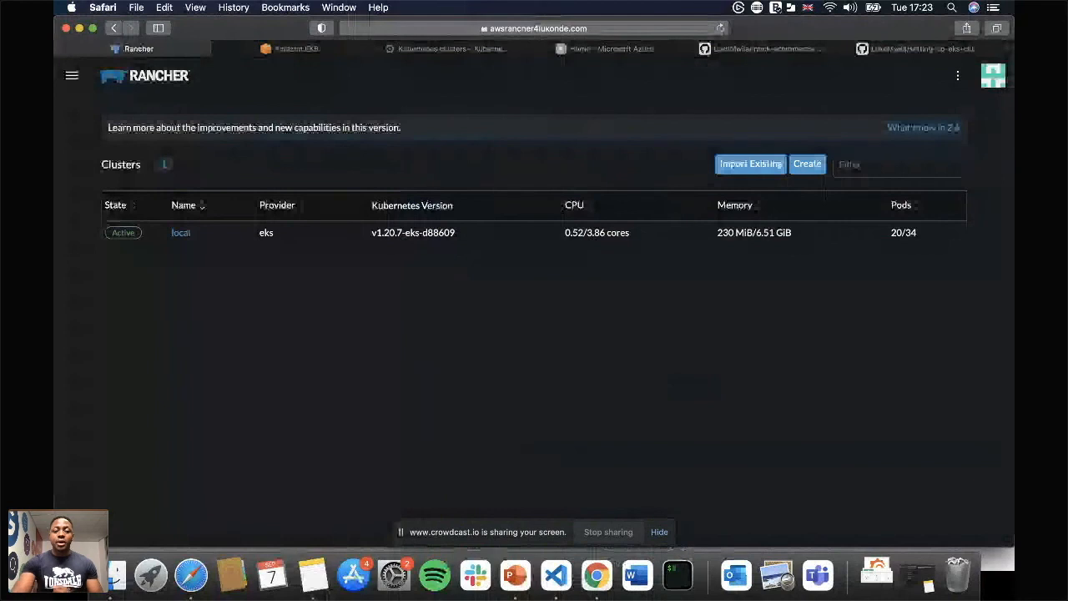
Review the existing Kubernetes clusters in the Amazon EKS, Google Kubernetes Engine and Azure Kubernetes services consoles.
{"action": "left_click", "coordinate": [72, 75]}
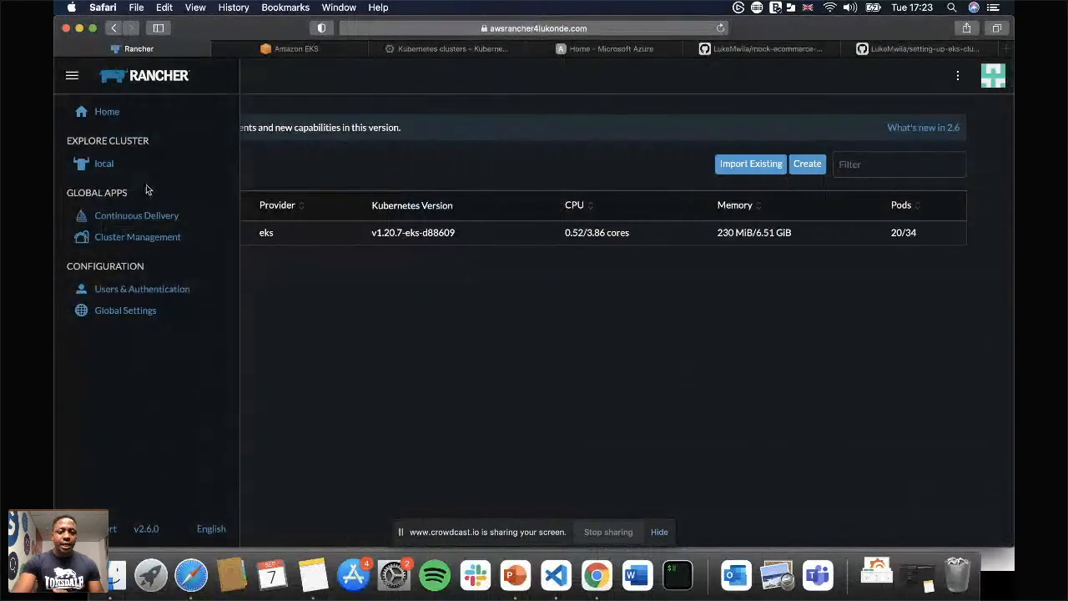
{"action": "left_click", "coordinate": [467, 313]}
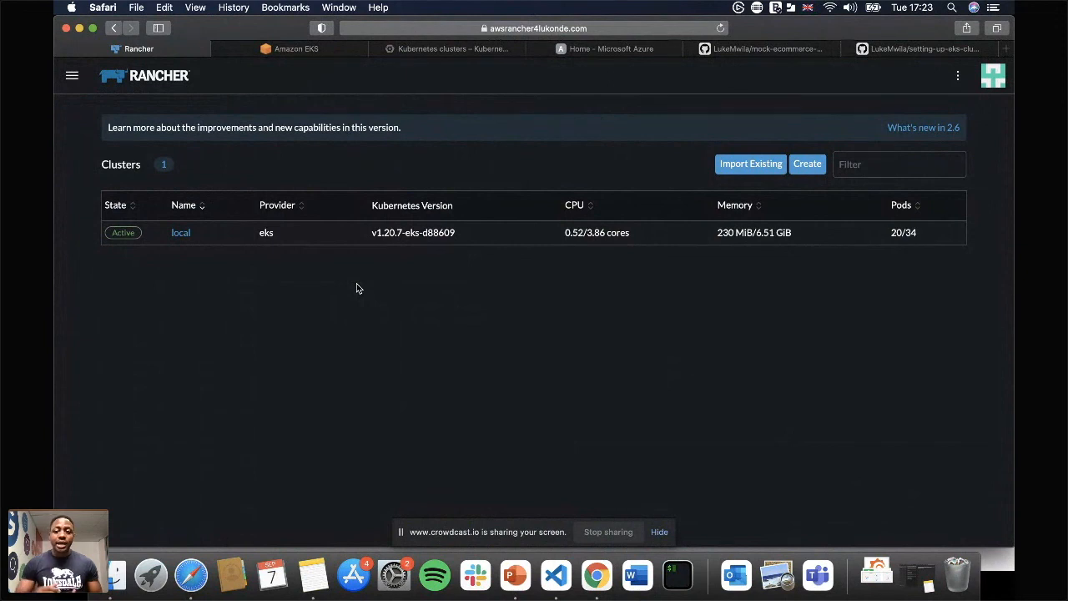
{"action": "left_click", "coordinate": [306, 50]}
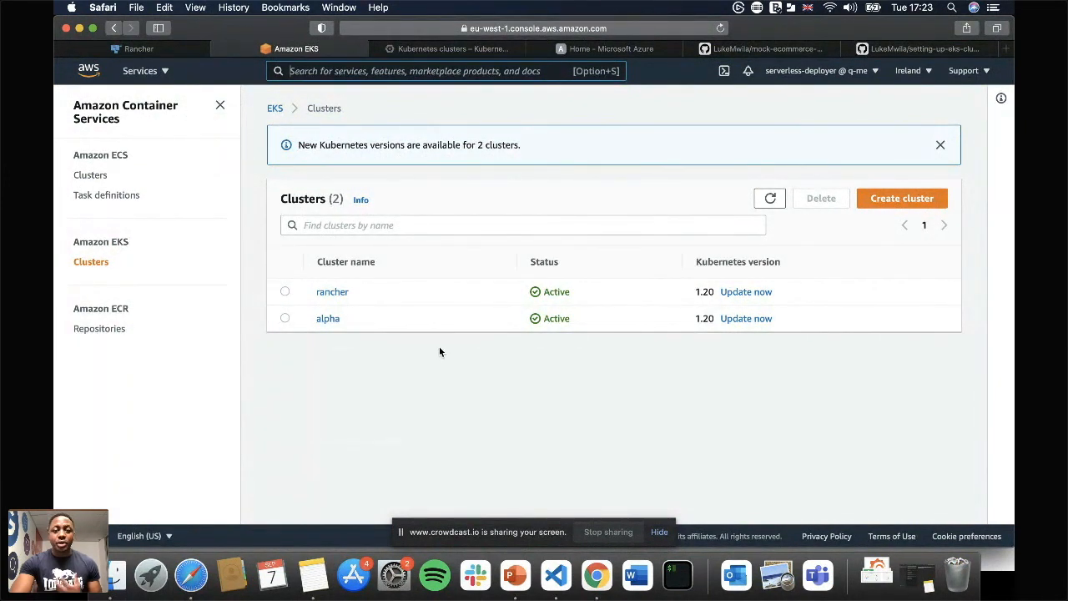
{"action": "left_click", "coordinate": [444, 48]}
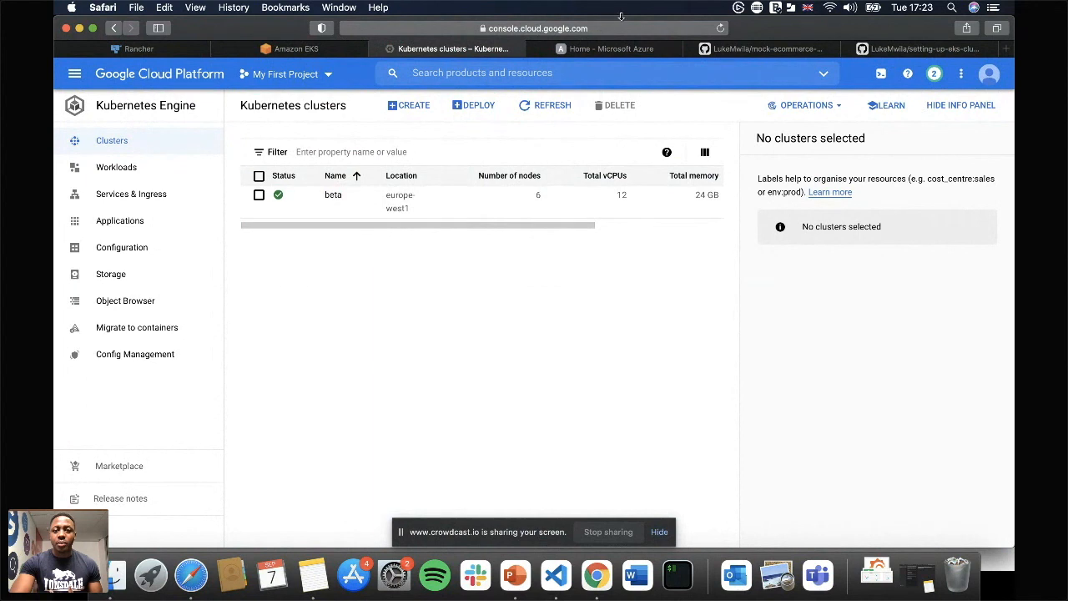
{"action": "left_click", "coordinate": [626, 49]}
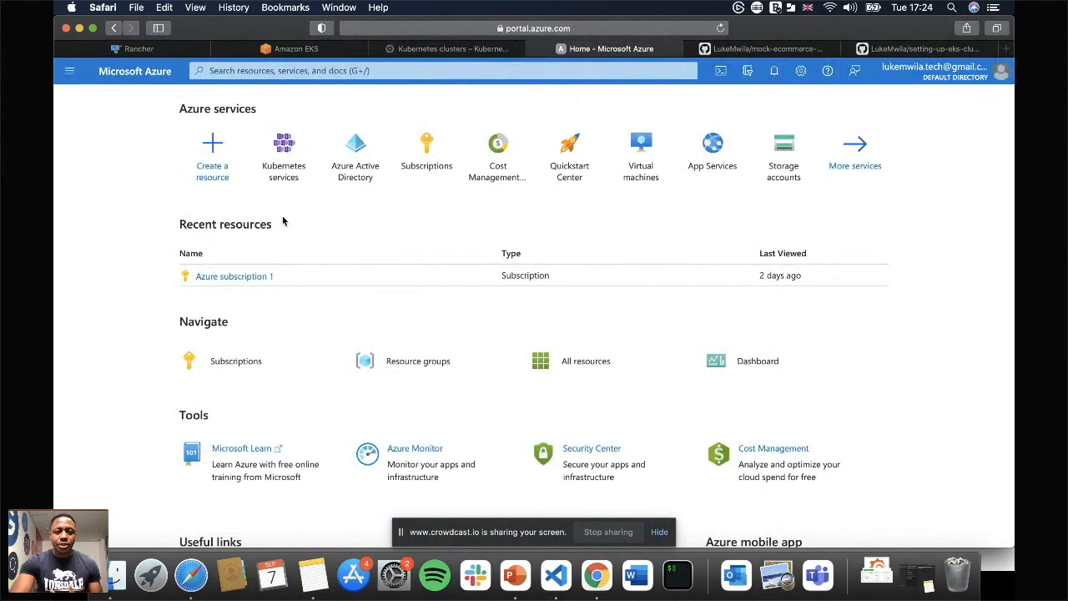
{"action": "left_click", "coordinate": [283, 171]}
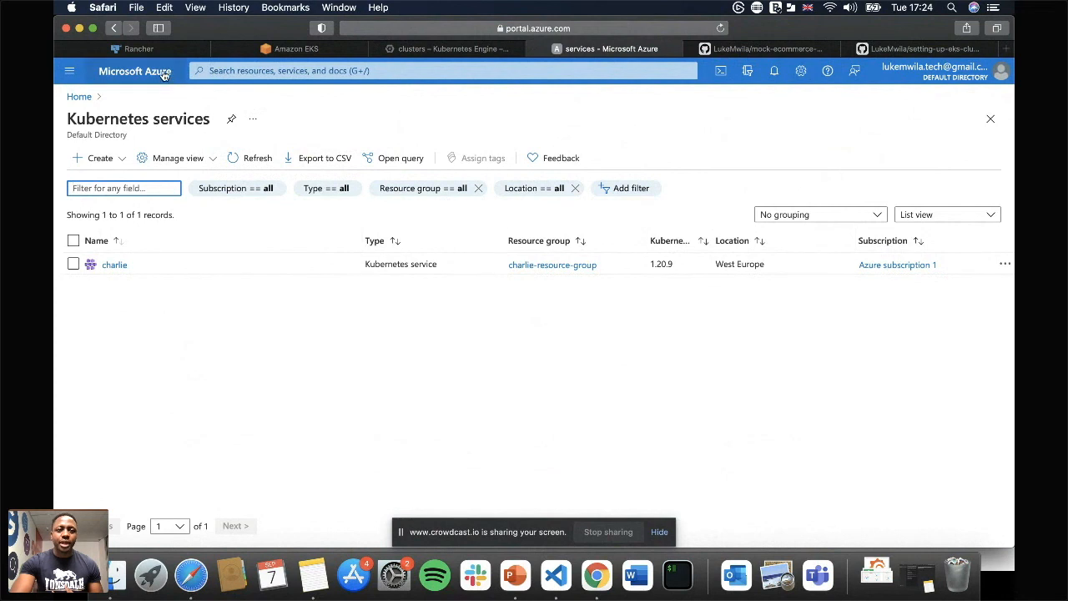
Switch to Rancher and open the cloud credentials list in Cluster Management.
{"action": "left_click", "coordinate": [143, 46]}
{"action": "left_click", "coordinate": [71, 75]}
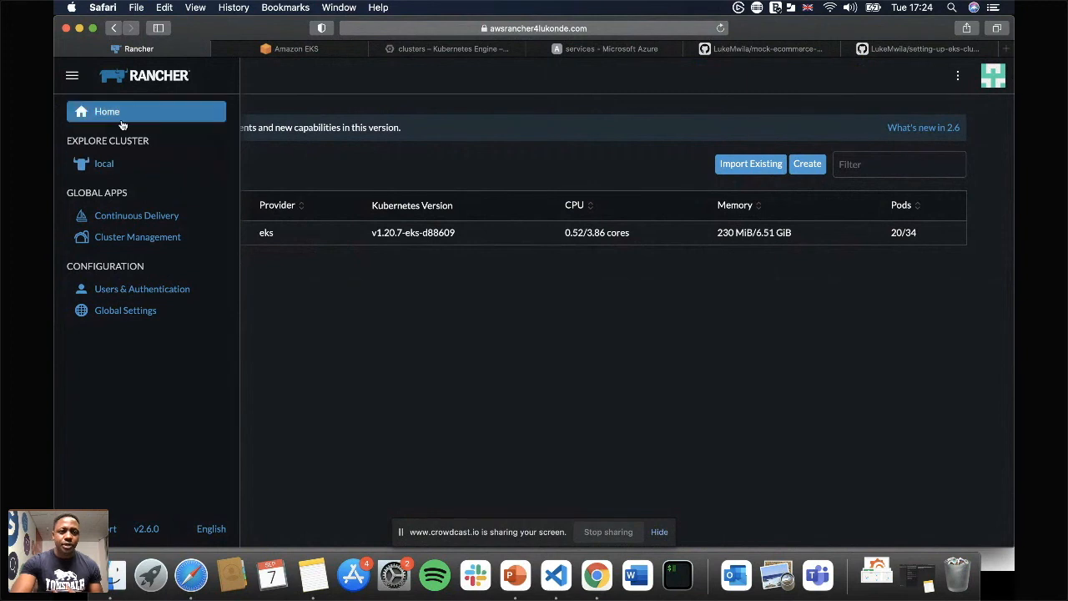
{"action": "left_click", "coordinate": [129, 240]}
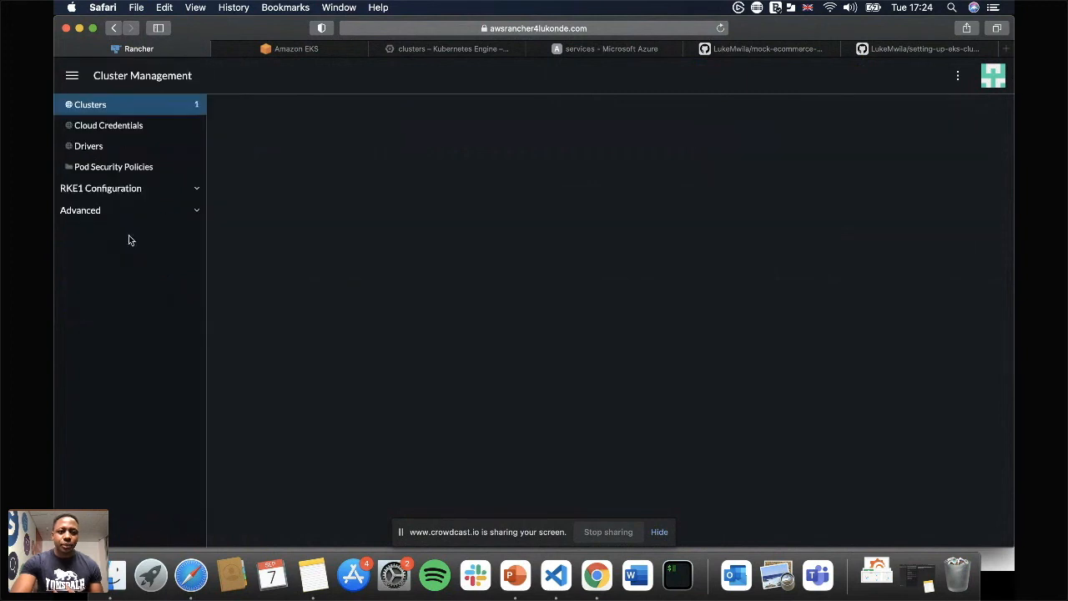
{"action": "left_click", "coordinate": [120, 125]}
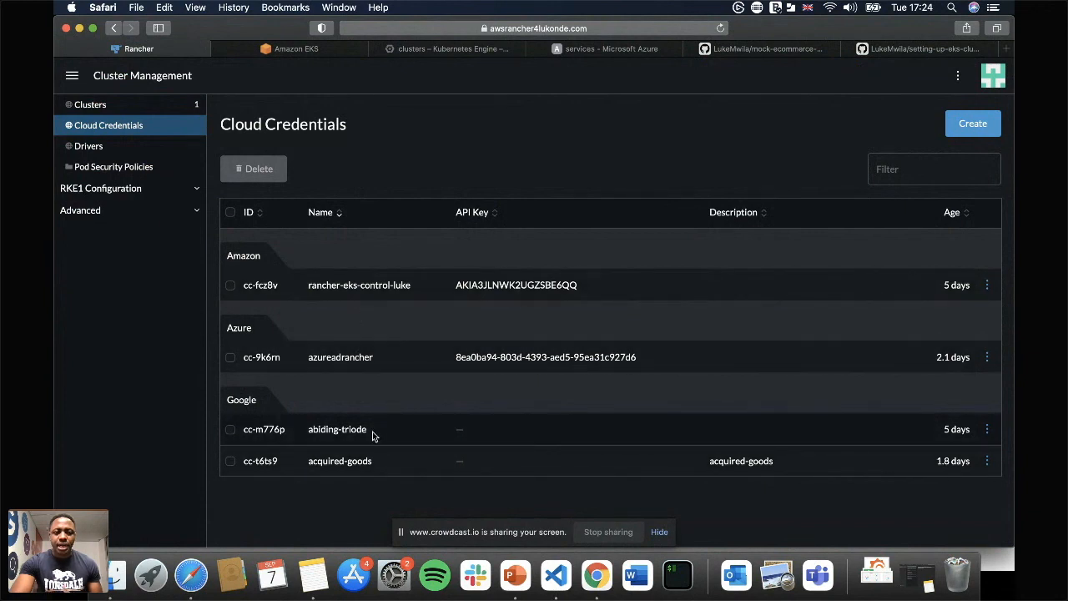
Switch to the Google Cloud console and open the Service Accounts page under IAM & Admin.
{"action": "left_click", "coordinate": [314, 55]}
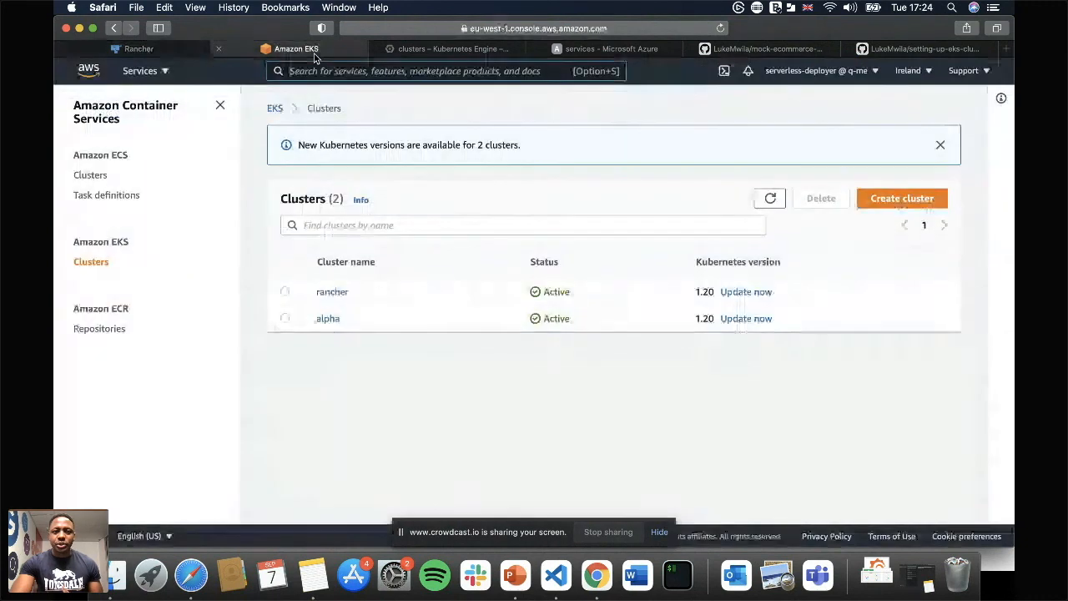
{"action": "left_click", "coordinate": [434, 50]}
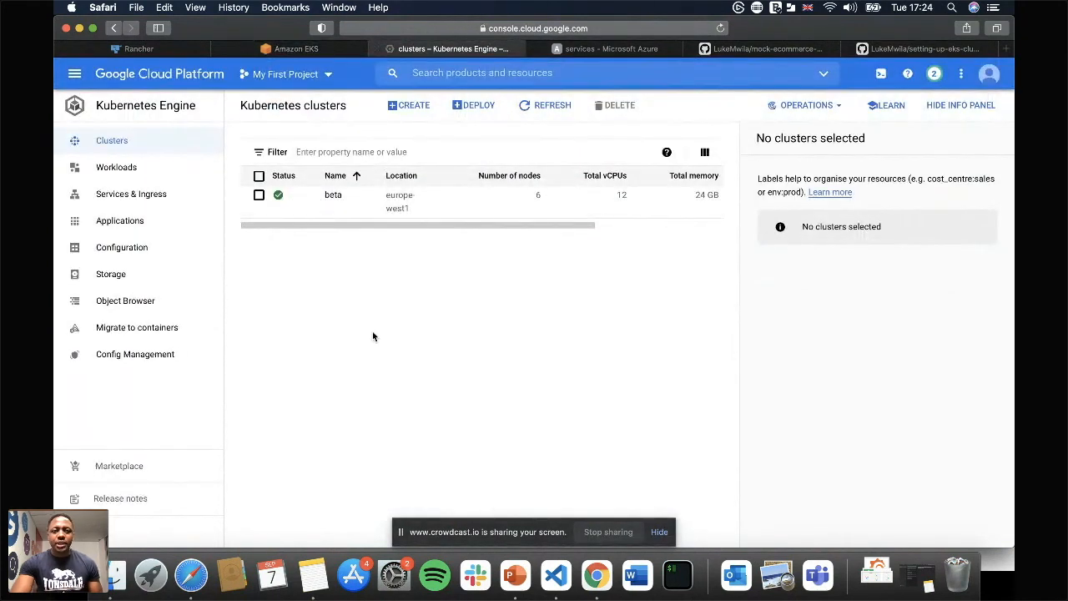
{"action": "left_click", "coordinate": [74, 79]}
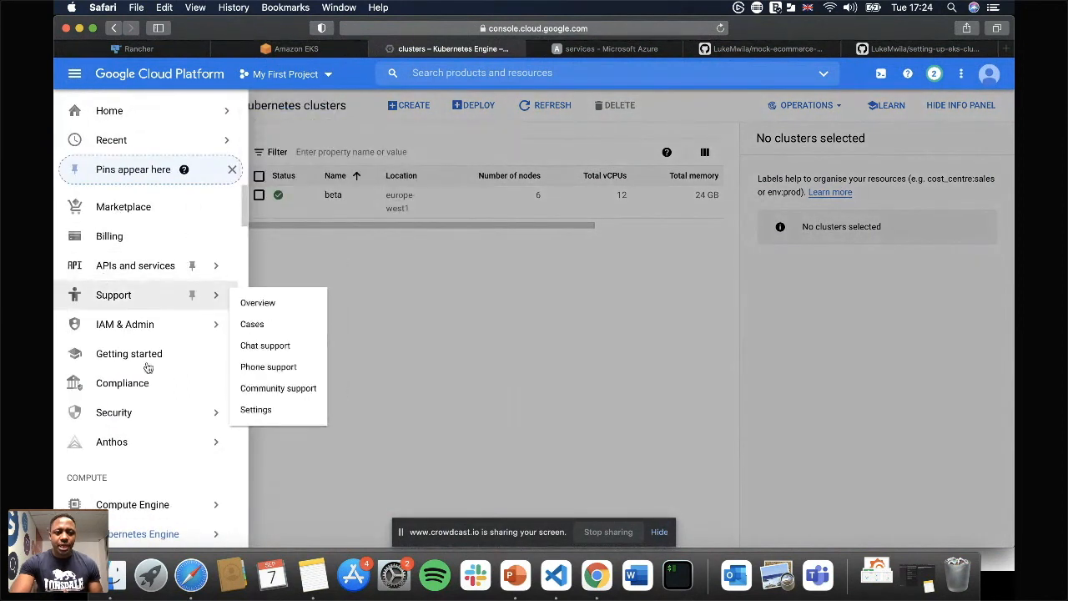
{"action": "mouse_move", "coordinate": [146, 326]}
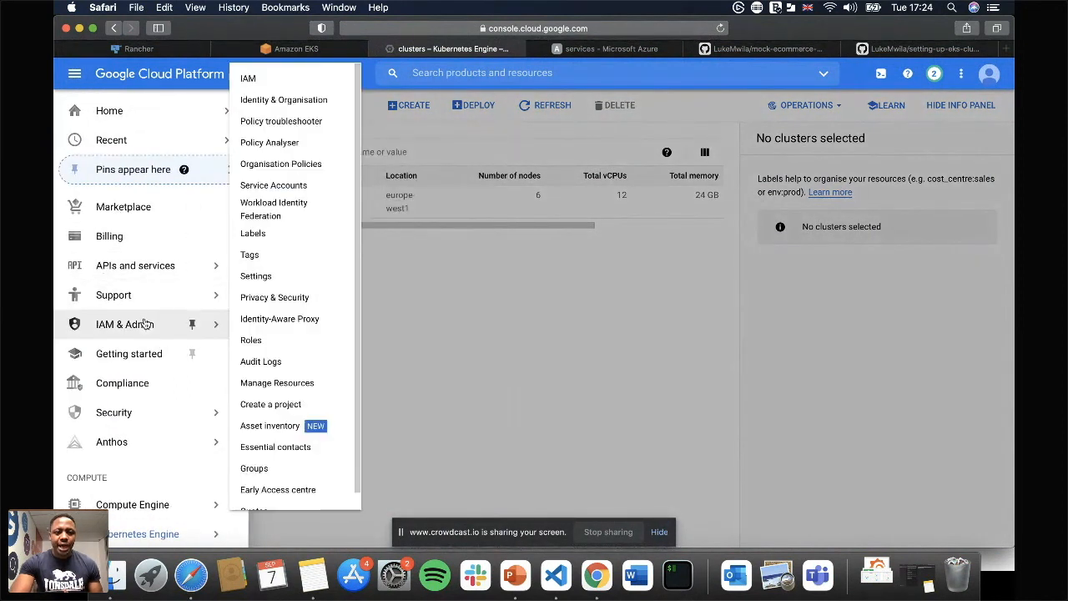
{"action": "left_click", "coordinate": [290, 187]}
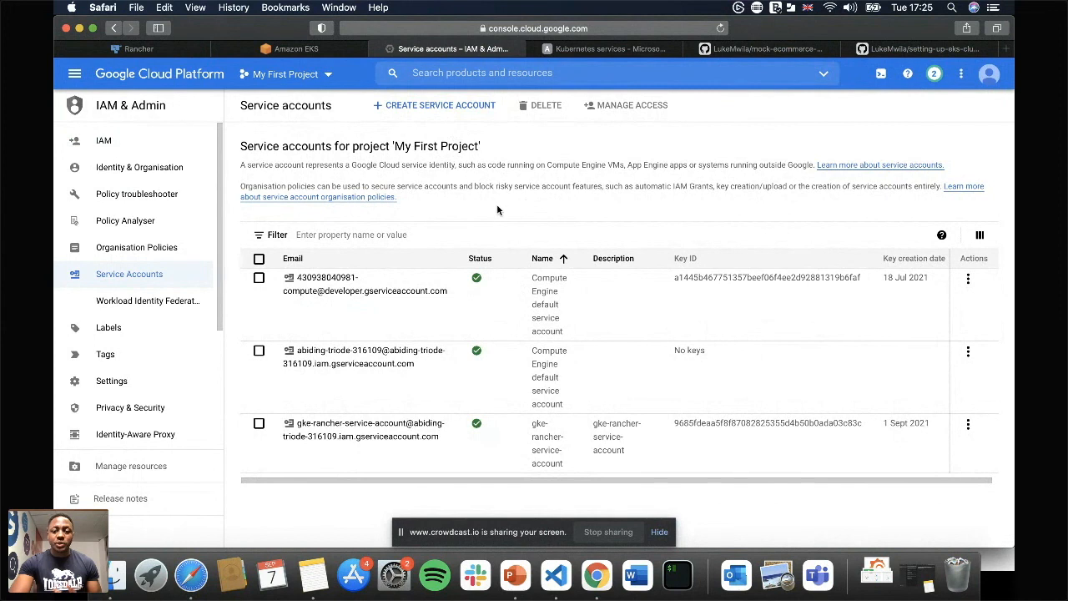
Create a Google Cloud service account named "sa" and continue to its project access settings.
{"action": "left_click", "coordinate": [417, 106]}
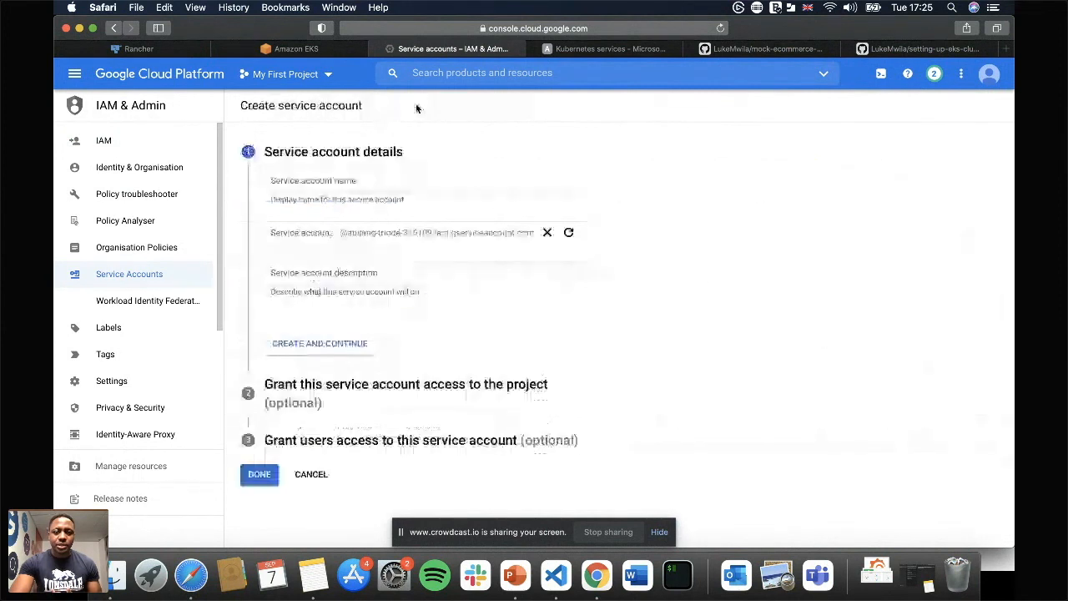
{"action": "left_click", "coordinate": [318, 181]}
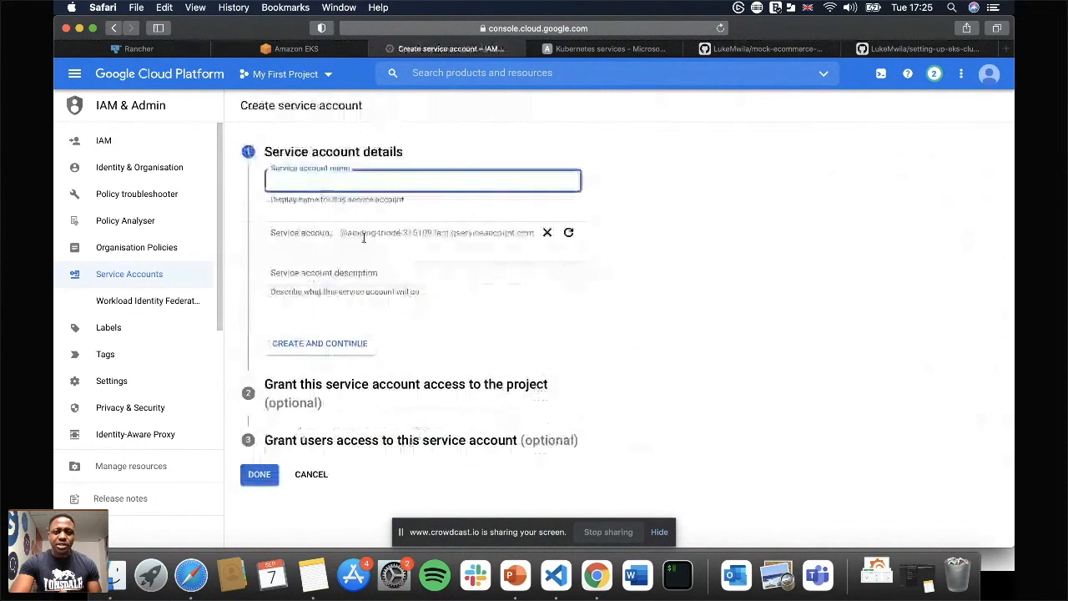
{"action": "type", "text": "sa"}
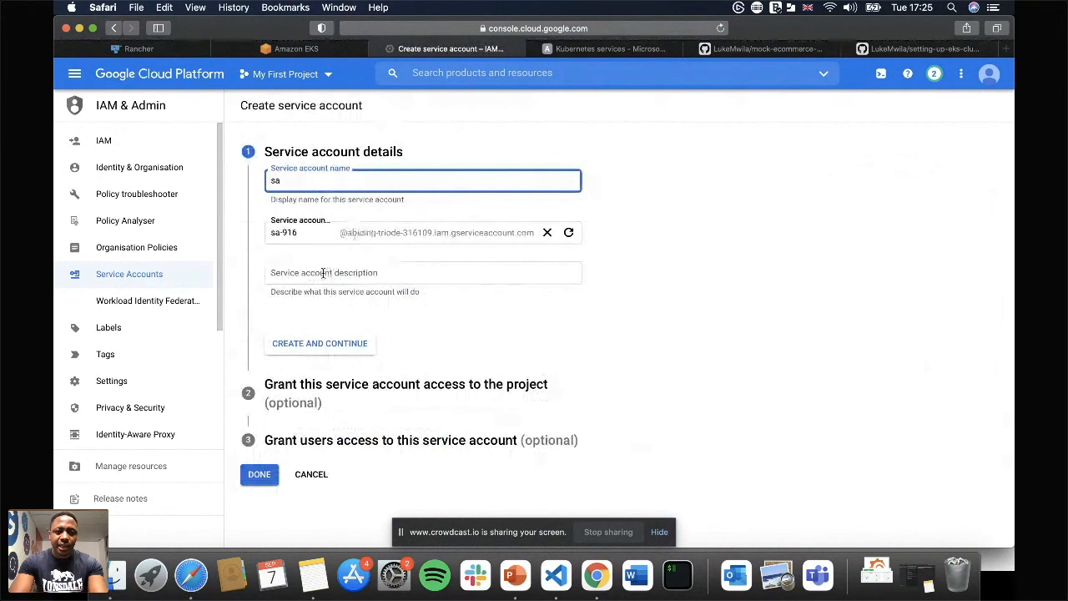
{"action": "left_click", "coordinate": [317, 351]}
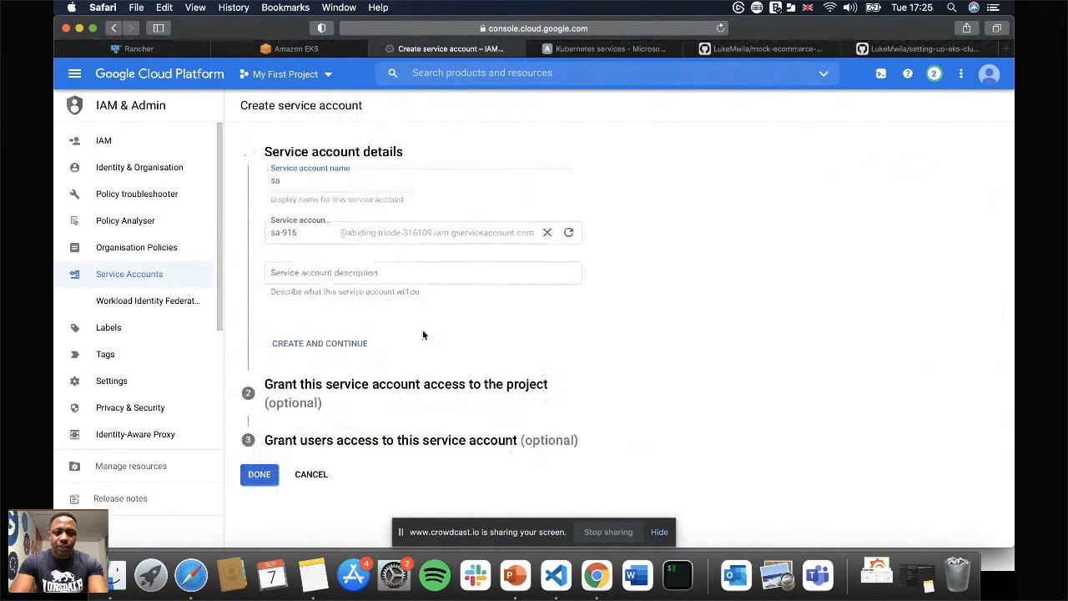
Look through the roles available for the service account, leave the form without assigning one, and open the sa account's keys.
{"action": "left_click", "coordinate": [375, 275]}
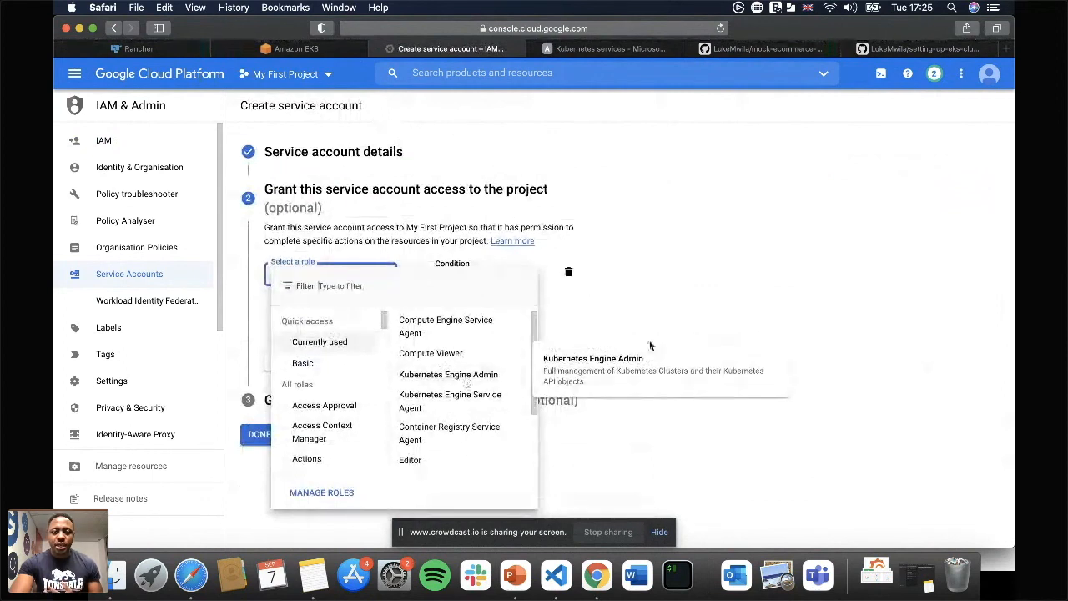
{"action": "left_click", "coordinate": [692, 294]}
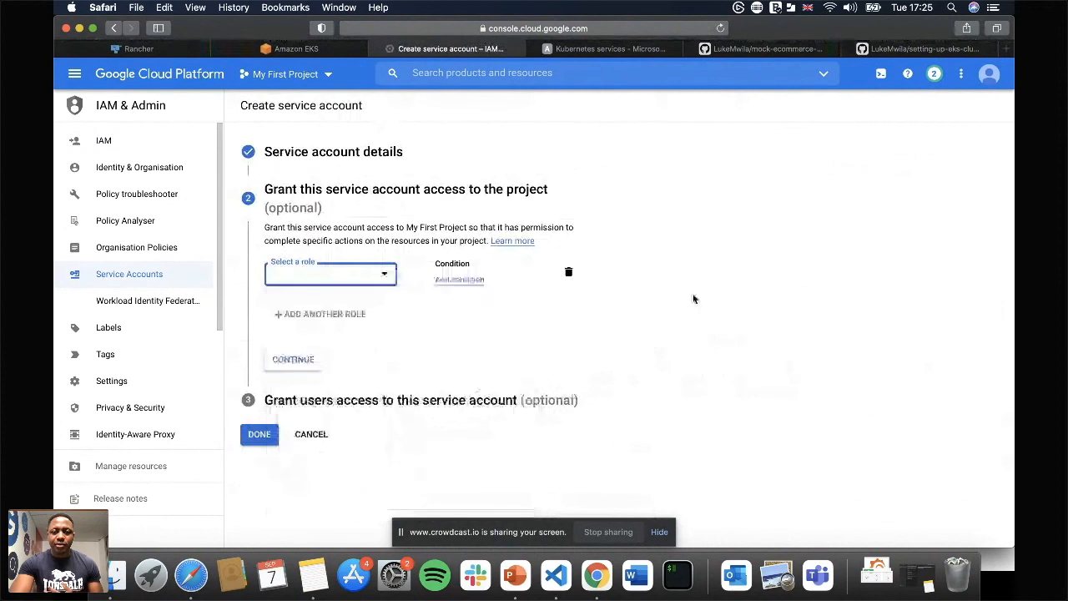
{"action": "left_click", "coordinate": [116, 28]}
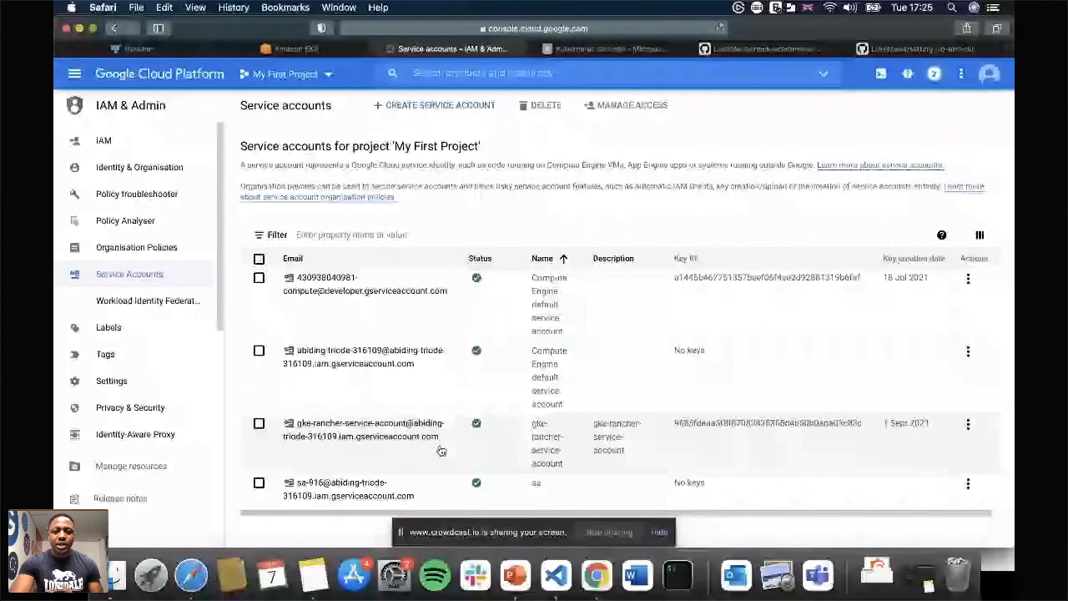
{"action": "left_click", "coordinate": [439, 483]}
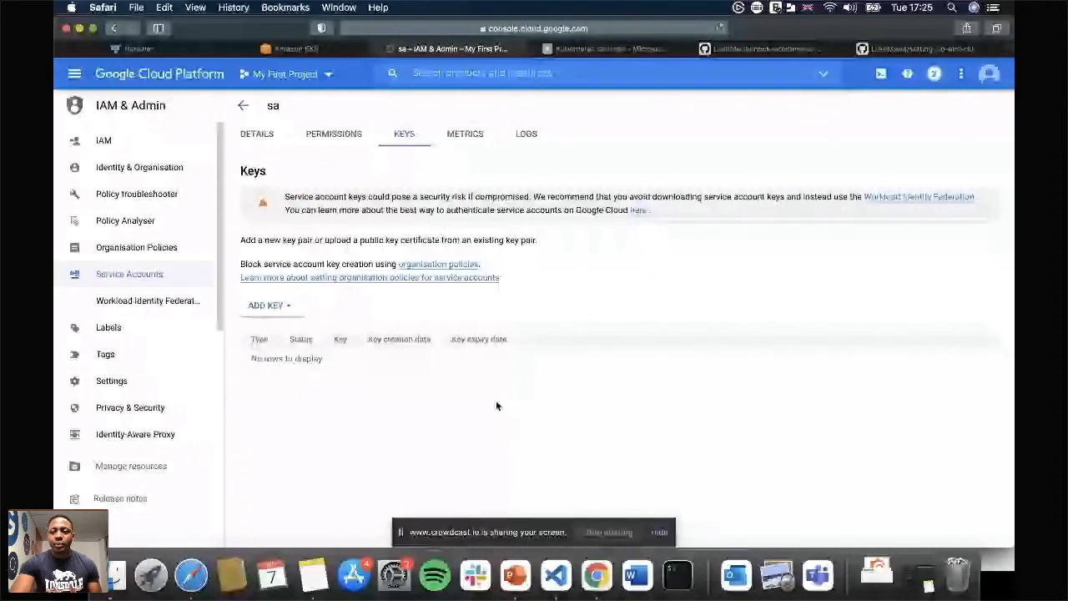
Switch to Rancher and open the creation form for a Google cloud credential.
{"action": "left_click", "coordinate": [138, 48]}
{"action": "left_click", "coordinate": [972, 124]}
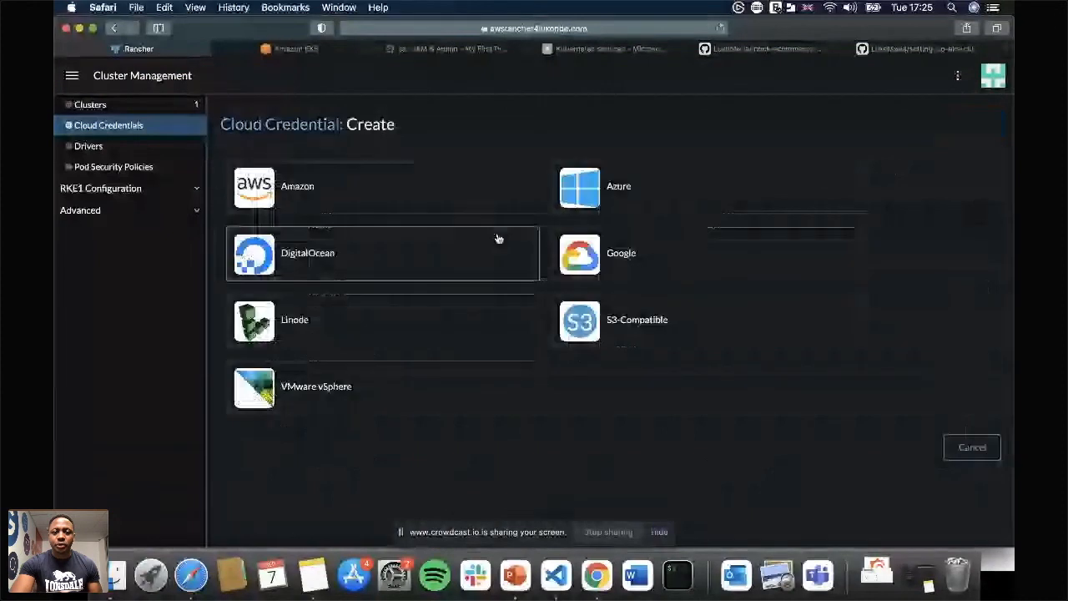
{"action": "left_click", "coordinate": [636, 244]}
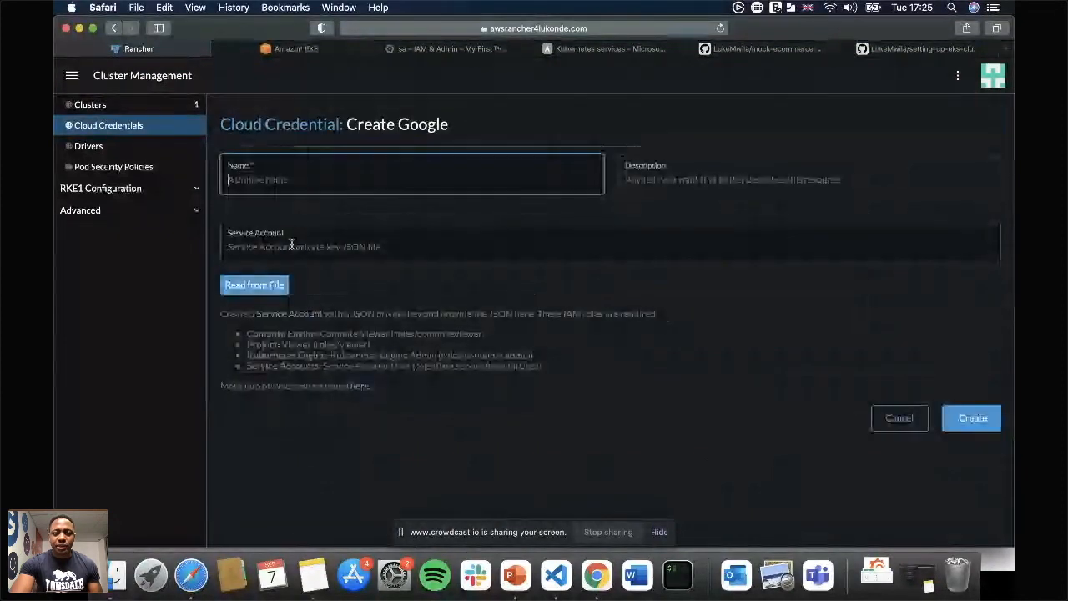
Switch to the Azure portal and inspect the AzureADrancher app registration's overview in Azure Active Directory.
{"action": "left_click", "coordinate": [455, 49]}
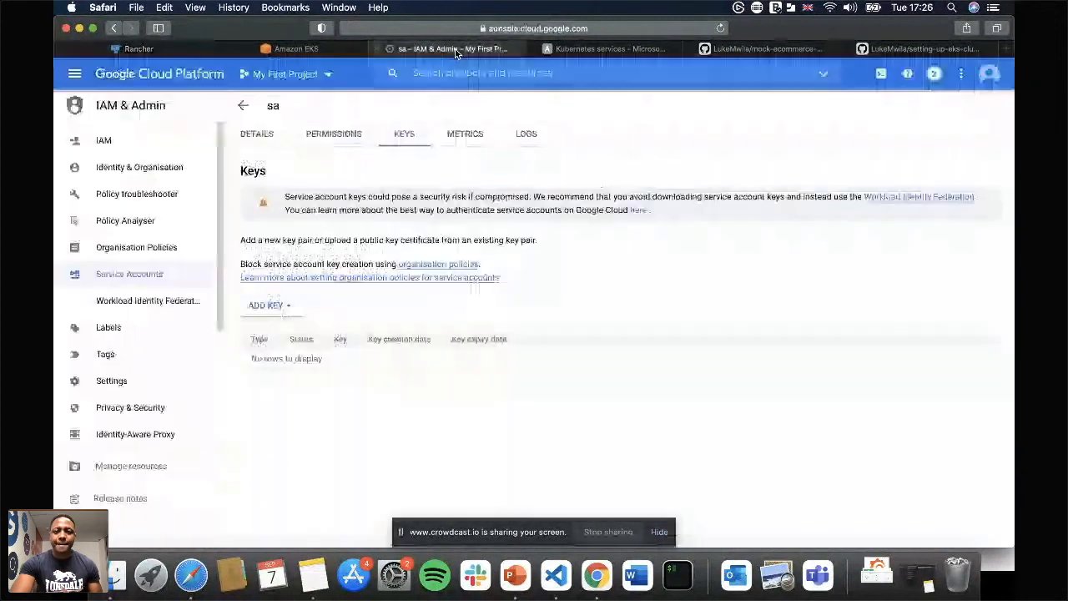
{"action": "left_click", "coordinate": [609, 49]}
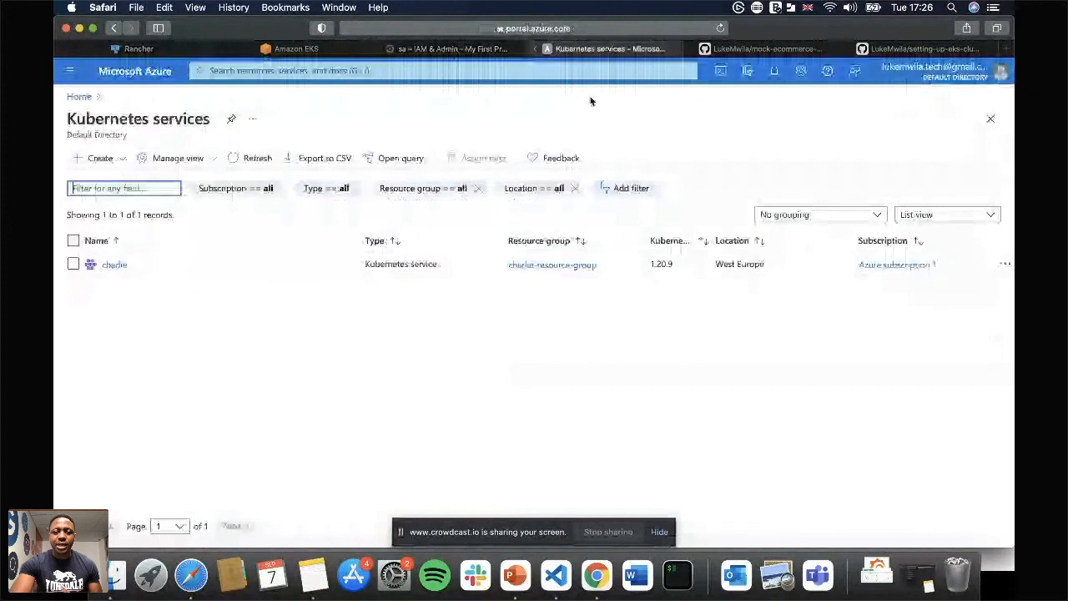
{"action": "left_click", "coordinate": [70, 71]}
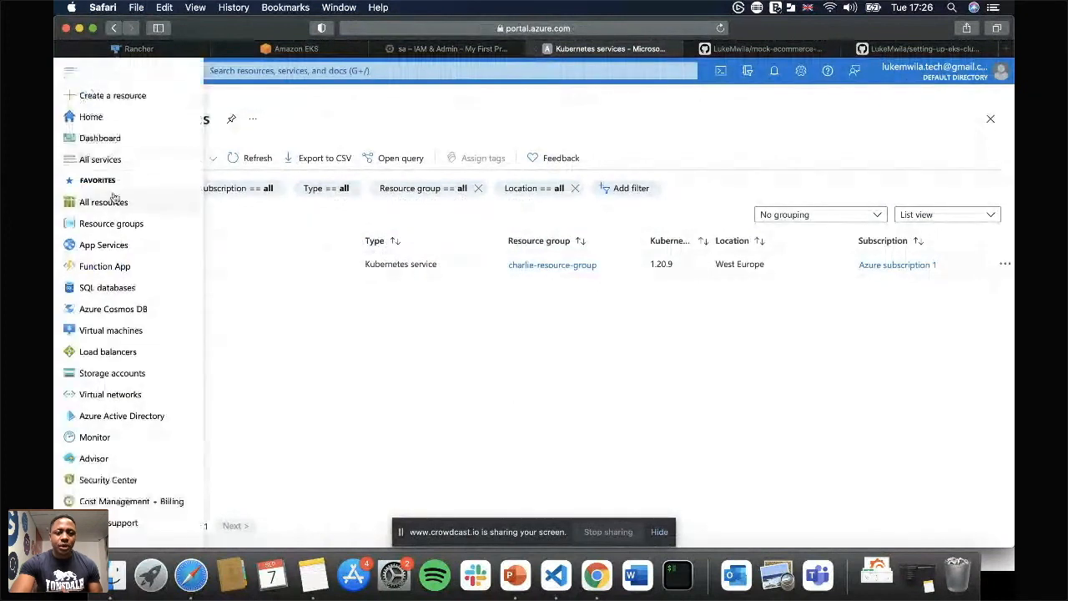
{"action": "left_click", "coordinate": [111, 414]}
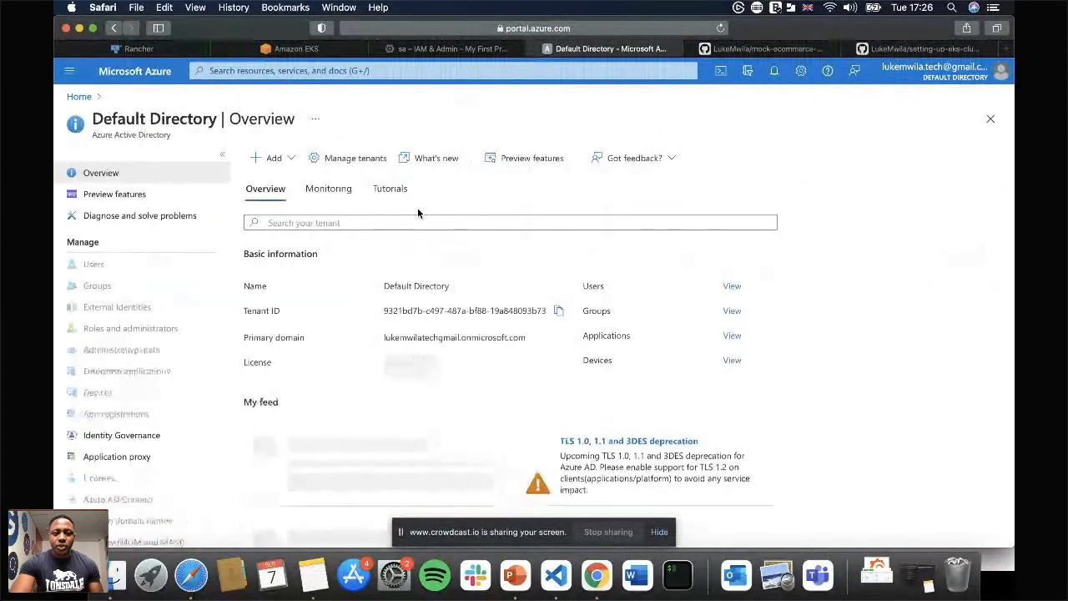
{"action": "left_click", "coordinate": [133, 421]}
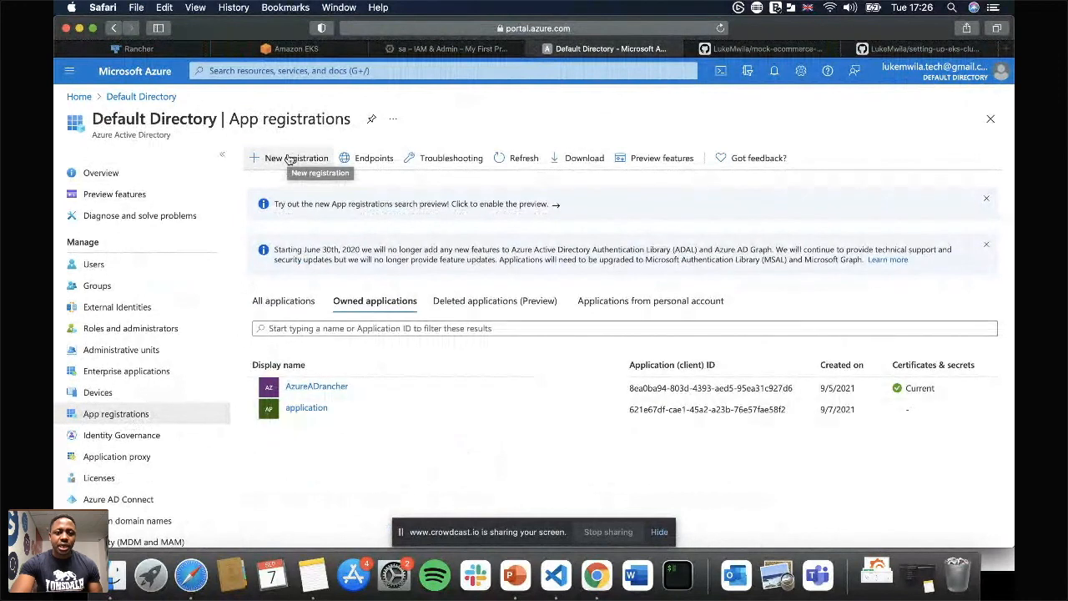
{"action": "left_click", "coordinate": [314, 388]}
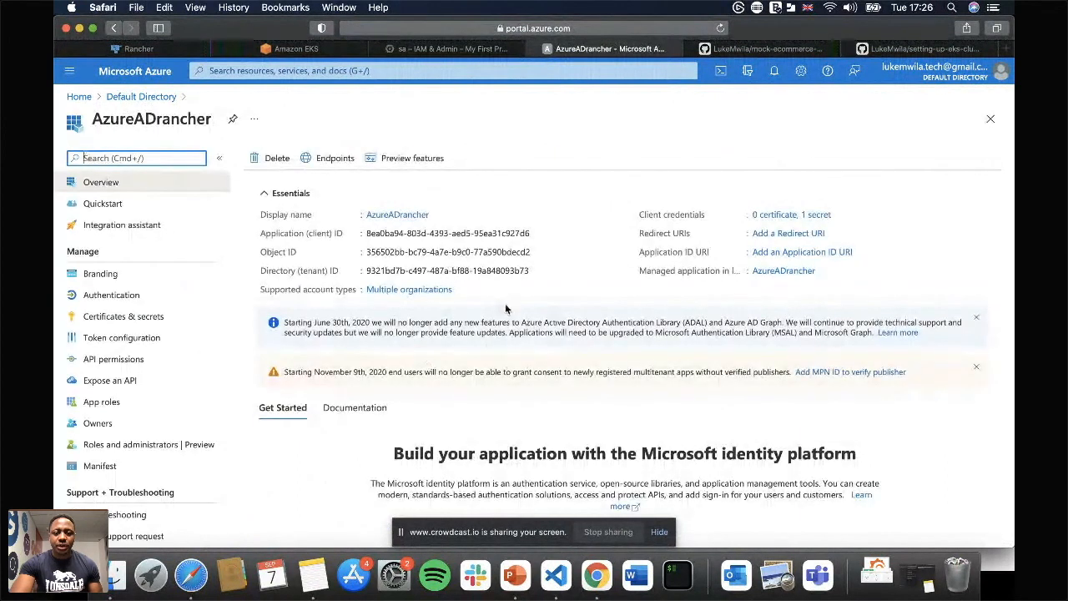
{"action": "scroll", "coordinate": [511, 309], "scroll_direction": "down", "scroll_amount": 1}
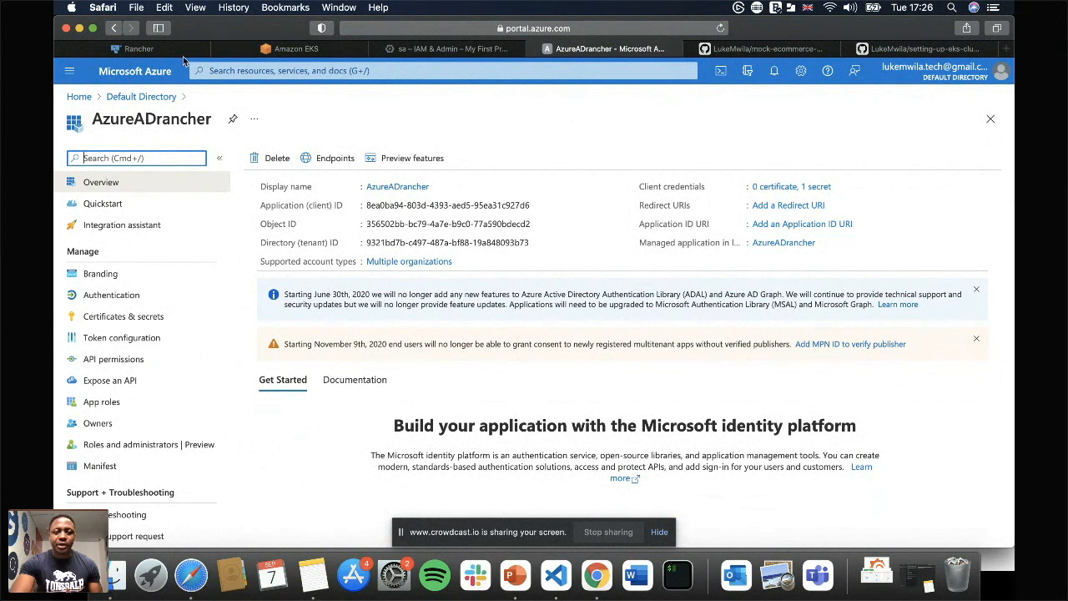
Return to Rancher, leave the Google credential form, and open the creation form for an Azure cloud credential.
{"action": "left_click", "coordinate": [136, 48]}
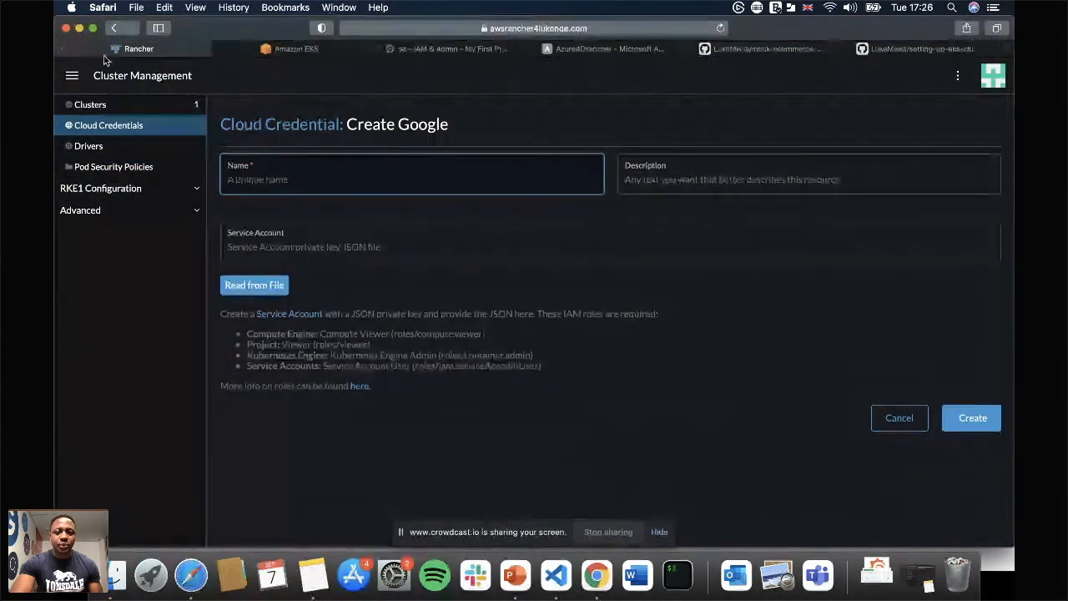
{"action": "left_click", "coordinate": [115, 29]}
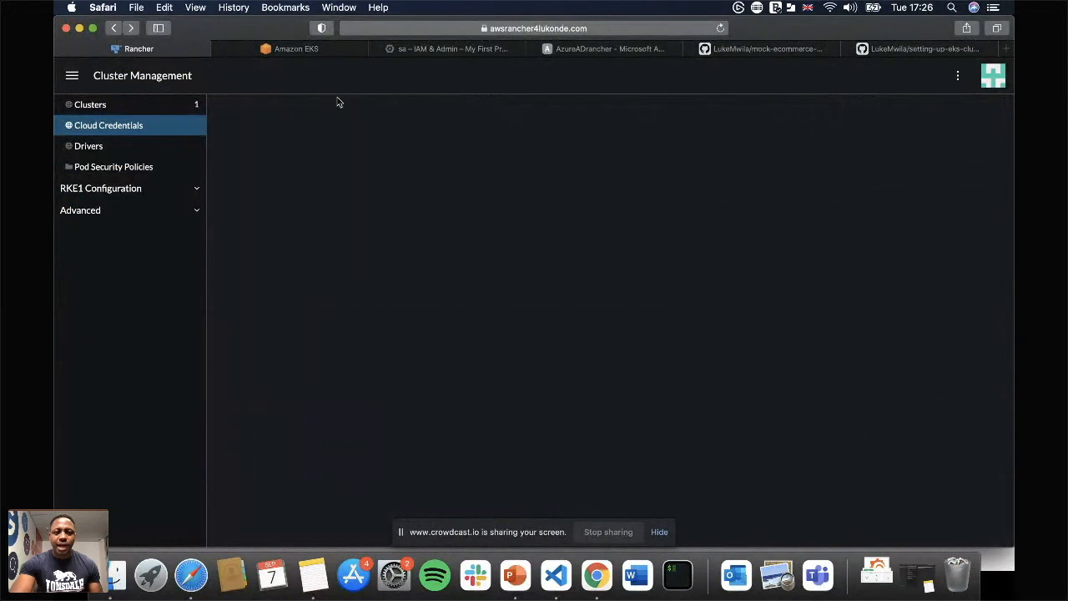
{"action": "left_click", "coordinate": [959, 126]}
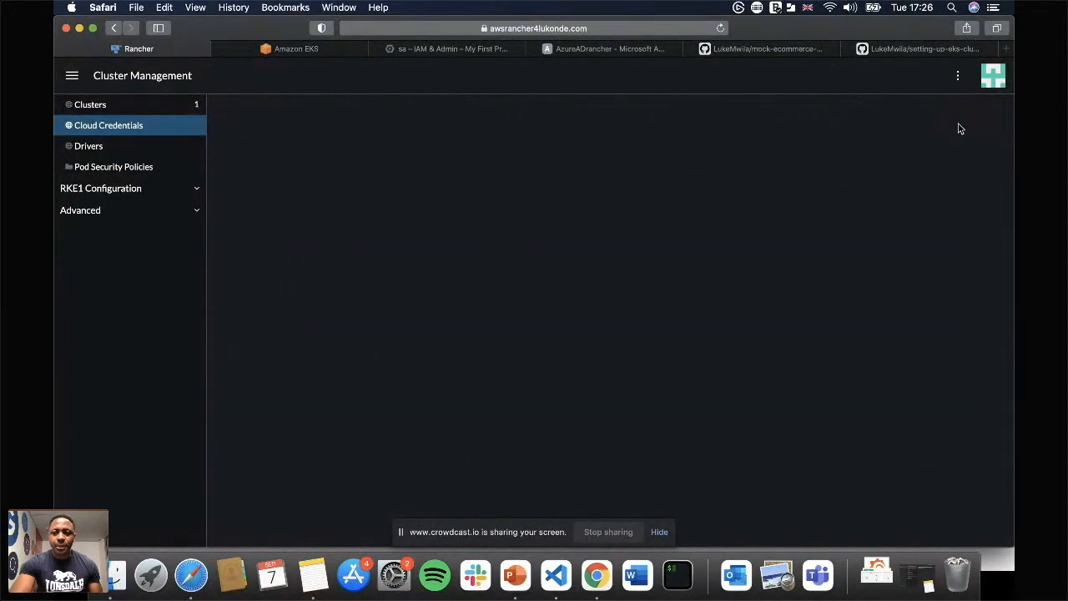
{"action": "left_click", "coordinate": [688, 201]}
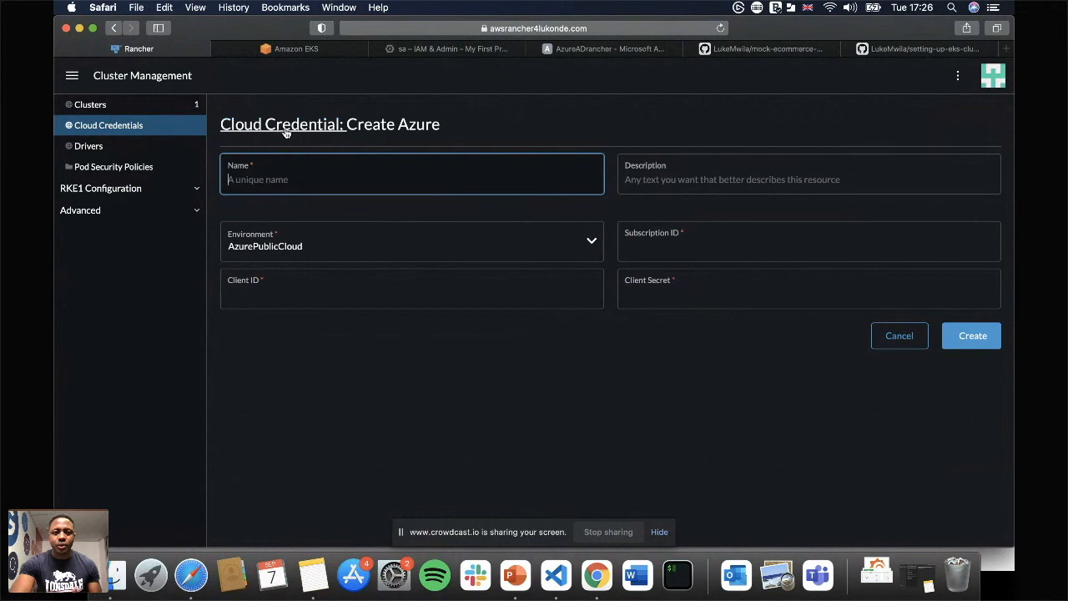
Leave the Azure credential form, switch to the AWS console, and open IAM's form for adding a user with programmatic access.
{"action": "left_click", "coordinate": [892, 337]}
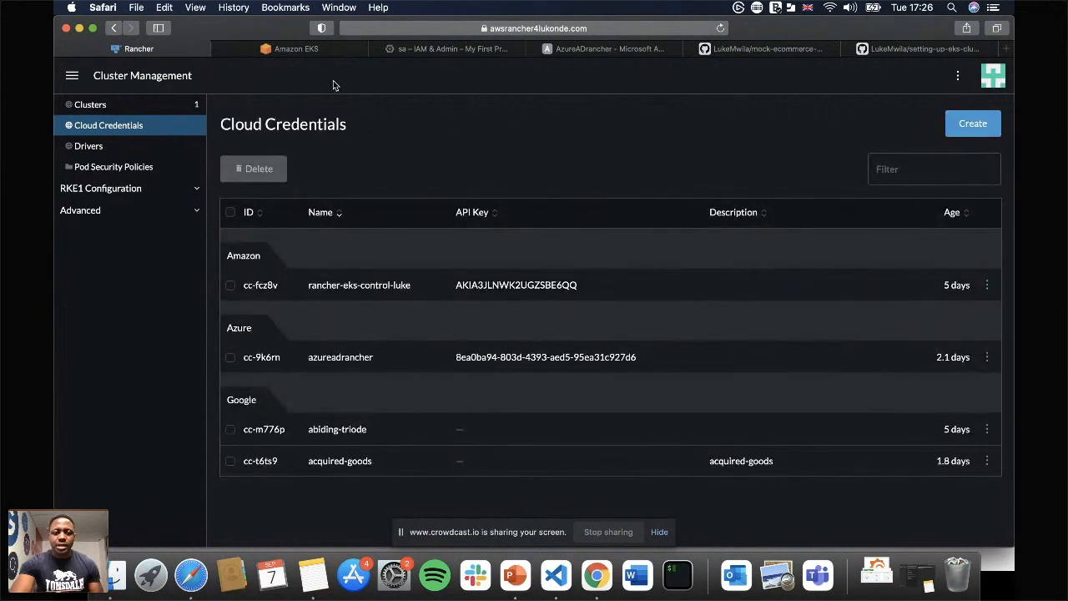
{"action": "left_click", "coordinate": [300, 49]}
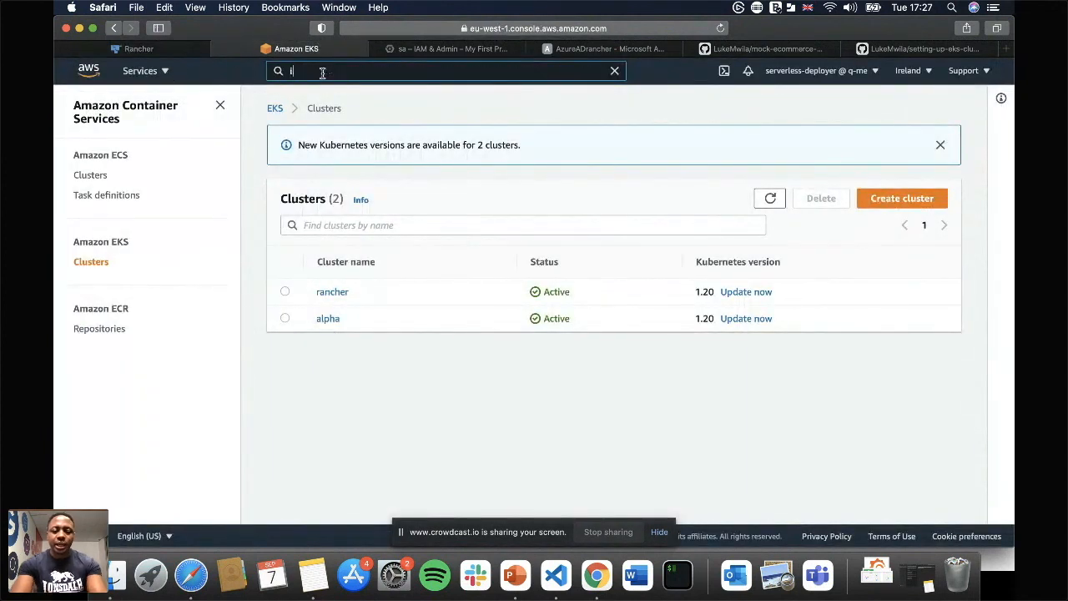
{"action": "type", "text": "iam"}
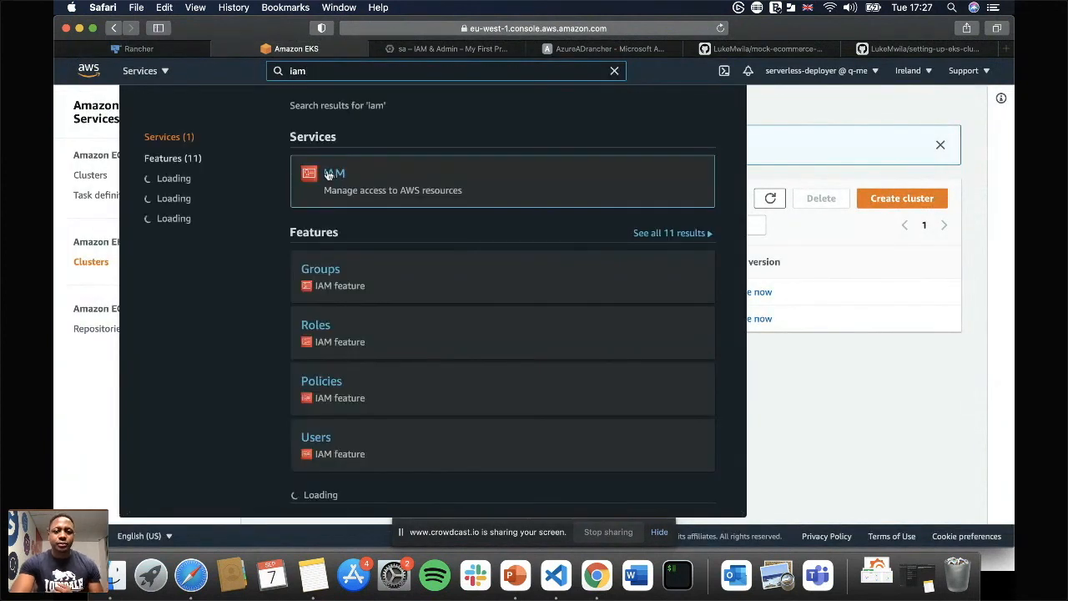
{"action": "left_click", "coordinate": [333, 175]}
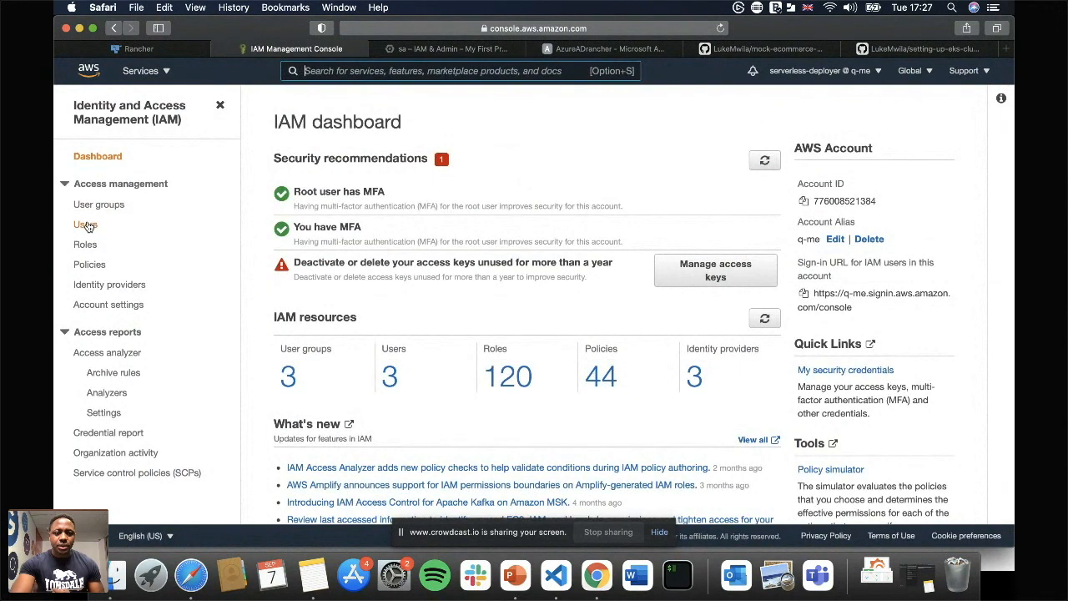
{"action": "left_click", "coordinate": [86, 226]}
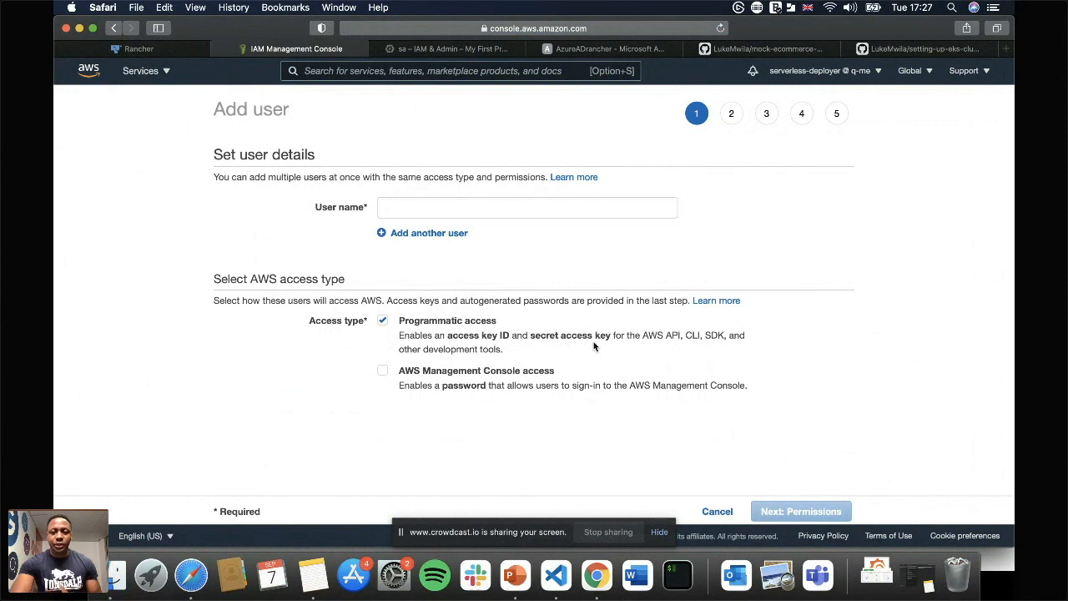
Switch to Visual Studio Code and review the mapRoles and mapUsers entries of the ConfigMap in aws-auth.yaml.
{"action": "left_click", "coordinate": [138, 48]}
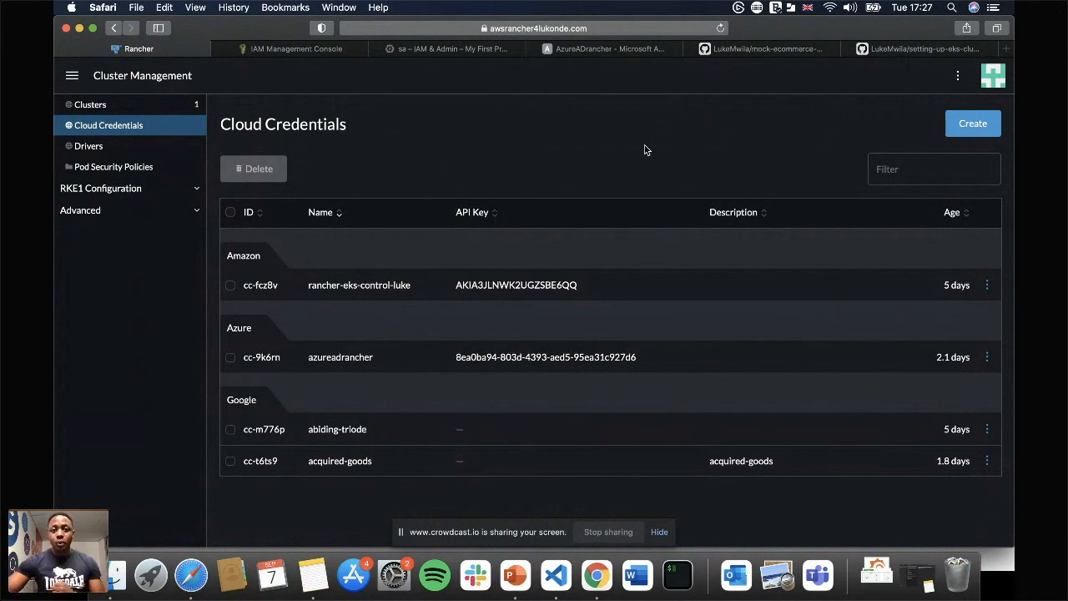
{"action": "key", "text": "super+Tab"}
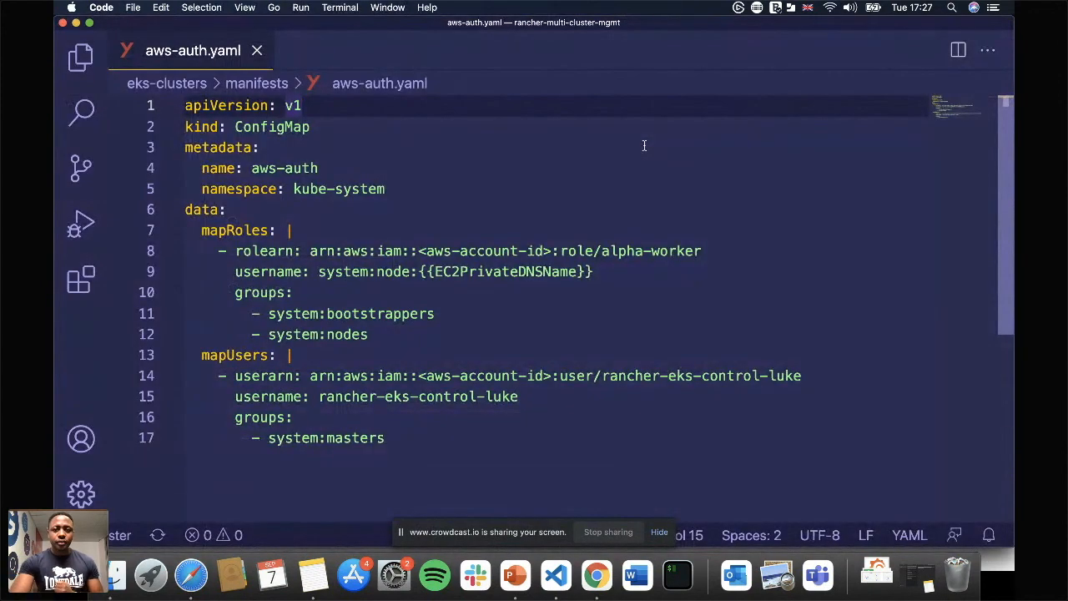
{"action": "left_click", "coordinate": [347, 141]}
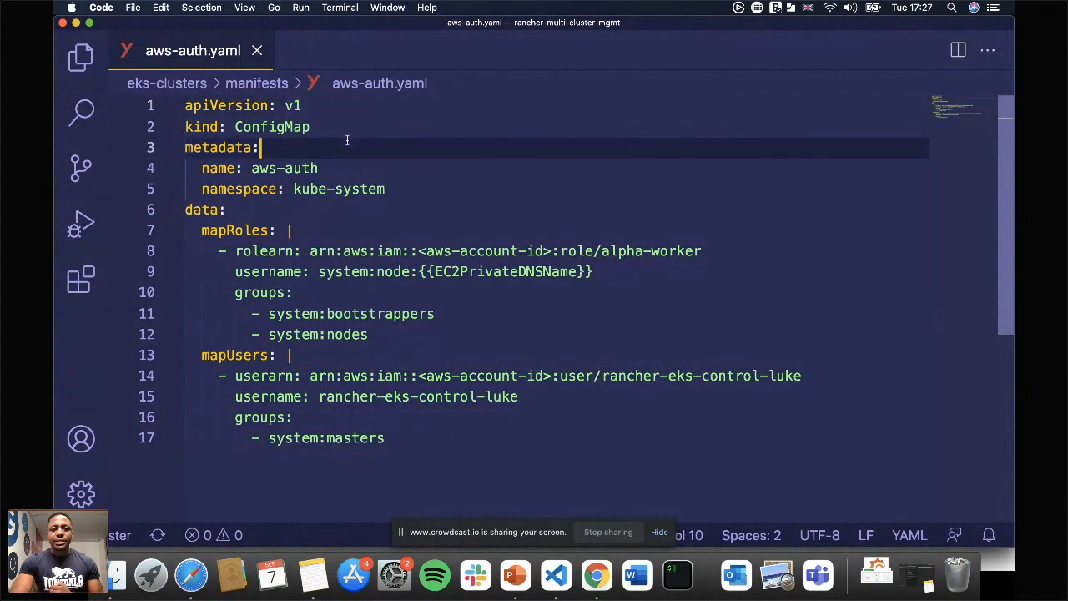
{"action": "left_click", "coordinate": [392, 127]}
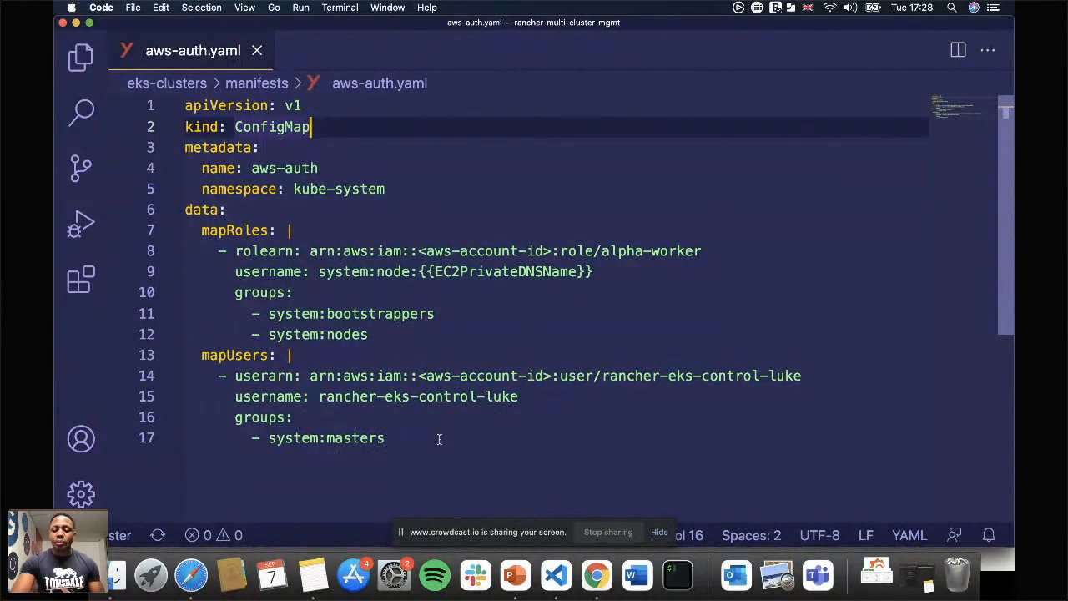
Return to Rancher and start importing an existing Amazon EKS cluster under the name alpha.
{"action": "key", "text": "super+Tab"}
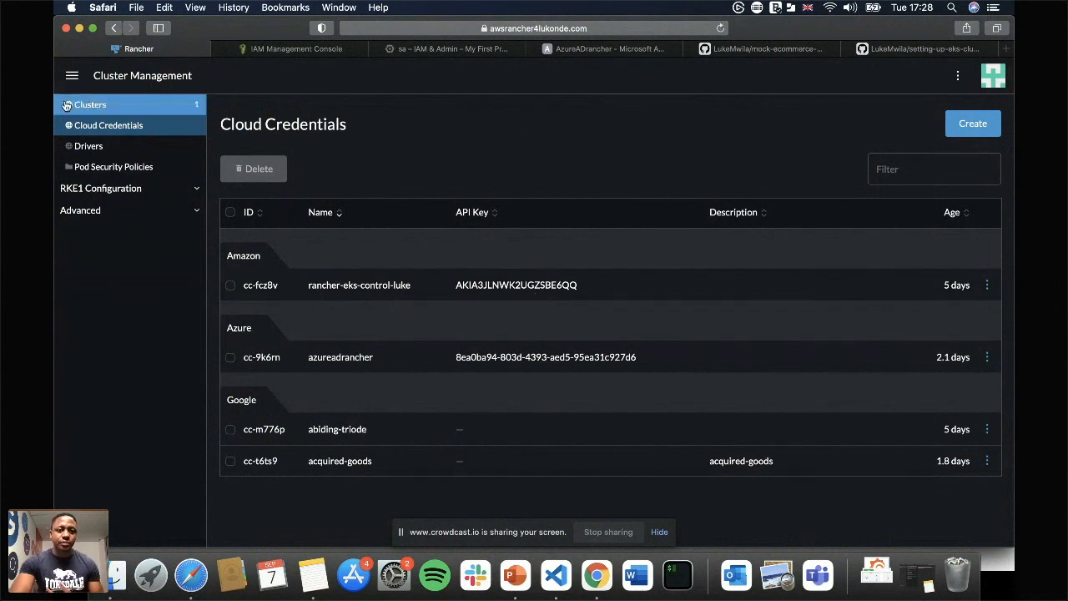
{"action": "left_click", "coordinate": [189, 112]}
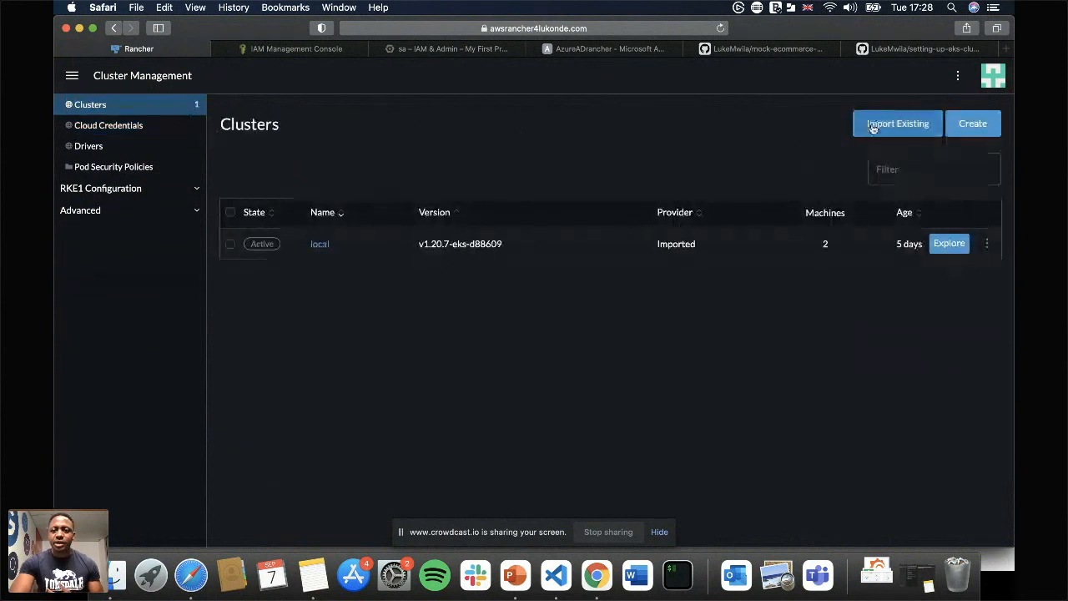
{"action": "left_click", "coordinate": [870, 125]}
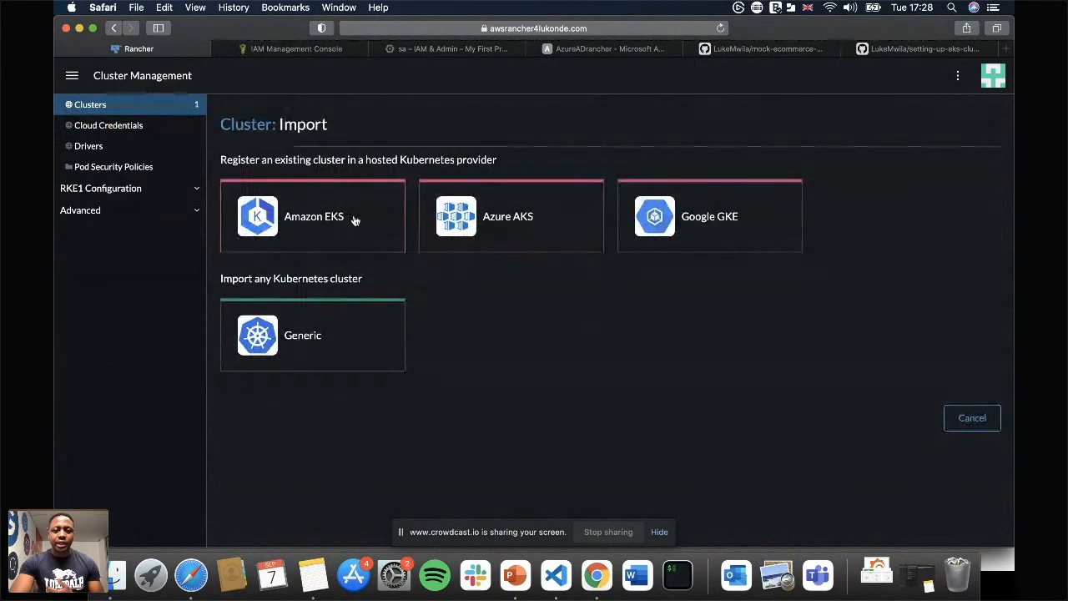
{"action": "left_click", "coordinate": [354, 220]}
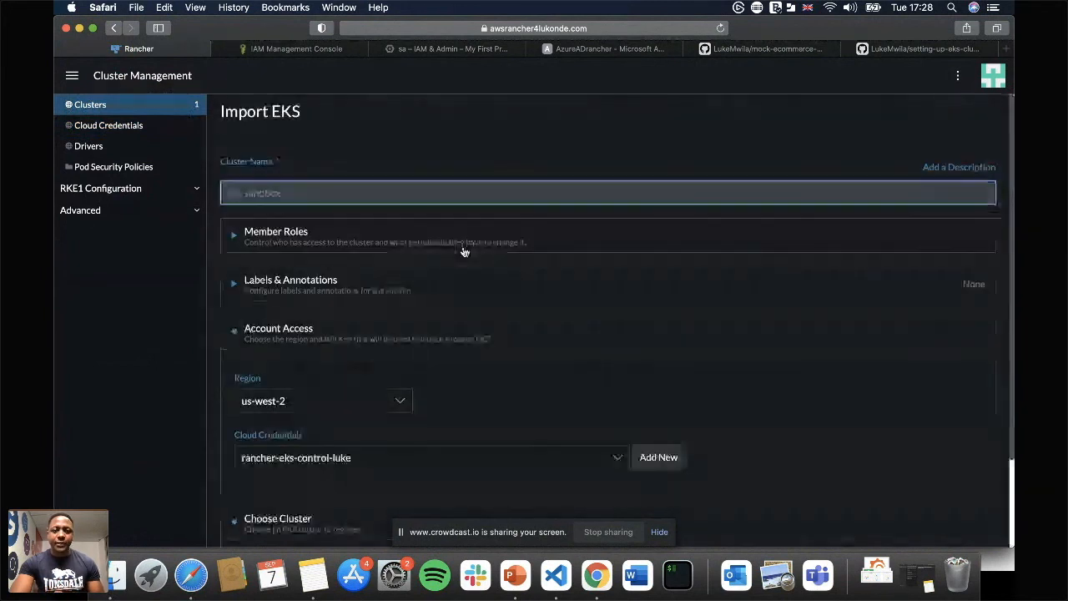
{"action": "type", "text": "alpha"}
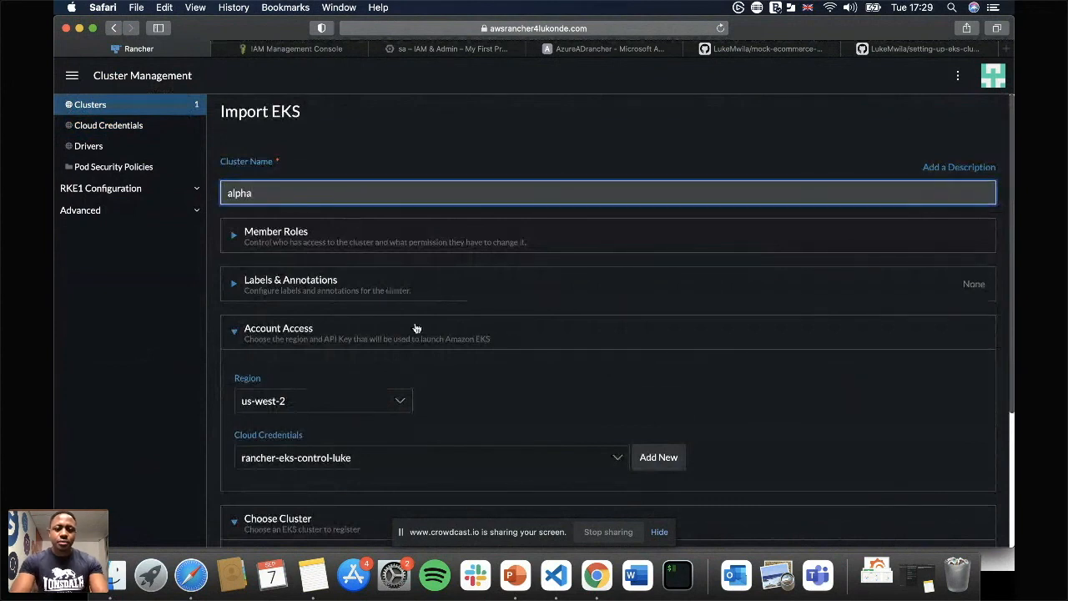
Set the EKS import's region to eu-west-1 and keep the existing Amazon cloud credential selected.
{"action": "scroll", "coordinate": [400, 332], "scroll_direction": "down", "scroll_amount": 2}
{"action": "left_click", "coordinate": [388, 316]}
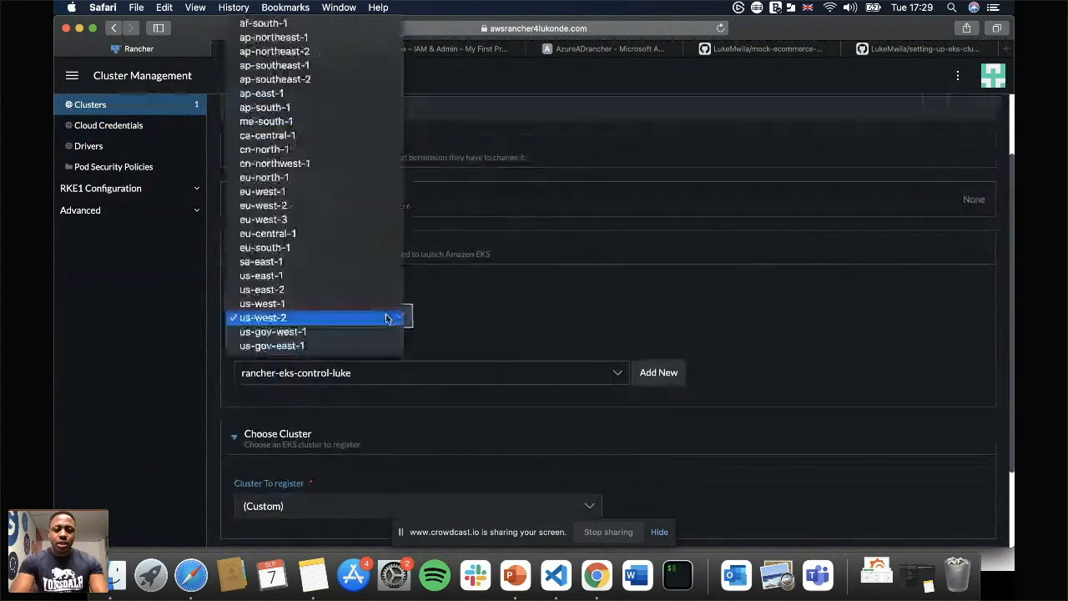
{"action": "left_click", "coordinate": [326, 193]}
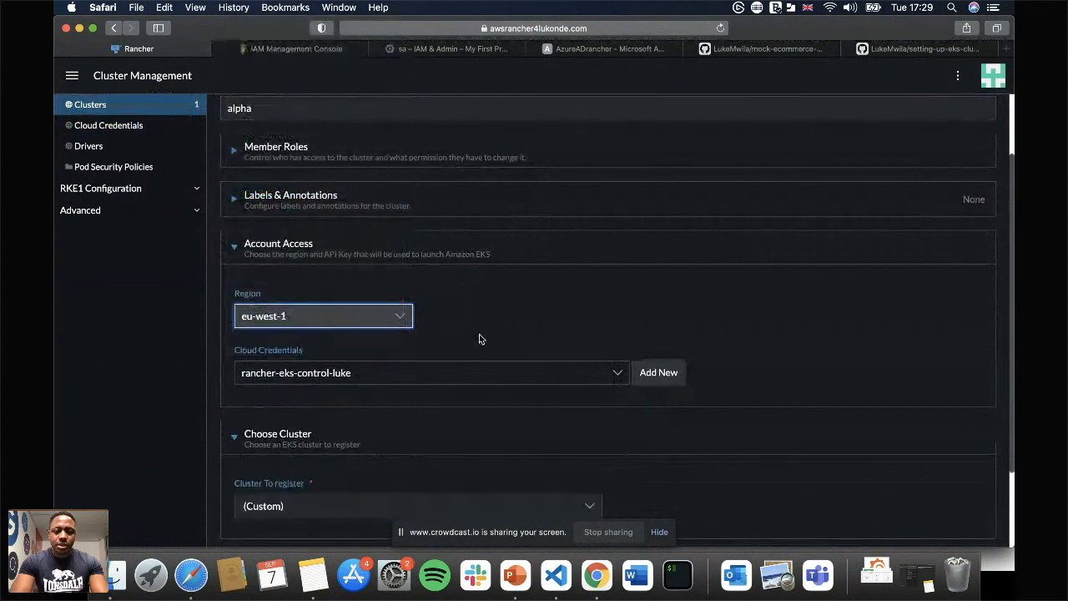
{"action": "scroll", "coordinate": [479, 335], "scroll_direction": "down", "scroll_amount": 1}
{"action": "scroll", "coordinate": [479, 337], "scroll_direction": "up", "scroll_amount": 1}
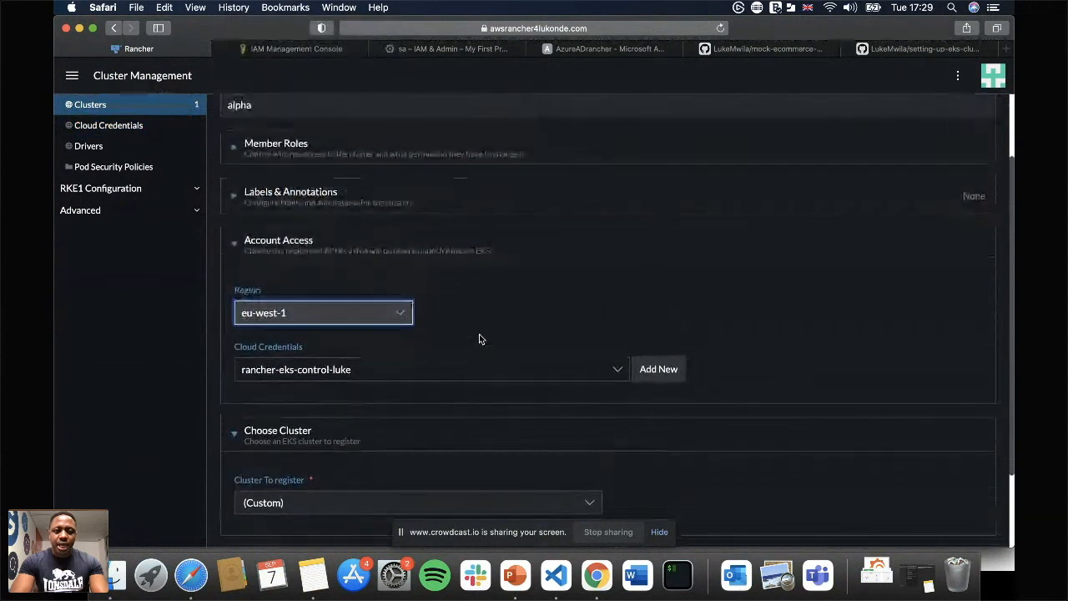
{"action": "scroll", "coordinate": [511, 331], "scroll_direction": "down", "scroll_amount": 1}
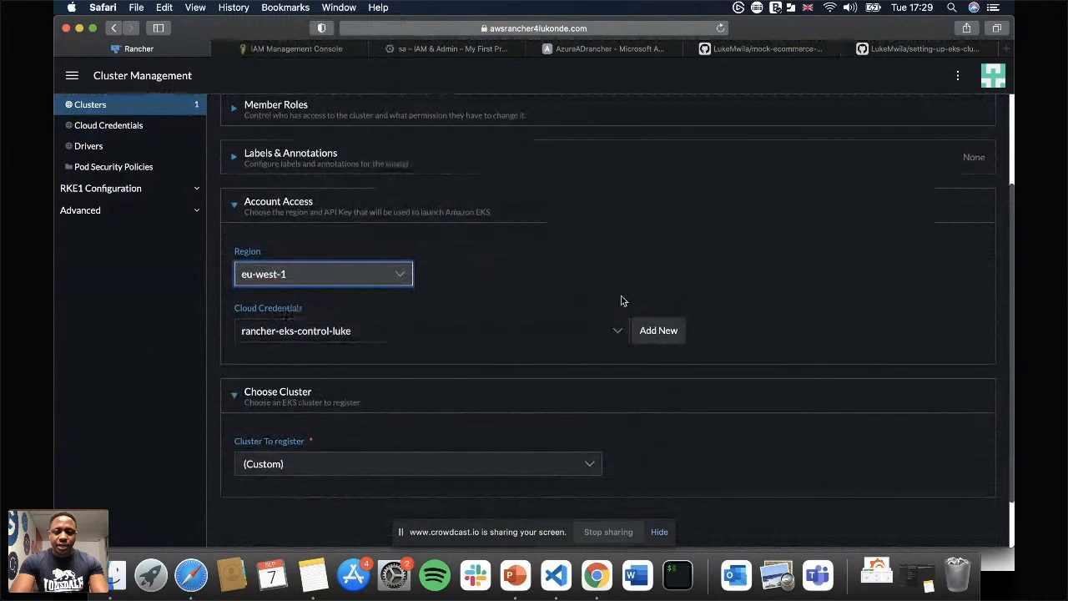
{"action": "left_click", "coordinate": [617, 332]}
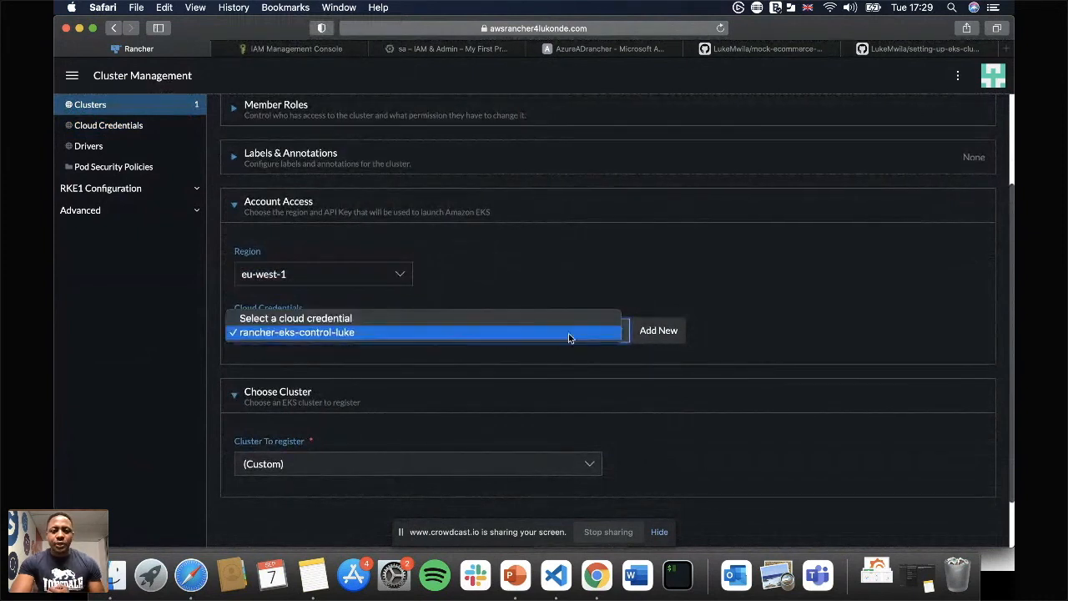
{"action": "left_click", "coordinate": [670, 281]}
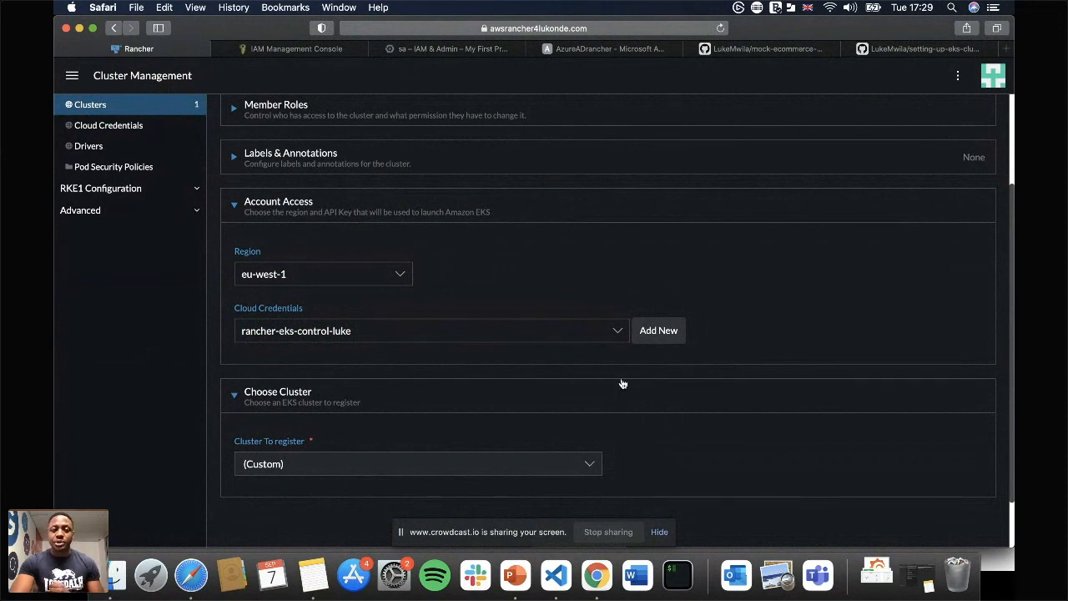
Choose alpha as the EKS cluster to register and submit the registration.
{"action": "scroll", "coordinate": [523, 409], "scroll_direction": "down", "scroll_amount": 2}
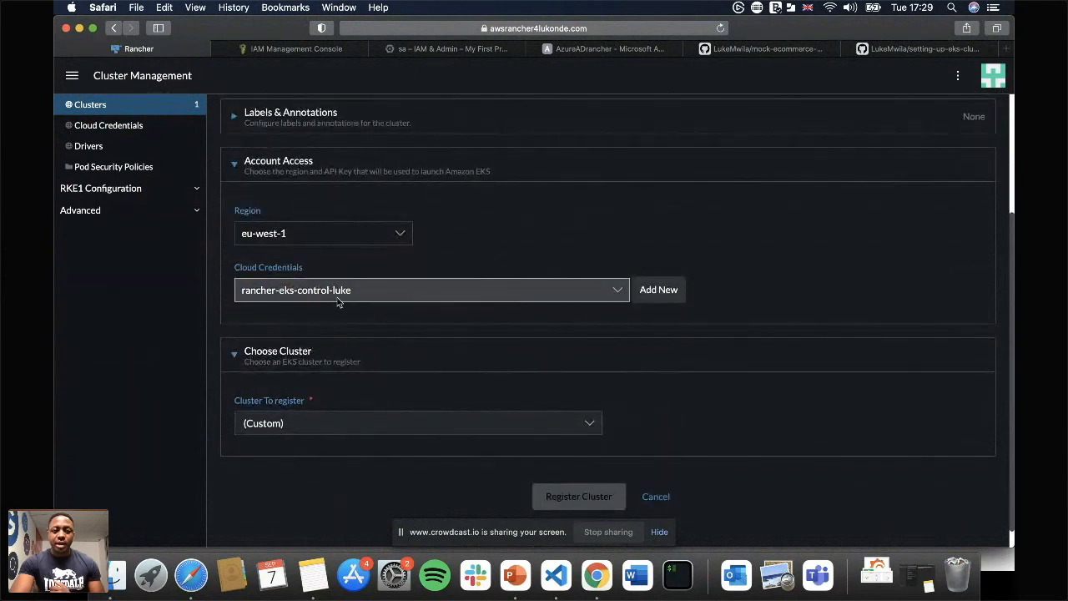
{"action": "left_click", "coordinate": [548, 424]}
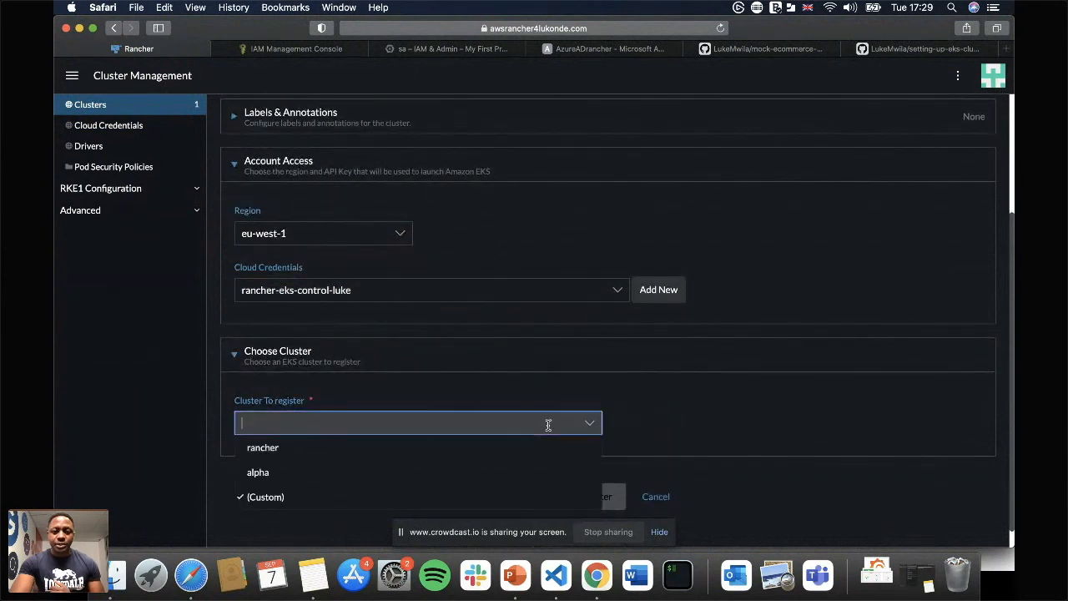
{"action": "left_click", "coordinate": [257, 474]}
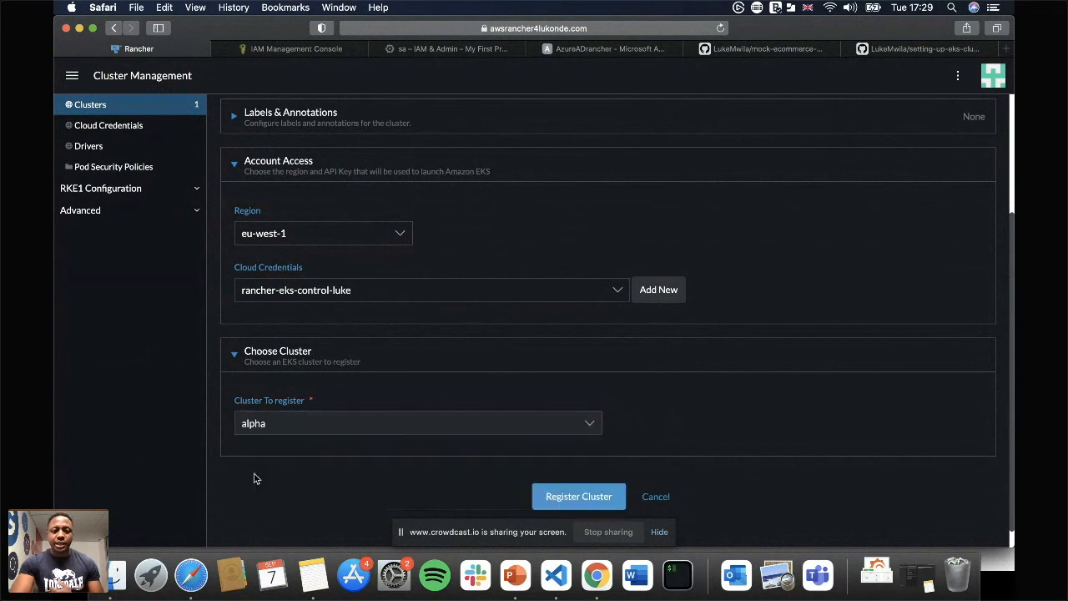
{"action": "left_click", "coordinate": [584, 496]}
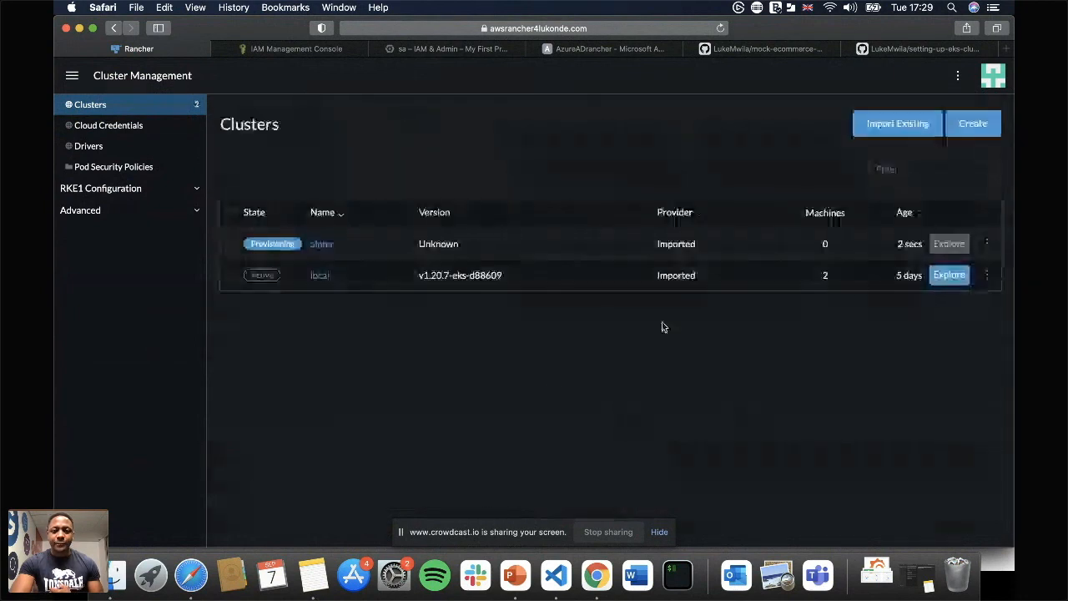
Start importing an existing Azure AKS cluster named charlie and proceed to its configuration with the azureadrancher credential.
{"action": "left_click", "coordinate": [889, 136]}
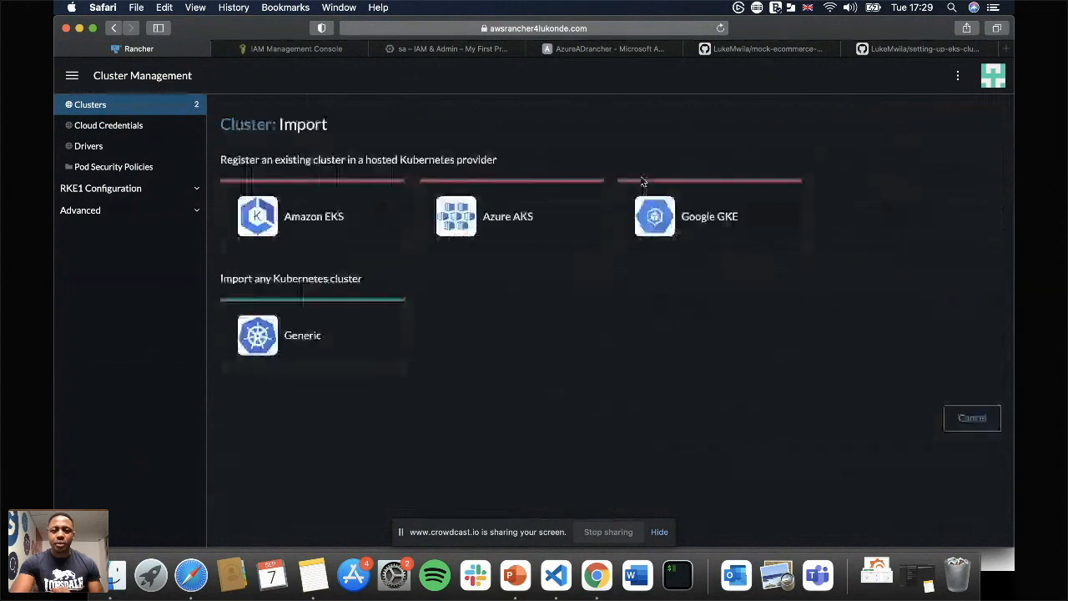
{"action": "left_click", "coordinate": [505, 213]}
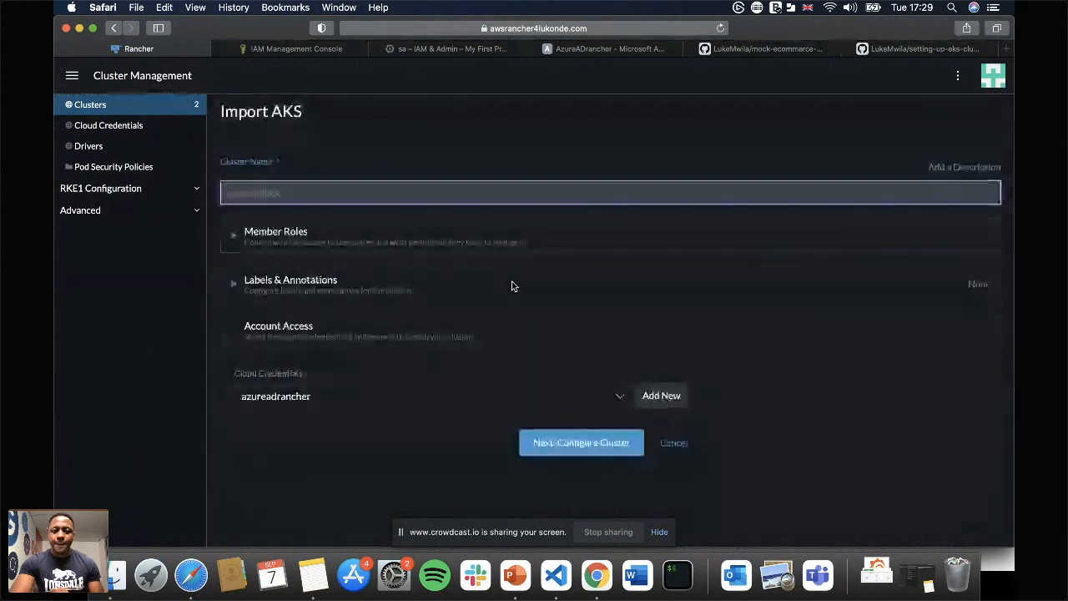
{"action": "type", "text": "charlie"}
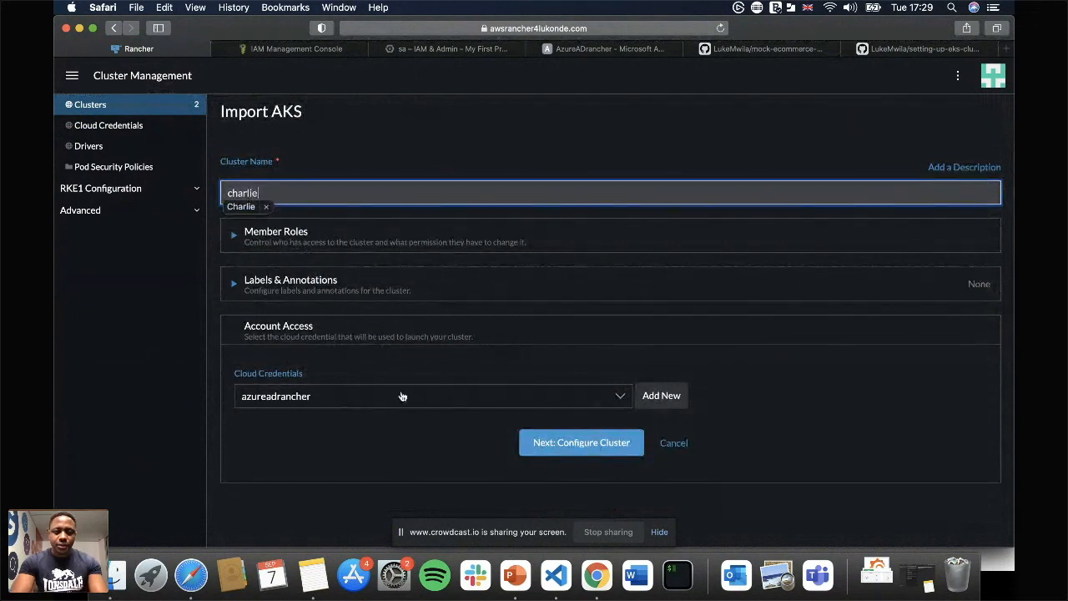
{"action": "left_click", "coordinate": [548, 442]}
Choose the available AKS cluster as the one to register and submit the registration.
{"action": "scroll", "coordinate": [494, 447], "scroll_direction": "down", "scroll_amount": 3}
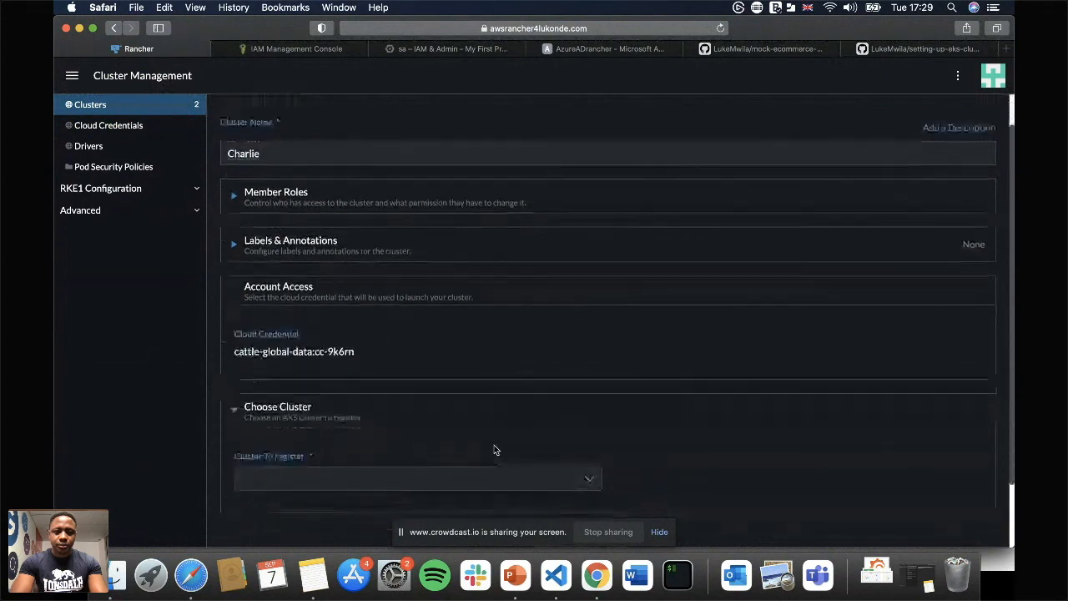
{"action": "left_click", "coordinate": [424, 409]}
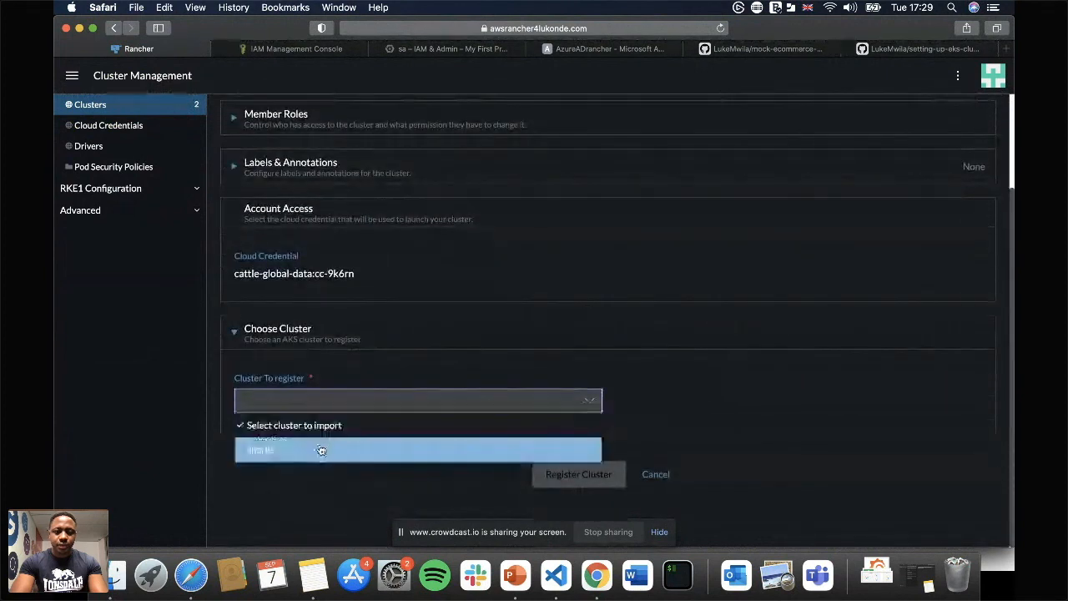
{"action": "left_click", "coordinate": [320, 449]}
{"action": "left_click", "coordinate": [578, 464]}
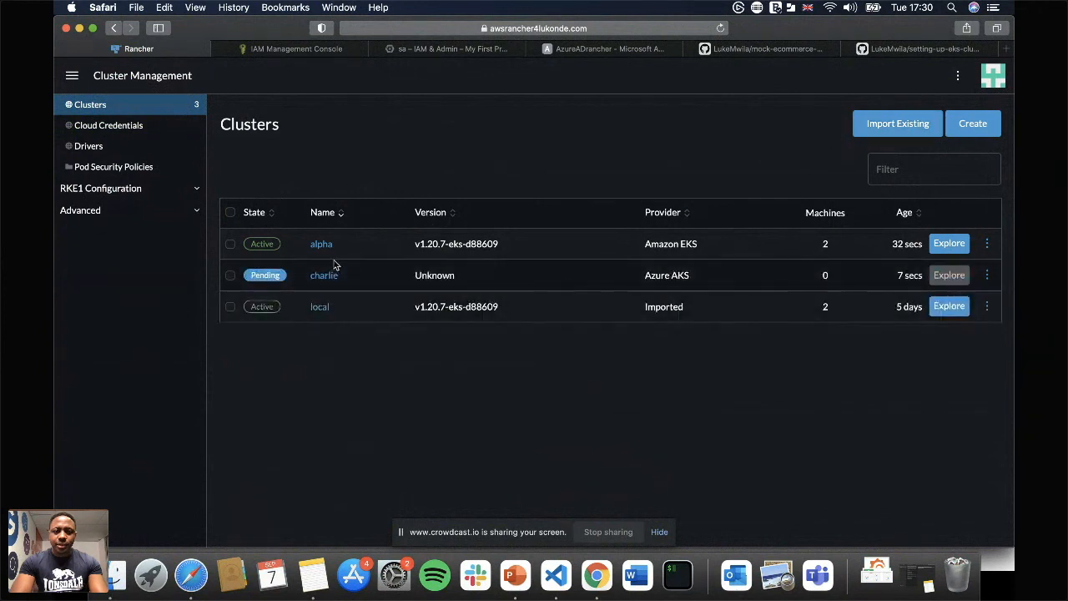
Start importing an existing Google GKE cluster under the name beta.
{"action": "left_click", "coordinate": [890, 125]}
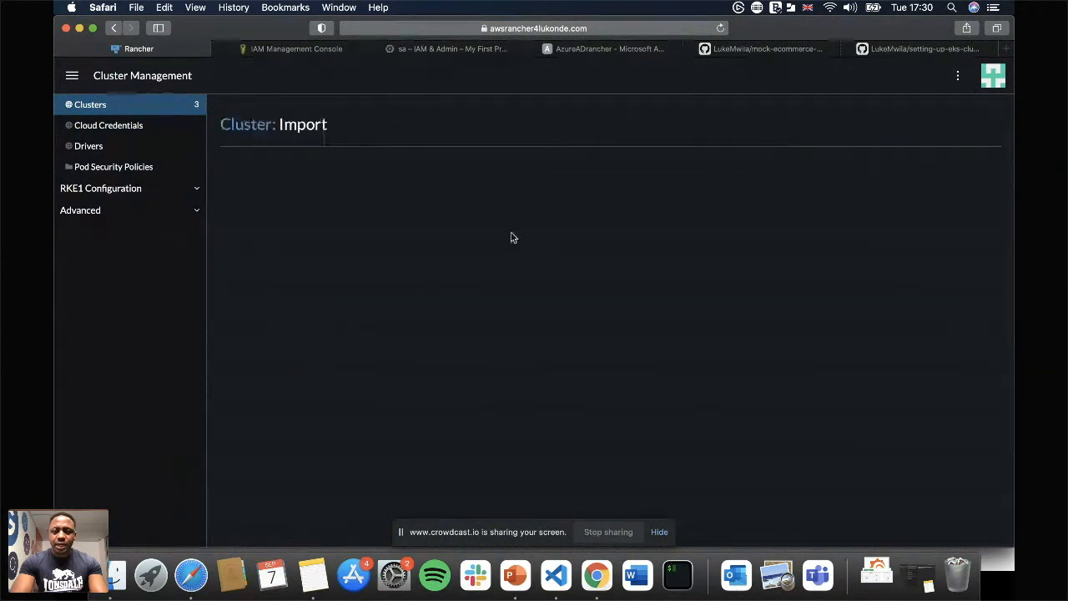
{"action": "left_click", "coordinate": [676, 219]}
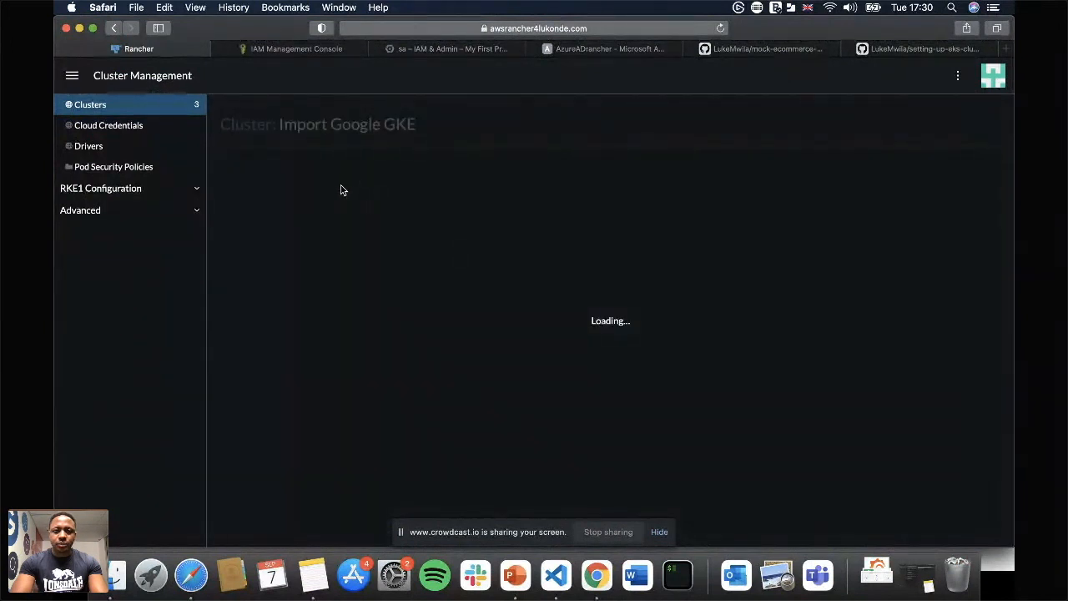
{"action": "type", "text": "beta"}
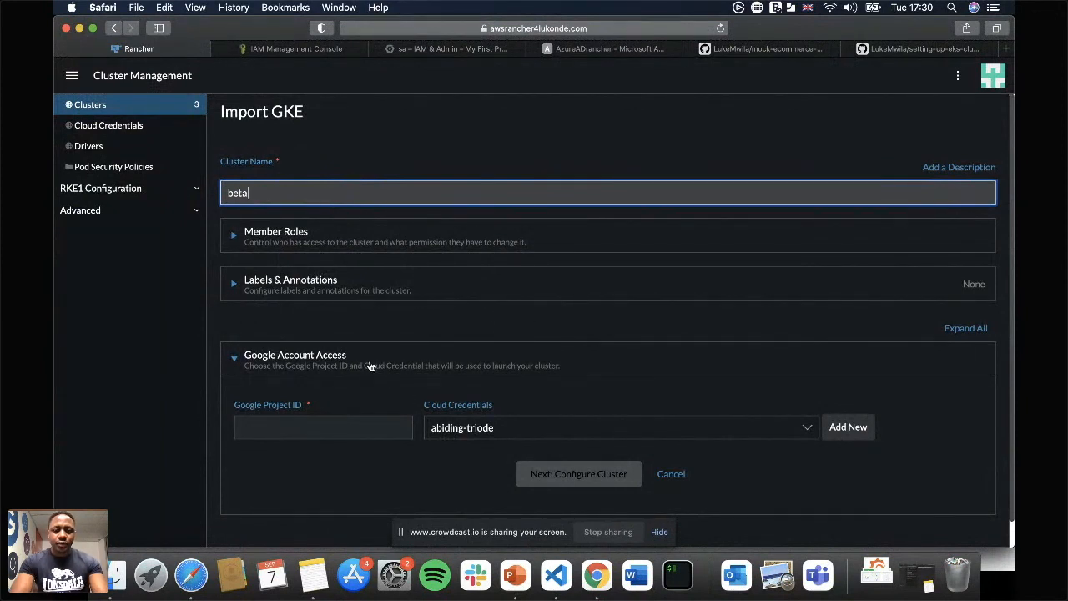
{"action": "scroll", "coordinate": [508, 355], "scroll_direction": "down", "scroll_amount": 1}
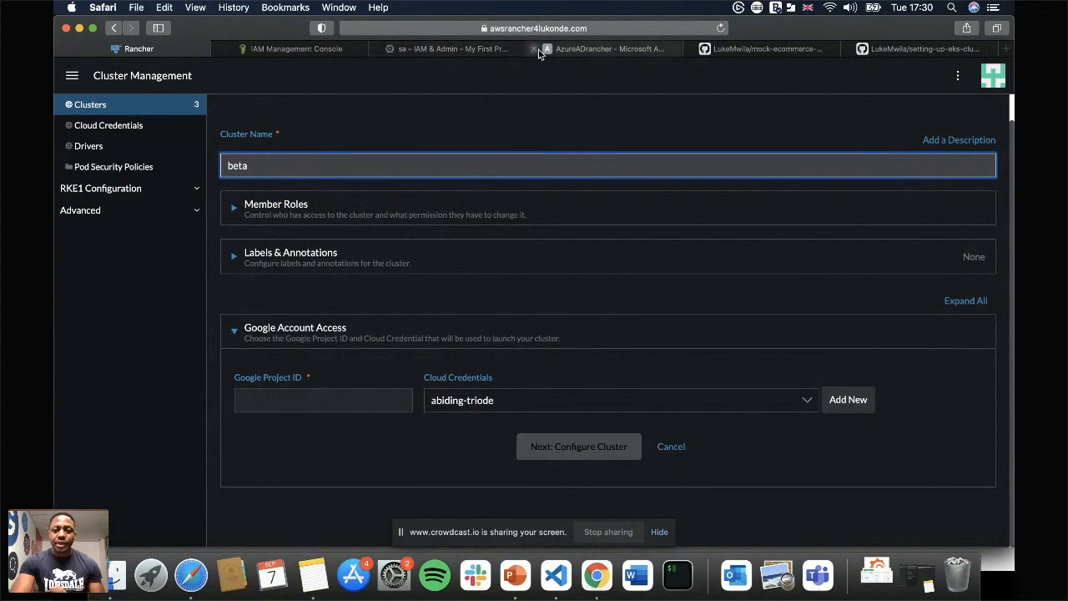
Switch to the Google Cloud console and copy the project ID of My First Project.
{"action": "left_click", "coordinate": [428, 48]}
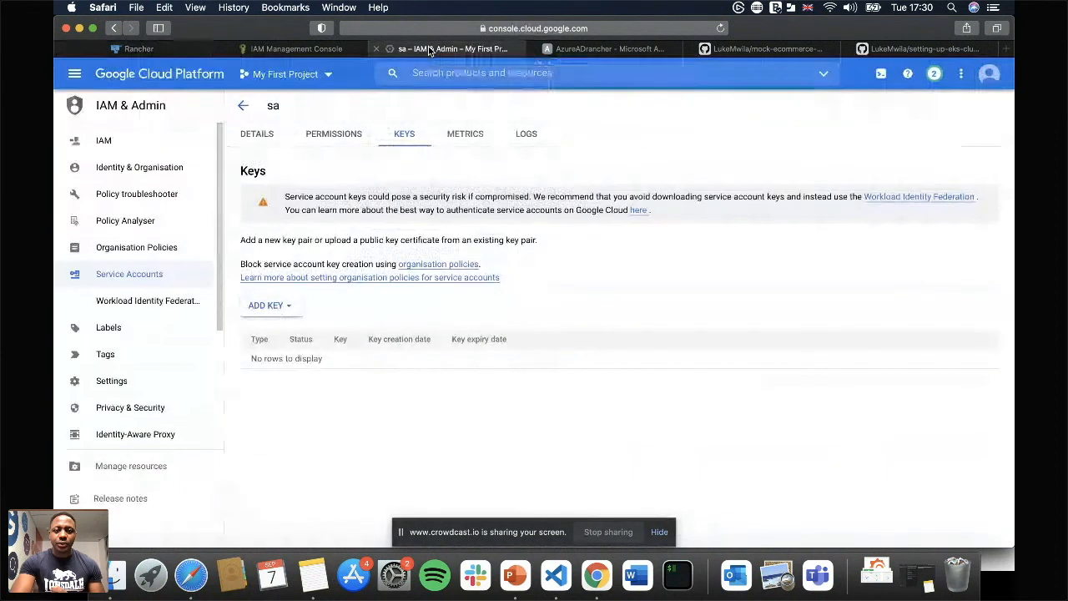
{"action": "left_click", "coordinate": [302, 74]}
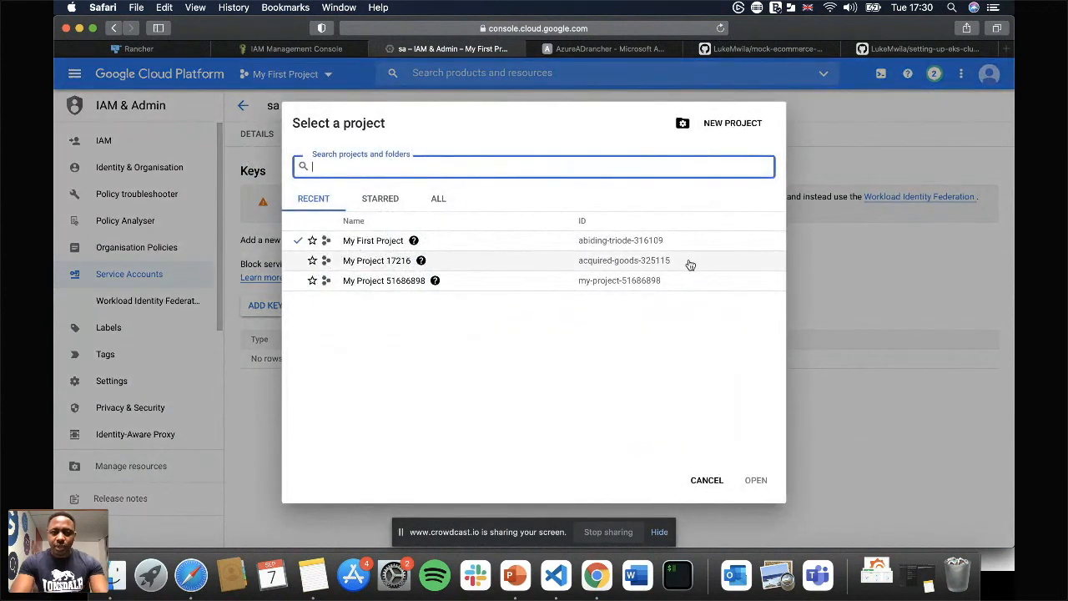
{"action": "left_click_drag", "start_coordinate": [665, 240], "coordinate": [577, 239]}
{"action": "right_click", "coordinate": [585, 243]}
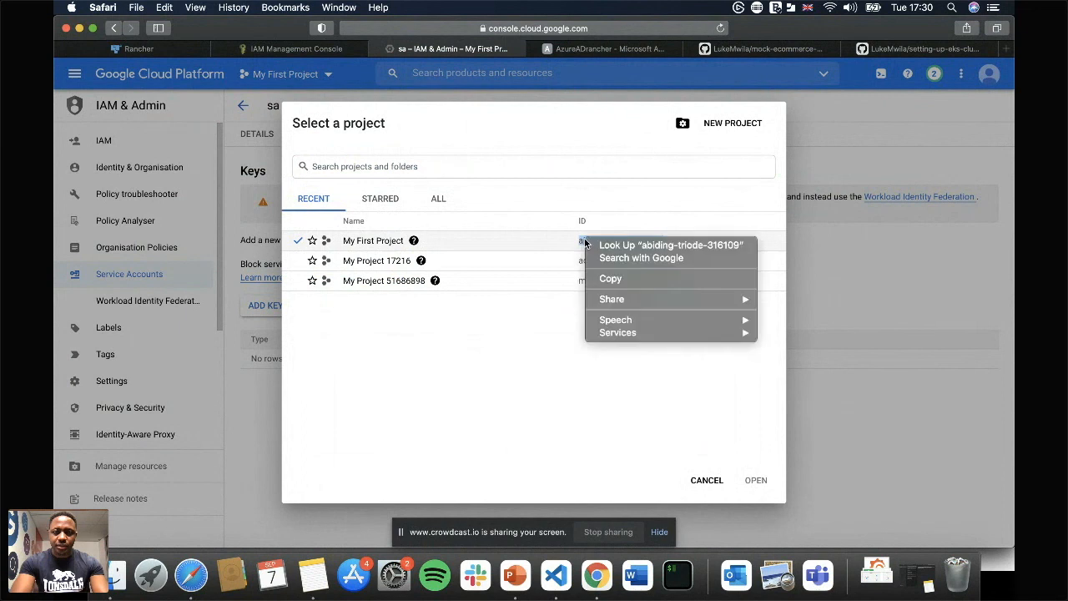
{"action": "left_click", "coordinate": [617, 275]}
Back in Rancher, set the Google Project ID to abiding-triode-316109 and proceed to the beta cluster's configuration.
{"action": "left_click", "coordinate": [155, 49]}
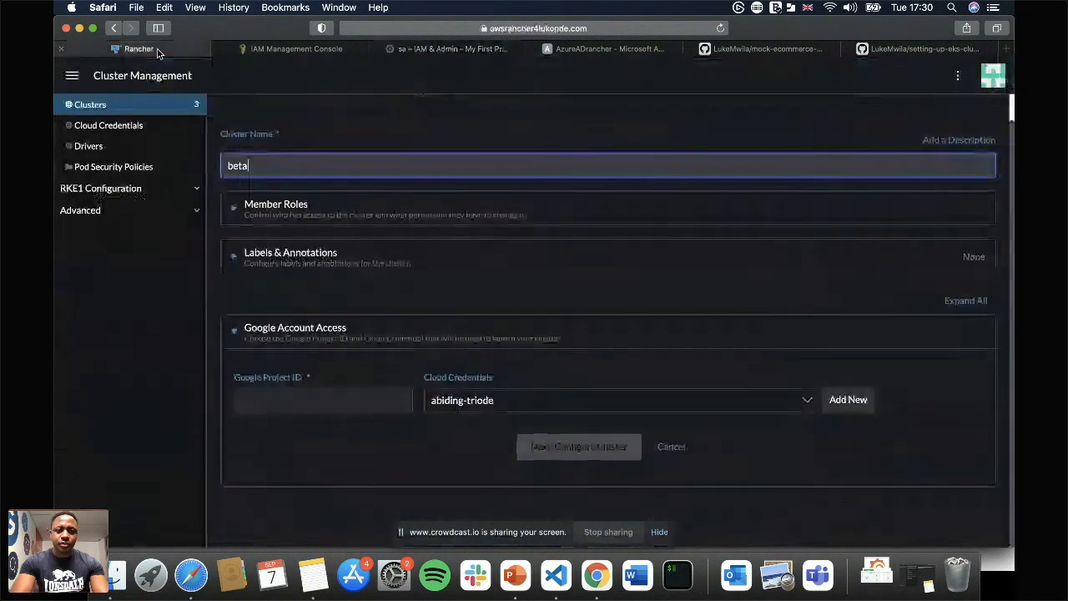
{"action": "left_click", "coordinate": [339, 403]}
{"action": "key", "text": "super+v"}
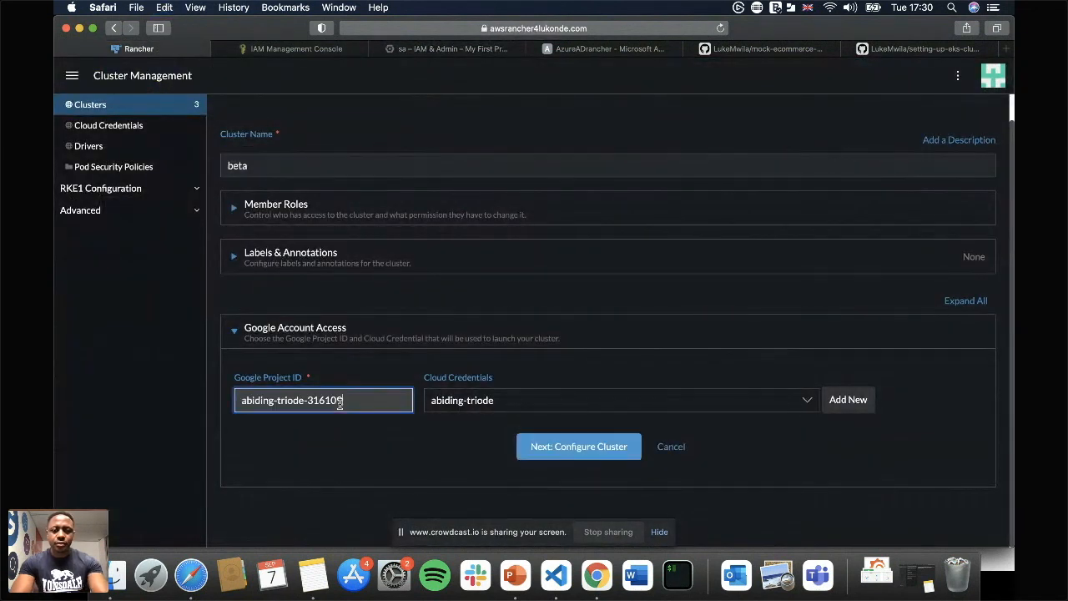
{"action": "left_click", "coordinate": [572, 449]}
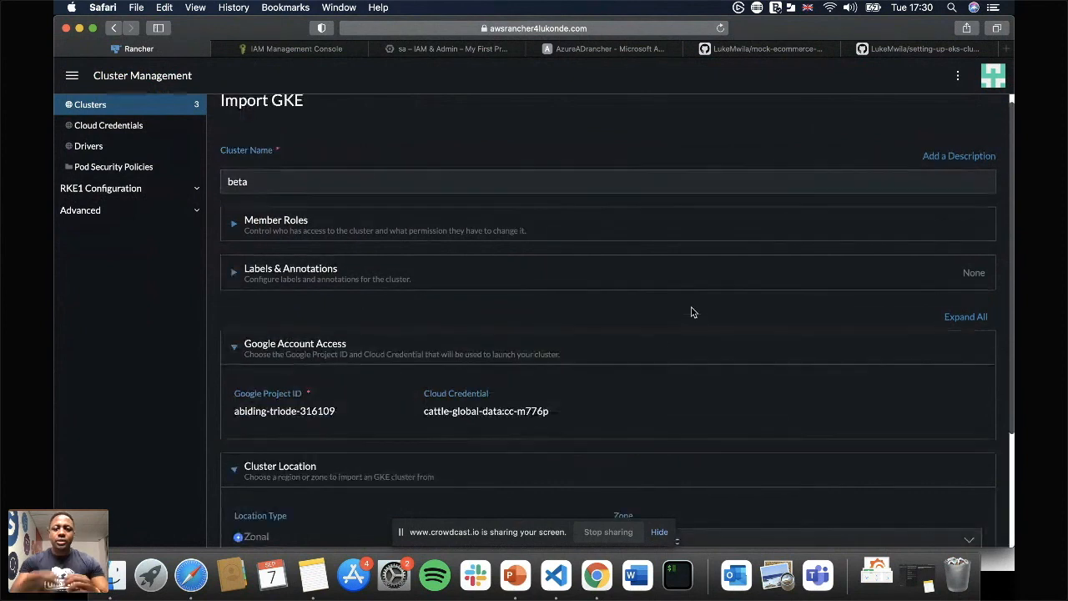
Set the GKE cluster location to Regional with region europe-west1 and load the clusters found there.
{"action": "scroll", "coordinate": [691, 312], "scroll_direction": "down", "scroll_amount": 4}
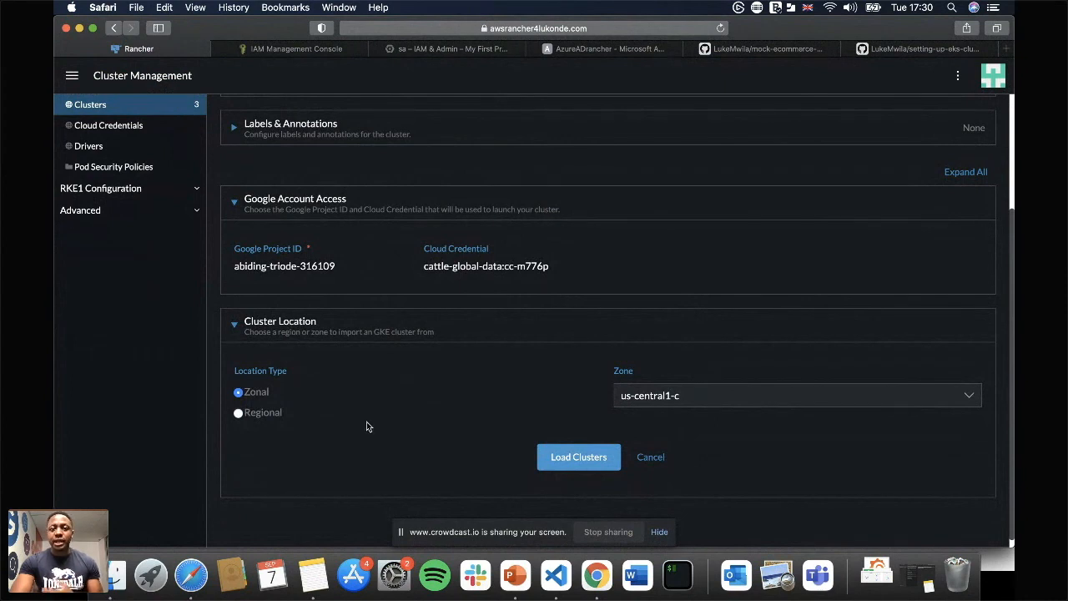
{"action": "left_click", "coordinate": [261, 417]}
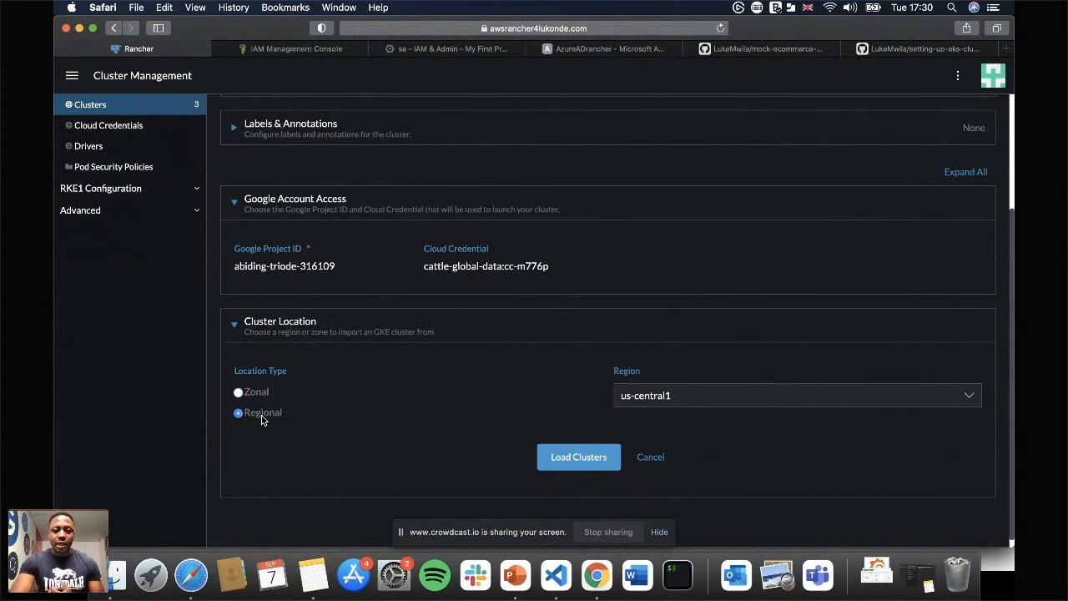
{"action": "left_click", "coordinate": [801, 394]}
{"action": "scroll", "coordinate": [751, 441], "scroll_direction": "down", "scroll_amount": 2}
{"action": "scroll", "coordinate": [751, 447], "scroll_direction": "up", "scroll_amount": 4}
{"action": "scroll", "coordinate": [749, 447], "scroll_direction": "up", "scroll_amount": 3}
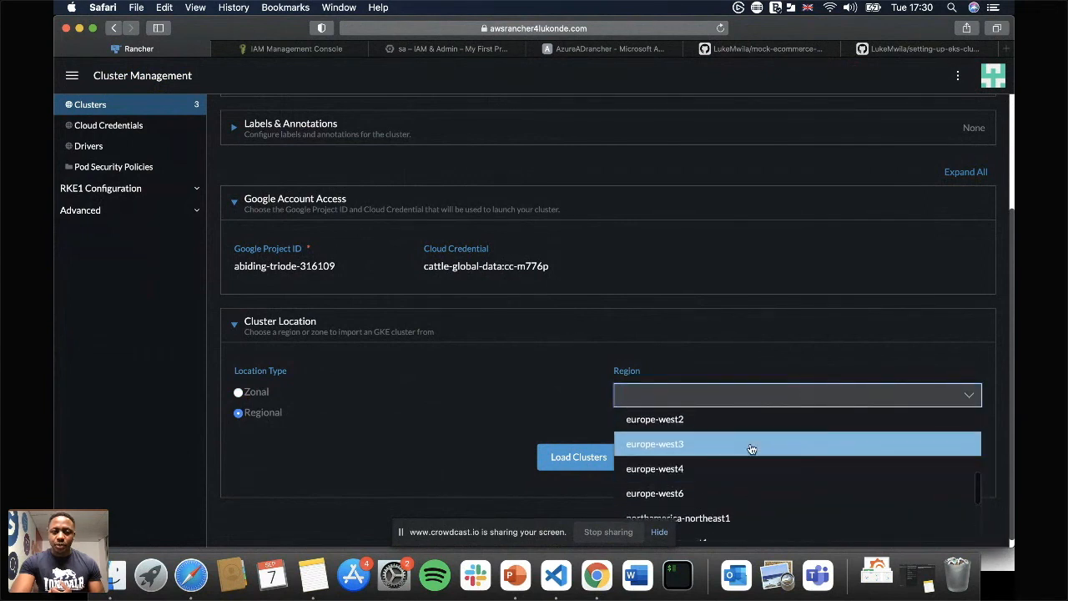
{"action": "left_click", "coordinate": [693, 436]}
{"action": "left_click", "coordinate": [541, 456]}
Choose beta as the GKE cluster to register and submit the registration.
{"action": "scroll", "coordinate": [540, 404], "scroll_direction": "down", "scroll_amount": 5}
{"action": "left_click", "coordinate": [398, 317]}
{"action": "left_click", "coordinate": [278, 346]}
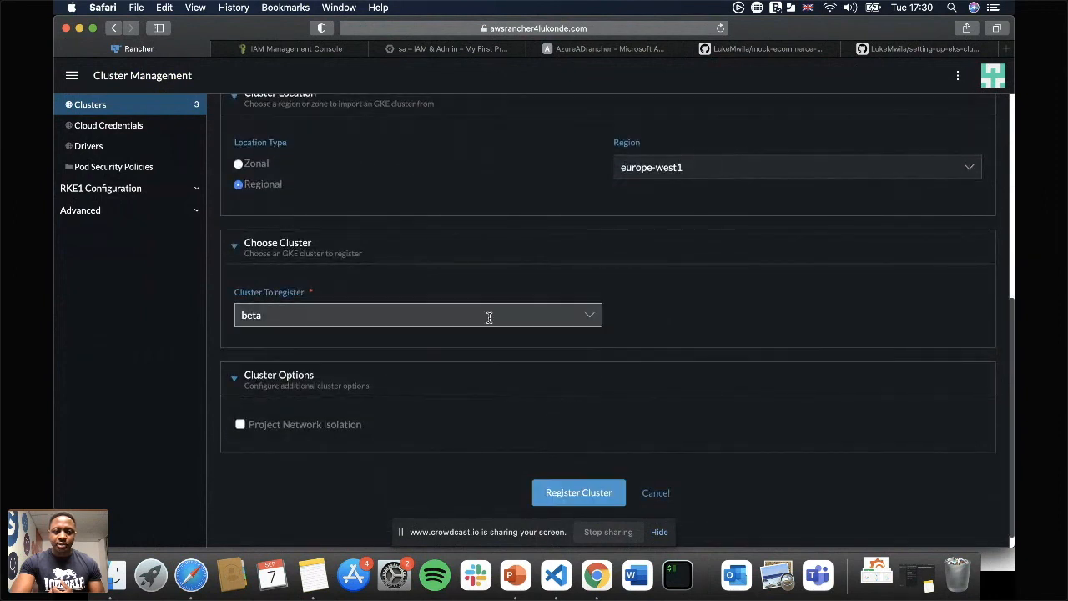
{"action": "scroll", "coordinate": [490, 320], "scroll_direction": "down", "scroll_amount": 1}
{"action": "scroll", "coordinate": [579, 341], "scroll_direction": "up", "scroll_amount": 1}
{"action": "scroll", "coordinate": [579, 339], "scroll_direction": "down", "scroll_amount": 1}
{"action": "left_click", "coordinate": [578, 473]}
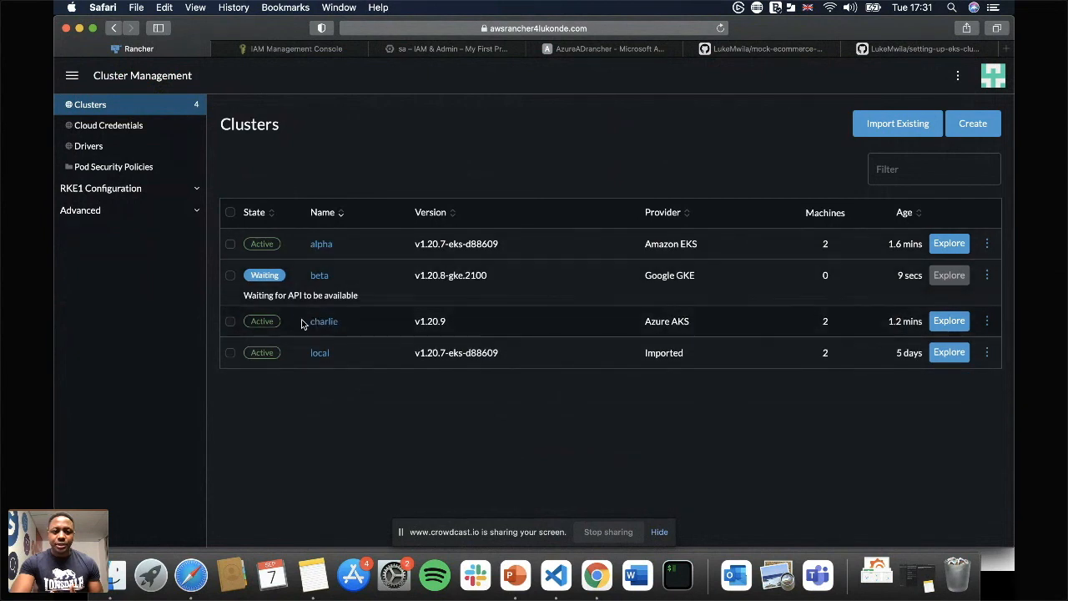
Open the imported alpha cluster and review its conditions, resource totals, capacity and alerts on the cluster dashboard.
{"action": "left_click", "coordinate": [321, 244]}
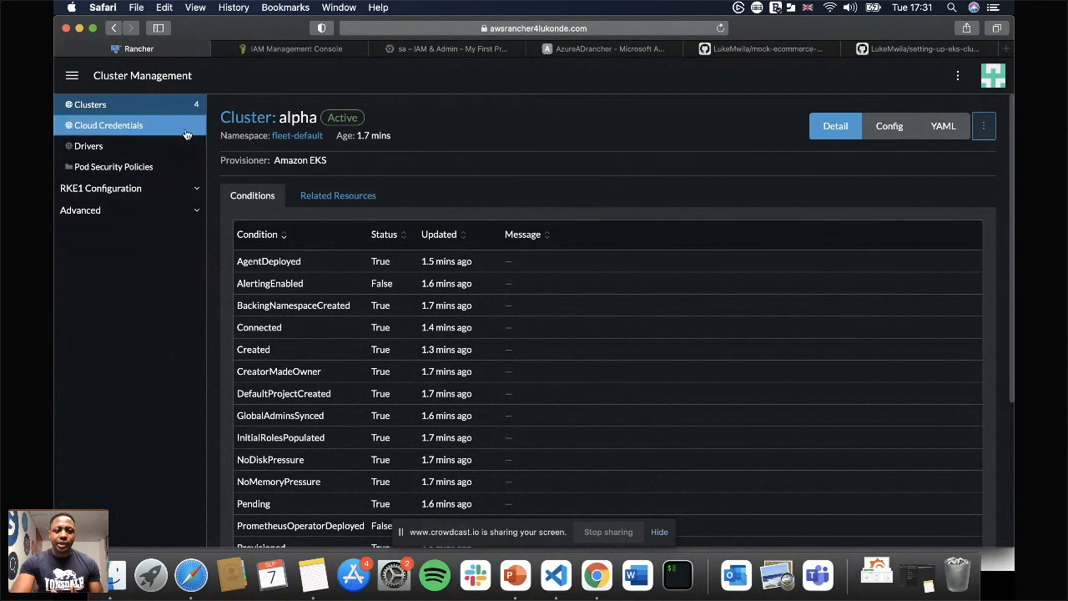
{"action": "left_click", "coordinate": [72, 83]}
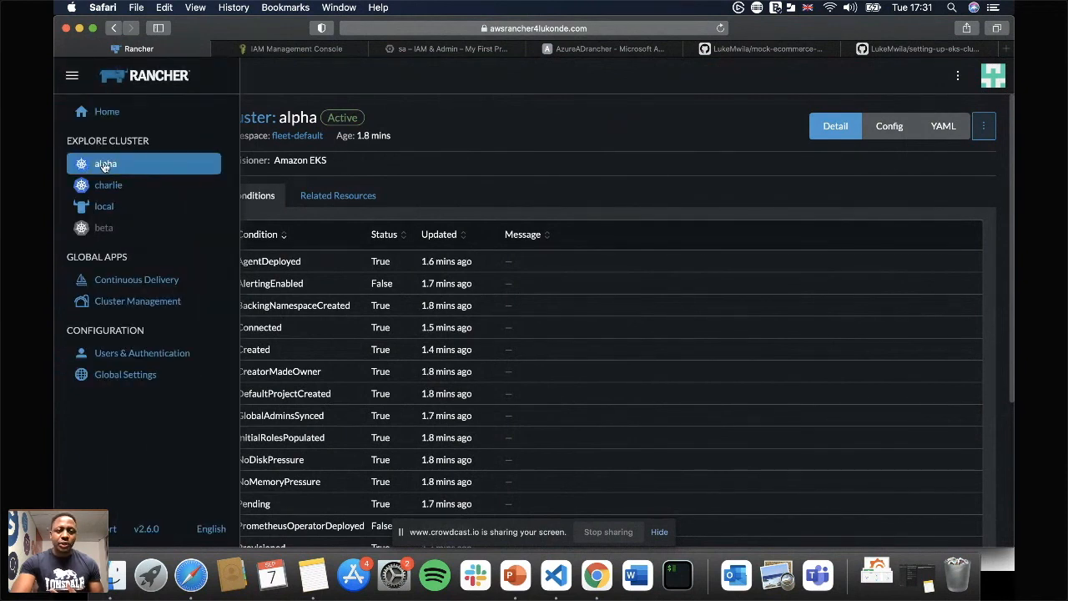
{"action": "left_click", "coordinate": [118, 166]}
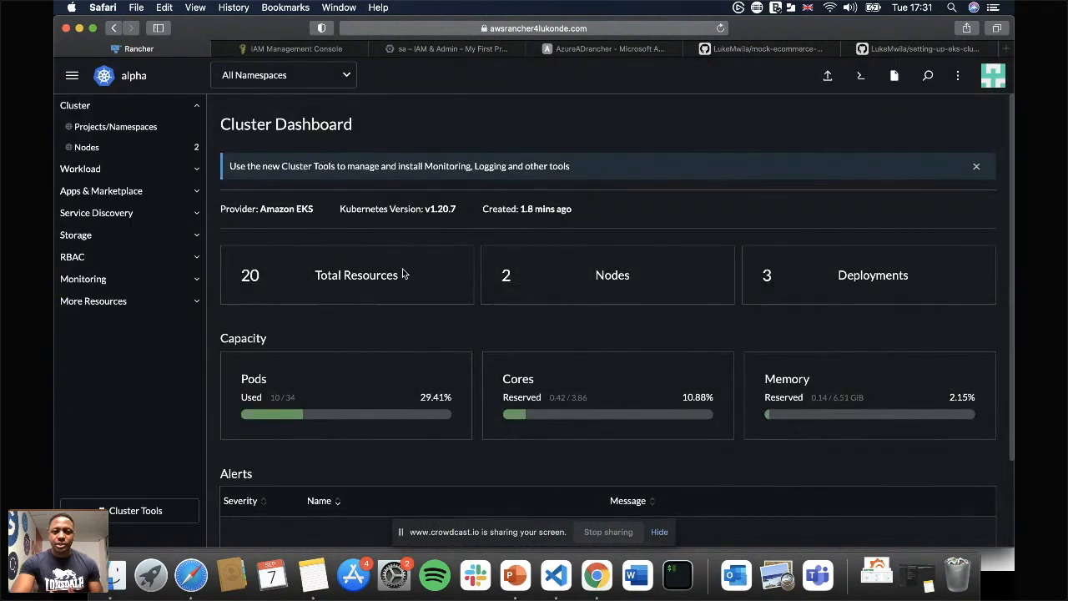
{"action": "scroll", "coordinate": [400, 270], "scroll_direction": "down", "scroll_amount": 1}
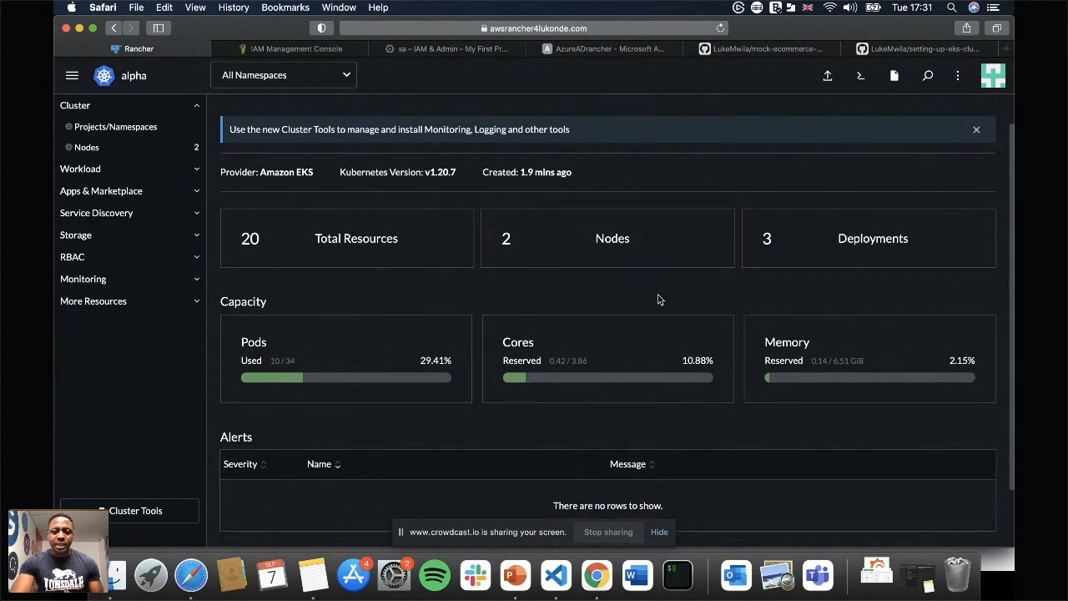
{"action": "scroll", "coordinate": [658, 298], "scroll_direction": "down", "scroll_amount": 2}
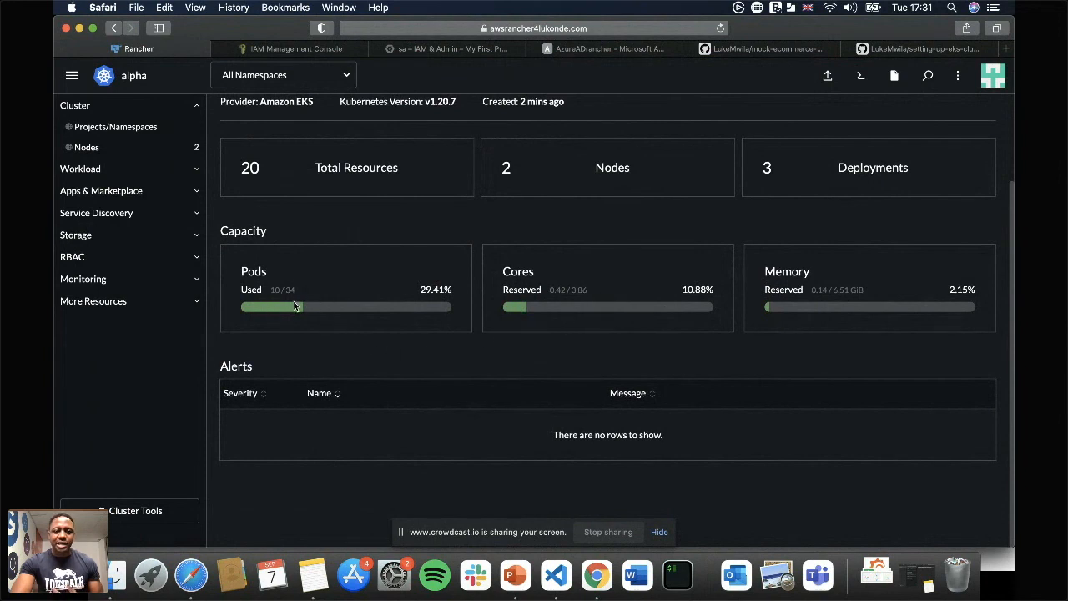
{"action": "scroll", "coordinate": [367, 290], "scroll_direction": "up", "scroll_amount": 3}
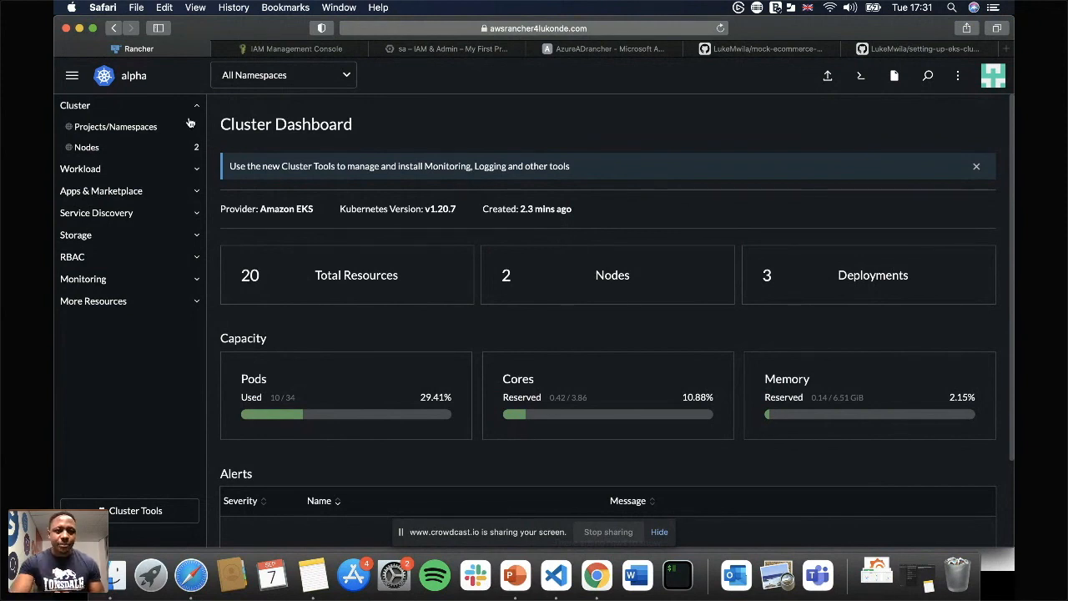
Reopen the alpha dashboard from the cluster navigation and return to the cluster management list.
{"action": "left_click", "coordinate": [72, 84]}
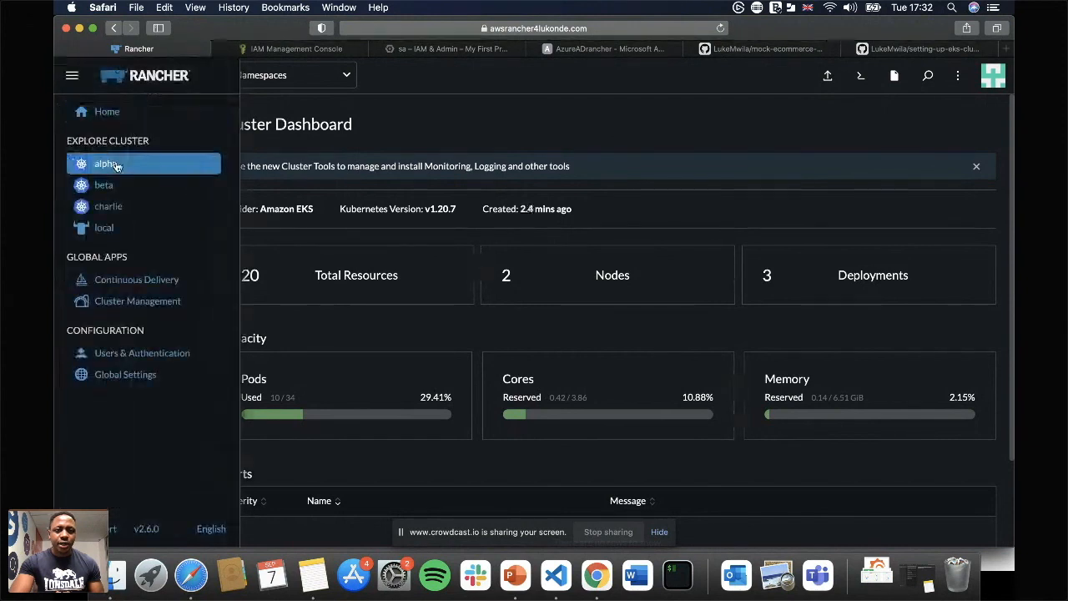
{"action": "left_click", "coordinate": [116, 166]}
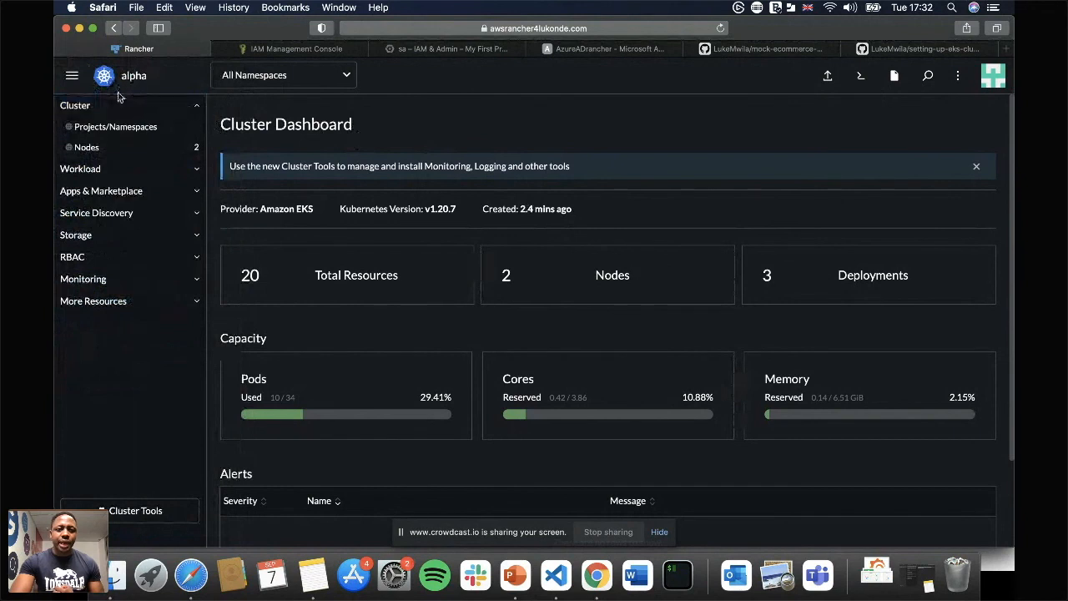
{"action": "left_click", "coordinate": [84, 93]}
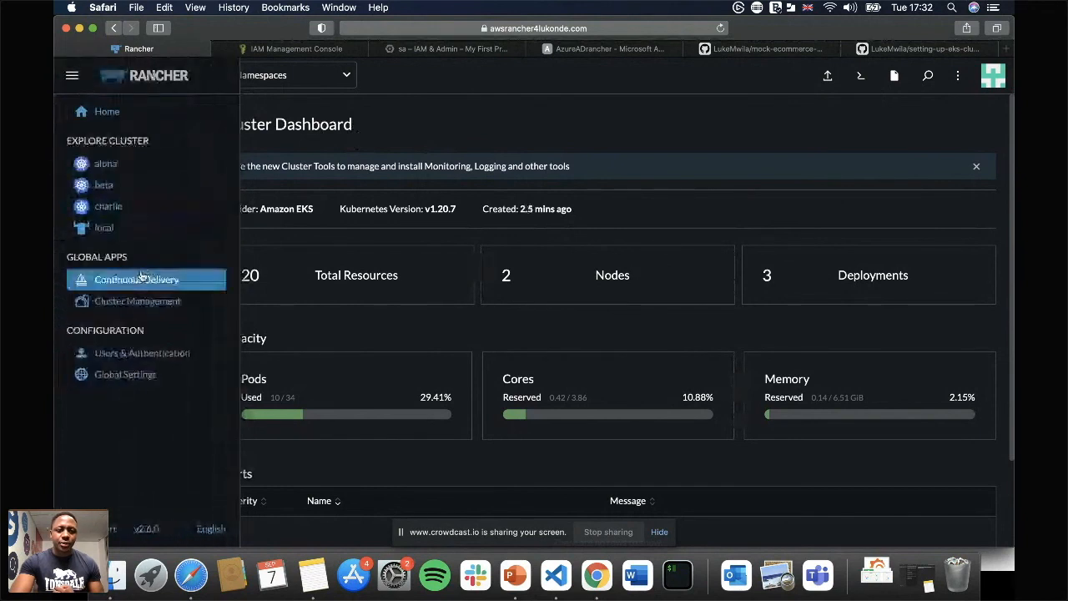
{"action": "left_click", "coordinate": [138, 303]}
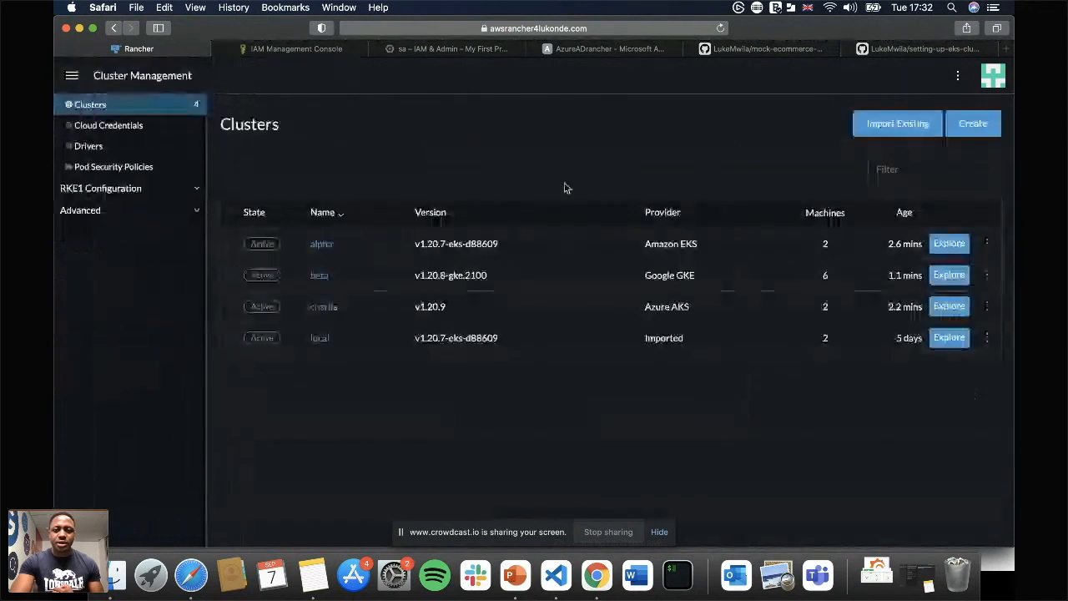
Start creating a new Amazon EKS cluster named alpha-test in region eu-west-1 and proceed to its configuration.
{"action": "left_click", "coordinate": [973, 123]}
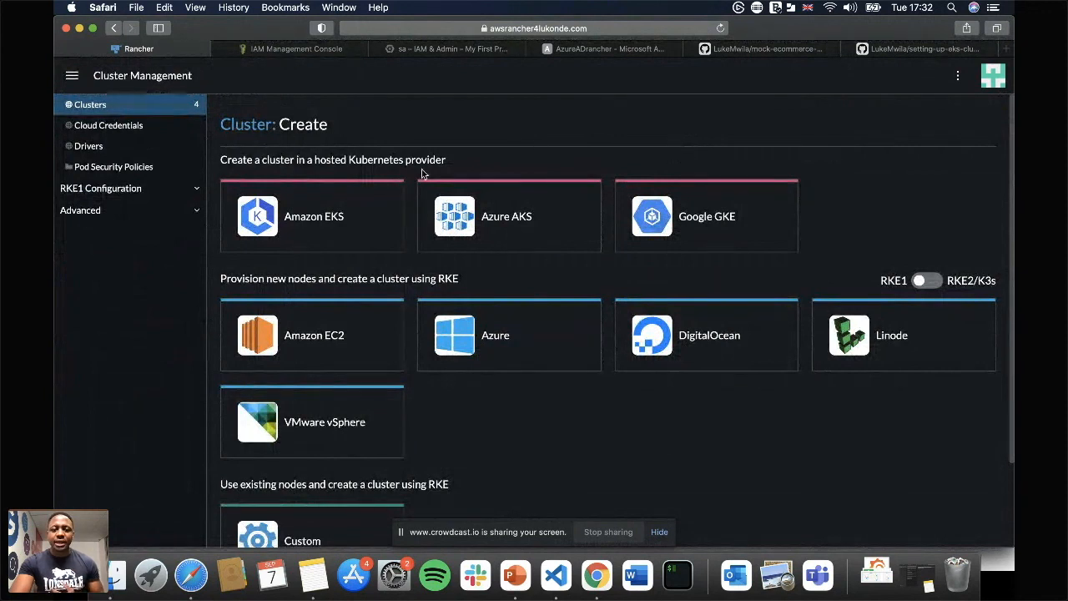
{"action": "left_click", "coordinate": [280, 215]}
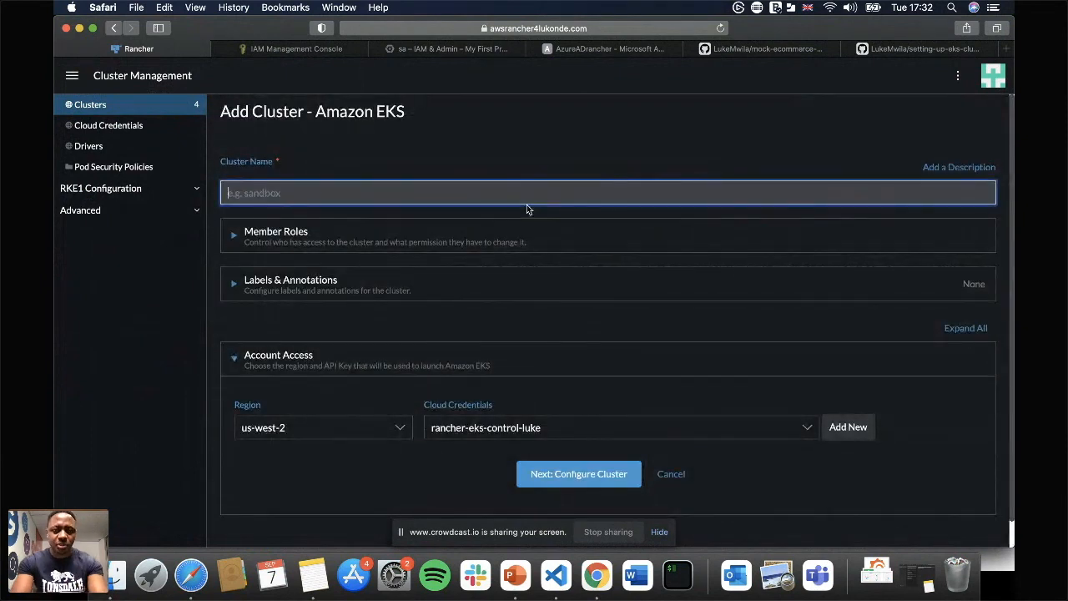
{"action": "type", "text": "alpha-test"}
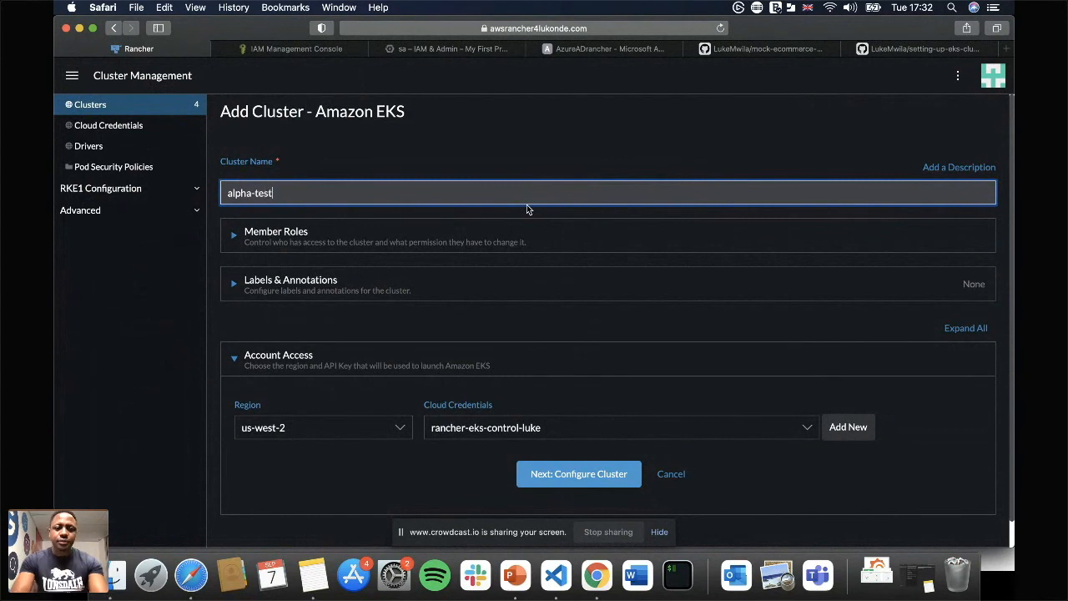
{"action": "scroll", "coordinate": [589, 225], "scroll_direction": "down", "scroll_amount": 1}
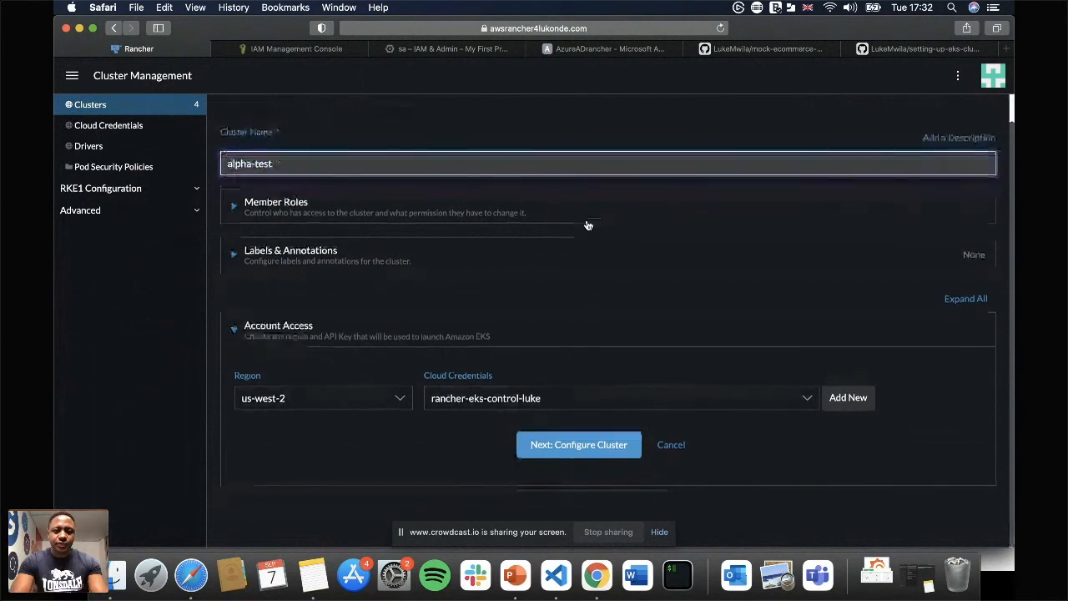
{"action": "left_click", "coordinate": [364, 409]}
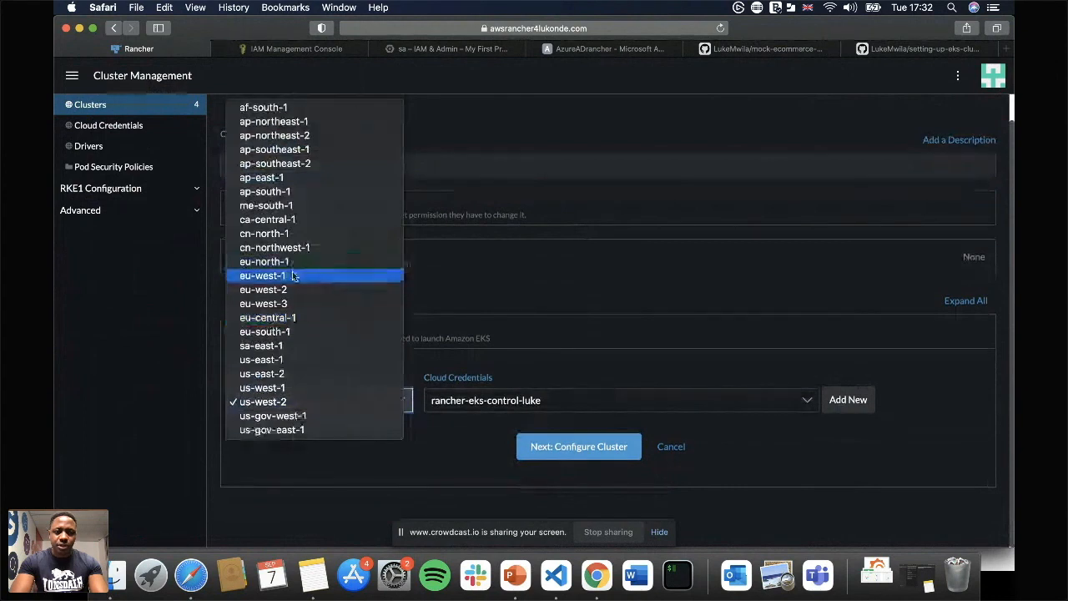
{"action": "left_click", "coordinate": [353, 276]}
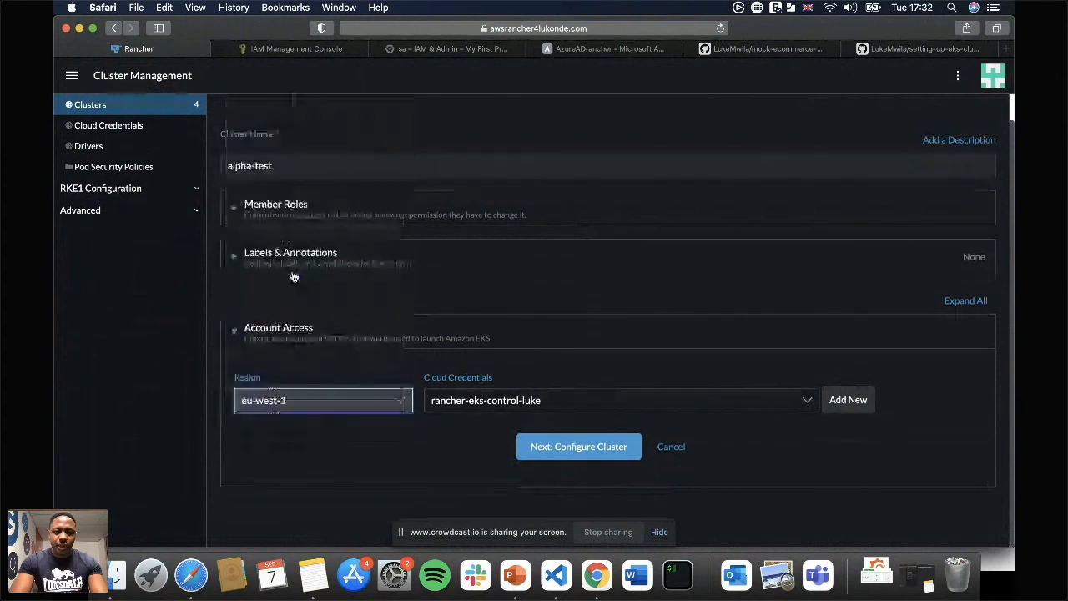
{"action": "left_click", "coordinate": [561, 448]}
Set the new EKS cluster's Kubernetes version to 1.20 and proceed to the network configuration.
{"action": "scroll", "coordinate": [663, 317], "scroll_direction": "down", "scroll_amount": 5}
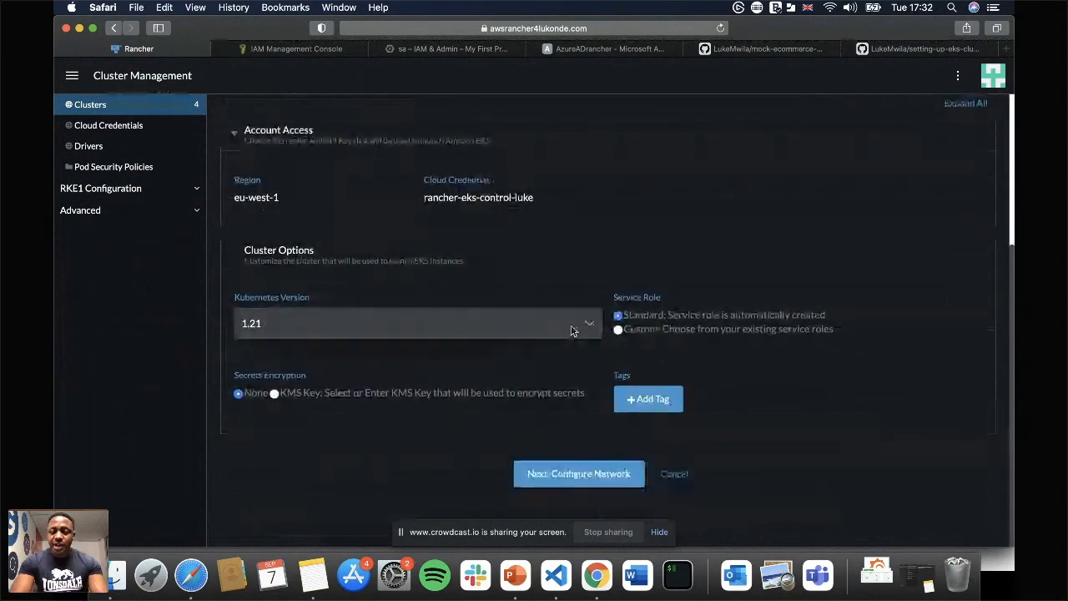
{"action": "left_click", "coordinate": [556, 330]}
{"action": "left_click", "coordinate": [454, 339]}
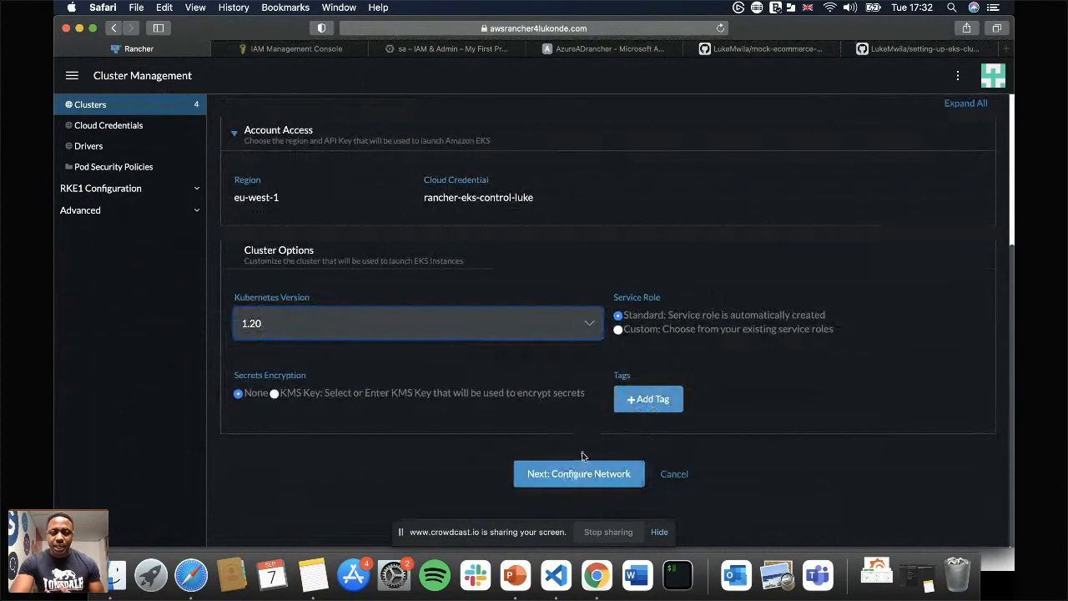
{"action": "left_click", "coordinate": [567, 475]}
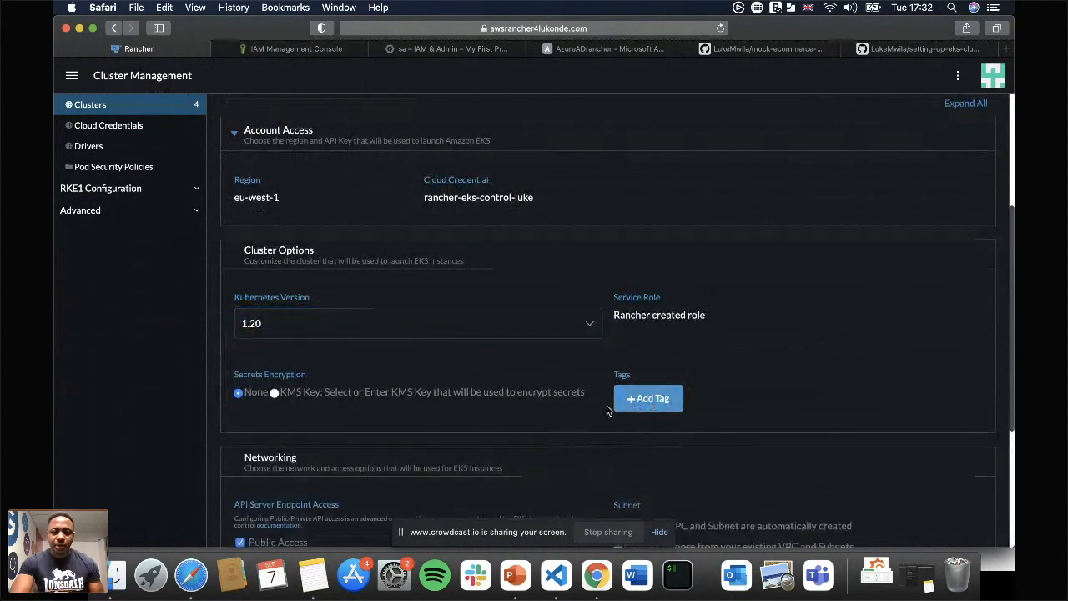
Enable private access alongside public access for the API server endpoint and proceed past the networking settings with the standard VPC and subnet.
{"action": "scroll", "coordinate": [605, 406], "scroll_direction": "down", "scroll_amount": 5}
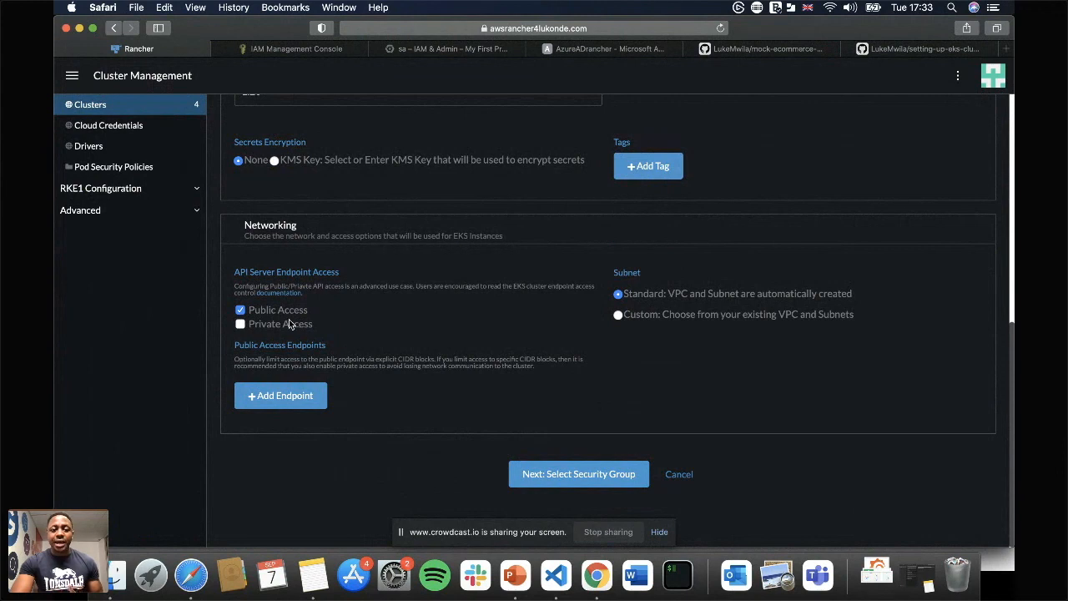
{"action": "mouse_move", "coordinate": [289, 316]}
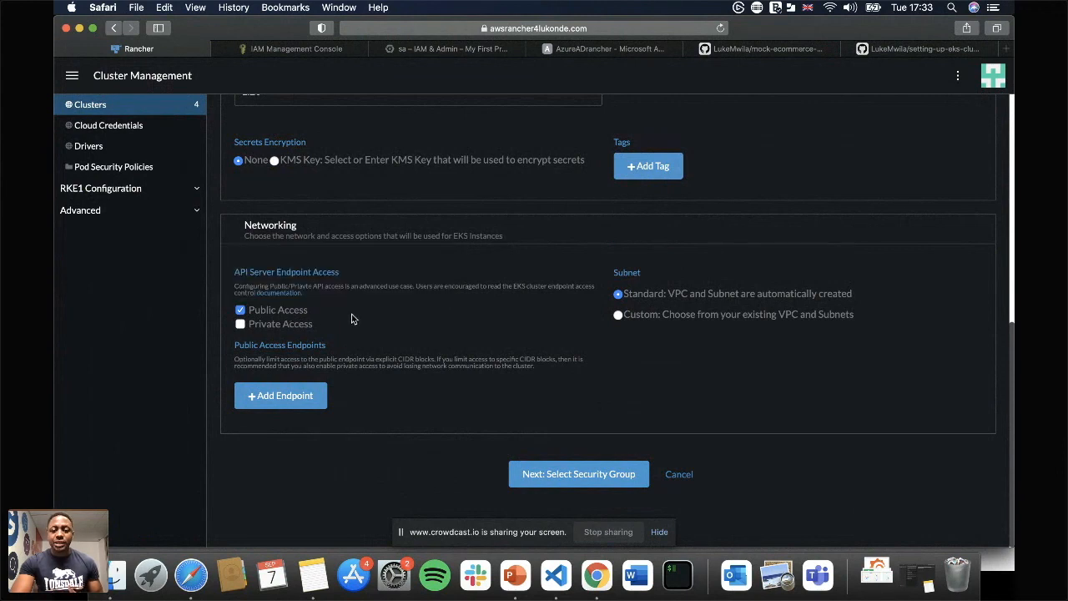
{"action": "left_click", "coordinate": [242, 311]}
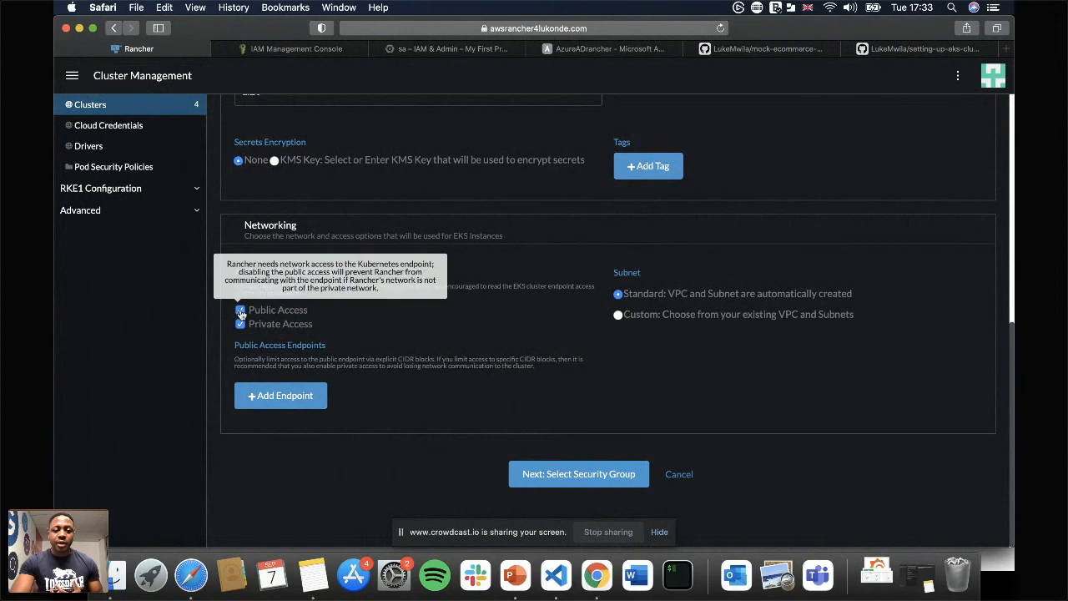
{"action": "left_click", "coordinate": [241, 312]}
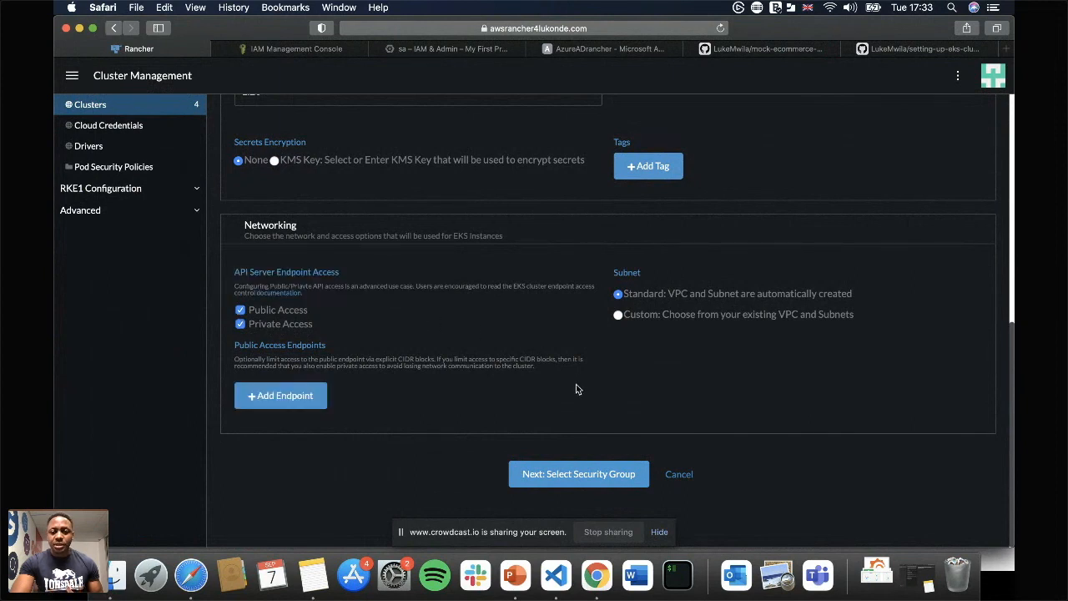
{"action": "left_click", "coordinate": [586, 474]}
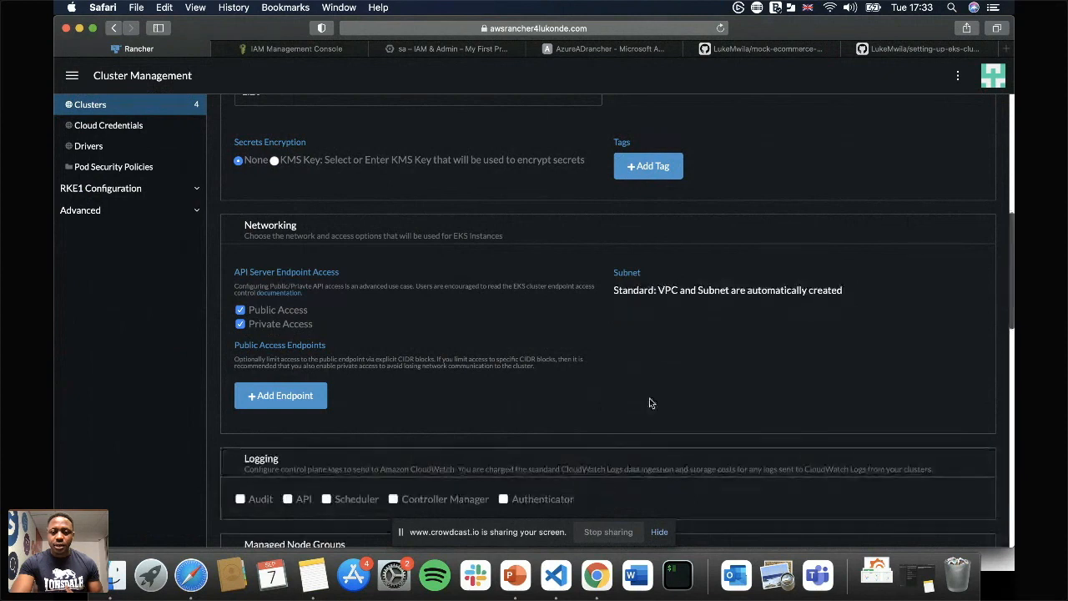
Enable Audit and API control plane logging for the new EKS cluster.
{"action": "scroll", "coordinate": [689, 367], "scroll_direction": "down", "scroll_amount": 3}
{"action": "scroll", "coordinate": [689, 368], "scroll_direction": "down", "scroll_amount": 3}
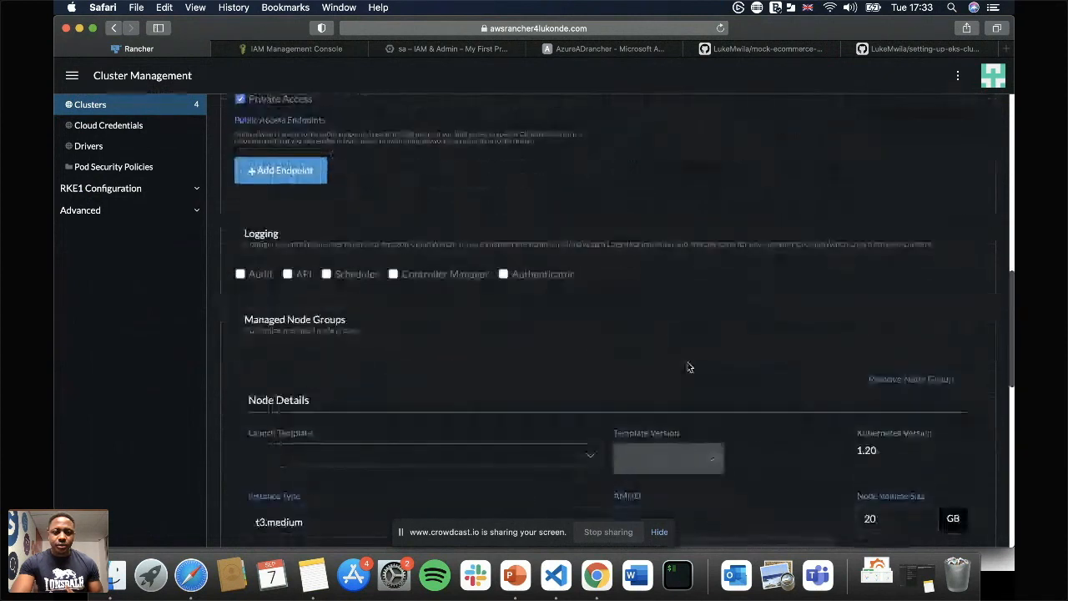
{"action": "scroll", "coordinate": [546, 308], "scroll_direction": "up", "scroll_amount": 1}
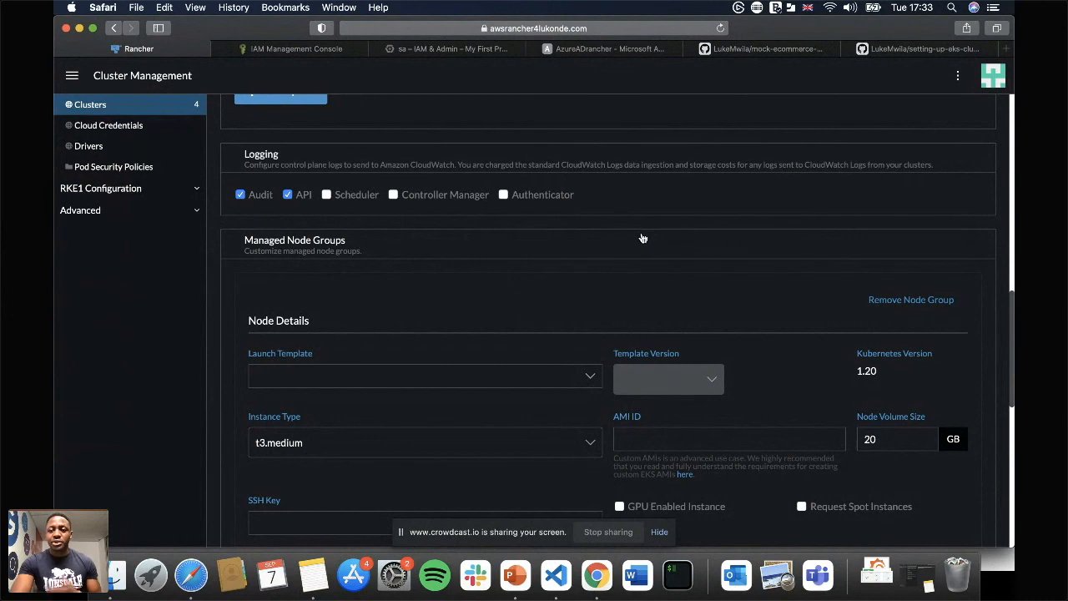
{"action": "scroll", "coordinate": [550, 287], "scroll_direction": "down", "scroll_amount": 3}
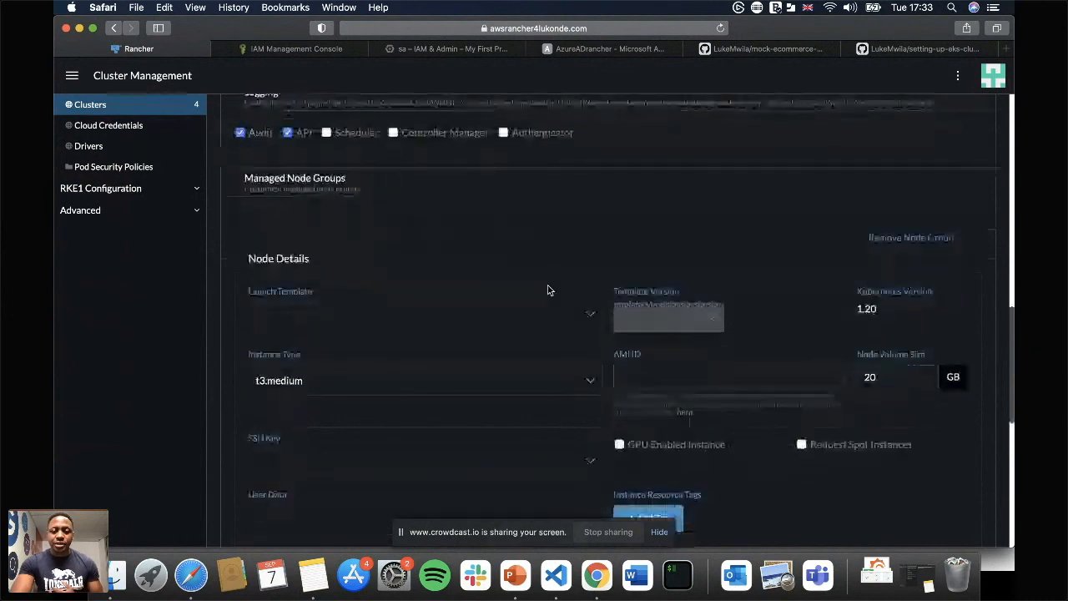
{"action": "left_click", "coordinate": [557, 269]}
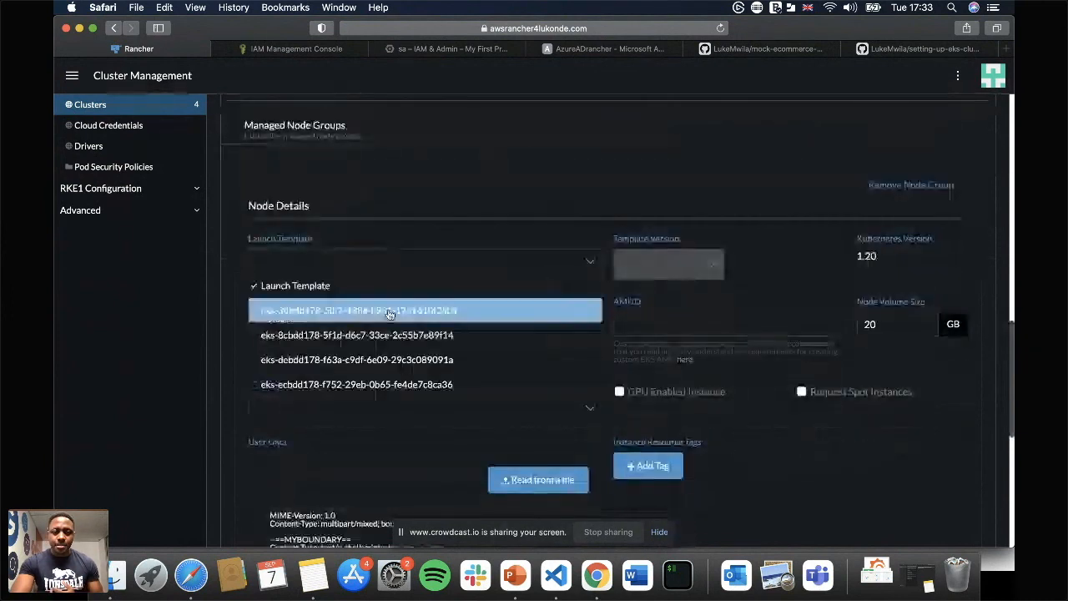
{"action": "left_click", "coordinate": [421, 314]}
{"action": "scroll", "coordinate": [536, 255], "scroll_direction": "down", "scroll_amount": 2}
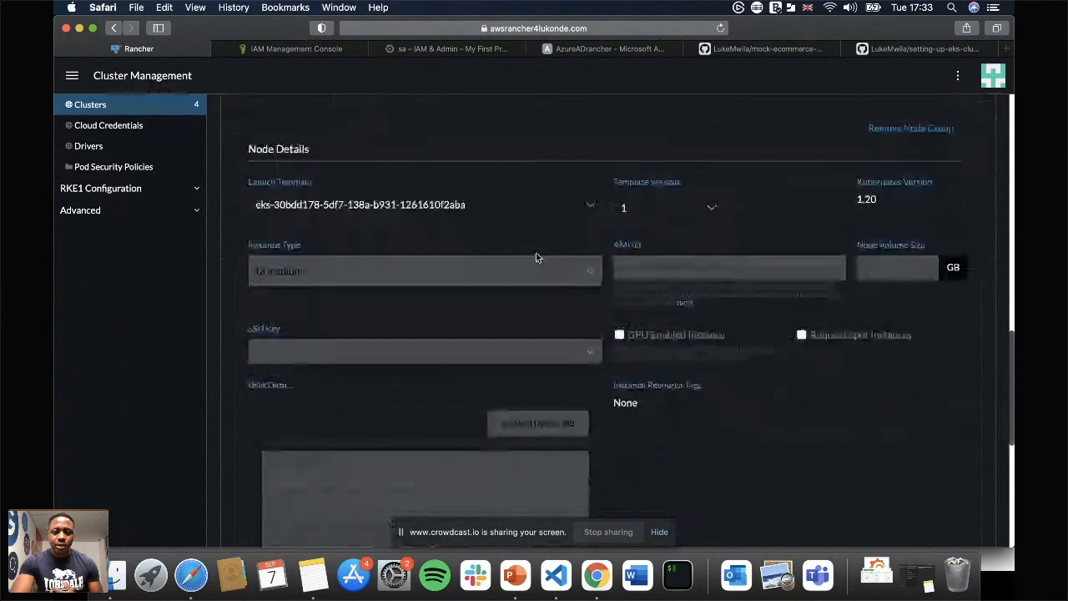
{"action": "scroll", "coordinate": [535, 254], "scroll_direction": "down", "scroll_amount": 1}
{"action": "scroll", "coordinate": [536, 255], "scroll_direction": "up", "scroll_amount": 1}
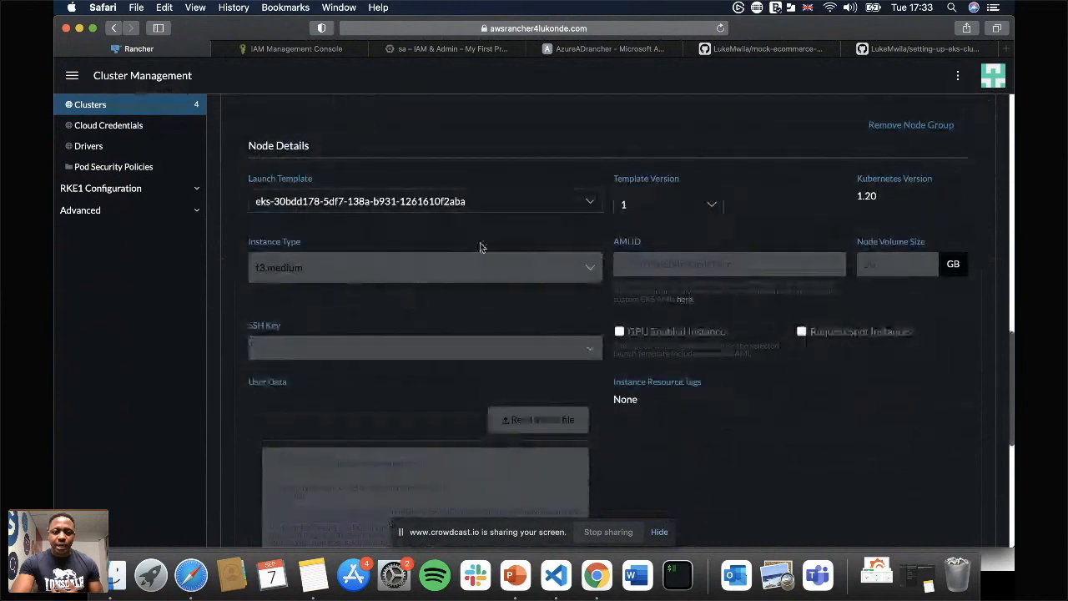
{"action": "left_click", "coordinate": [562, 197]}
{"action": "left_click", "coordinate": [471, 227]}
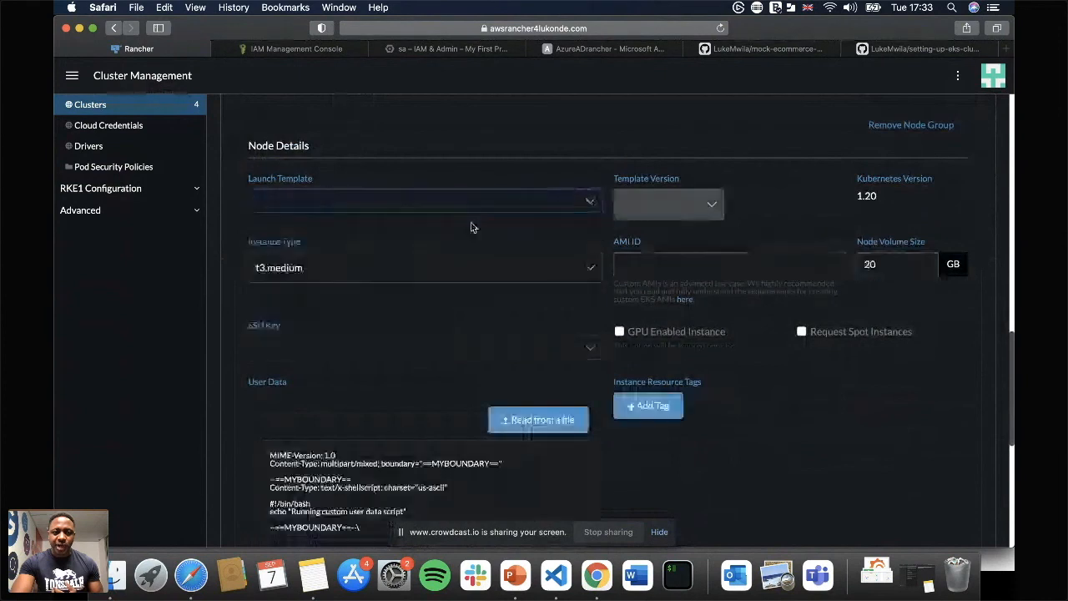
Browse the instance types available for the managed node group without changing the selection.
{"action": "left_click", "coordinate": [473, 267]}
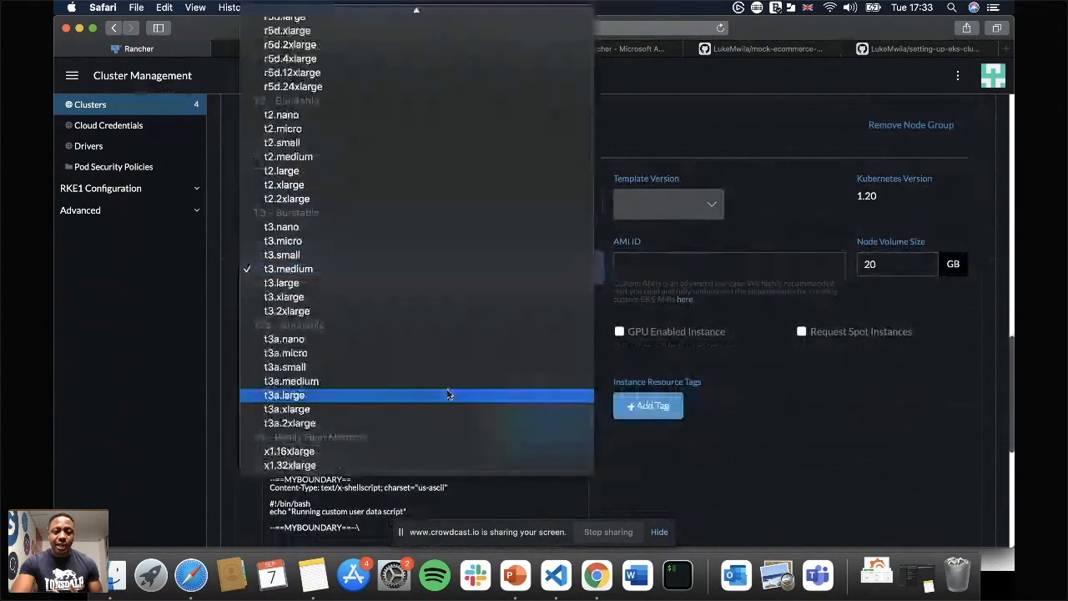
{"action": "scroll", "coordinate": [448, 395], "scroll_direction": "up", "scroll_amount": 5}
{"action": "scroll", "coordinate": [448, 395], "scroll_direction": "up", "scroll_amount": 12}
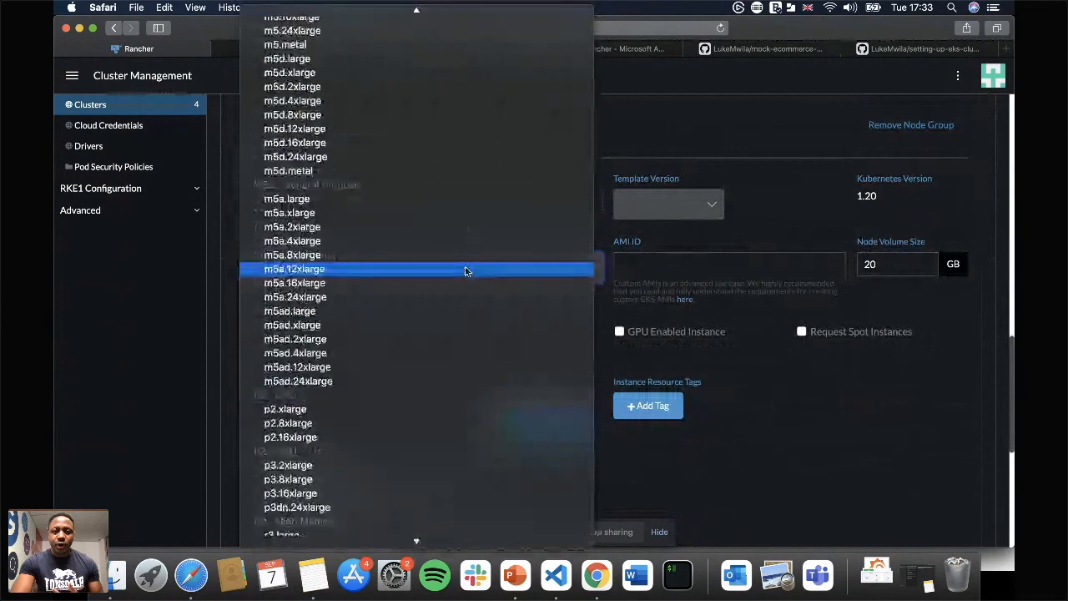
{"action": "scroll", "coordinate": [465, 271], "scroll_direction": "up", "scroll_amount": 20}
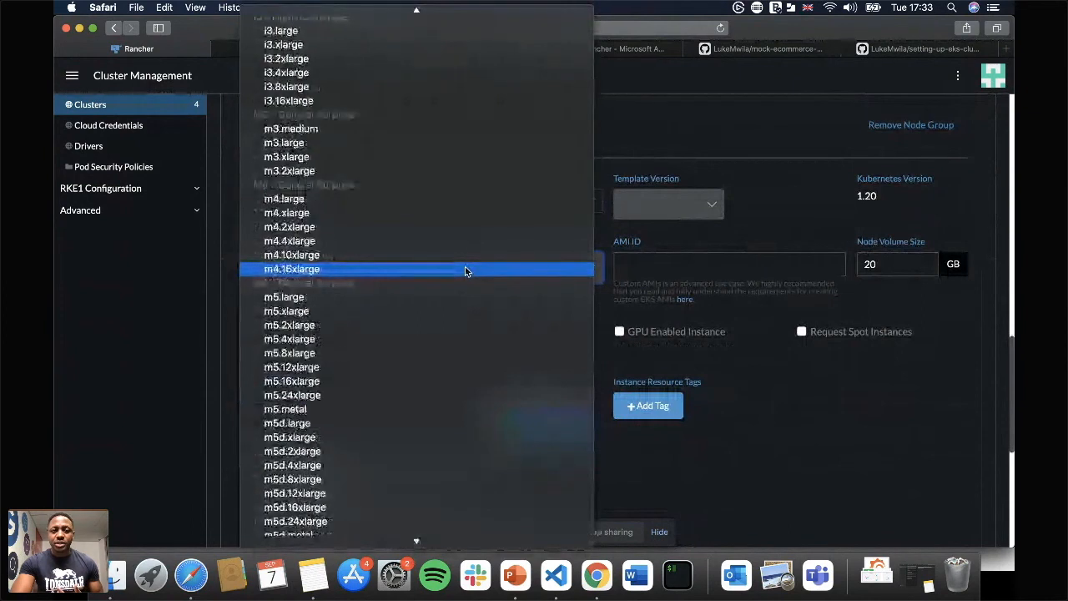
{"action": "scroll", "coordinate": [465, 269], "scroll_direction": "down", "scroll_amount": 20}
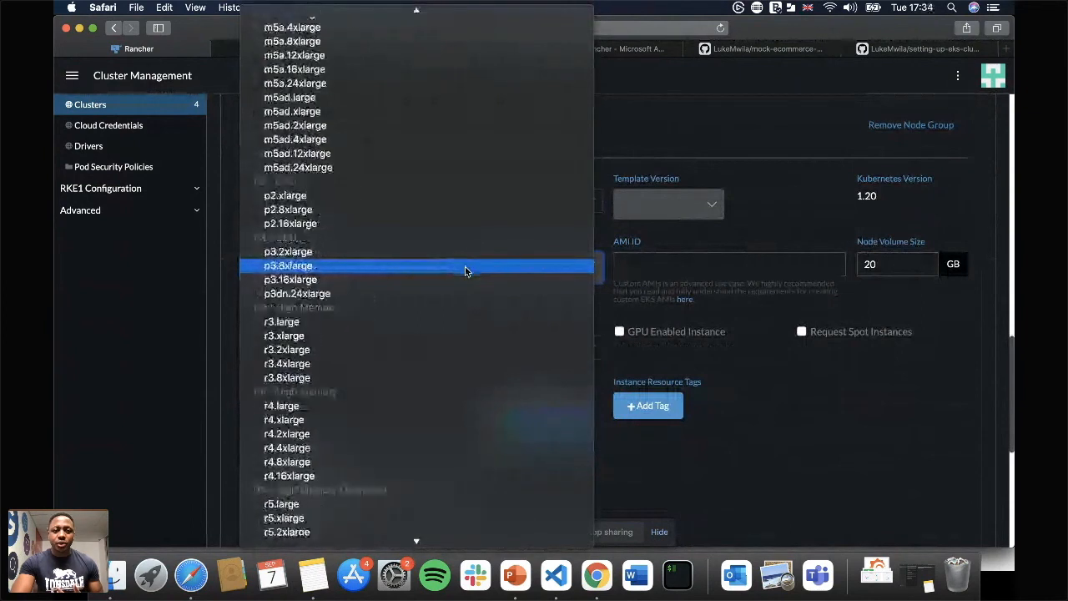
{"action": "scroll", "coordinate": [465, 266], "scroll_direction": "down", "scroll_amount": 12}
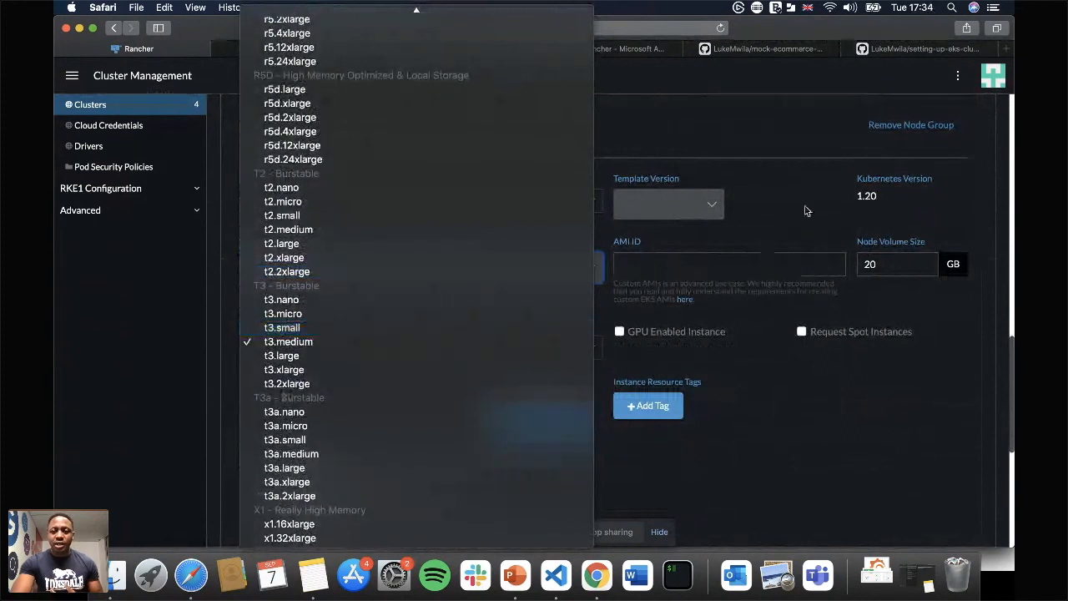
{"action": "left_click", "coordinate": [778, 213]}
{"action": "left_click", "coordinate": [537, 192]}
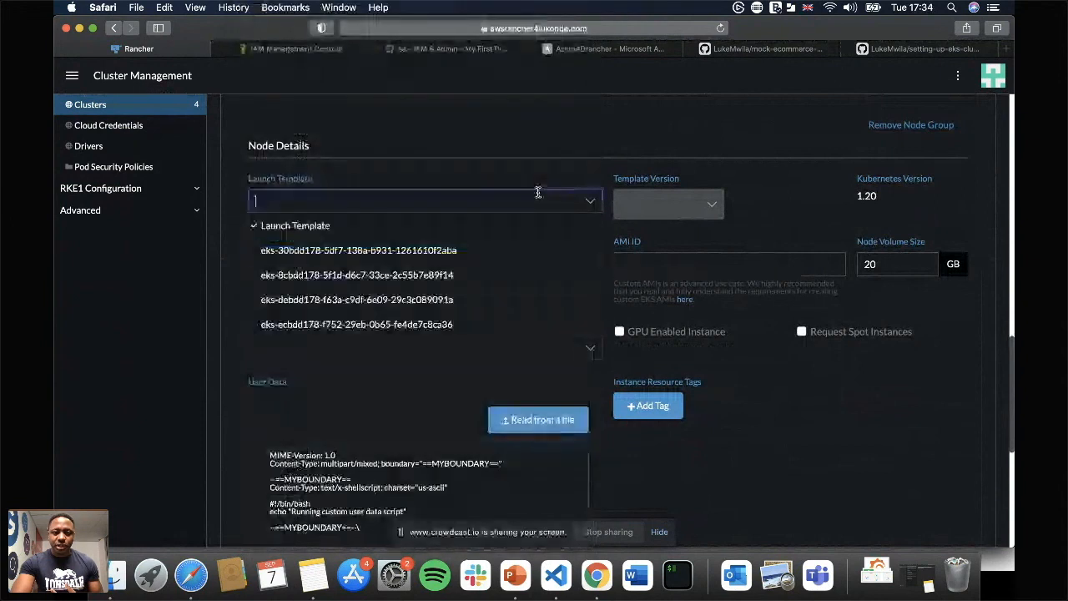
{"action": "left_click", "coordinate": [449, 252]}
{"action": "scroll", "coordinate": [805, 210], "scroll_direction": "down", "scroll_amount": 1}
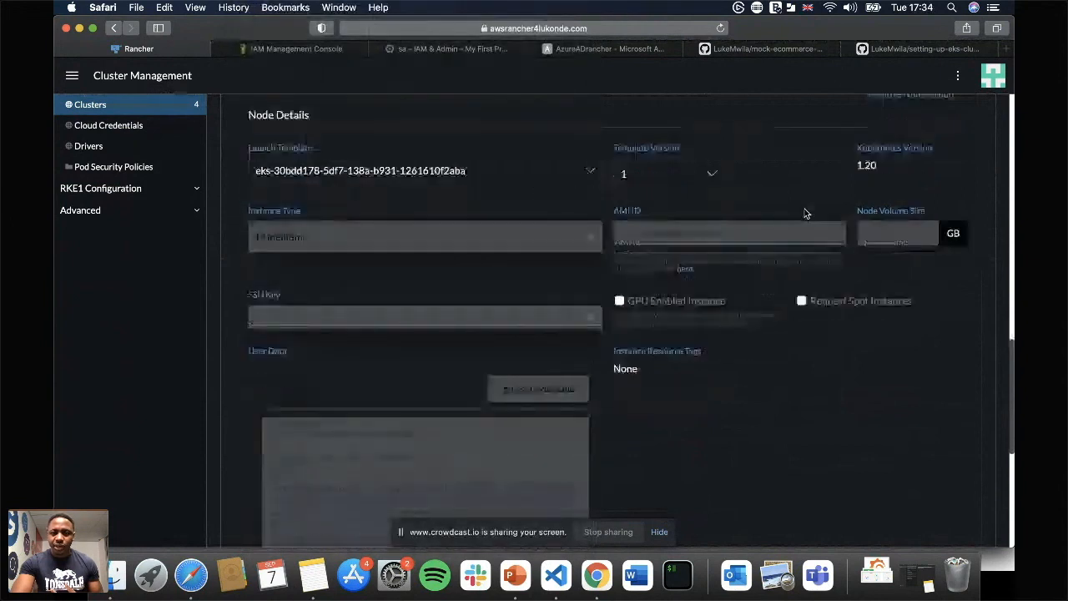
Set the node group's maximum ASG size to 4 in the group details.
{"action": "scroll", "coordinate": [806, 215], "scroll_direction": "down", "scroll_amount": 6}
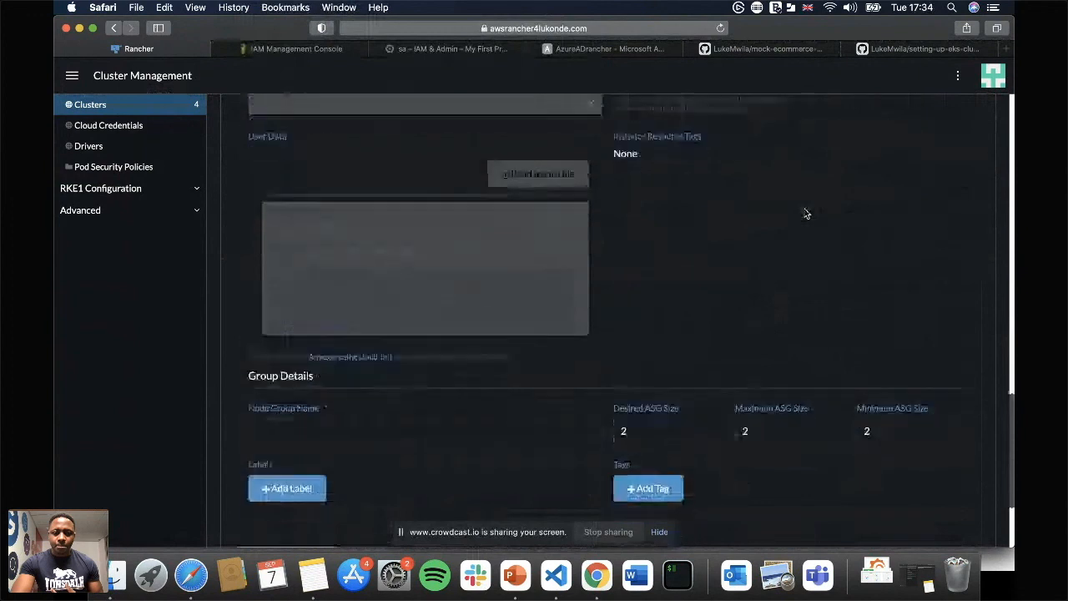
{"action": "scroll", "coordinate": [806, 214], "scroll_direction": "down", "scroll_amount": 2}
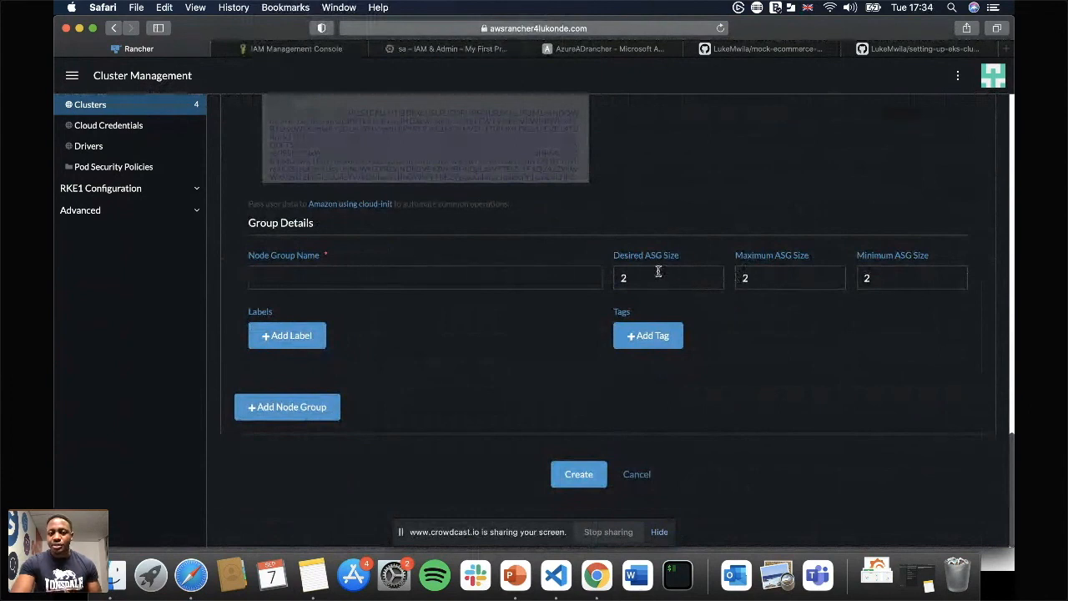
{"action": "left_click", "coordinate": [481, 281]}
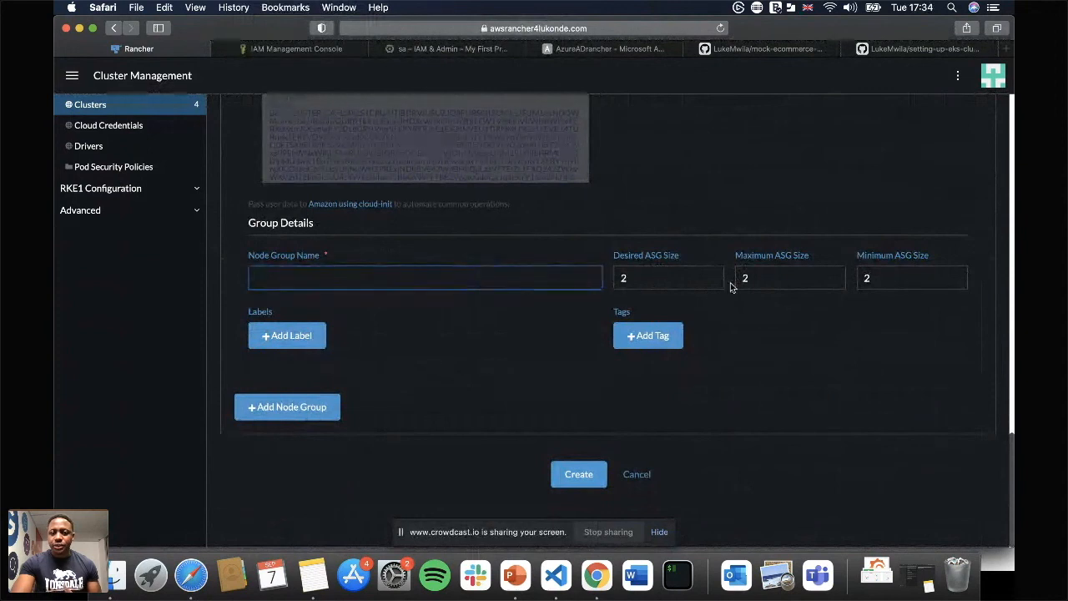
{"action": "left_click", "coordinate": [787, 283]}
{"action": "key", "text": "BackSpace"}
{"action": "type", "text": "4"}
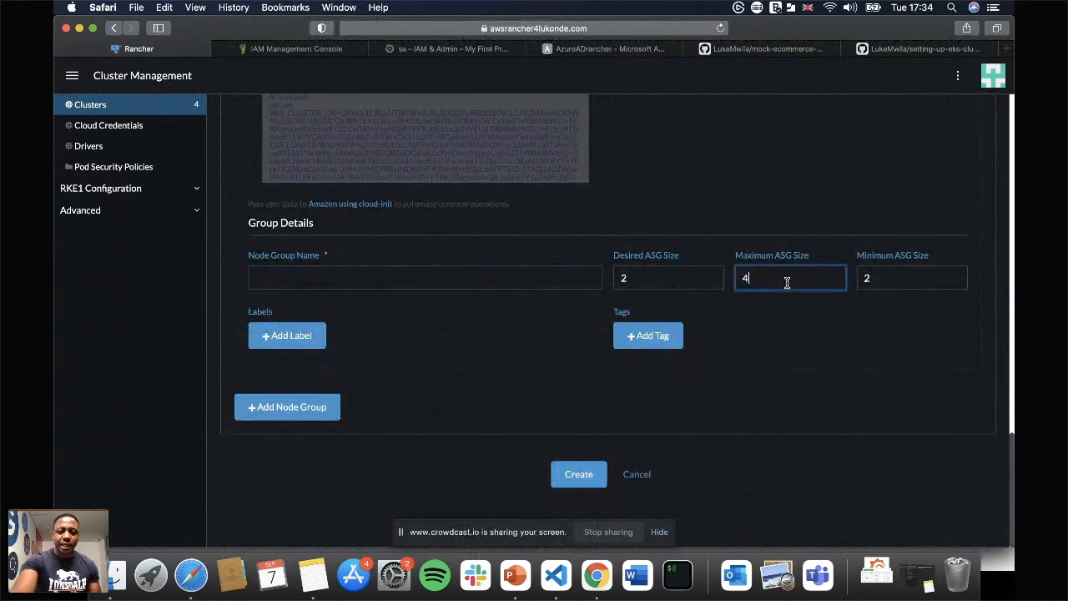
{"action": "left_click", "coordinate": [836, 325]}
Name the node group alpha-test-ng and create the EKS cluster.
{"action": "left_click", "coordinate": [309, 285]}
{"action": "type", "text": "alpha-test-ng"}
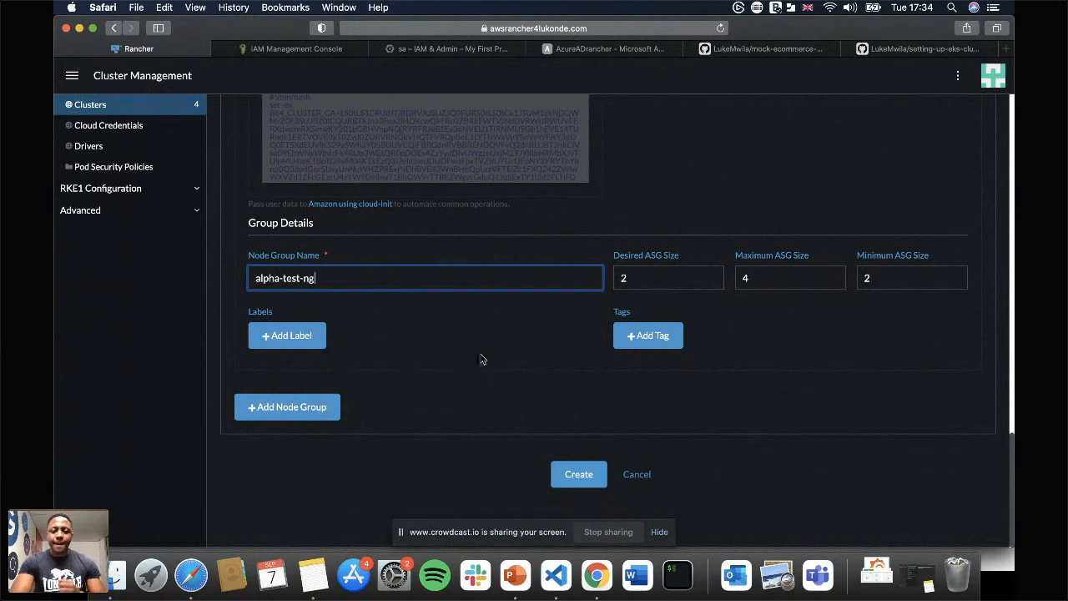
{"action": "left_click", "coordinate": [573, 474]}
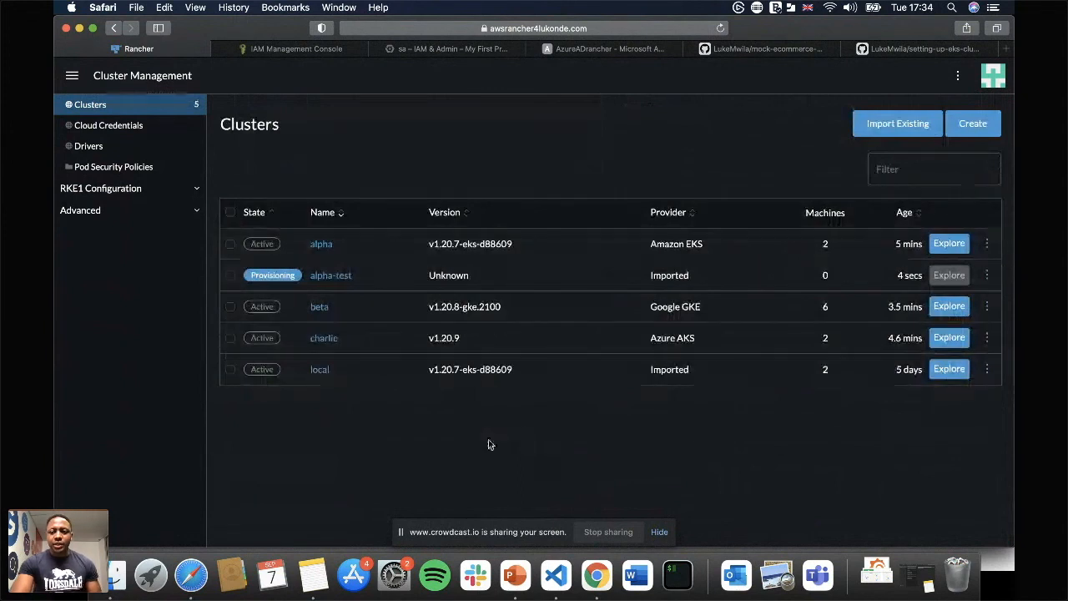
Start creating a new Azure AKS cluster named Charlie-test with the azureadrancher credential and proceed to its location settings.
{"action": "left_click", "coordinate": [963, 125]}
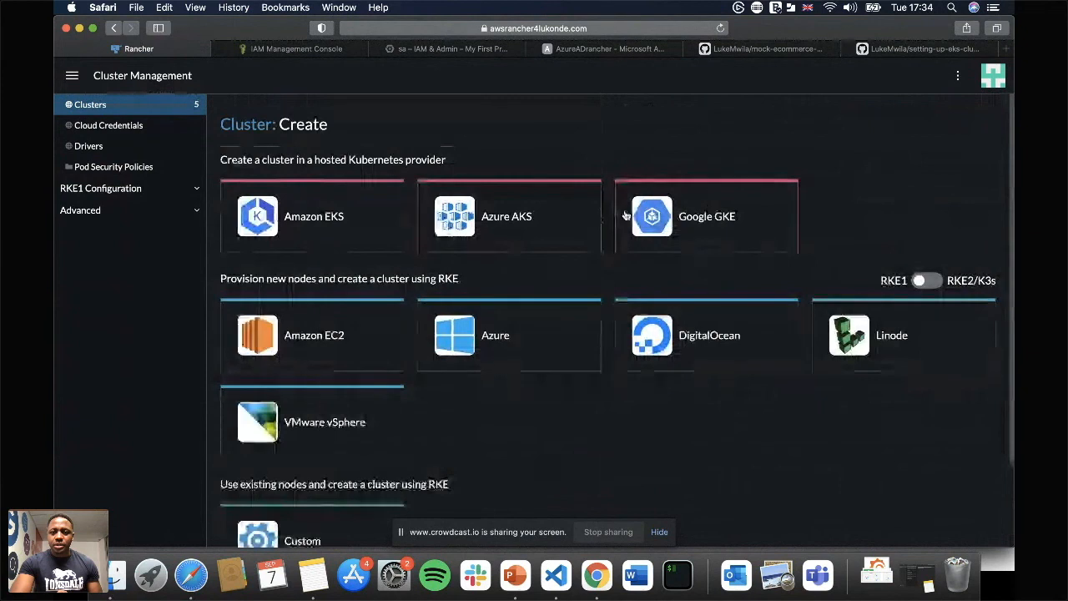
{"action": "left_click", "coordinate": [542, 221]}
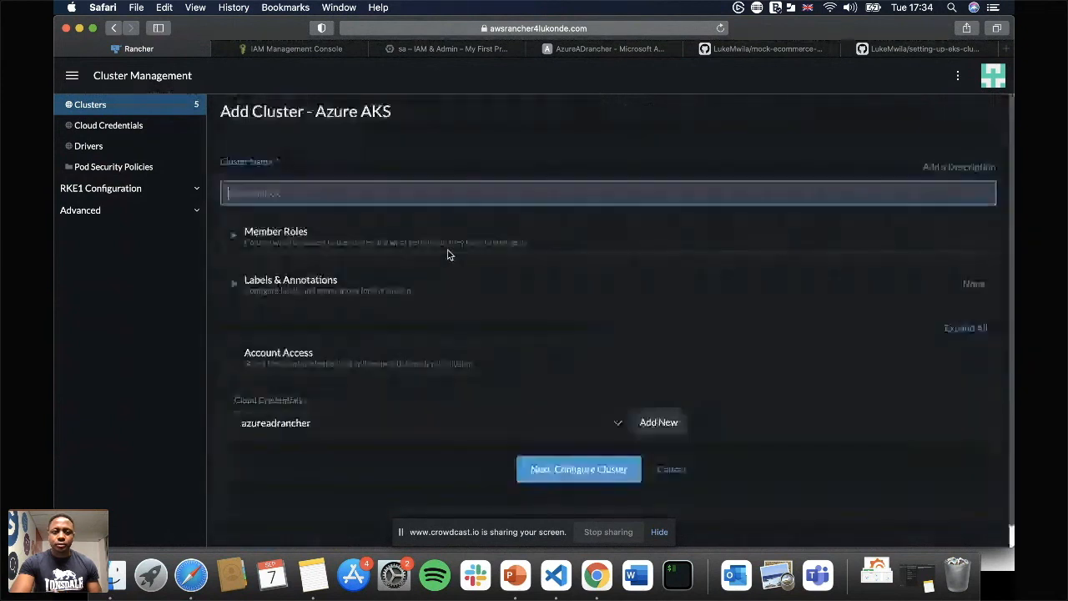
{"action": "type", "text": "Charlie-test"}
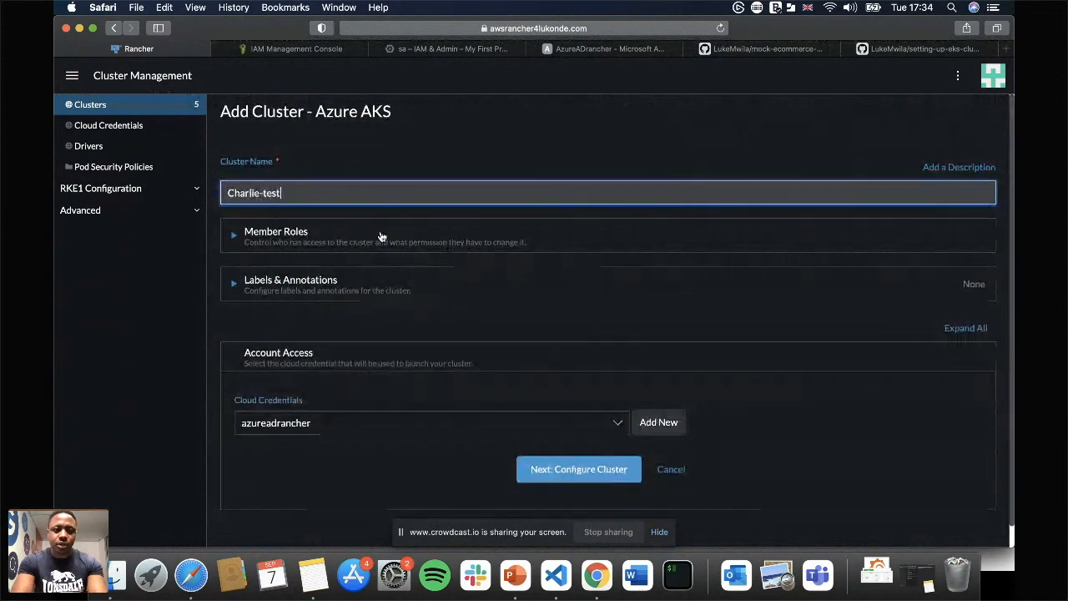
{"action": "scroll", "coordinate": [470, 281], "scroll_direction": "down", "scroll_amount": 1}
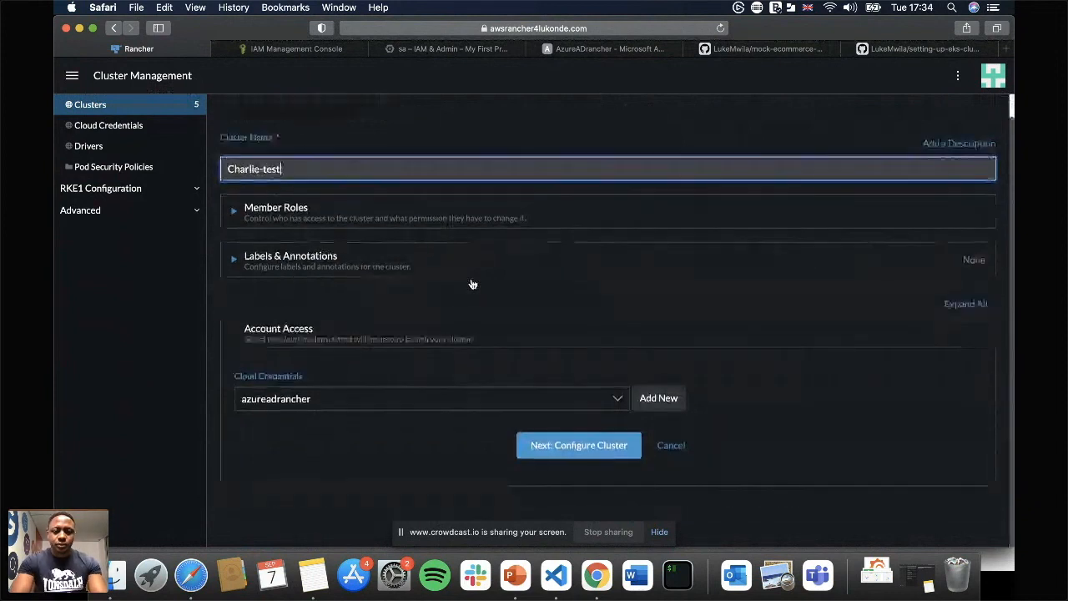
{"action": "left_click", "coordinate": [579, 445]}
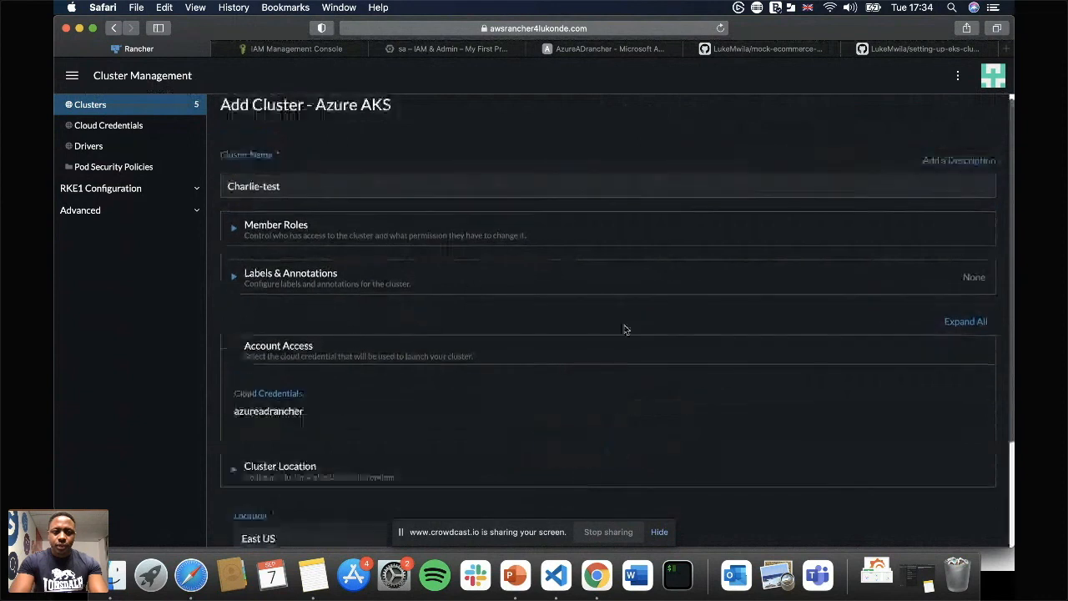
Set the AKS cluster's location to West Europe and proceed to the cluster configuration.
{"action": "scroll", "coordinate": [655, 274], "scroll_direction": "down", "scroll_amount": 3}
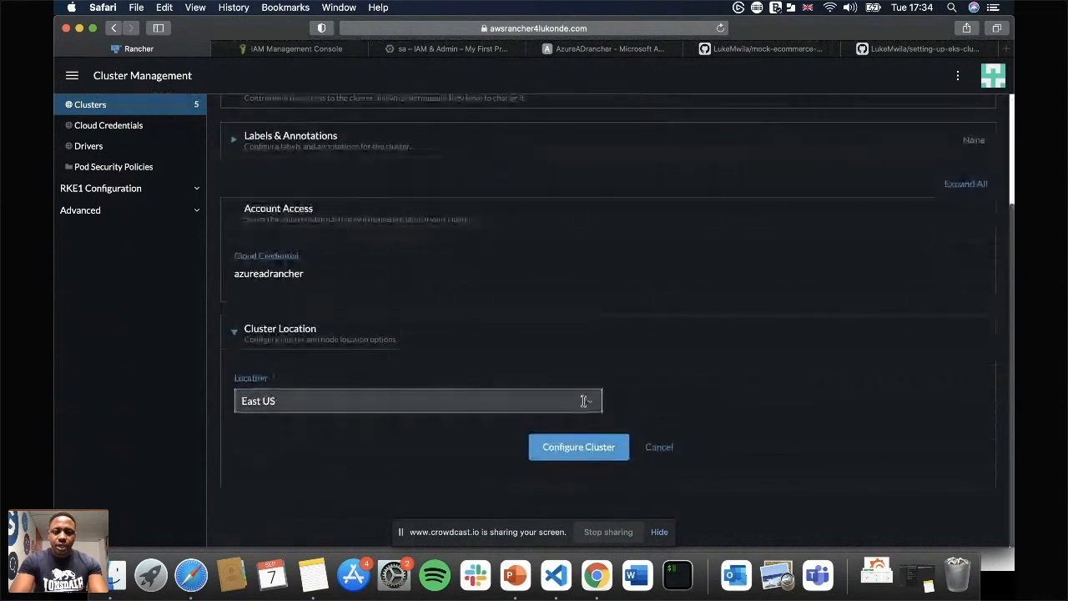
{"action": "left_click", "coordinate": [584, 400]}
{"action": "scroll", "coordinate": [388, 475], "scroll_direction": "down", "scroll_amount": 3}
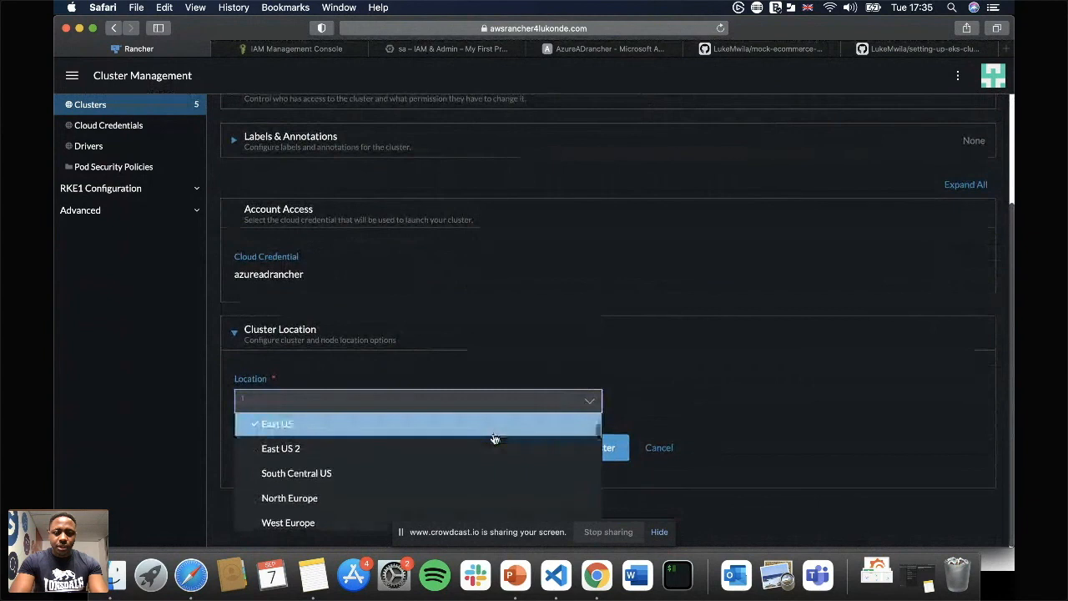
{"action": "scroll", "coordinate": [388, 486], "scroll_direction": "down", "scroll_amount": 1}
{"action": "left_click", "coordinate": [388, 489]}
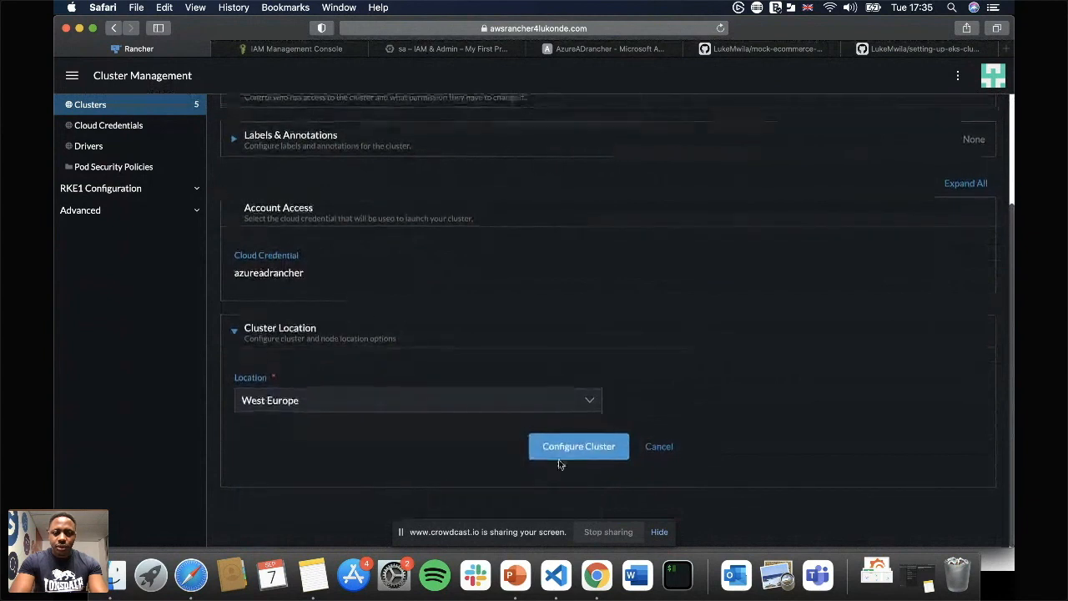
{"action": "left_click", "coordinate": [579, 448]}
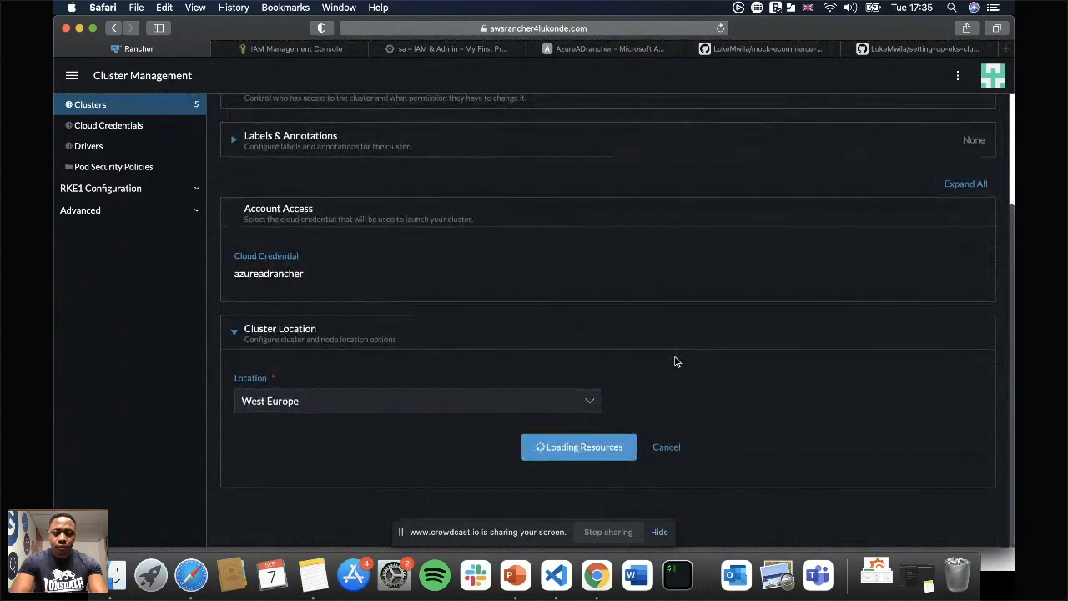
Set the AKS cluster's Kubernetes version to 1.20.7 and its cluster resource group to aks-rg.
{"action": "scroll", "coordinate": [676, 361], "scroll_direction": "down", "scroll_amount": 5}
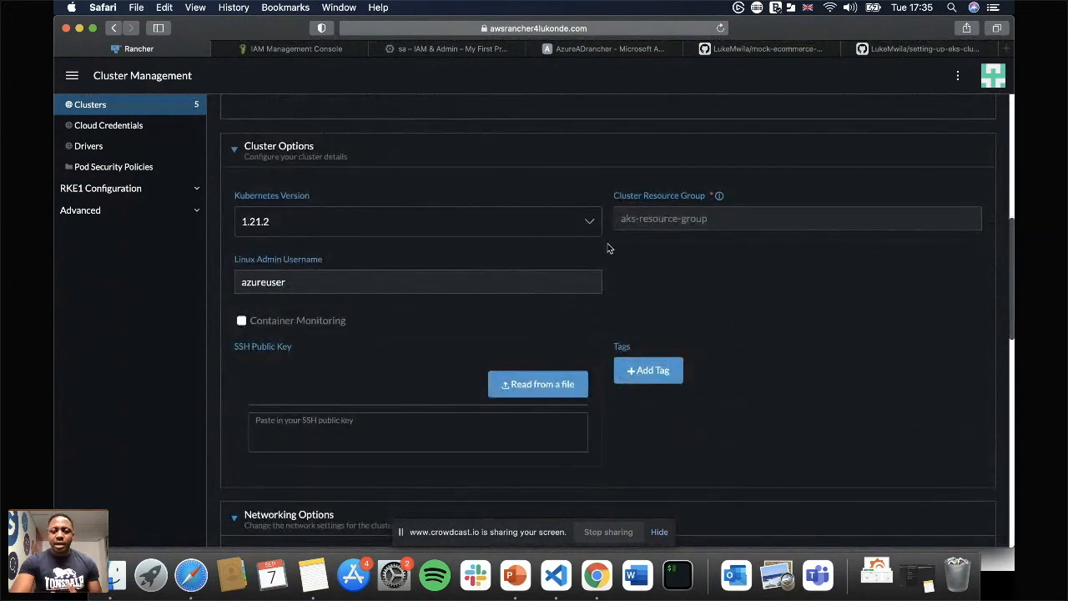
{"action": "left_click", "coordinate": [567, 226]}
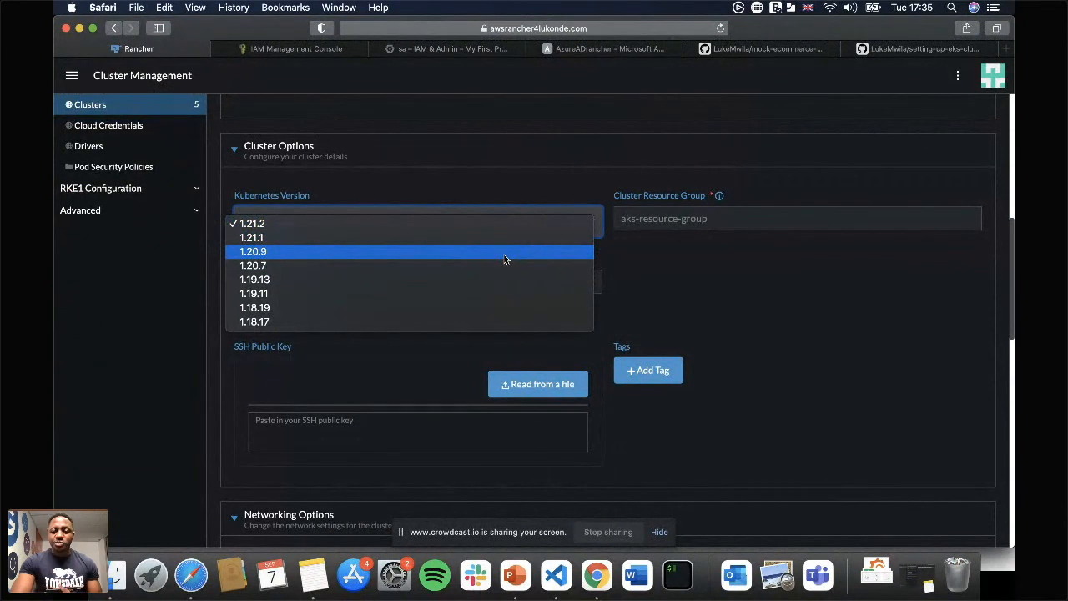
{"action": "left_click", "coordinate": [463, 265]}
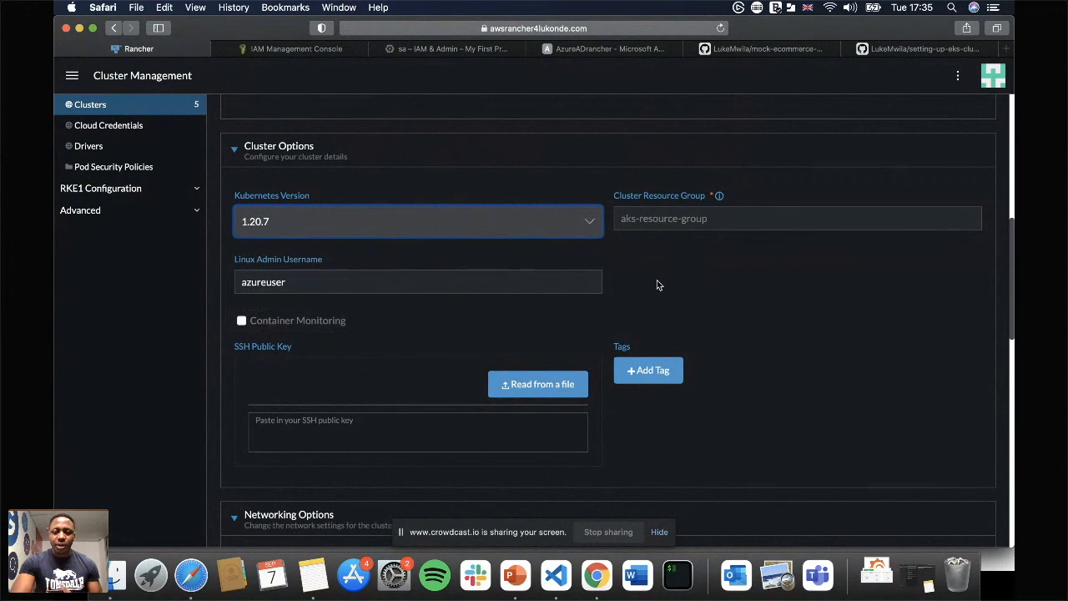
{"action": "scroll", "coordinate": [656, 282], "scroll_direction": "down", "scroll_amount": 2}
{"action": "left_click", "coordinate": [682, 160]}
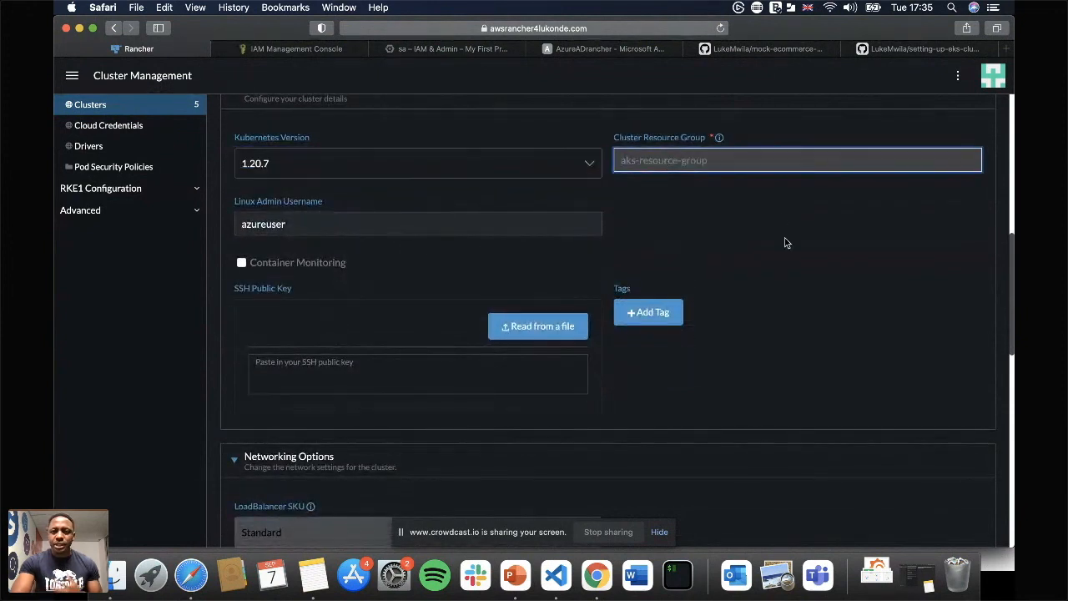
{"action": "type", "text": "aks"}
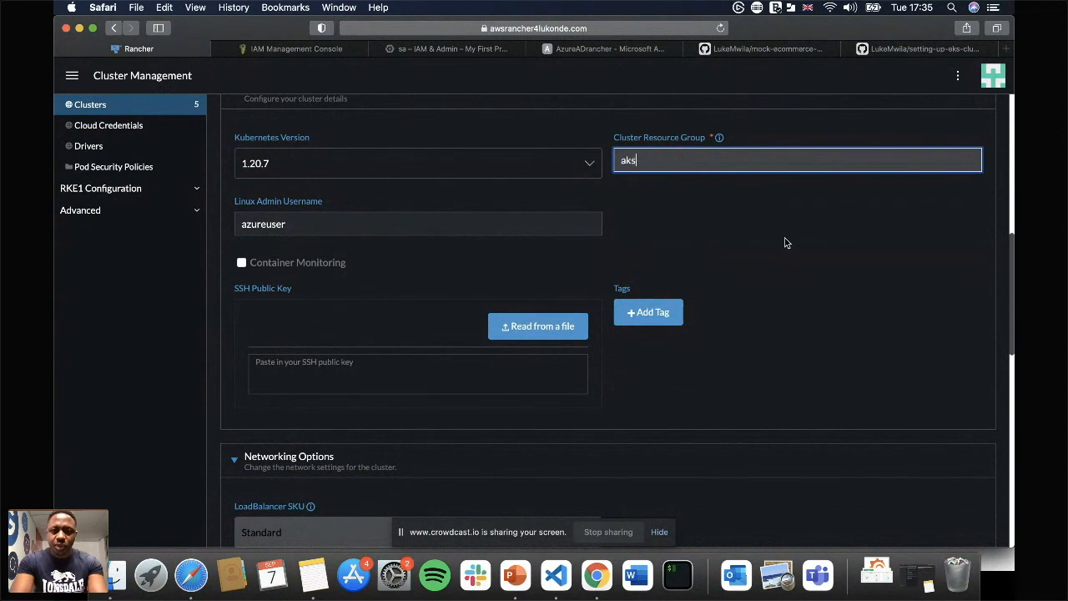
{"action": "type", "text": "-rg"}
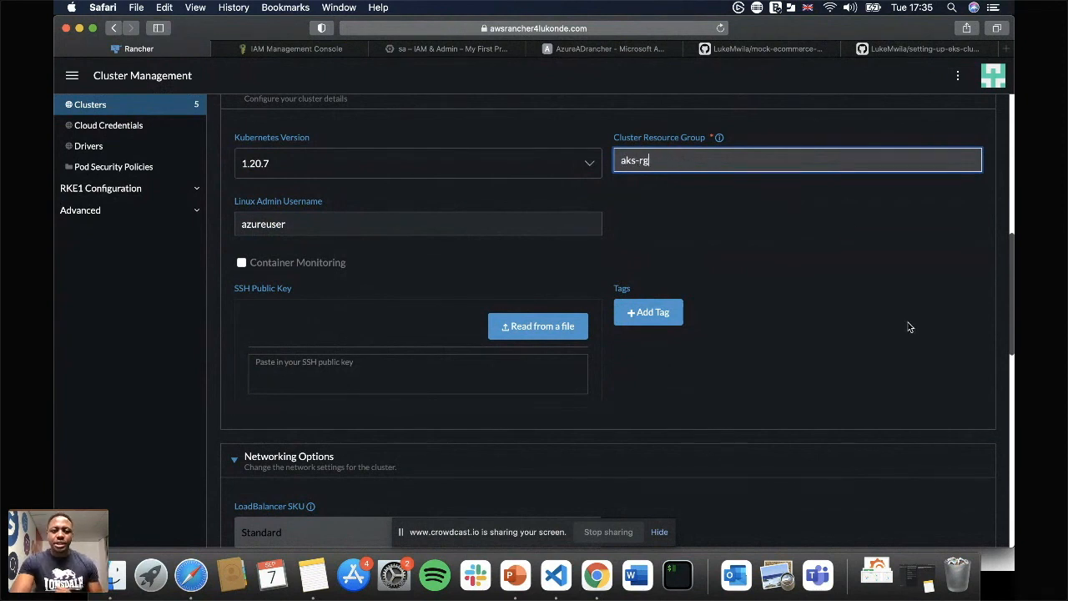
Set the AKS cluster's DNS prefix to aks-dns in the networking options.
{"action": "scroll", "coordinate": [766, 364], "scroll_direction": "down", "scroll_amount": 3}
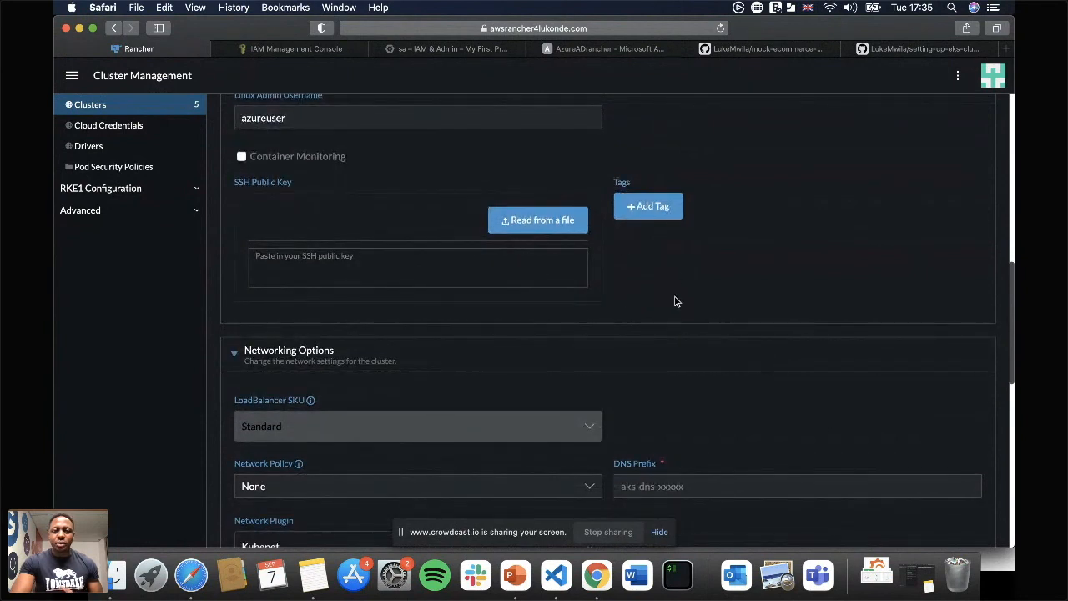
{"action": "scroll", "coordinate": [676, 301], "scroll_direction": "down", "scroll_amount": 2}
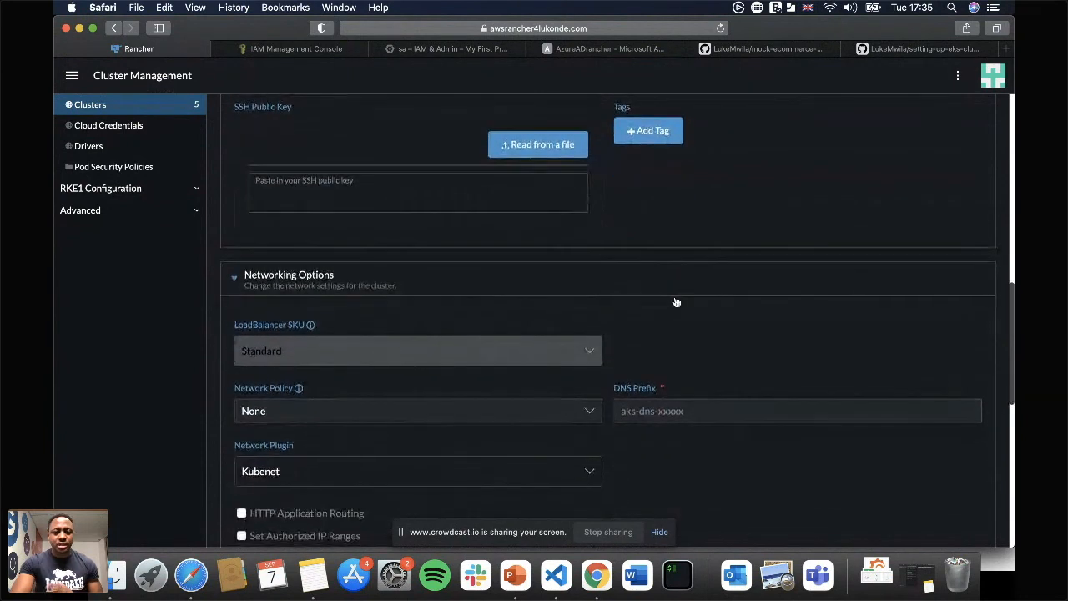
{"action": "scroll", "coordinate": [676, 301], "scroll_direction": "down", "scroll_amount": 3}
{"action": "scroll", "coordinate": [676, 301], "scroll_direction": "down", "scroll_amount": 2}
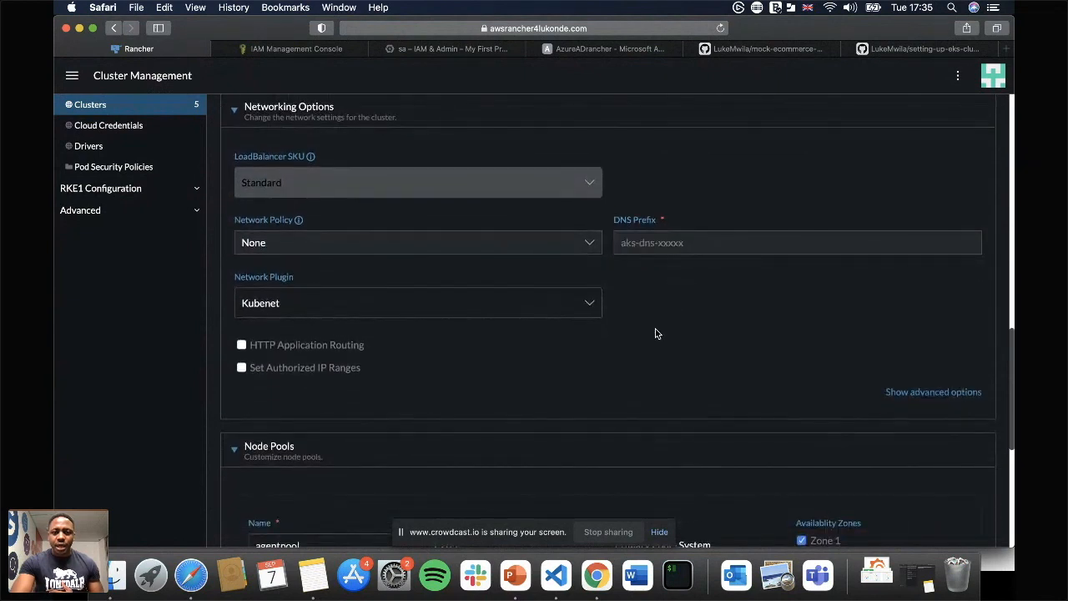
{"action": "left_click", "coordinate": [643, 245]}
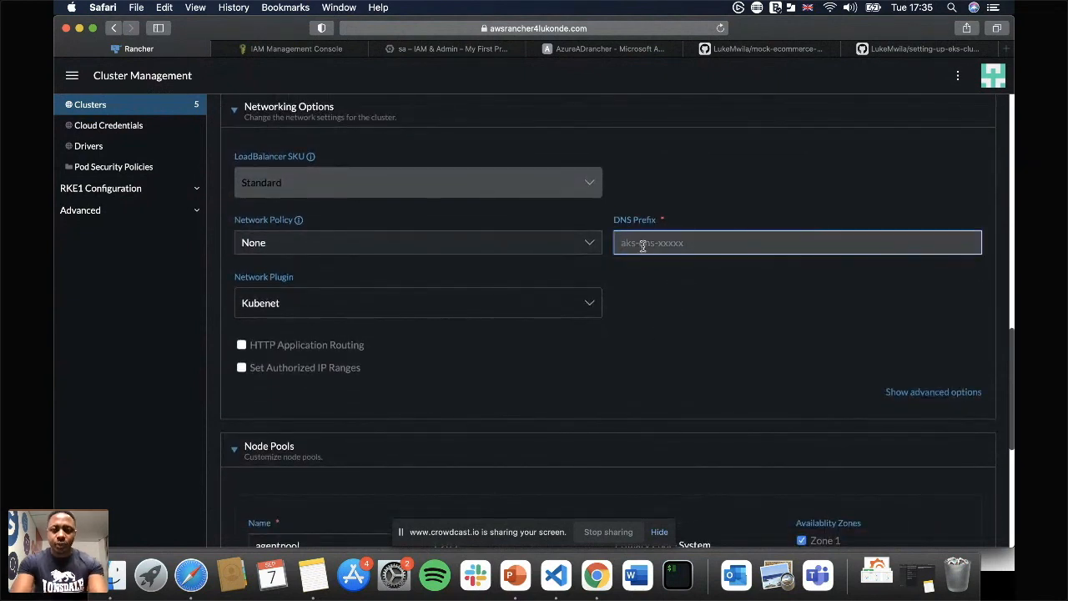
{"action": "type", "text": "aks-"}
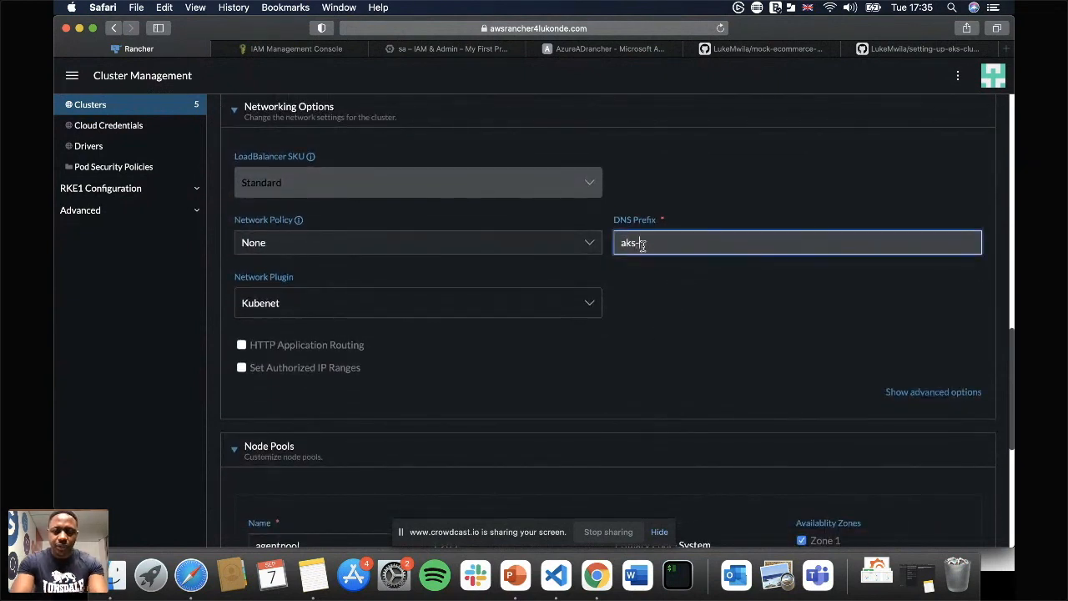
{"action": "key", "text": "BackSpace"}
{"action": "key", "text": "BackSpace"}
{"action": "key", "text": "BackSpace"}
{"action": "type", "text": "aks-dns"}
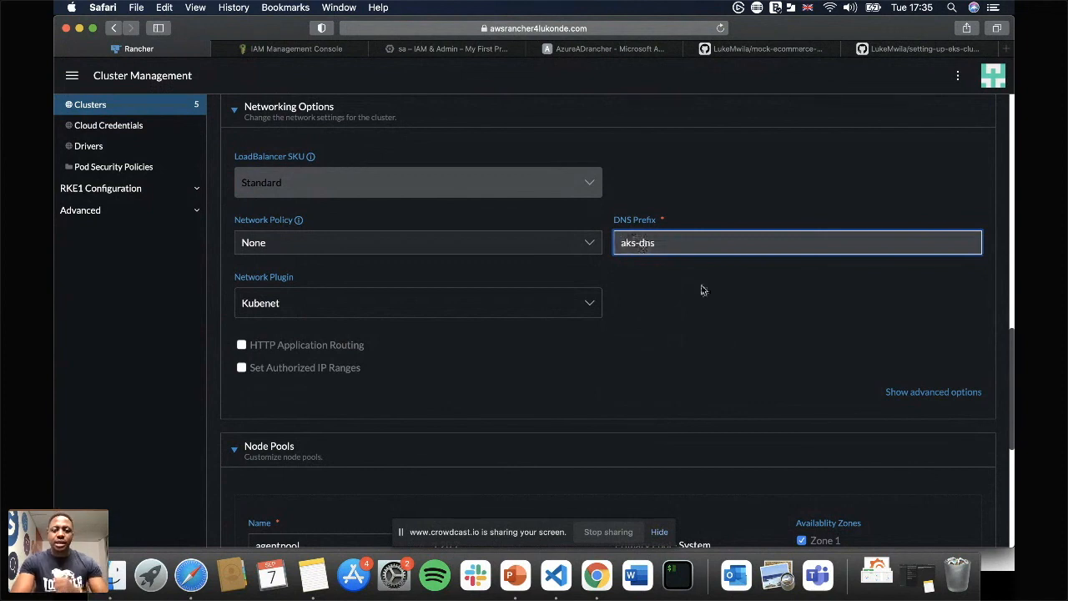
Set the agentpool node pool's node count to 2 and create the AKS cluster.
{"action": "scroll", "coordinate": [722, 339], "scroll_direction": "down", "scroll_amount": 2}
{"action": "scroll", "coordinate": [722, 339], "scroll_direction": "down", "scroll_amount": 5}
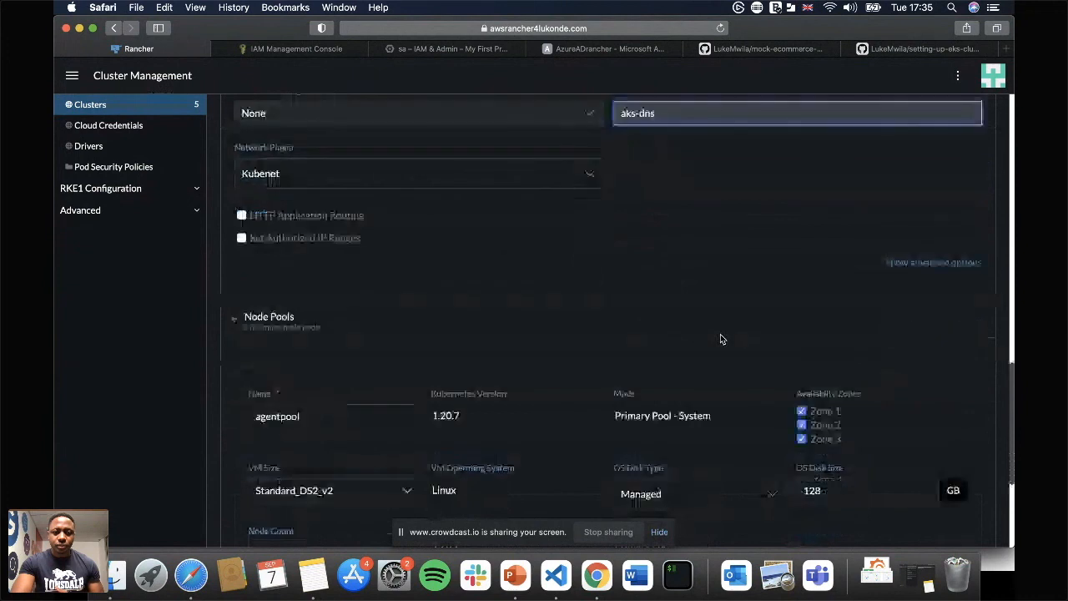
{"action": "scroll", "coordinate": [722, 339], "scroll_direction": "down", "scroll_amount": 1}
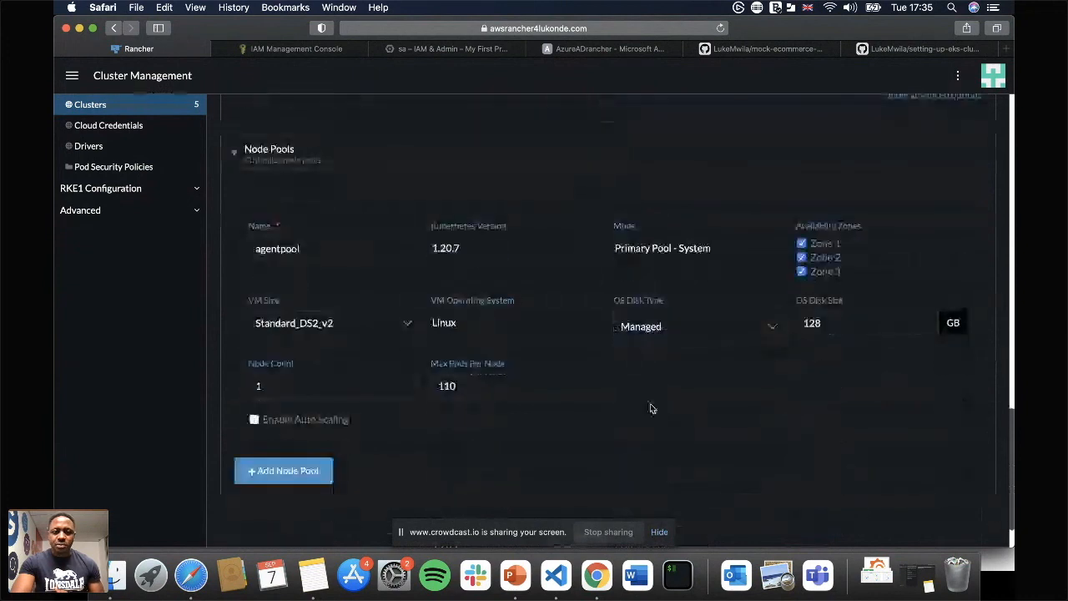
{"action": "left_click", "coordinate": [315, 248]}
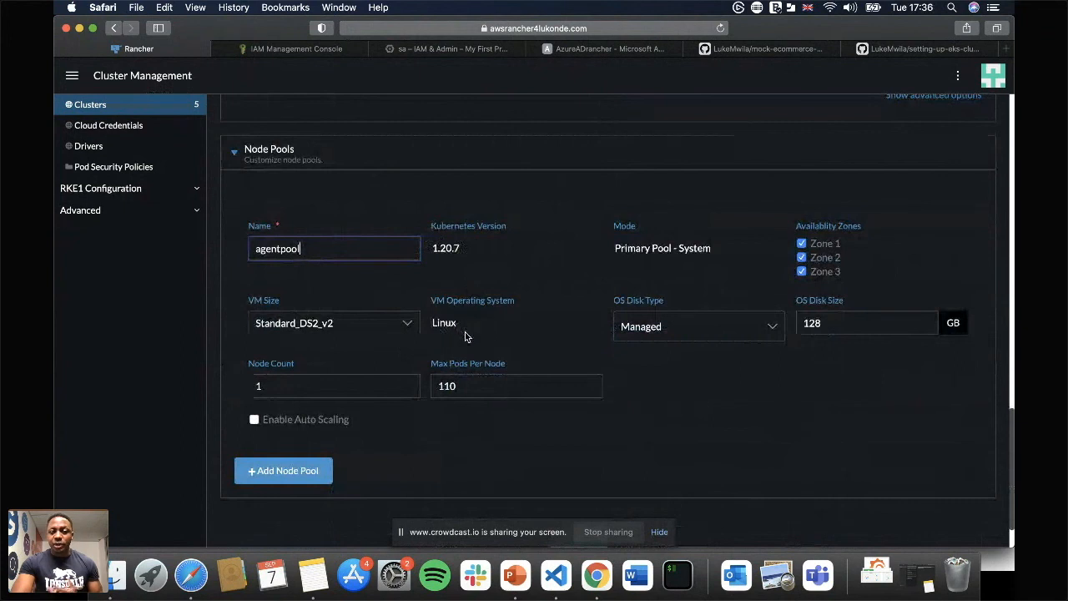
{"action": "left_click", "coordinate": [271, 385]}
{"action": "key", "text": "BackSpace"}
{"action": "type", "text": "2"}
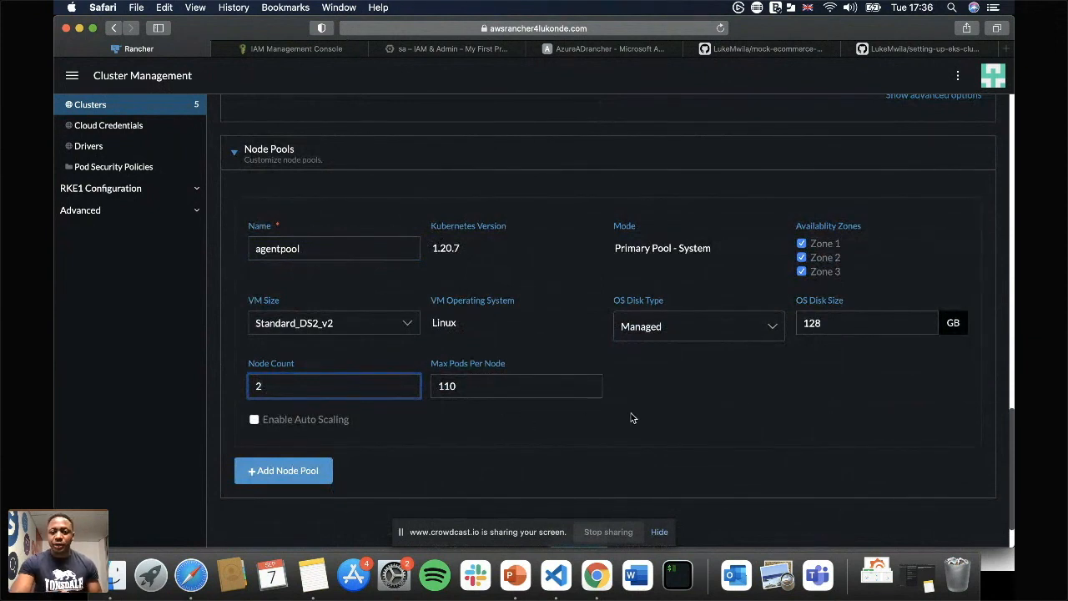
{"action": "scroll", "coordinate": [716, 392], "scroll_direction": "down", "scroll_amount": 3}
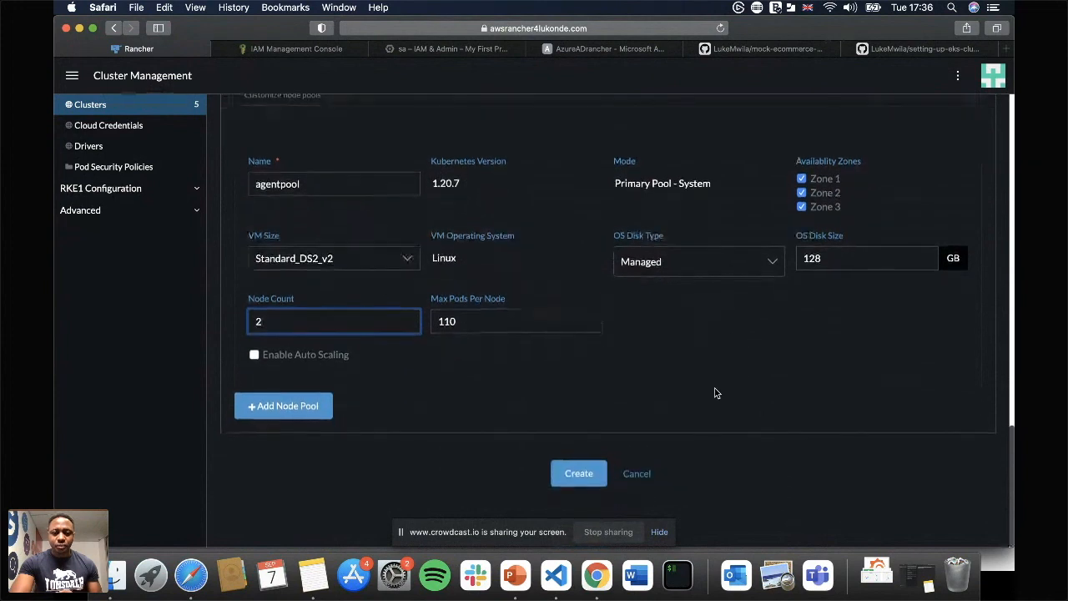
{"action": "left_click", "coordinate": [575, 485]}
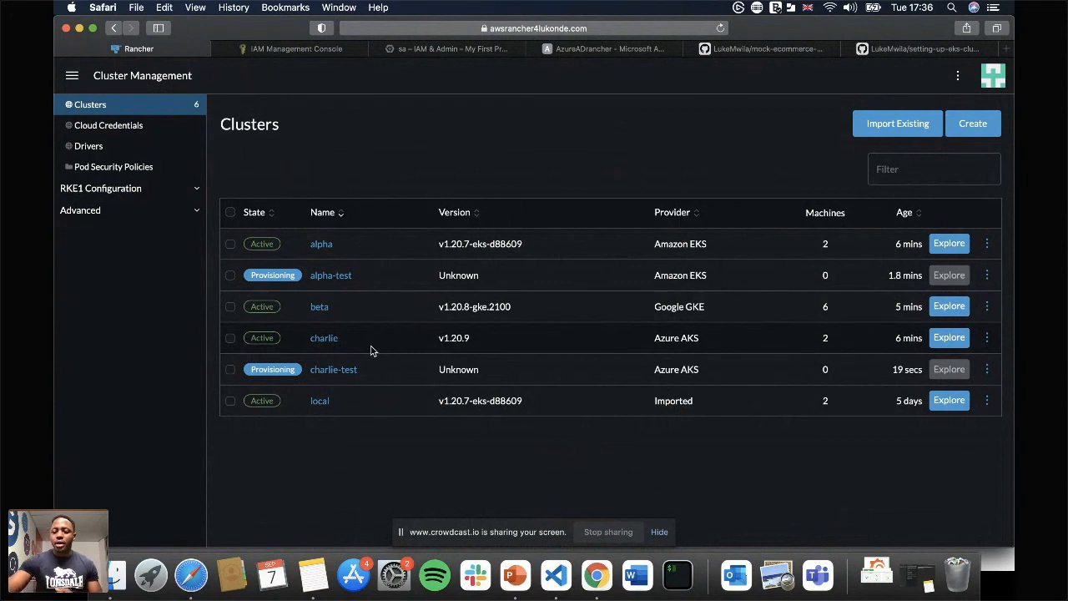
{"action": "key", "text": "super+Tab"}
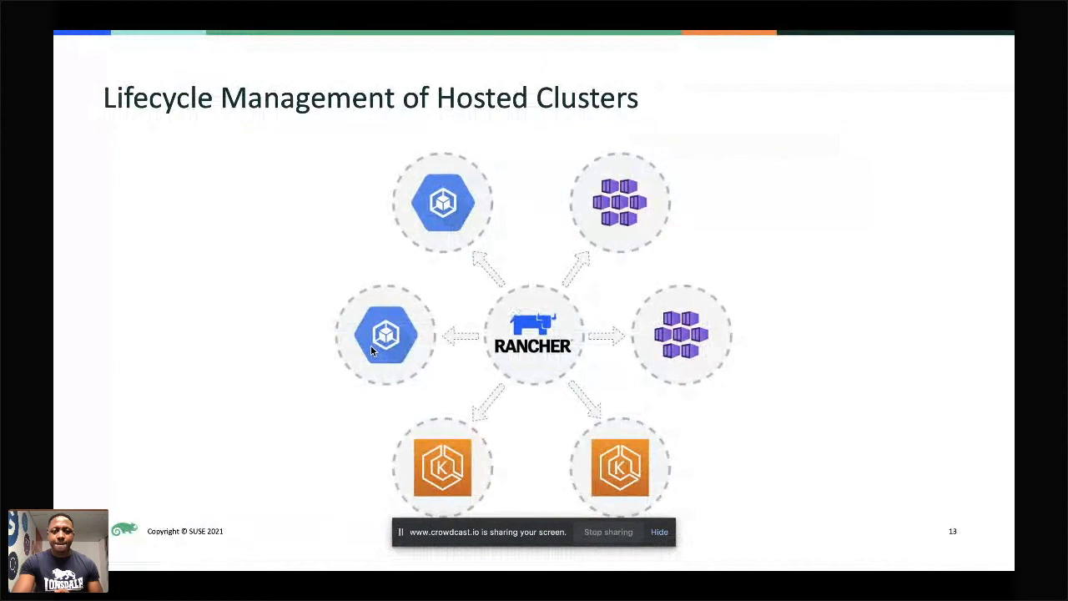
{"action": "key", "text": "Right"}
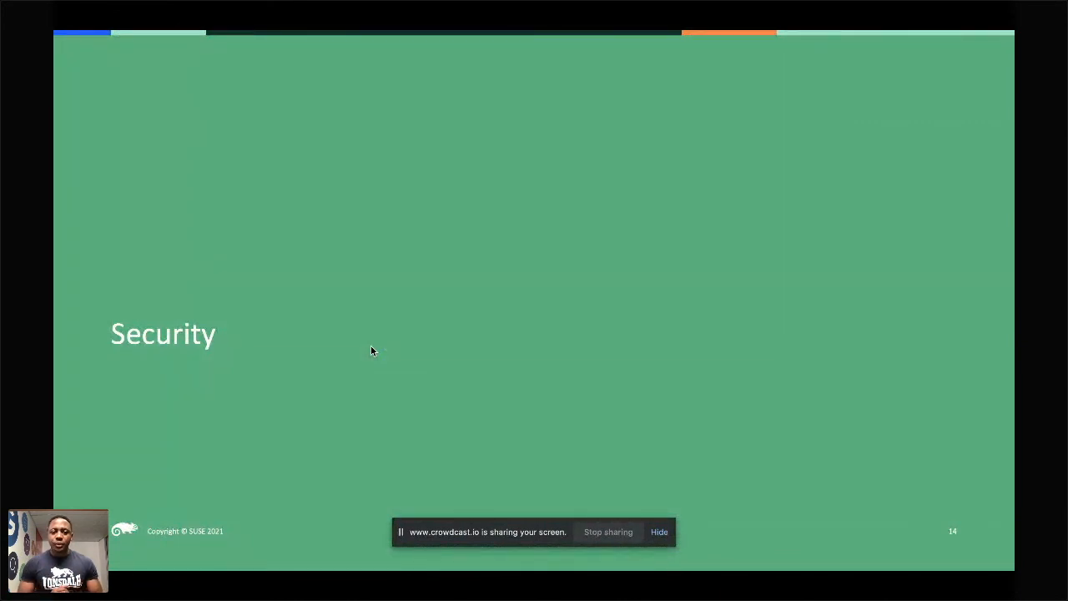
{"action": "key", "text": "Right"}
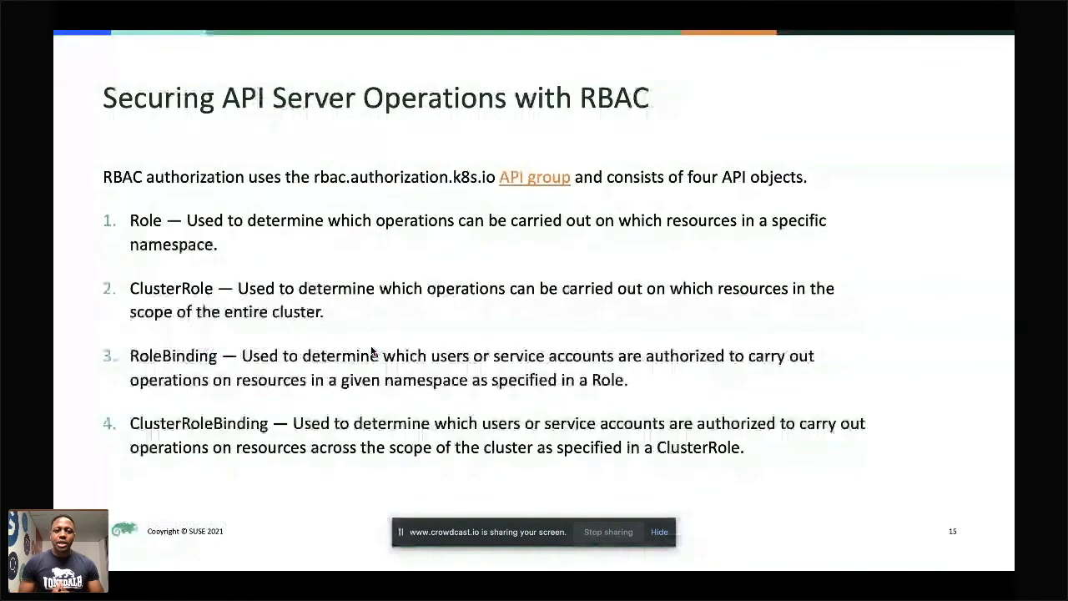
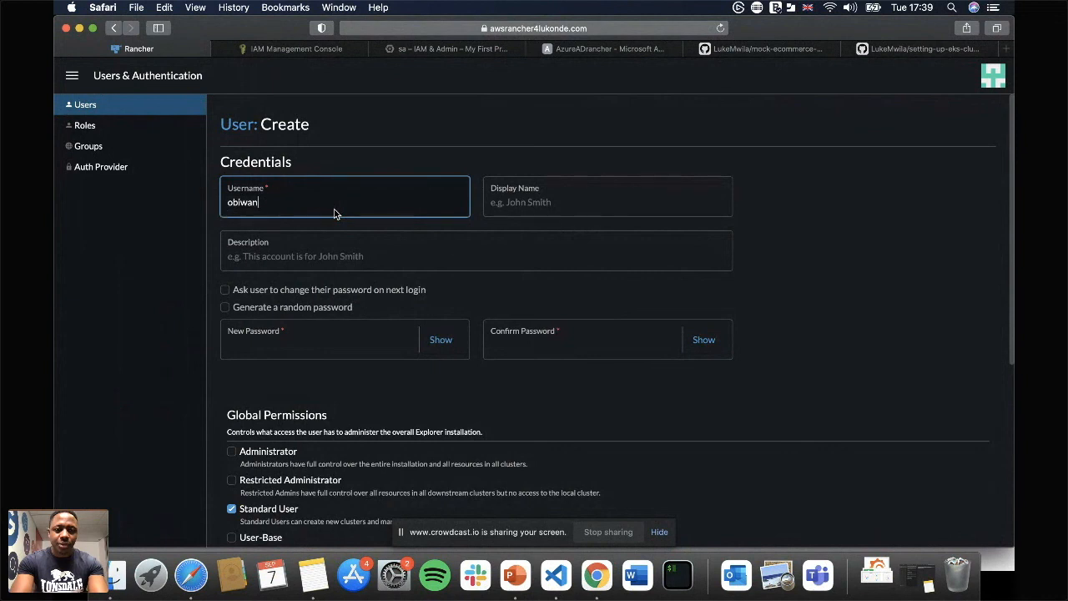
Fill in the new user's display name, then enter and confirm the account password.
{"action": "left_click", "coordinate": [528, 207]}
{"action": "type", "text": "Obi Wan Kenobi"}
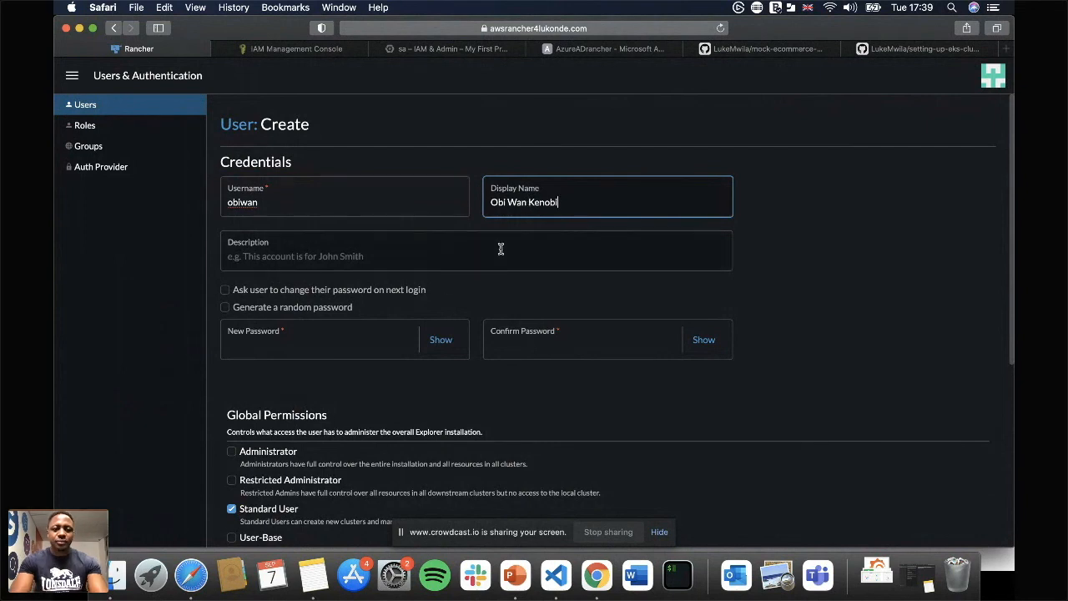
{"action": "left_click", "coordinate": [331, 335]}
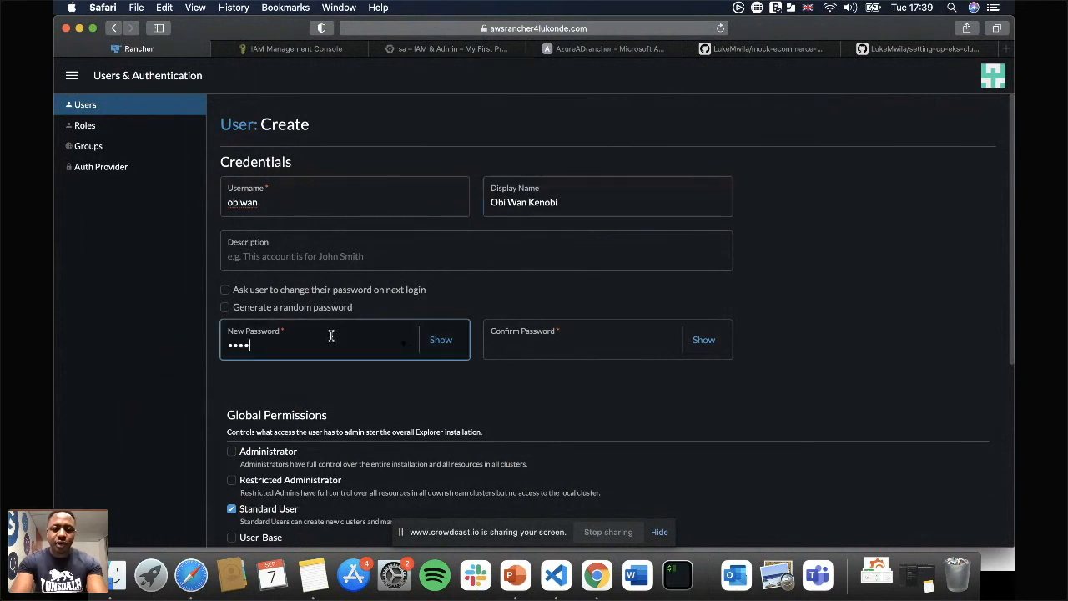
{"action": "key", "text": "Tab"}
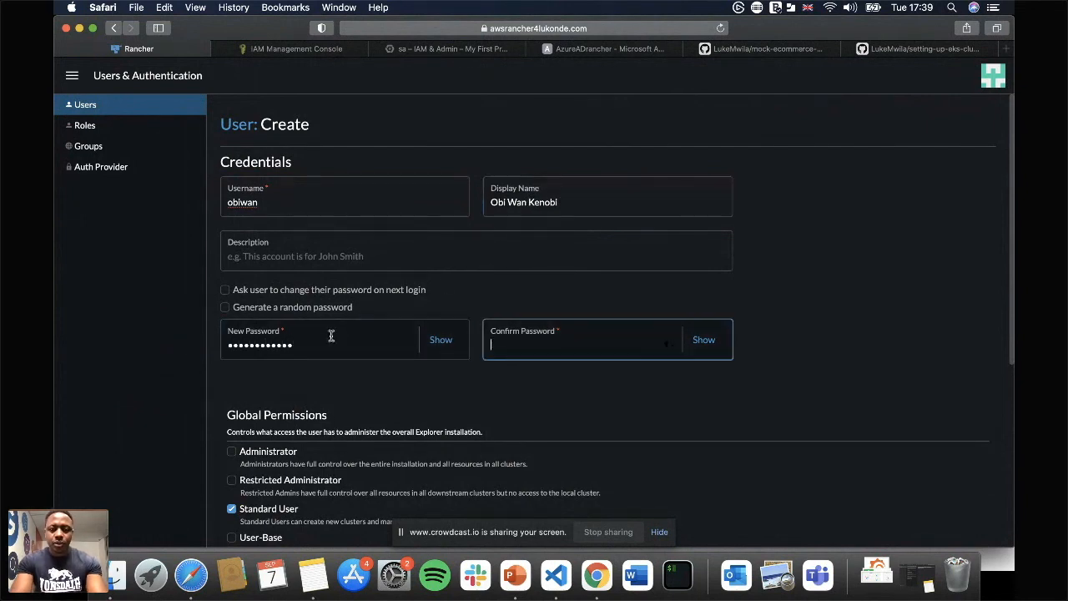
{"action": "type", "text": "•••••••••••"}
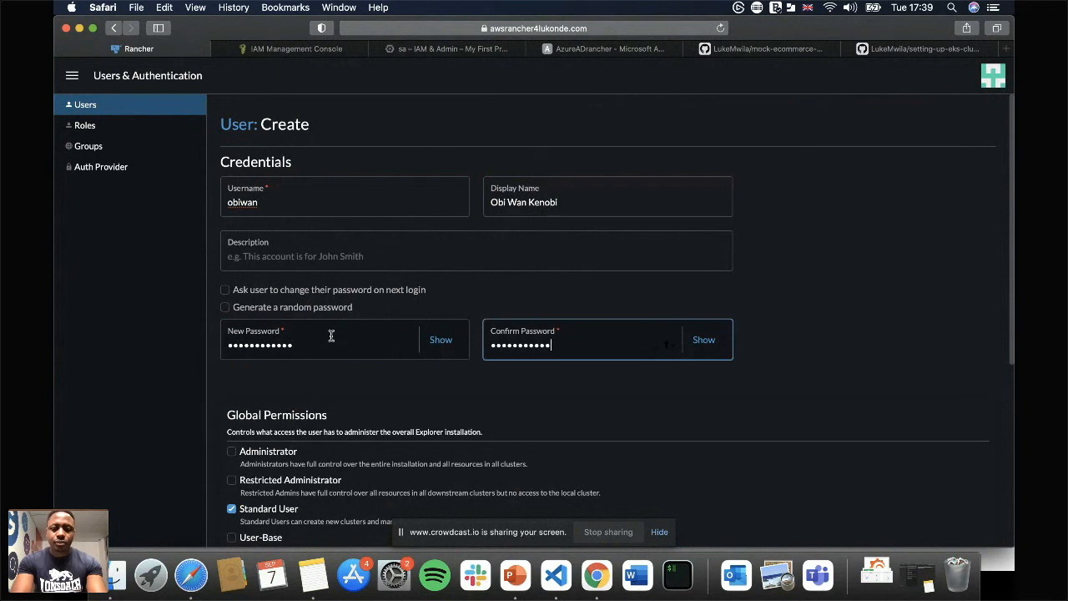
Review the global permissions and built-in roles, keep the Standard User permission, and create the user.
{"action": "scroll", "coordinate": [570, 398], "scroll_direction": "down", "scroll_amount": 5}
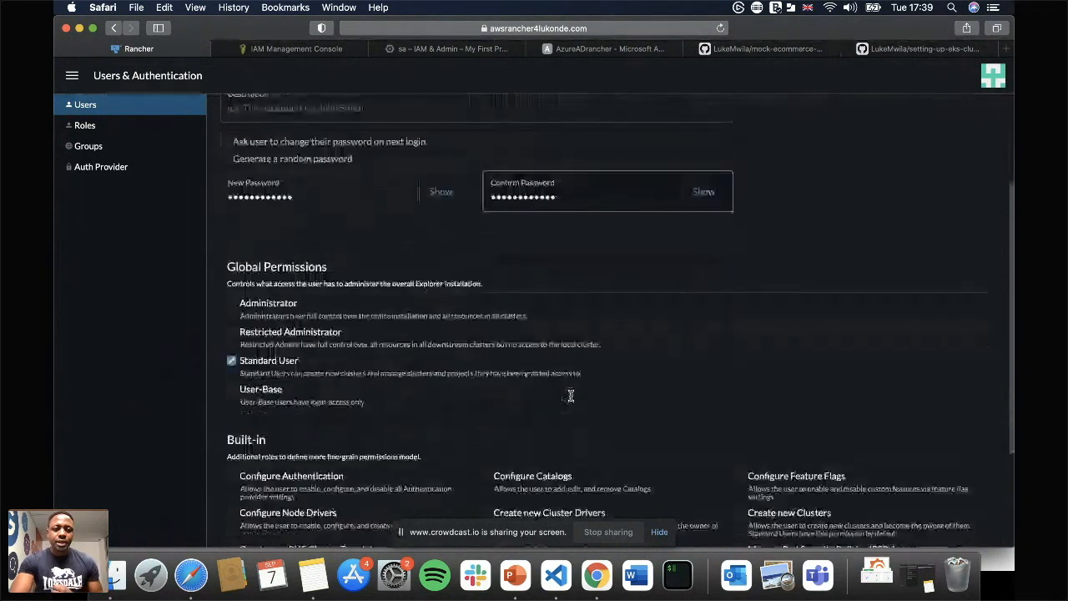
{"action": "scroll", "coordinate": [409, 358], "scroll_direction": "down", "scroll_amount": 2}
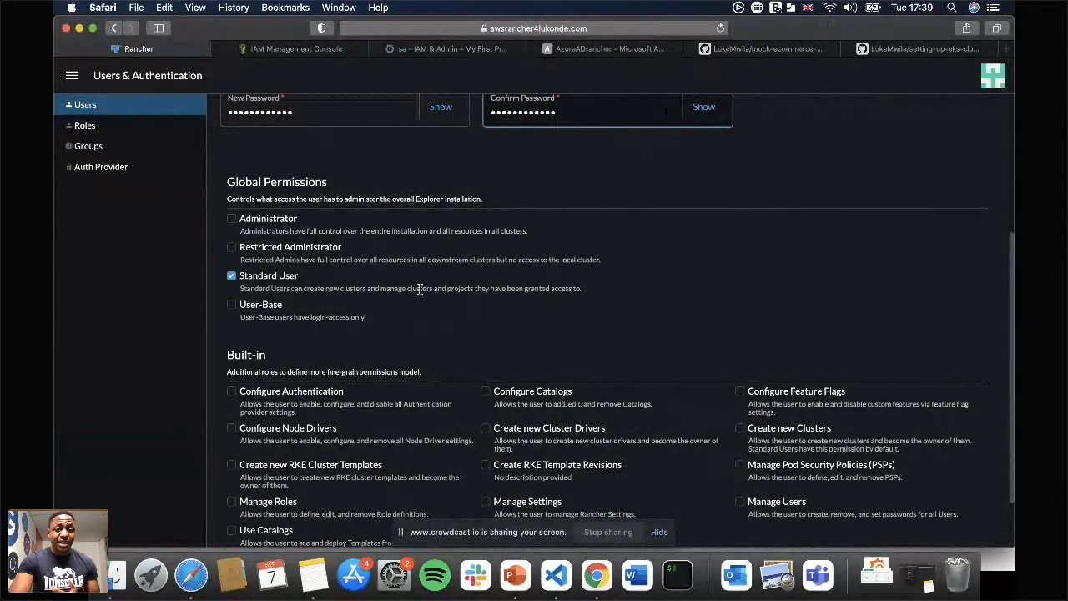
{"action": "scroll", "coordinate": [420, 290], "scroll_direction": "up", "scroll_amount": 2}
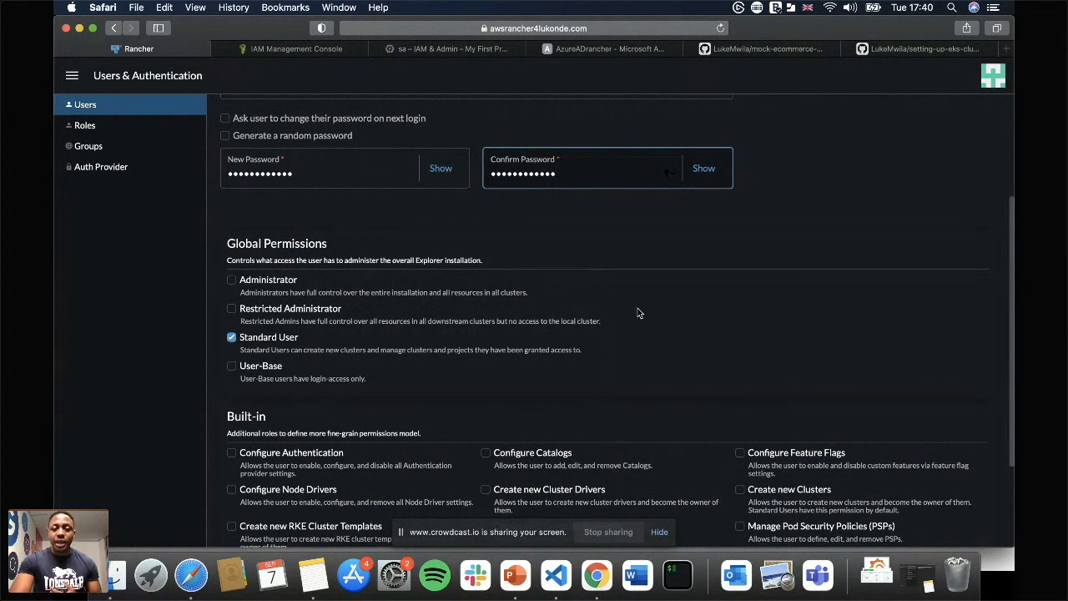
{"action": "scroll", "coordinate": [639, 310], "scroll_direction": "up", "scroll_amount": 3}
{"action": "scroll", "coordinate": [883, 276], "scroll_direction": "down", "scroll_amount": 6}
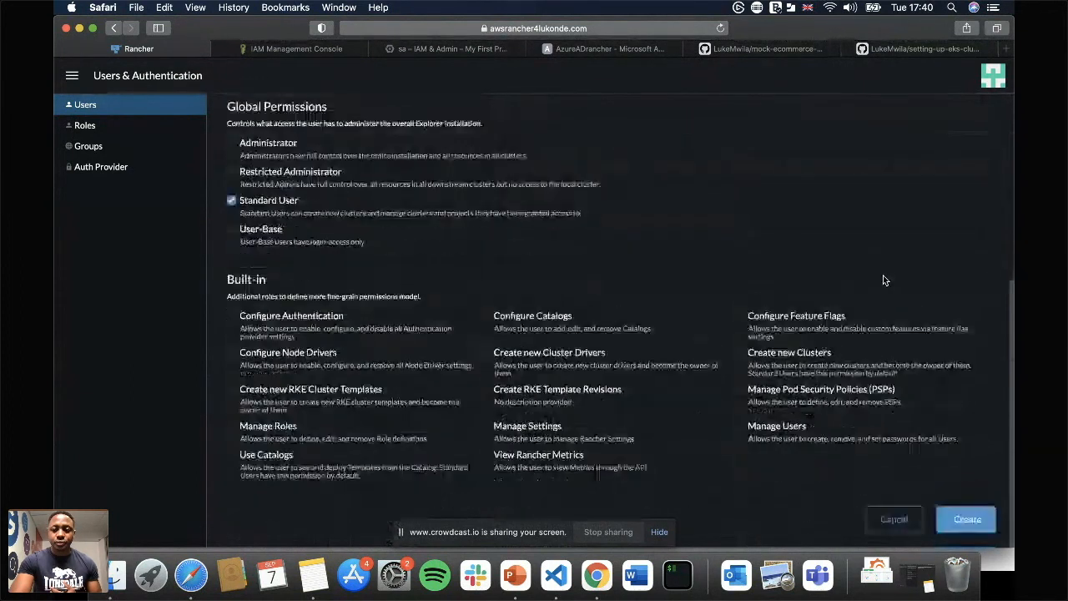
{"action": "left_click", "coordinate": [965, 520]}
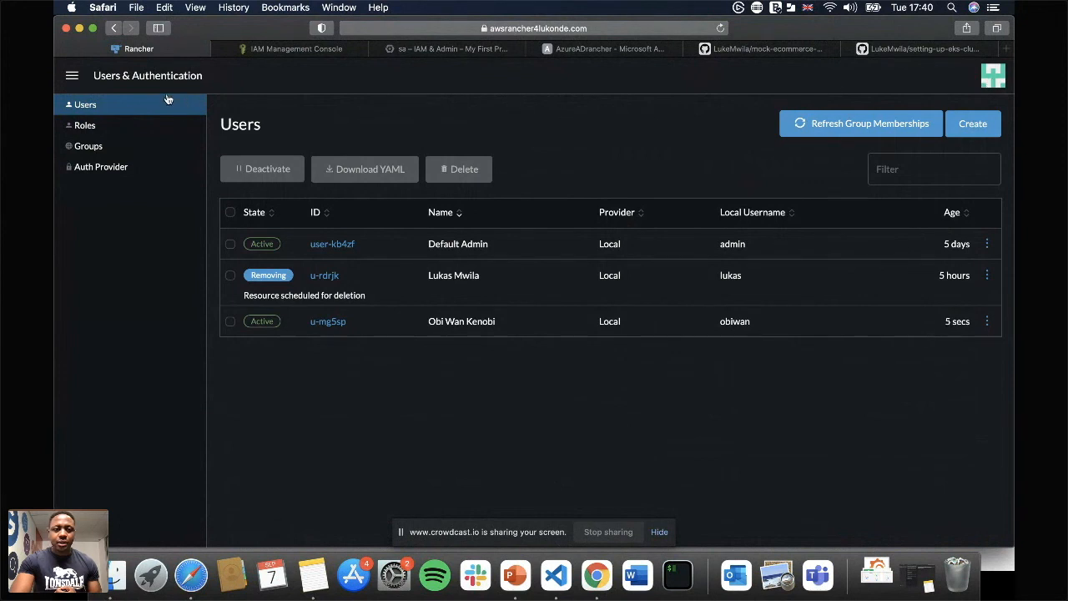
Switch to the new user's account, dismiss the login landing-page preference, and check which navigation options are available.
{"action": "left_click", "coordinate": [75, 79]}
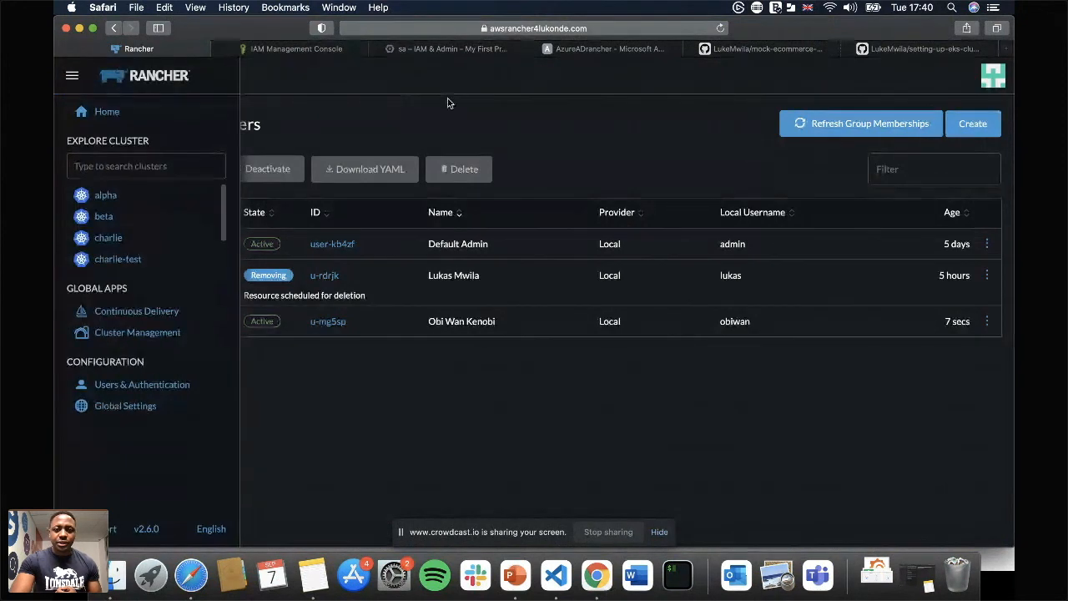
{"action": "left_click", "coordinate": [941, 305]}
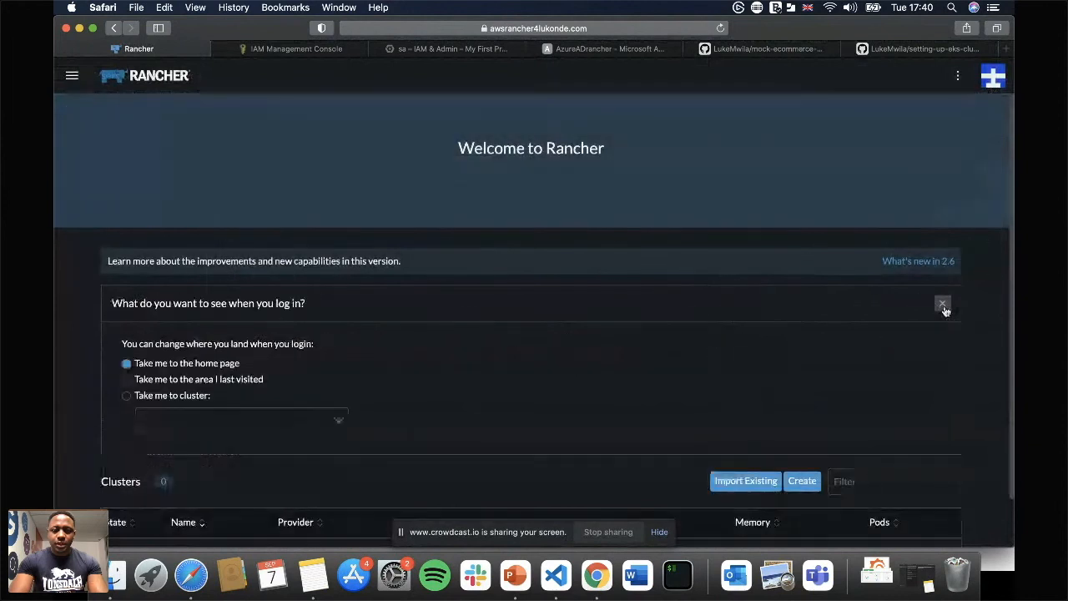
{"action": "left_click", "coordinate": [942, 308]}
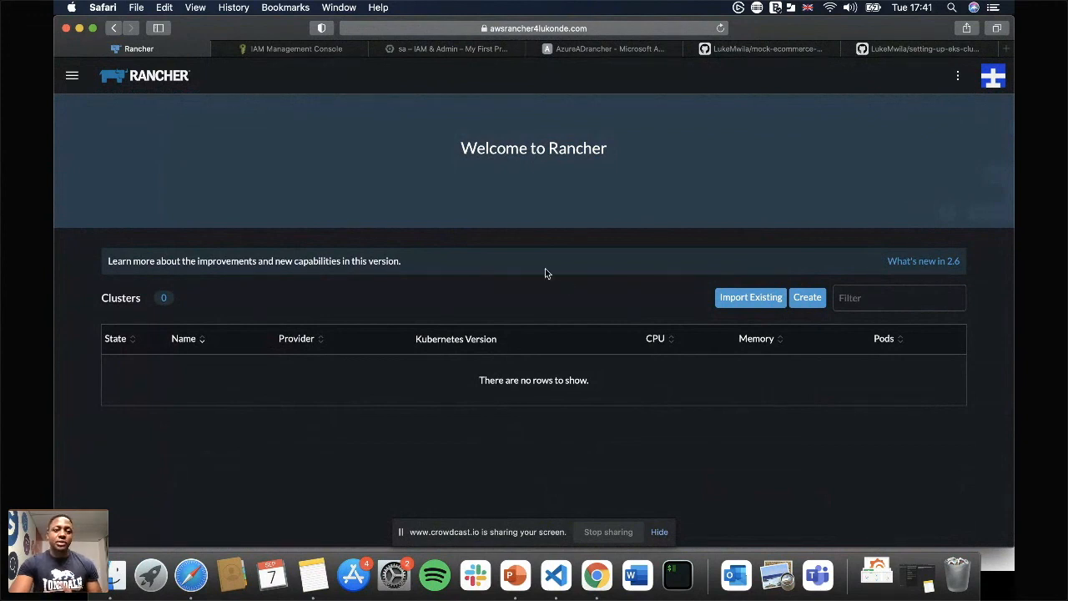
{"action": "left_click", "coordinate": [71, 82]}
{"action": "left_click", "coordinate": [71, 82]}
Log out of the new user's account and sign in as admin with the account password.
{"action": "left_click", "coordinate": [990, 80]}
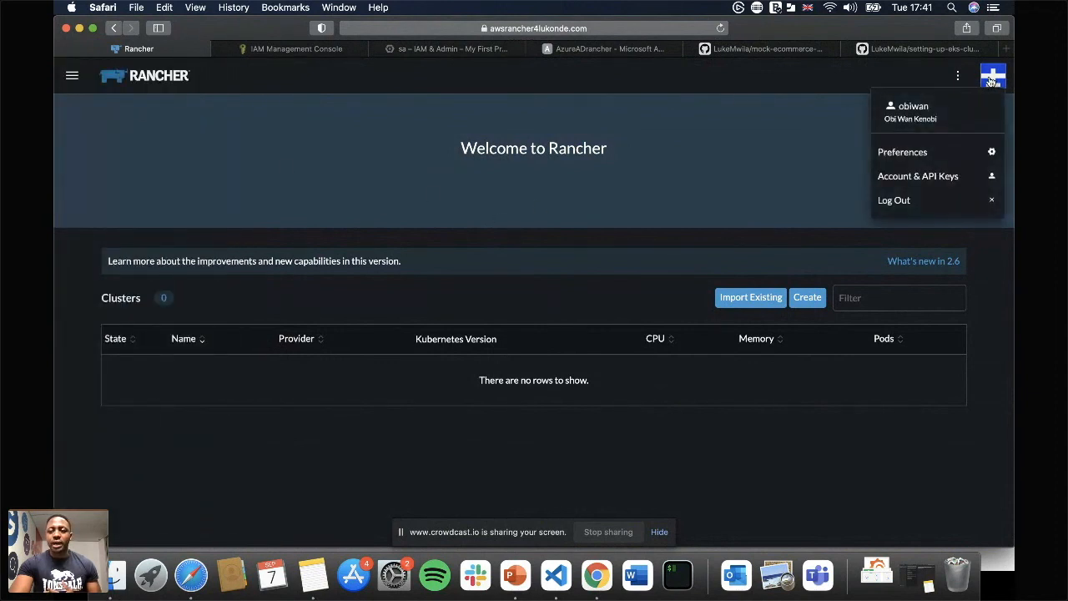
{"action": "left_click", "coordinate": [896, 203]}
{"action": "type", "text": "admin"}
{"action": "key", "text": "Tab"}
{"action": "type", "text": "••••••••••••"}
{"action": "key", "text": "Return"}
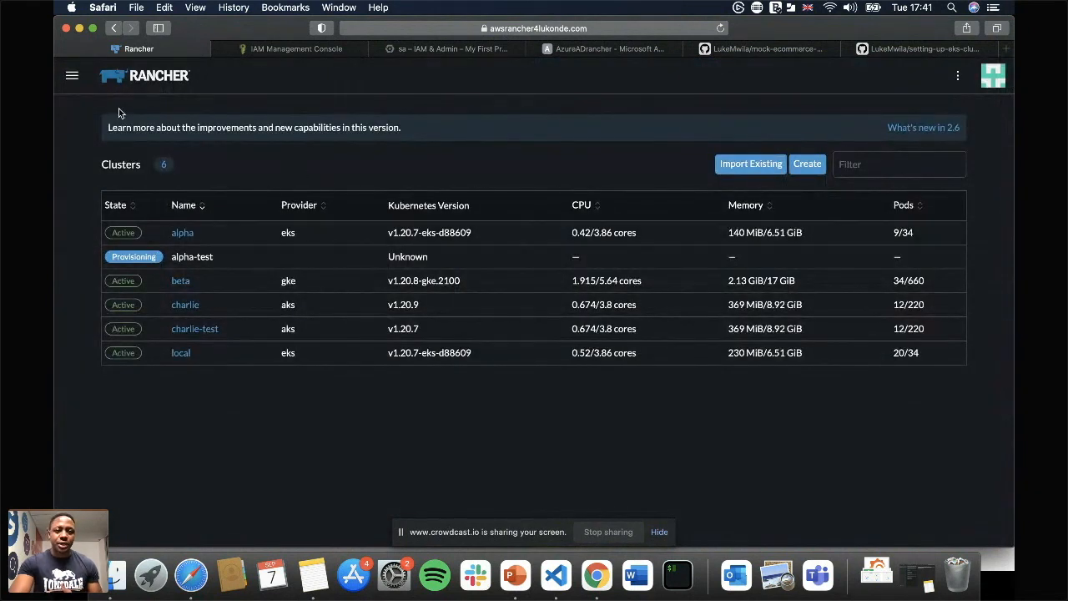
Open the alpha cluster's configuration for editing from Cluster Management and expand its member roles.
{"action": "left_click", "coordinate": [67, 76]}
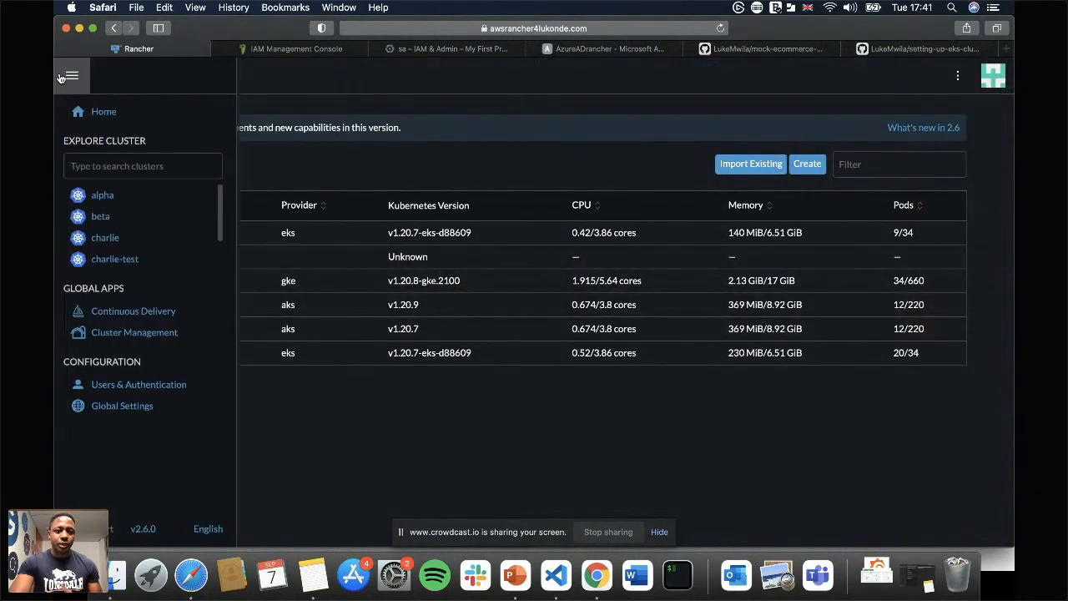
{"action": "left_click", "coordinate": [150, 333]}
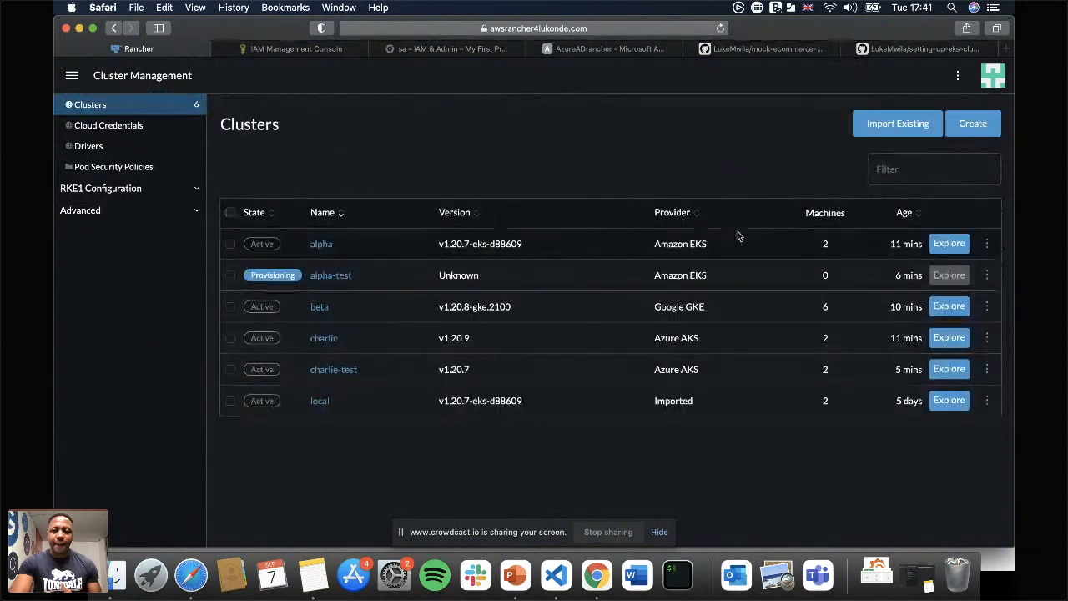
{"action": "left_click", "coordinate": [987, 243]}
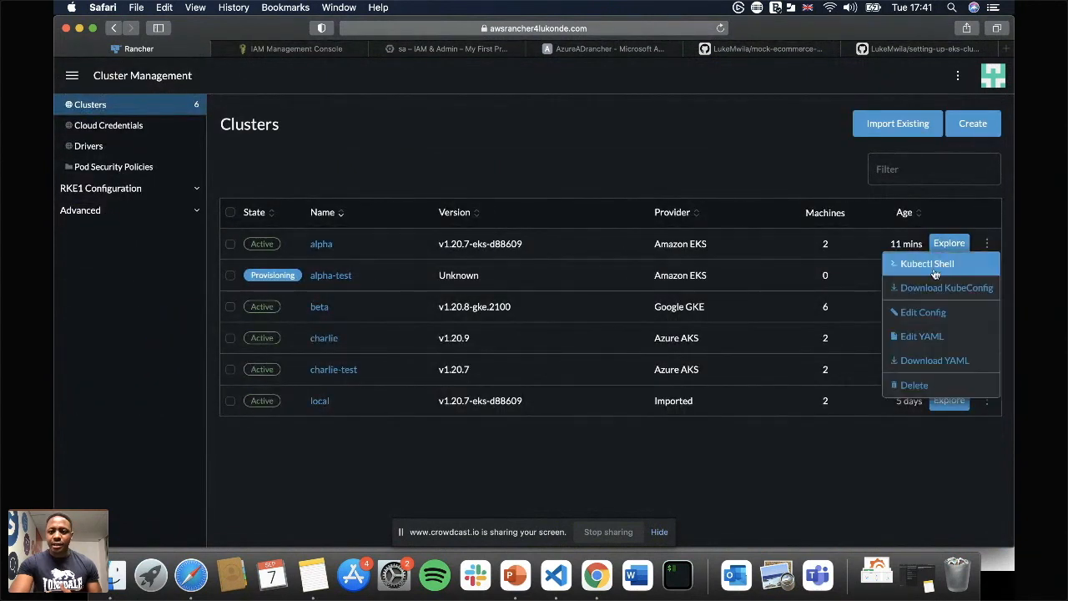
{"action": "left_click", "coordinate": [929, 312]}
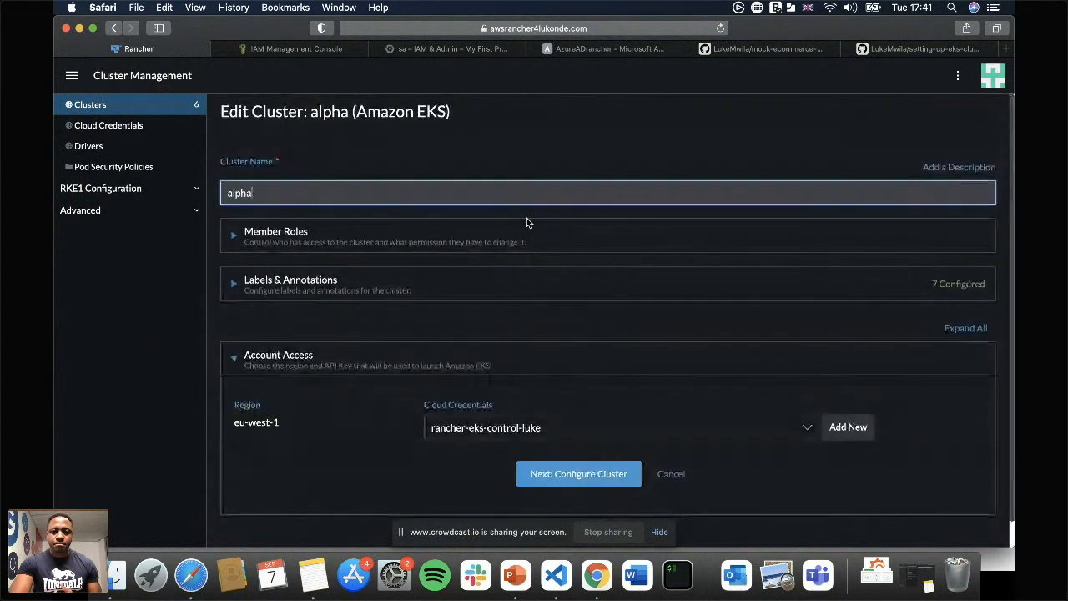
{"action": "left_click", "coordinate": [262, 241]}
Add the newly created standard user as a member of the alpha cluster with the Owner role.
{"action": "scroll", "coordinate": [348, 269], "scroll_direction": "down", "scroll_amount": 2}
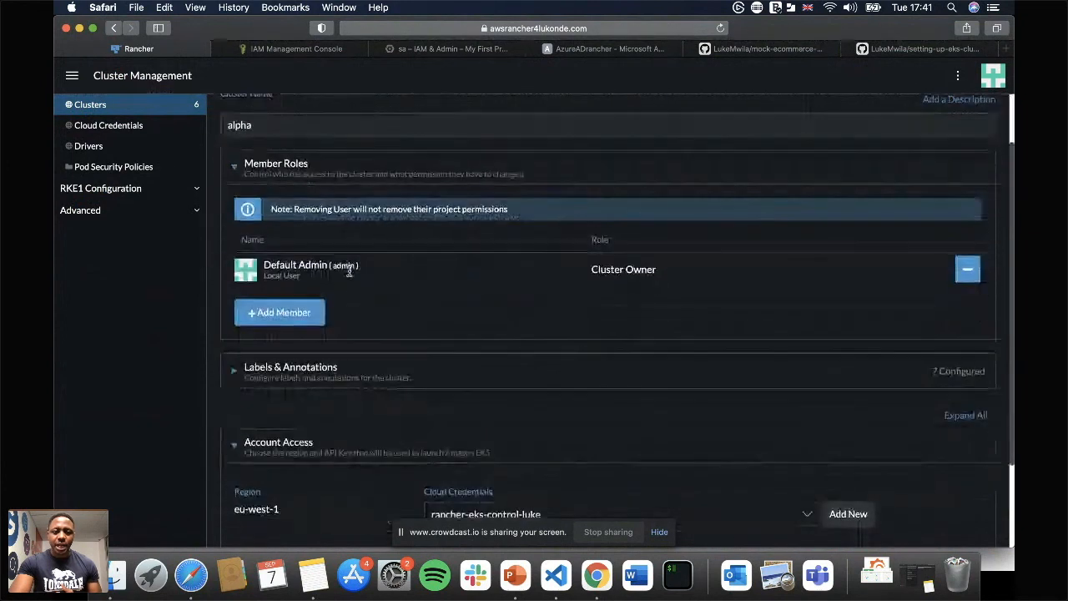
{"action": "left_click", "coordinate": [264, 313]}
{"action": "left_click", "coordinate": [388, 302]}
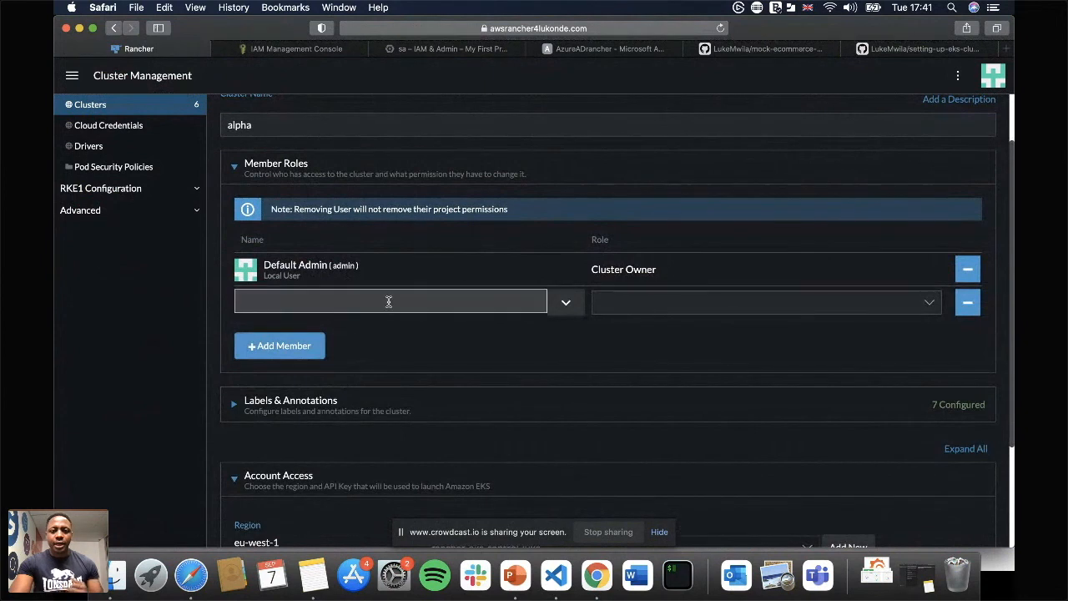
{"action": "type", "text": "obi"}
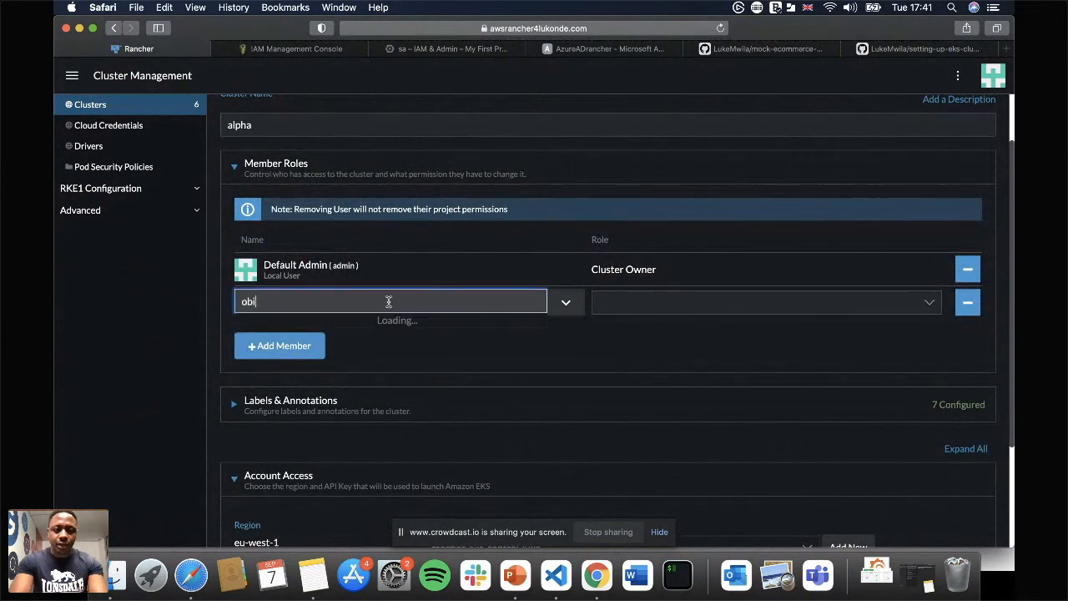
{"action": "left_click", "coordinate": [259, 334]}
{"action": "left_click", "coordinate": [667, 306]}
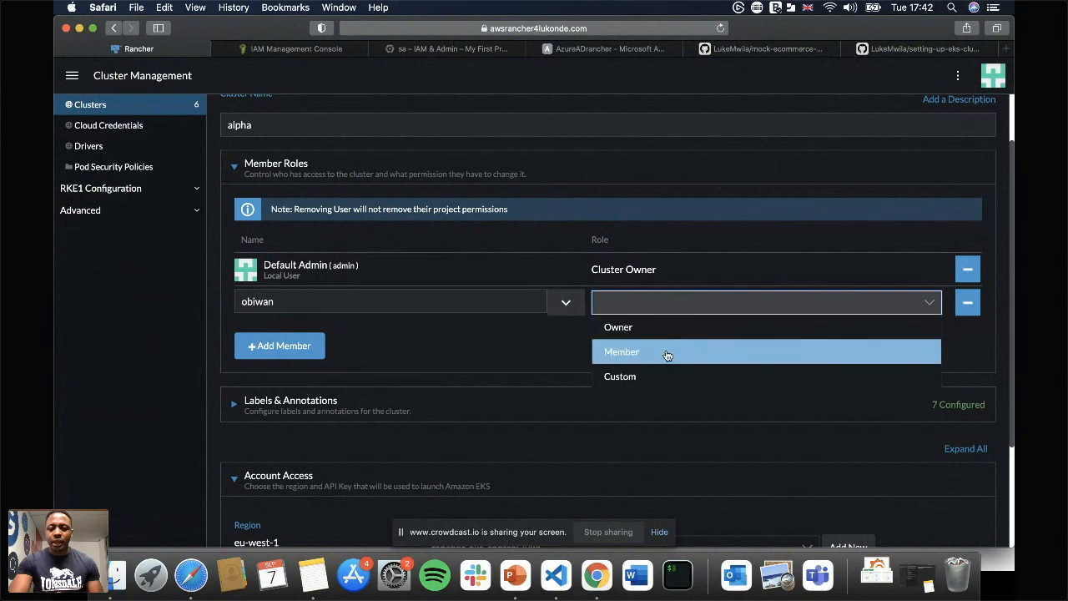
{"action": "left_click", "coordinate": [629, 330]}
Proceed through the alpha cluster's configuration without altering its node groups and save the cluster.
{"action": "scroll", "coordinate": [722, 344], "scroll_direction": "down", "scroll_amount": 4}
{"action": "left_click", "coordinate": [576, 447]}
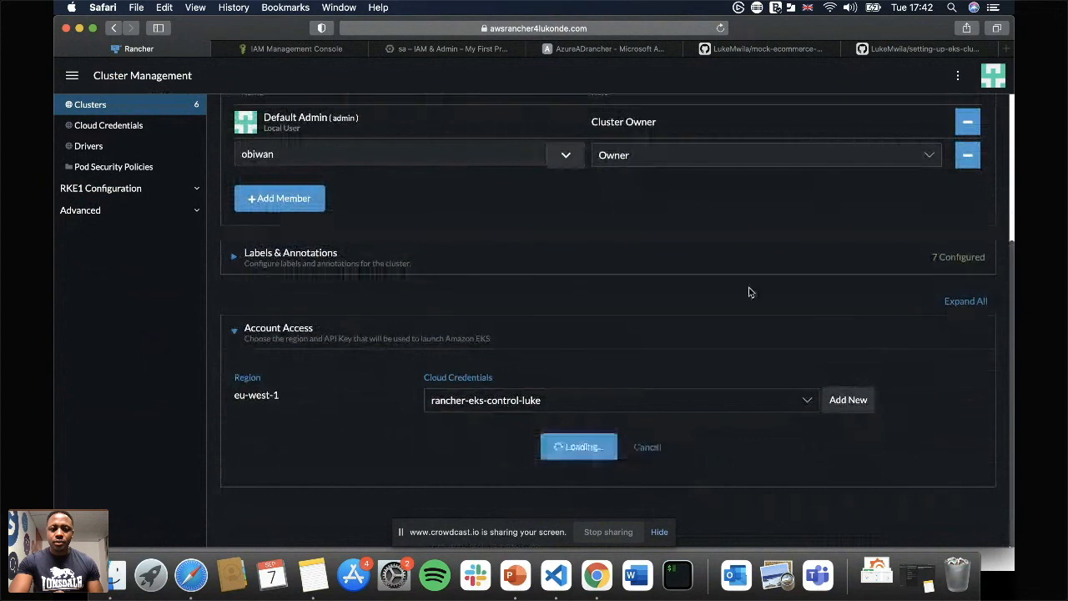
{"action": "scroll", "coordinate": [837, 372], "scroll_direction": "down", "scroll_amount": 15}
{"action": "scroll", "coordinate": [810, 466], "scroll_direction": "down", "scroll_amount": 10}
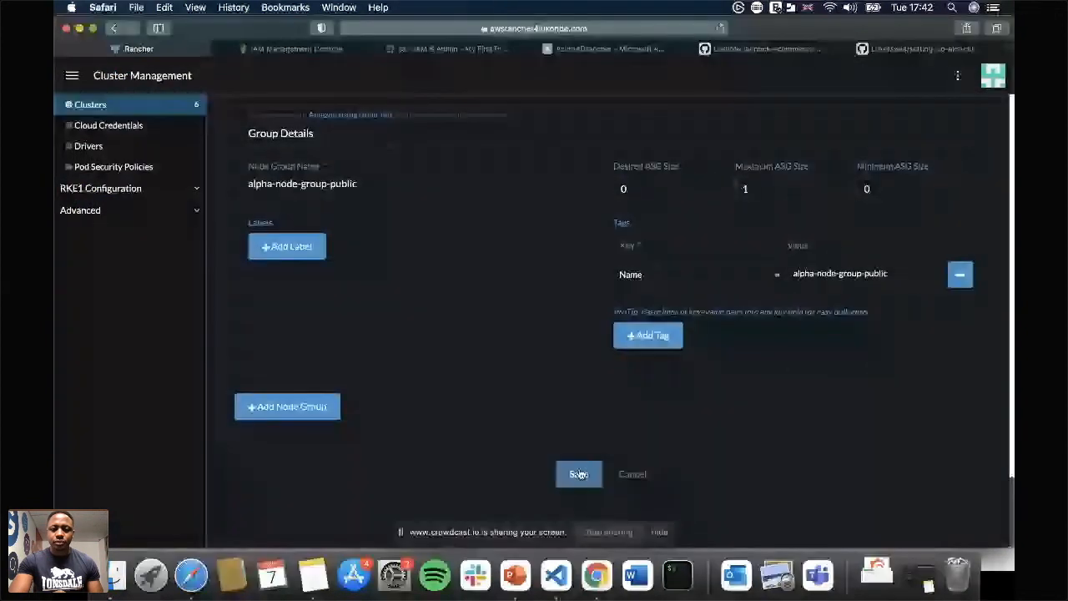
{"action": "left_click", "coordinate": [578, 474]}
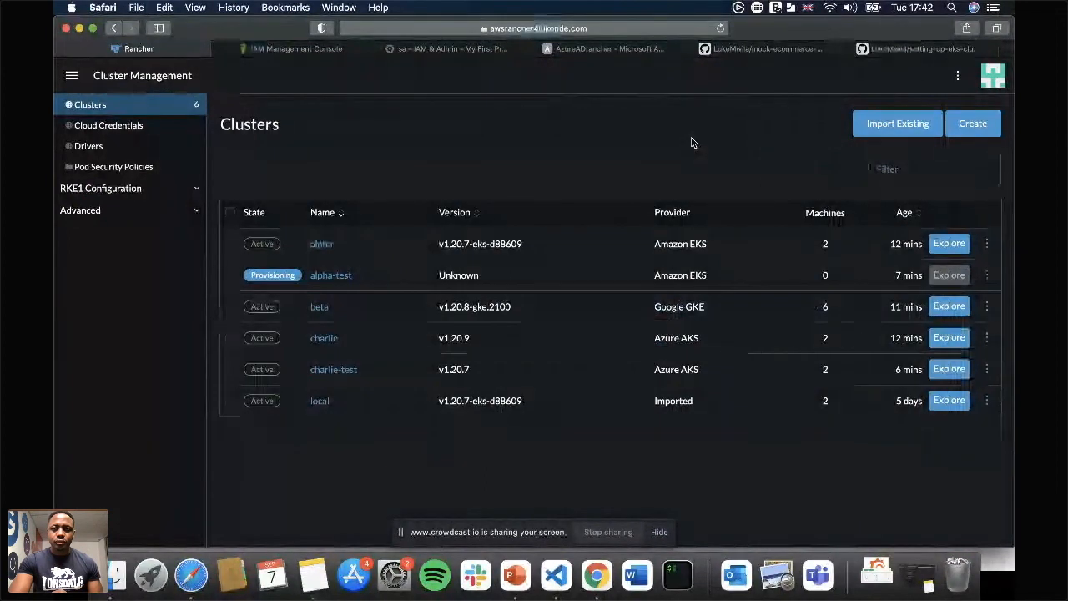
Log out of the admin account and sign in as the new standard user.
{"action": "mouse_move", "coordinate": [993, 77]}
{"action": "left_click", "coordinate": [913, 206]}
{"action": "left_click", "coordinate": [276, 288]}
{"action": "type", "text": "obiwa"}
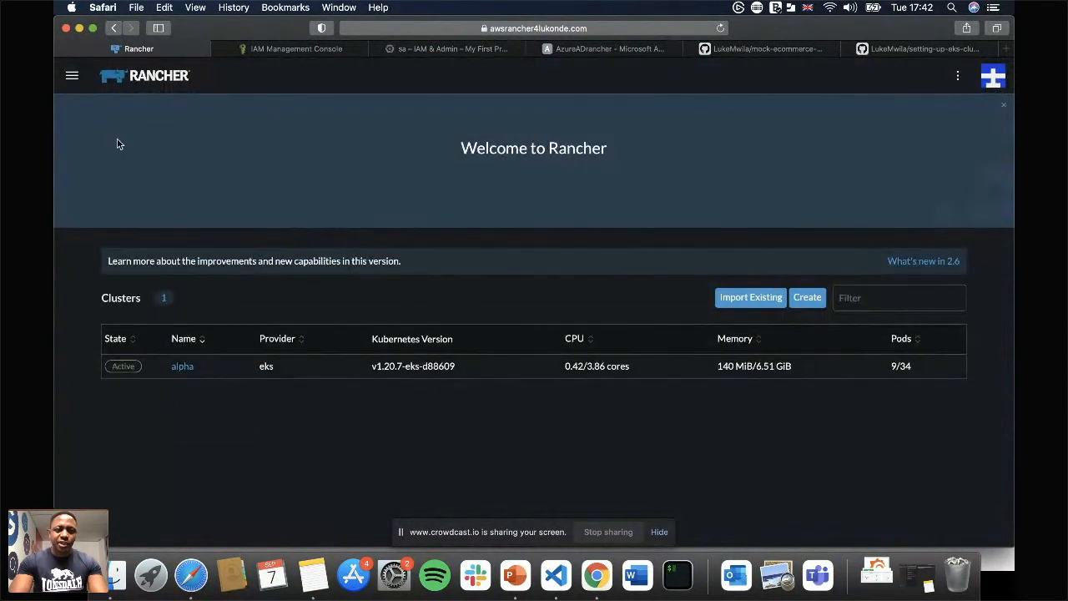
Explore the alpha cluster's dashboard and inspect its nodes as the new user.
{"action": "left_click", "coordinate": [67, 76]}
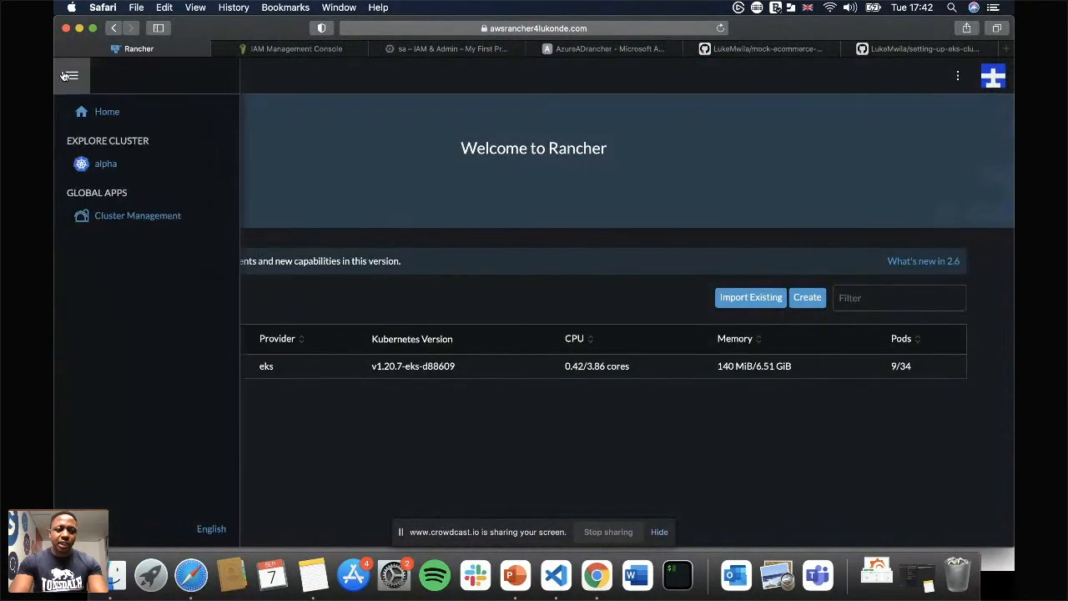
{"action": "left_click", "coordinate": [123, 166]}
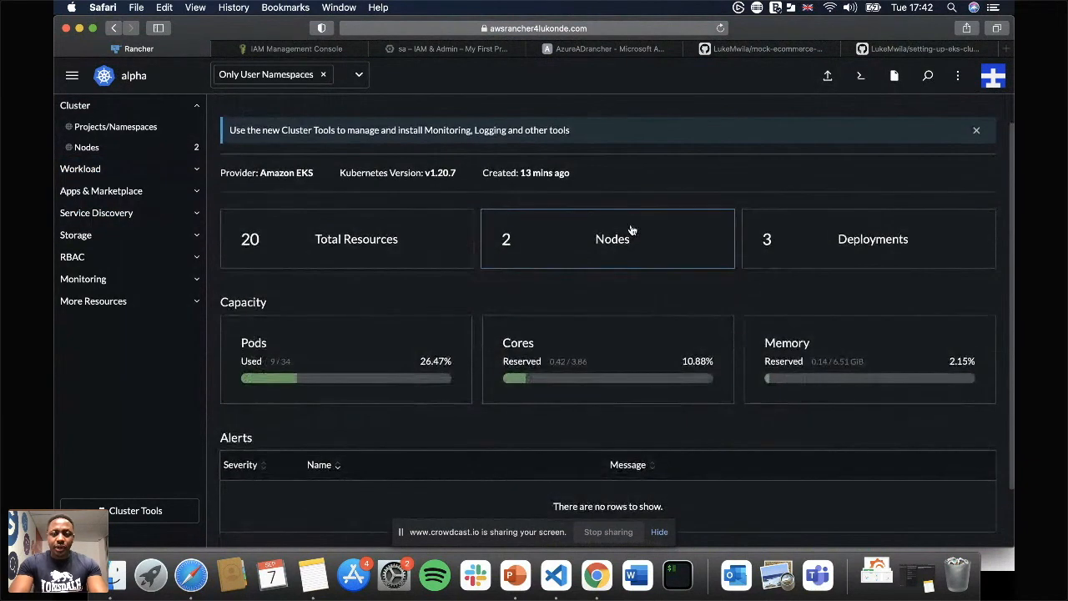
{"action": "left_click", "coordinate": [633, 230]}
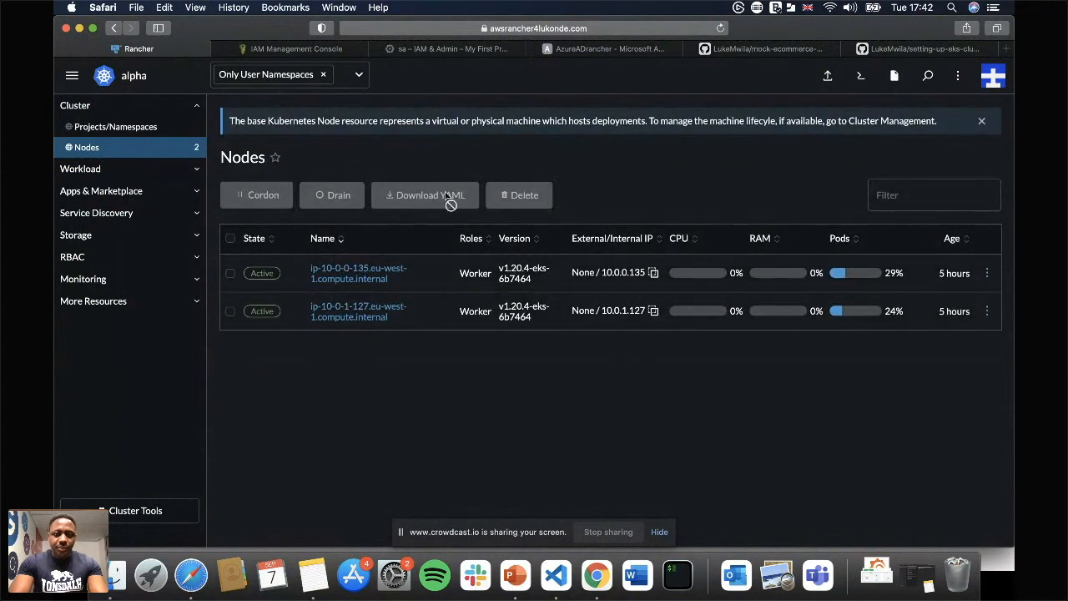
{"action": "left_click", "coordinate": [114, 30]}
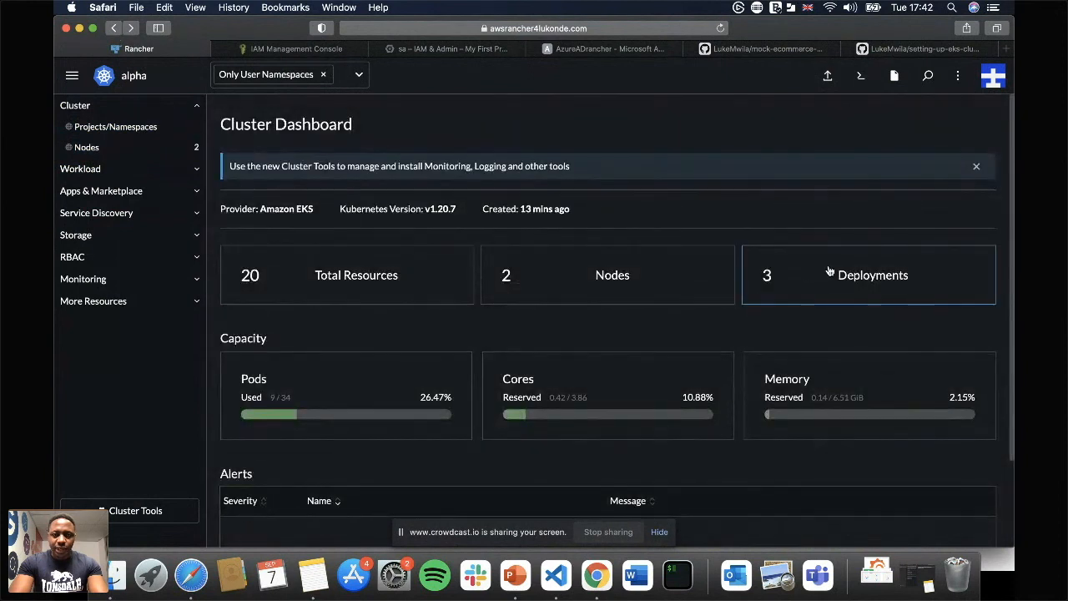
{"action": "scroll", "coordinate": [813, 272], "scroll_direction": "down", "scroll_amount": 2}
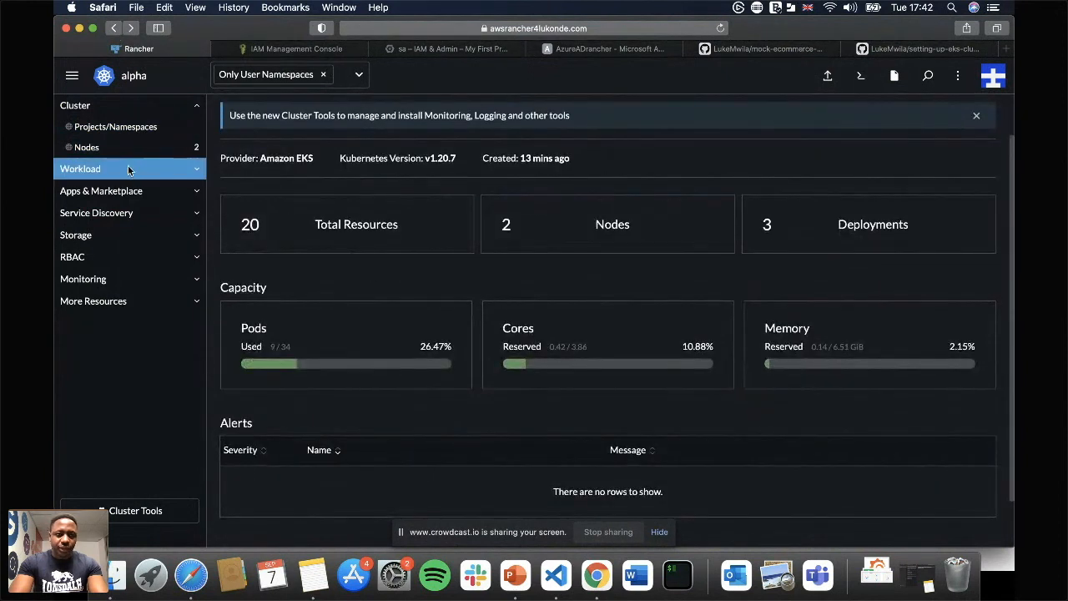
Examine the alpha cluster's pods with the user-namespace filter removed to cover all namespaces.
{"action": "left_click", "coordinate": [162, 171]}
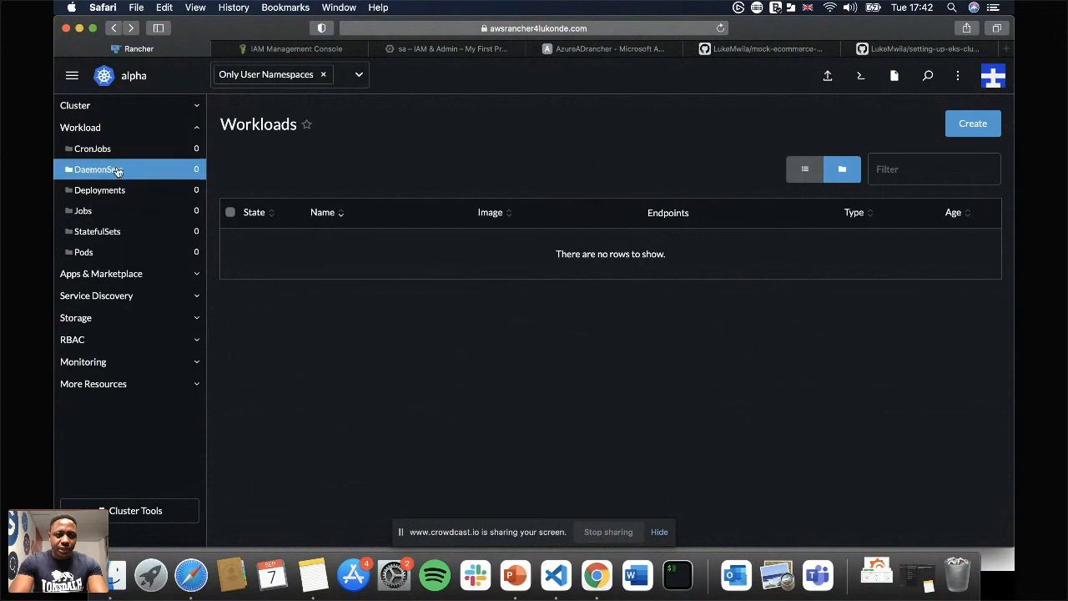
{"action": "left_click", "coordinate": [116, 251]}
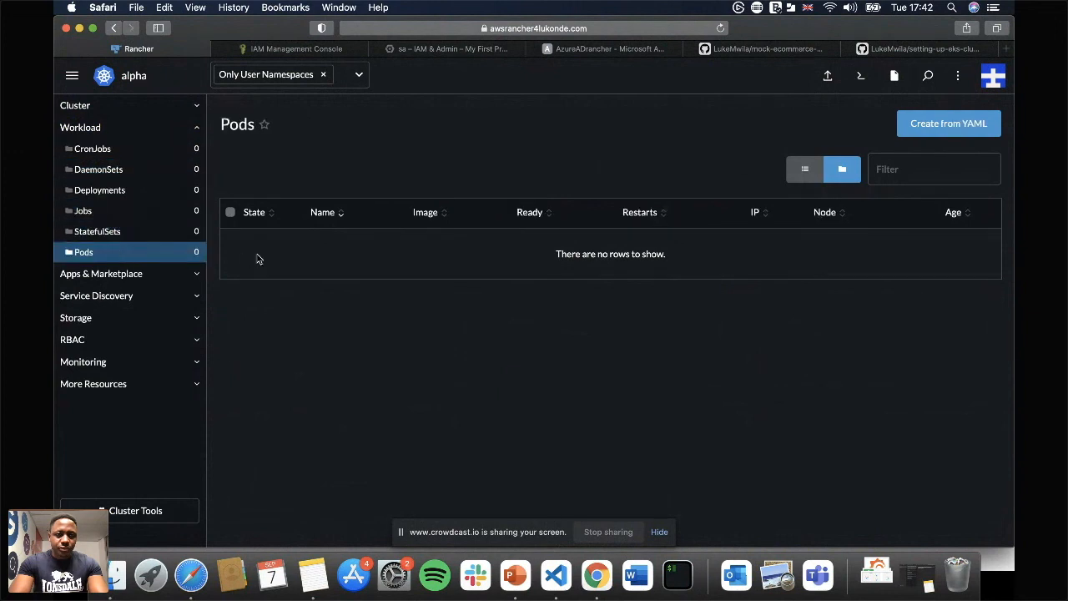
{"action": "left_click", "coordinate": [323, 75]}
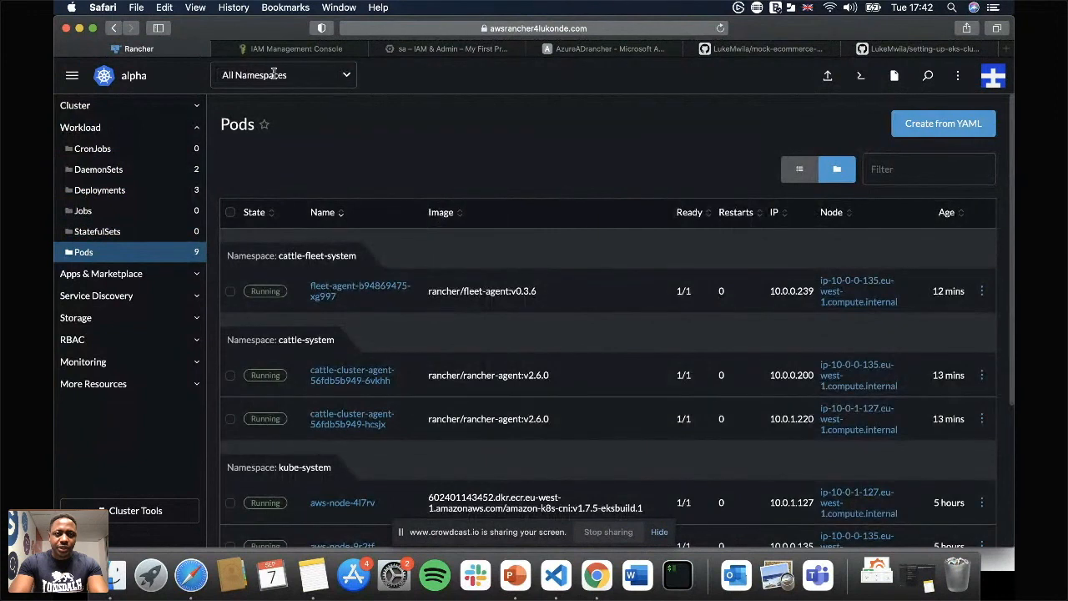
{"action": "scroll", "coordinate": [651, 298], "scroll_direction": "down", "scroll_amount": 5}
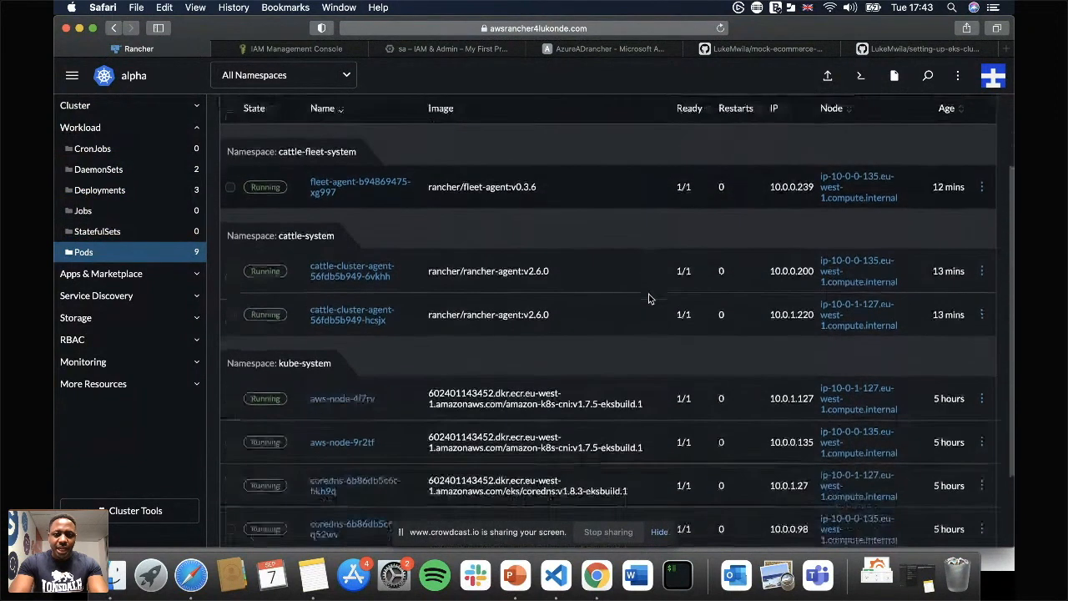
Return from the pods list to the alpha cluster's dashboard and open a kubectl shell for the cluster.
{"action": "scroll", "coordinate": [650, 298], "scroll_direction": "up", "scroll_amount": 3}
{"action": "scroll", "coordinate": [650, 299], "scroll_direction": "up", "scroll_amount": 3}
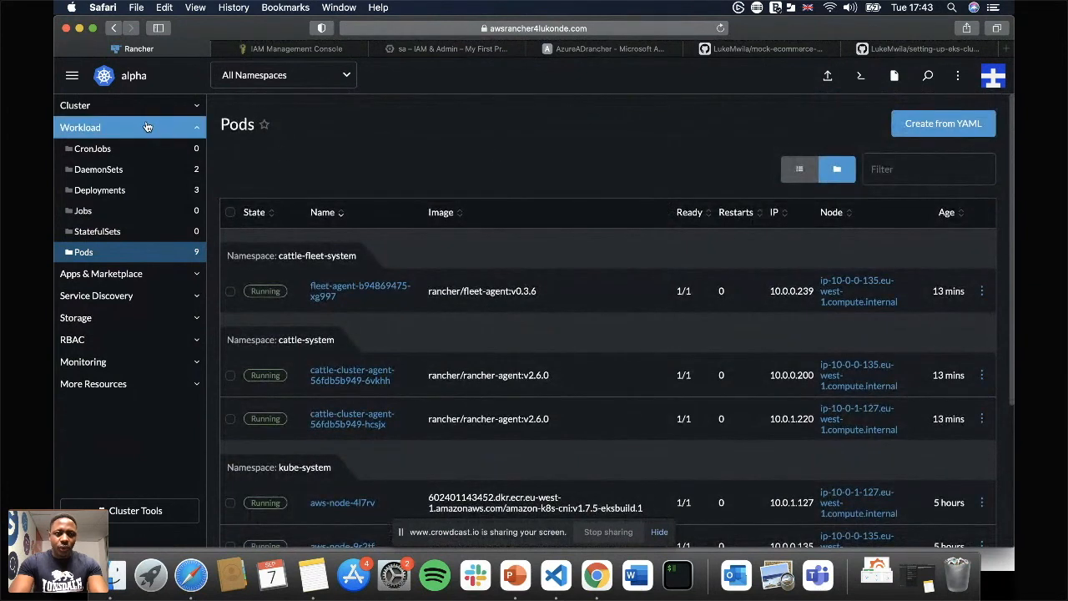
{"action": "left_click", "coordinate": [185, 108]}
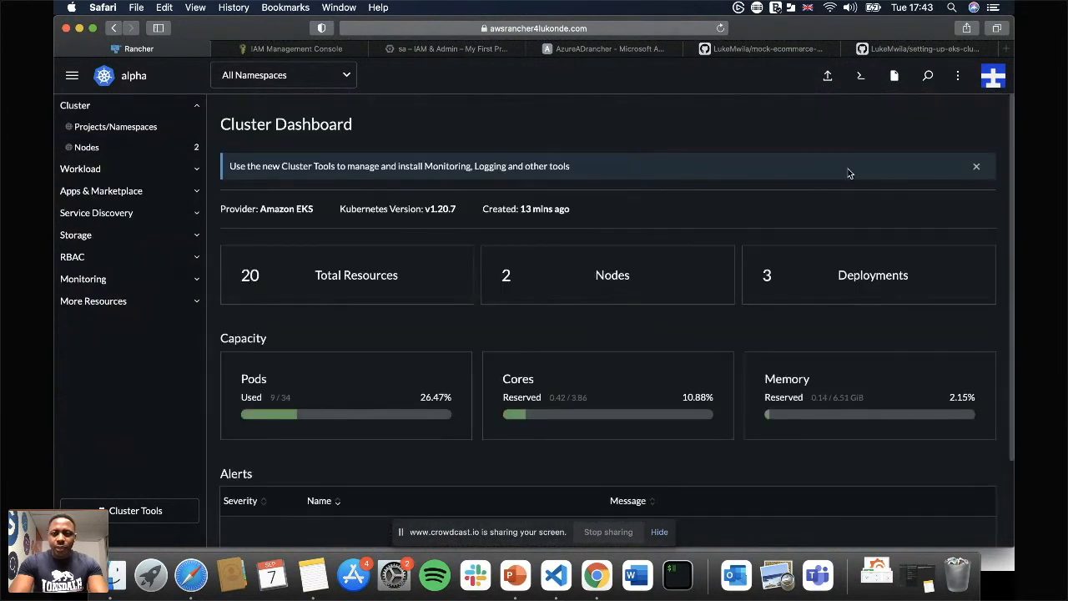
{"action": "left_click", "coordinate": [861, 75]}
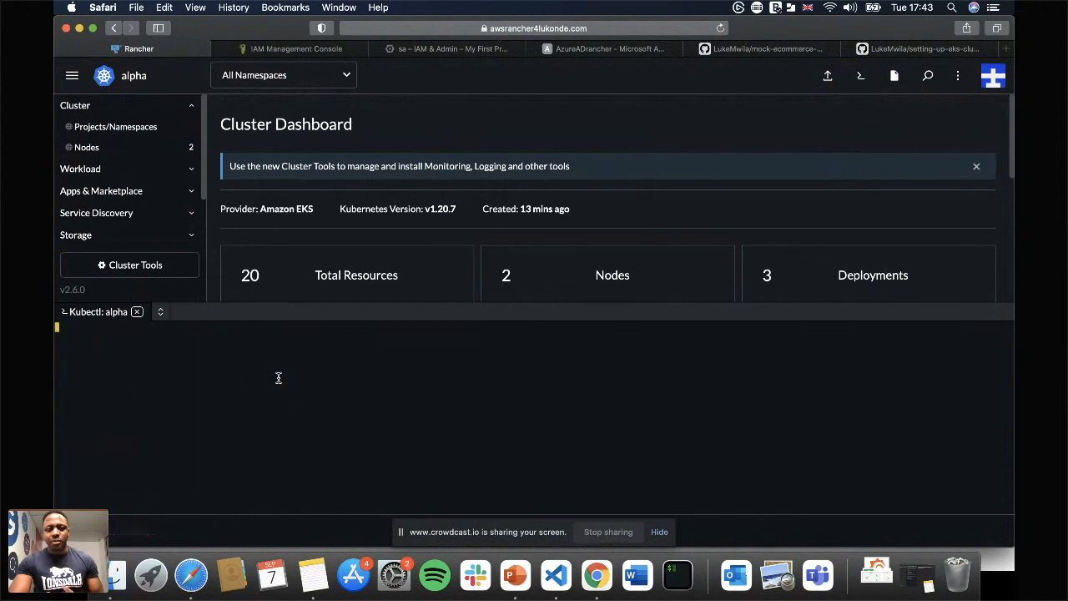
{"action": "type", "text": "kubectl"}
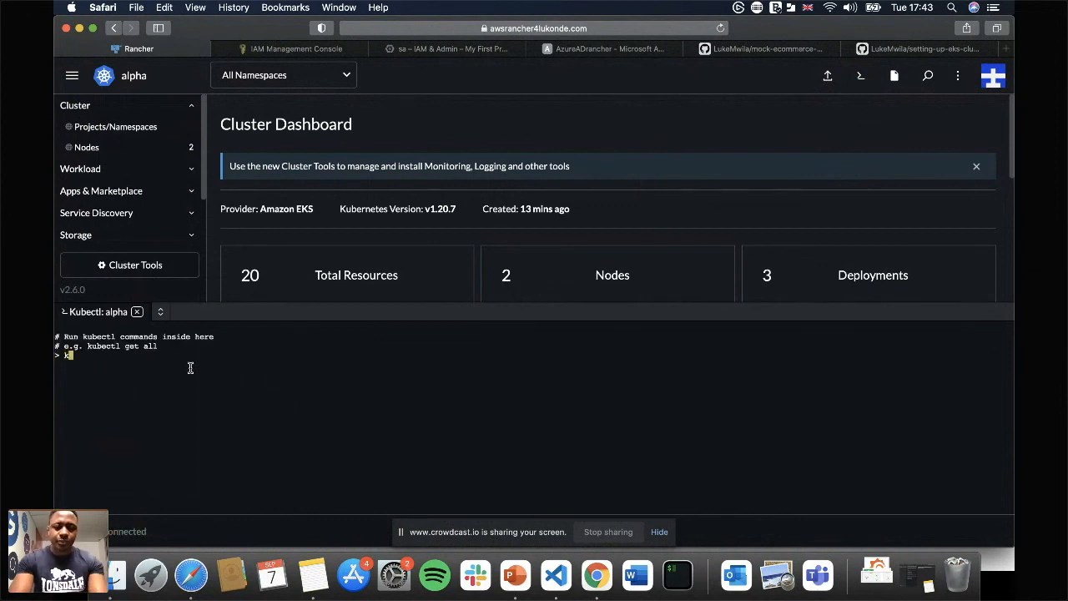
{"action": "key", "text": "BackSpace"}
{"action": "key", "text": "BackSpace"}
{"action": "key", "text": "BackSpace"}
{"action": "key", "text": "BackSpace"}
{"action": "key", "text": "BackSpace"}
{"action": "key", "text": "BackSpace"}
{"action": "key", "text": "BackSpace"}
{"action": "key", "text": "BackSpace"}
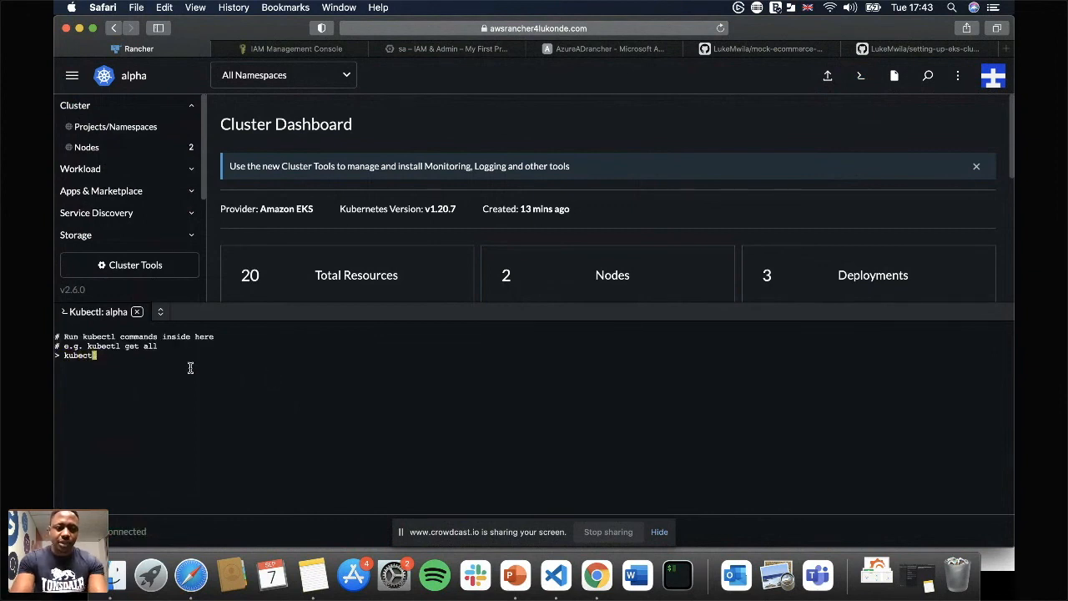
Enlarge the shell text and run kubectl get pods --all-namespaces to list the alpha cluster's pods.
{"action": "key", "text": "super+plus"}
{"action": "key", "text": "super+plus"}
{"action": "key", "text": "super+plus"}
{"action": "key", "text": "super+plus"}
{"action": "key", "text": "super+plus"}
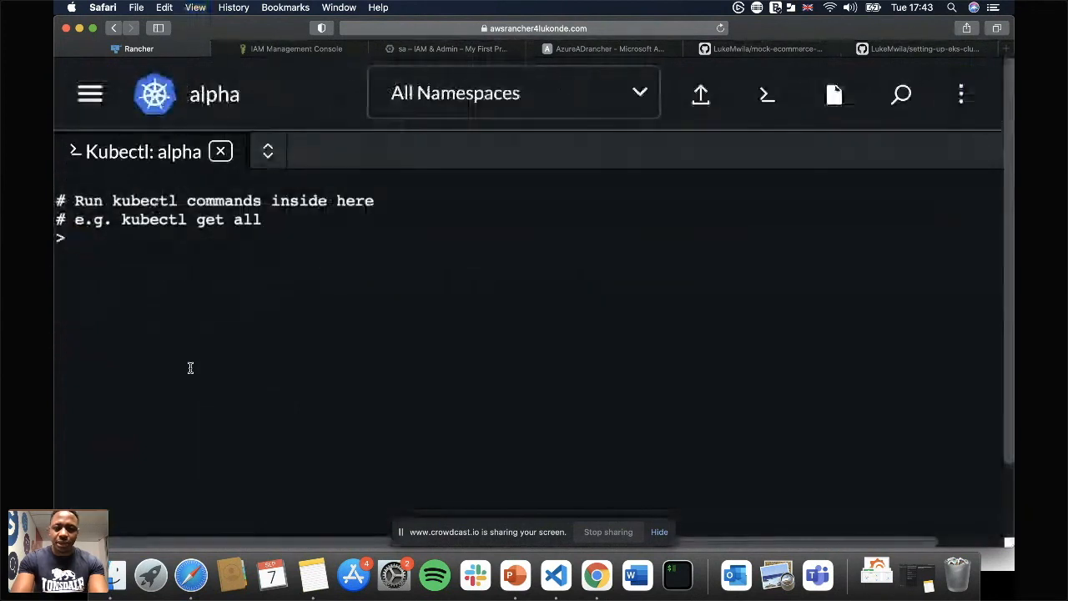
{"action": "key", "text": "super+minus"}
{"action": "type", "text": "kubec"}
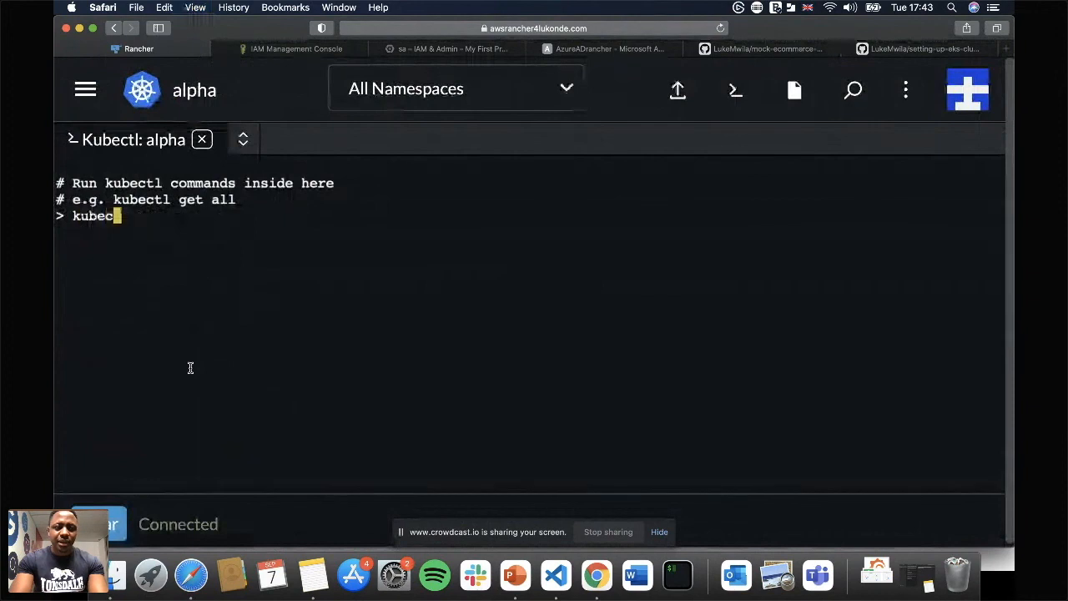
{"action": "type", "text": "tl get "}
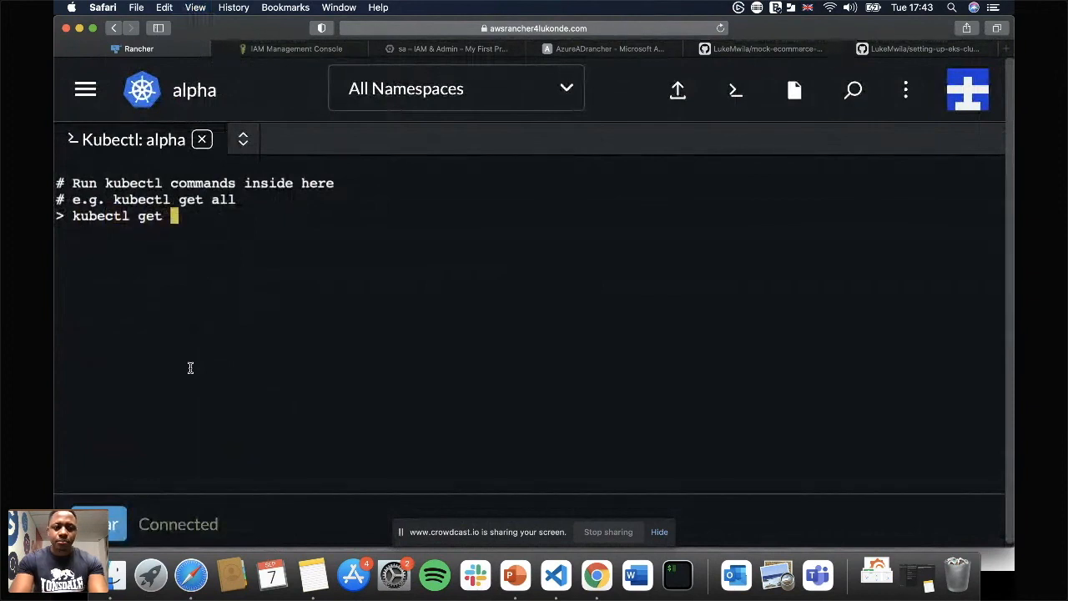
{"action": "type", "text": "pods --al"}
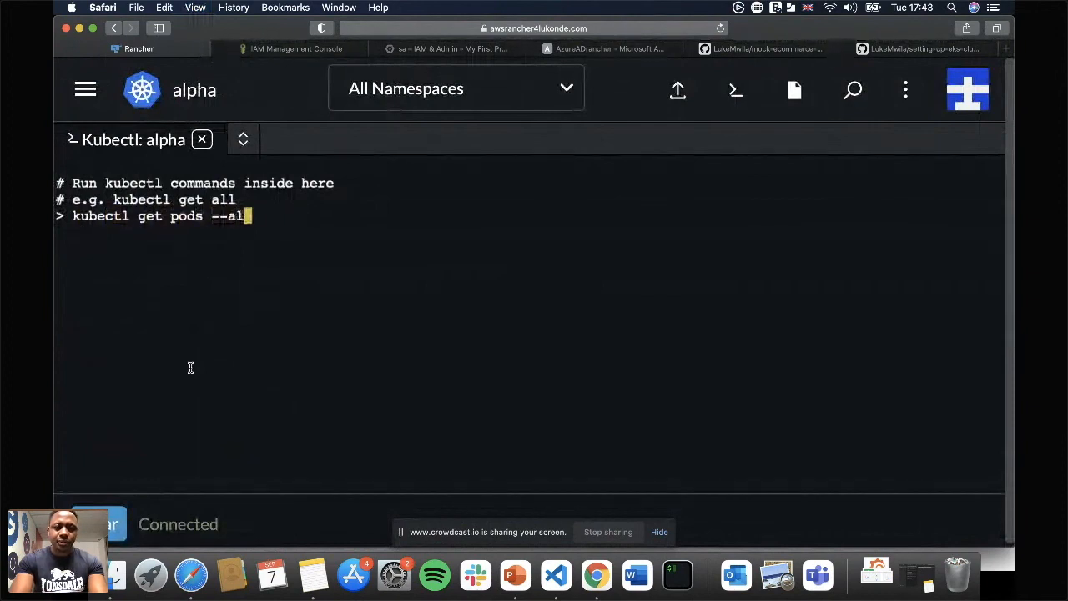
{"action": "type", "text": "l-namespaces"}
{"action": "key", "text": "Return"}
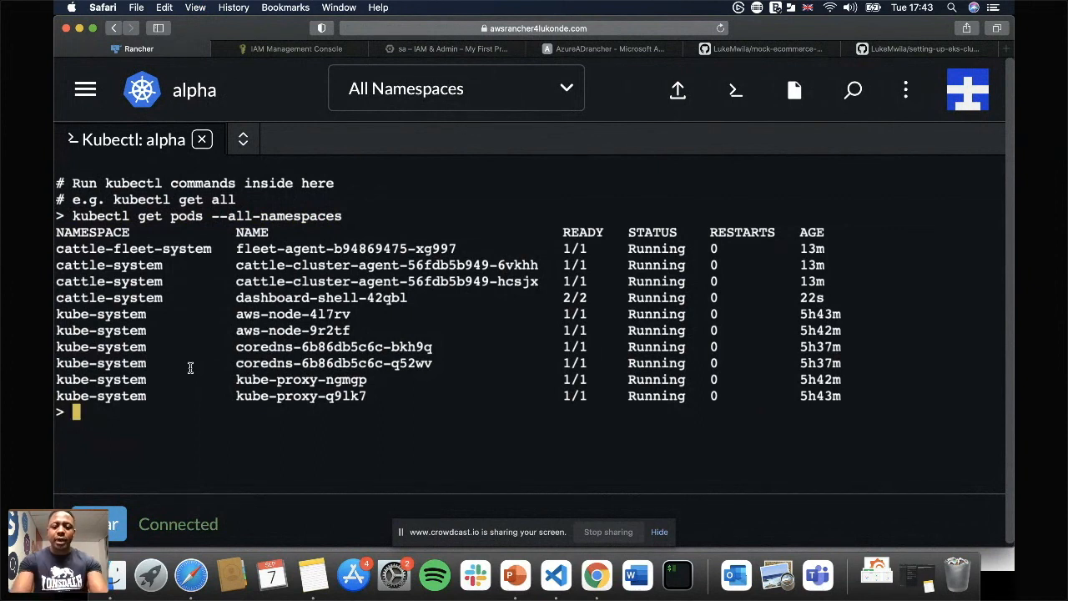
Restore the page zoom, close the kubectl shell and view the clusters available to this user in the main navigation.
{"action": "key", "text": "super+minus"}
{"action": "key", "text": "super+minus"}
{"action": "key", "text": "super+minus"}
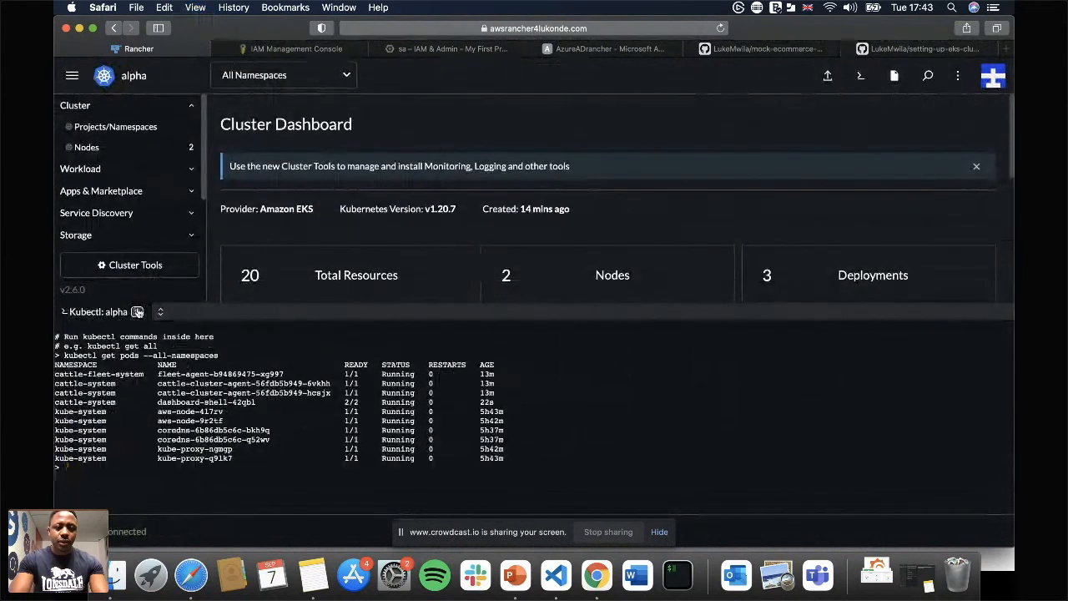
{"action": "left_click", "coordinate": [137, 312]}
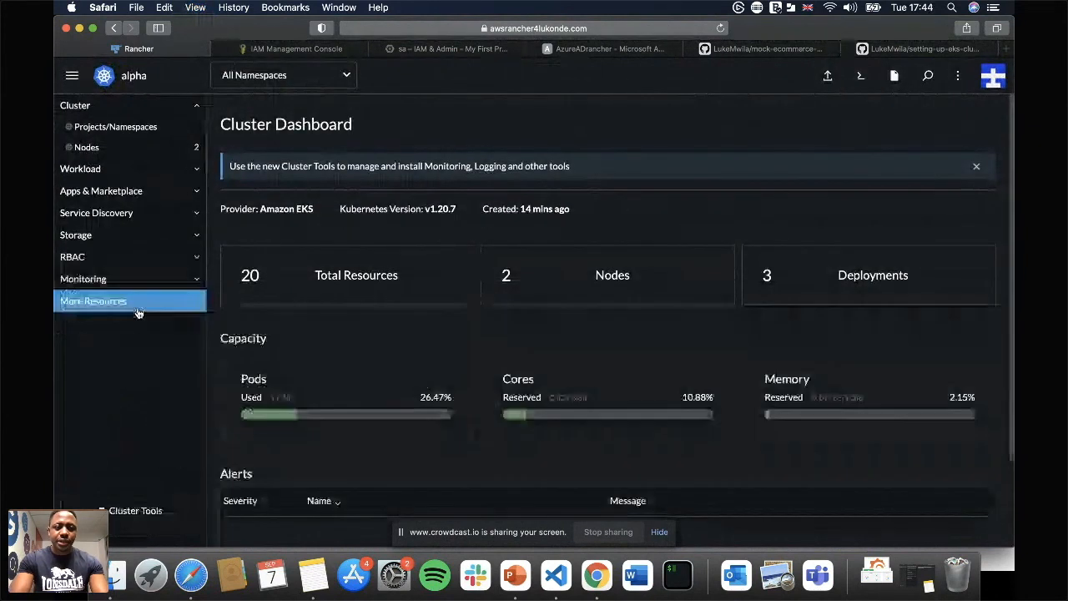
{"action": "left_click", "coordinate": [73, 78]}
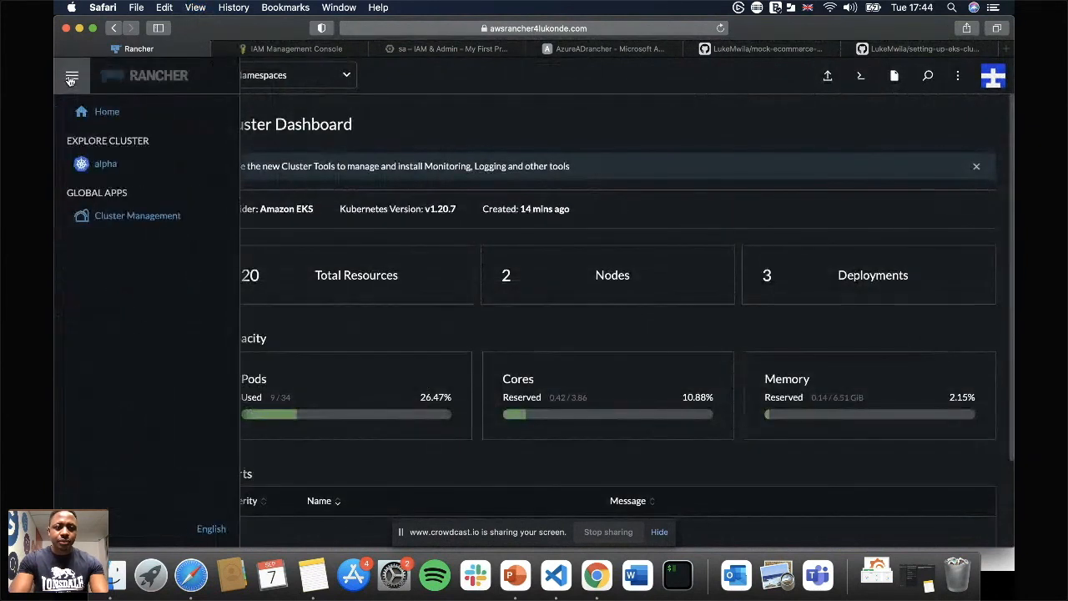
{"action": "left_click", "coordinate": [913, 143]}
Log out of the standard user's account and enter admin as the username for signing back in.
{"action": "left_click", "coordinate": [993, 76]}
{"action": "left_click", "coordinate": [921, 202]}
{"action": "type", "text": "admin"}
{"action": "key", "text": "super+Tab"}
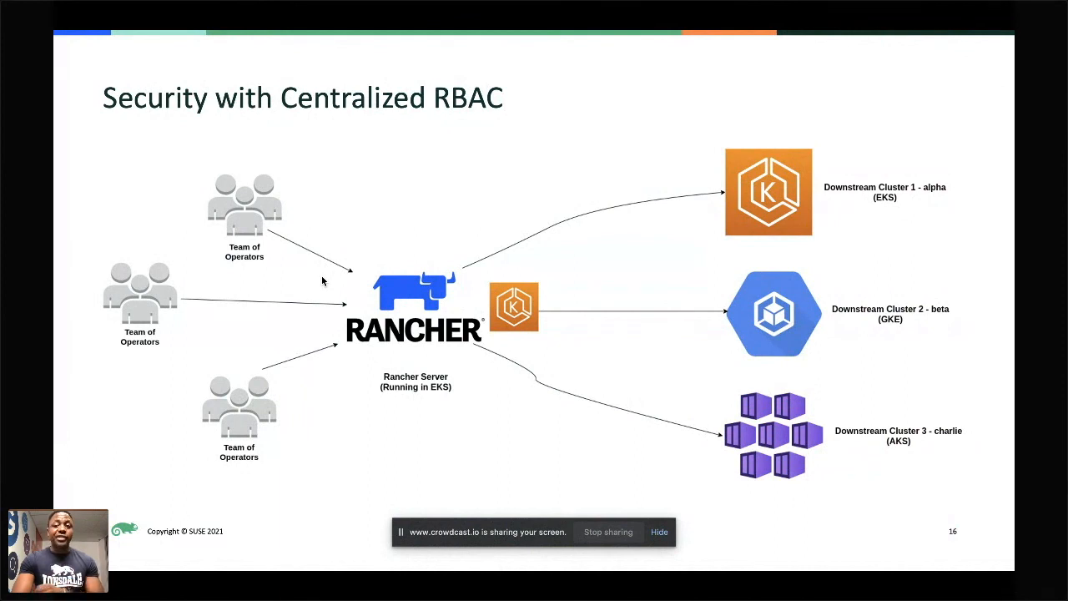
{"action": "key", "text": "Right"}
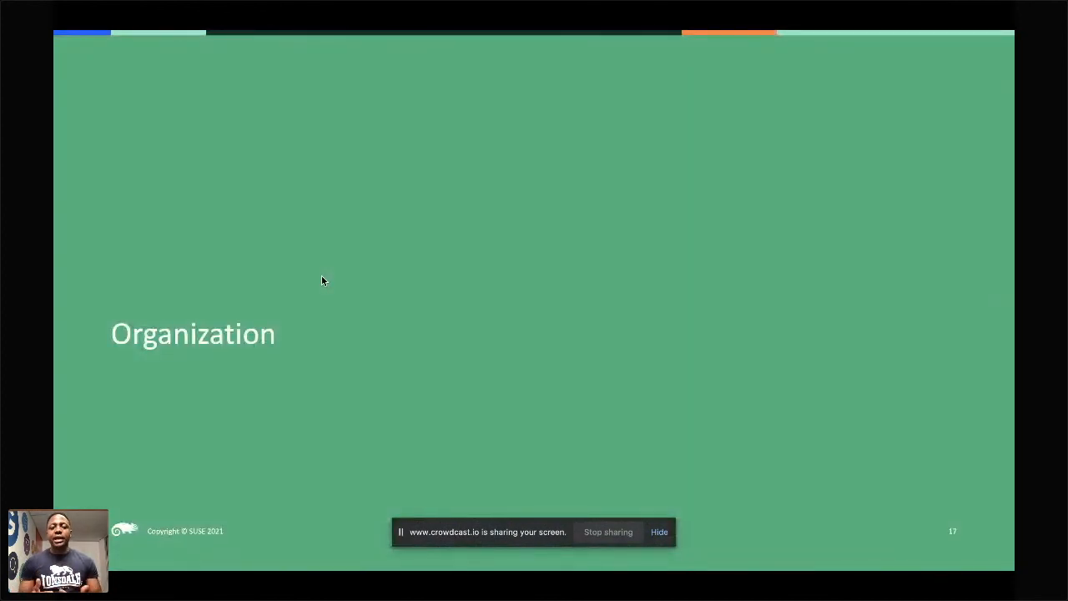
{"action": "key", "text": "Right"}
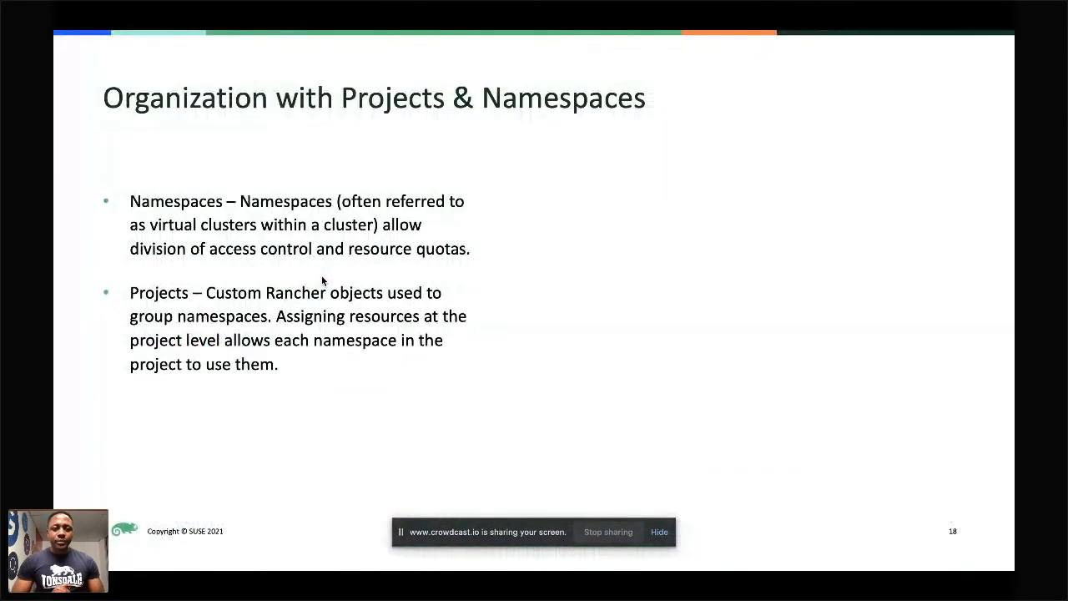
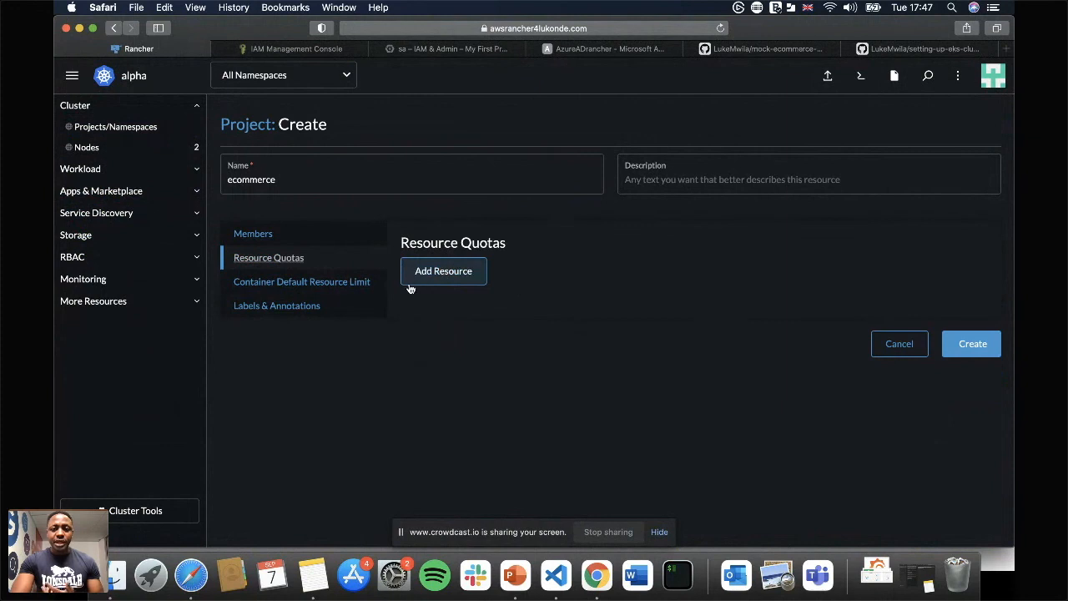
View the label and annotation options for the new ecommerce project and create the project.
{"action": "left_click", "coordinate": [298, 308]}
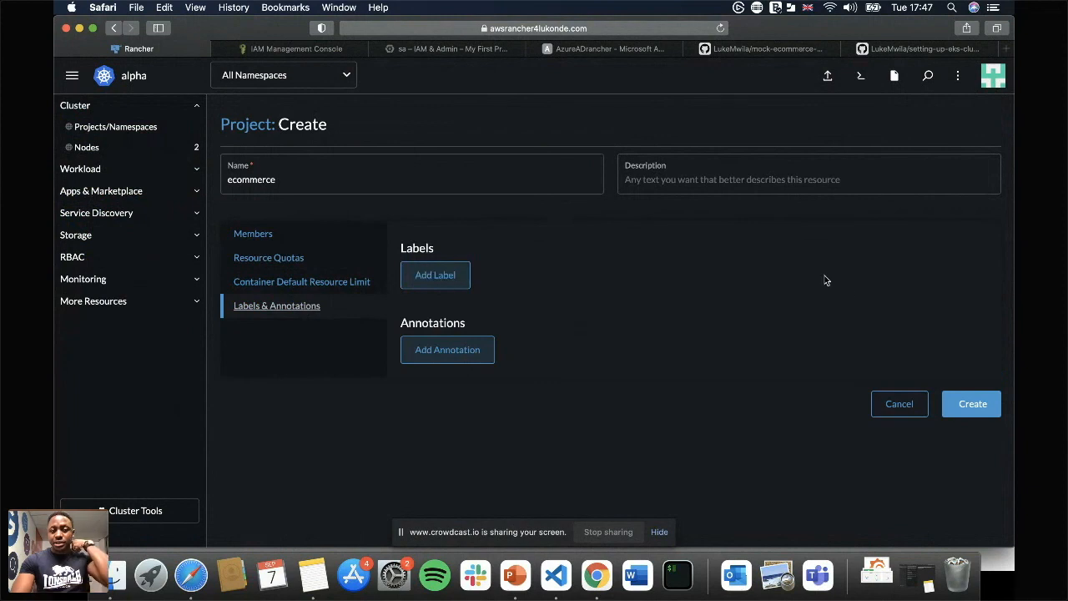
{"action": "left_click", "coordinate": [970, 404]}
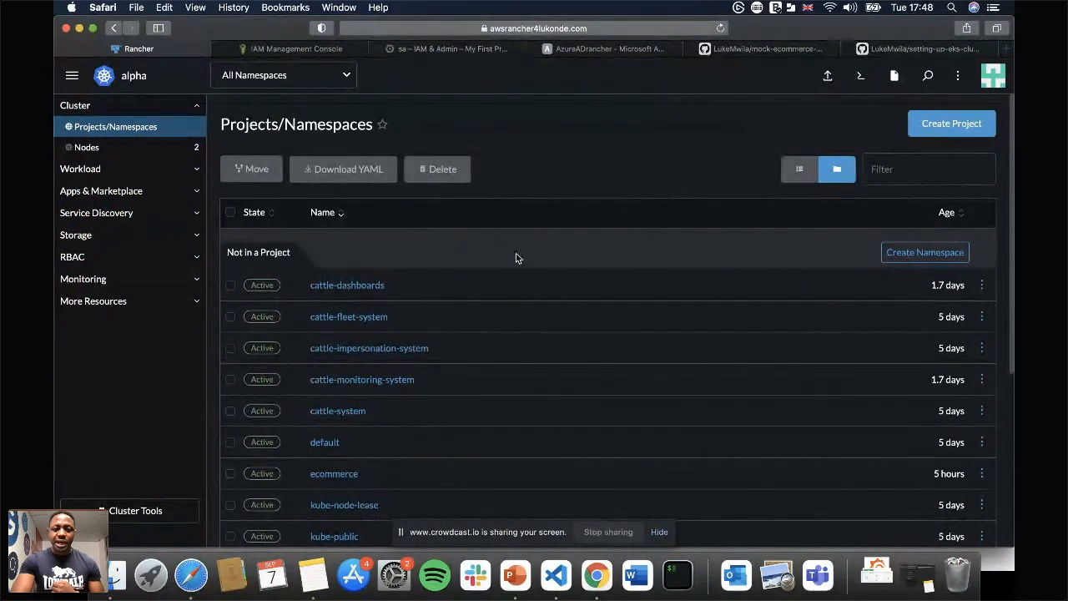
Begin a new namespace in the ecommerce project, named ecommerce with the description E Commerce namespace.
{"action": "scroll", "coordinate": [515, 255], "scroll_direction": "down", "scroll_amount": 5}
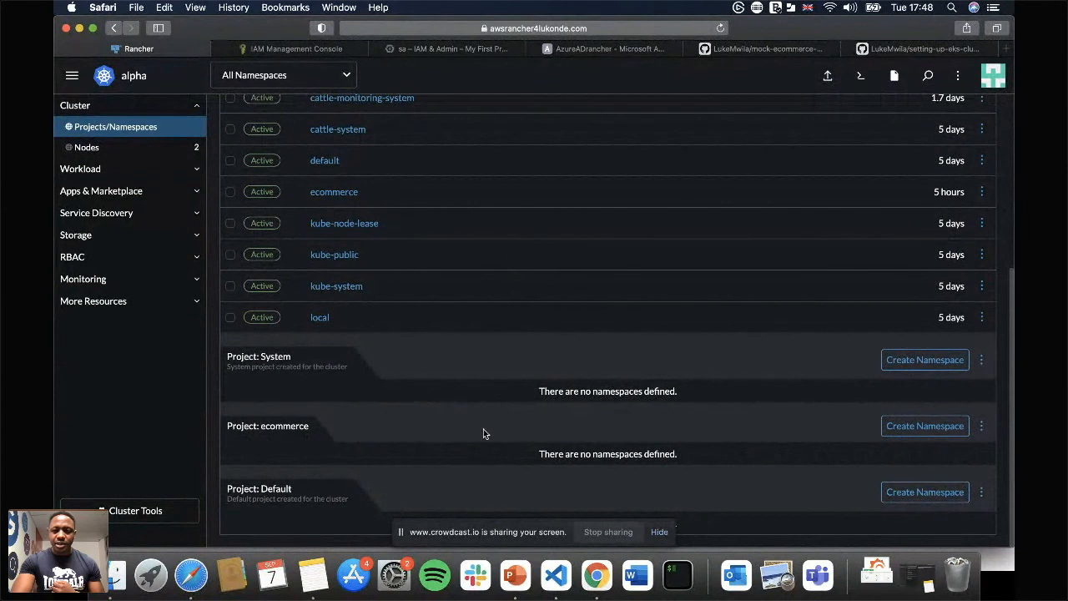
{"action": "left_click", "coordinate": [948, 426]}
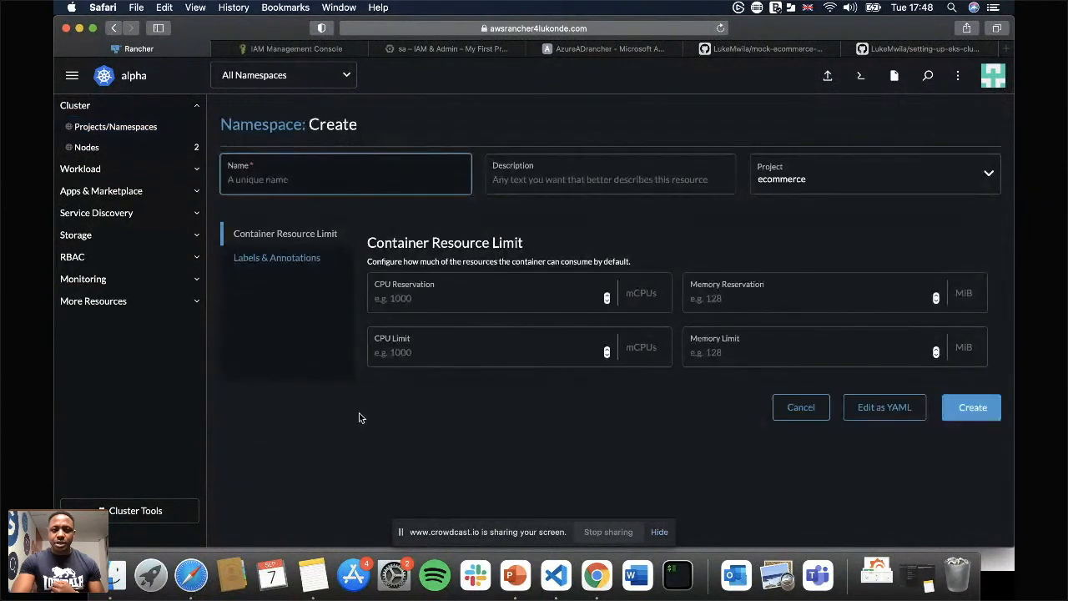
{"action": "type", "text": "ecommerce"}
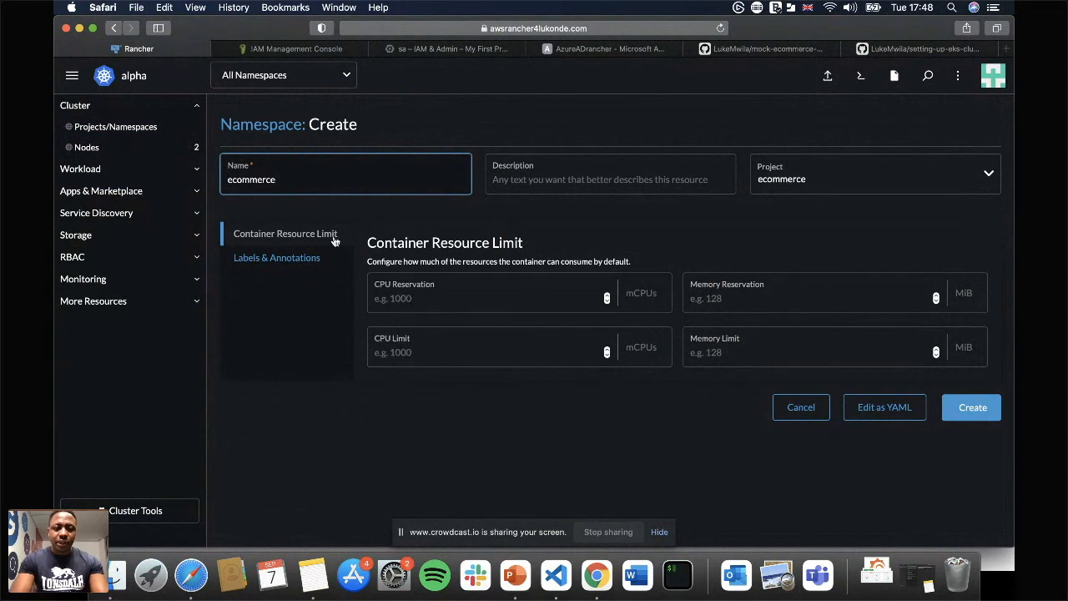
{"action": "left_click", "coordinate": [537, 178]}
{"action": "type", "text": "E"}
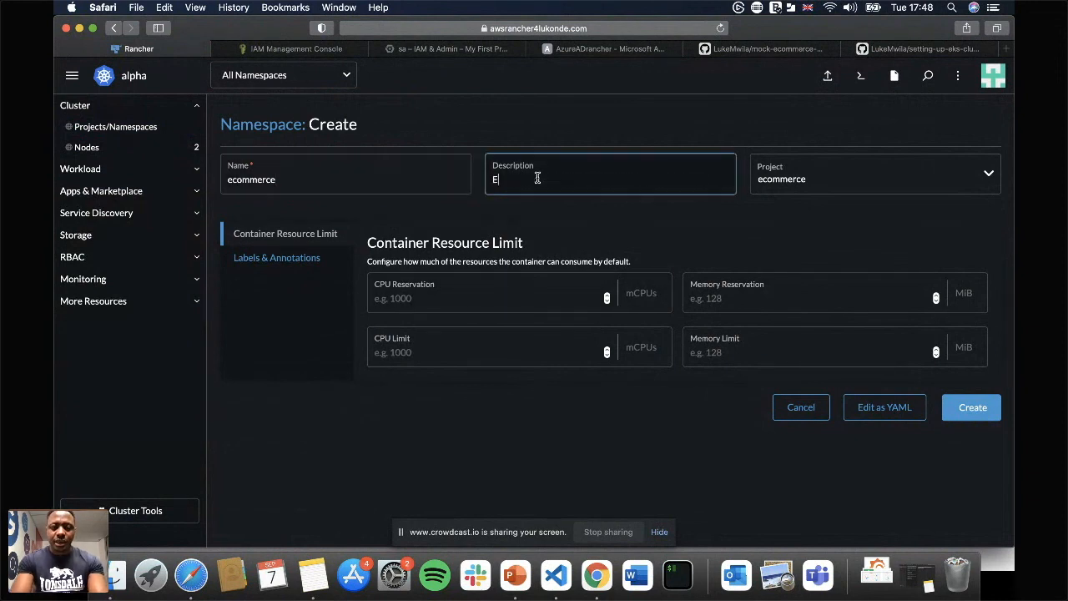
{"action": "type", "text": " Commerce na"}
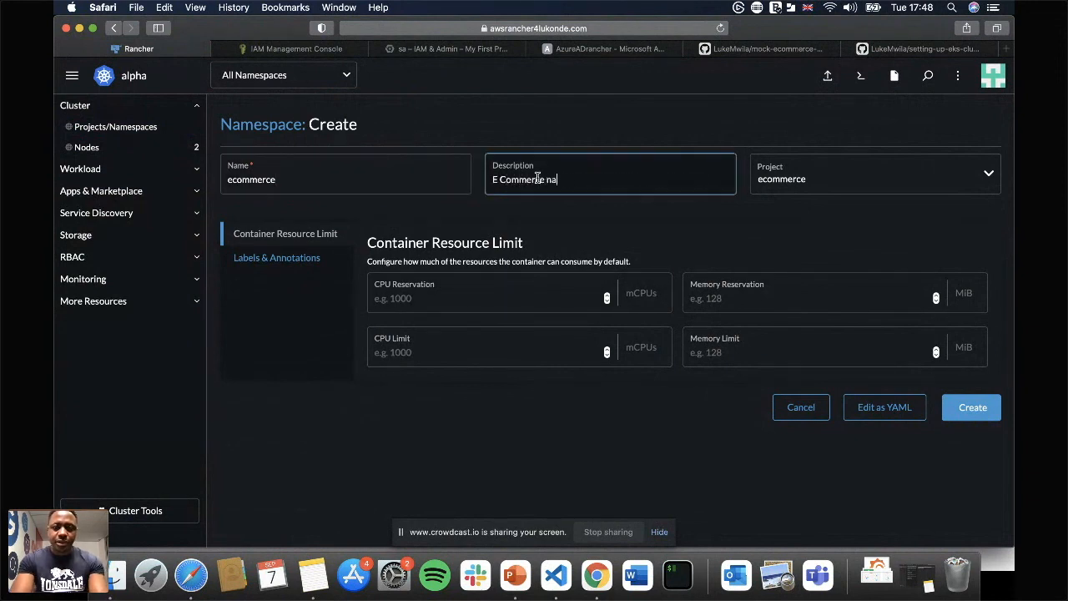
{"action": "type", "text": "mespace"}
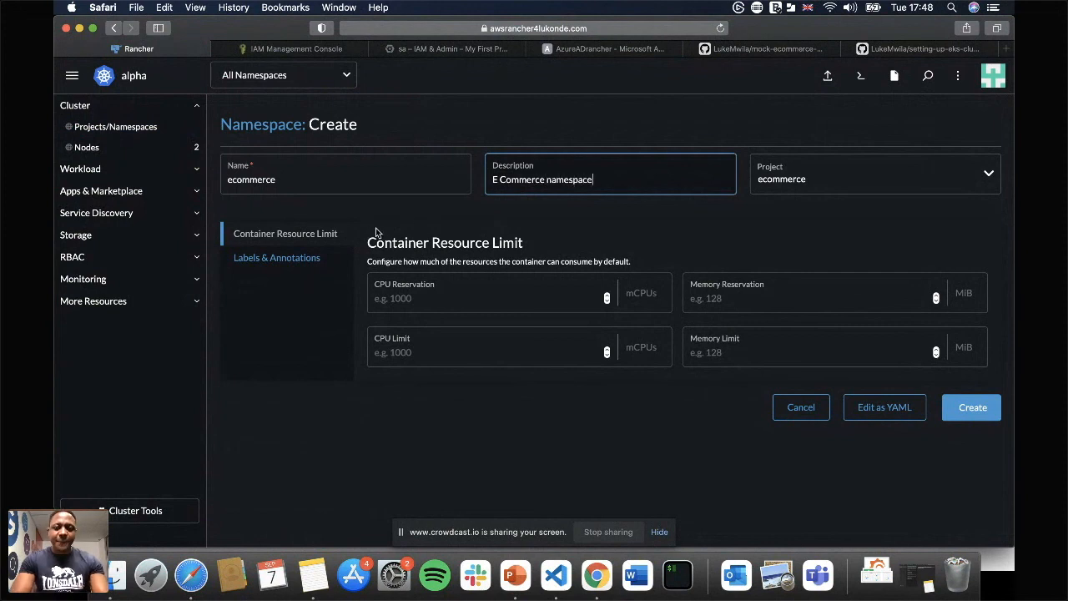
Add the label tier with value ecommerceBackend, try to create the namespace, and cancel the form.
{"action": "left_click", "coordinate": [265, 260]}
{"action": "left_click", "coordinate": [381, 274]}
{"action": "left_click", "coordinate": [431, 306]}
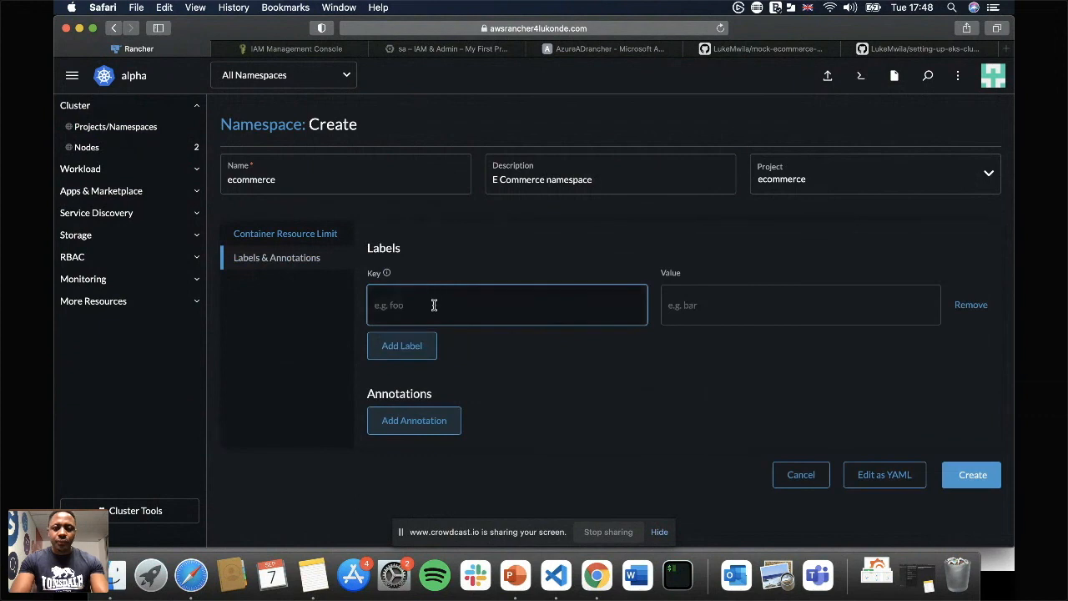
{"action": "type", "text": "tier"}
{"action": "key", "text": "Tab"}
{"action": "type", "text": "ec"}
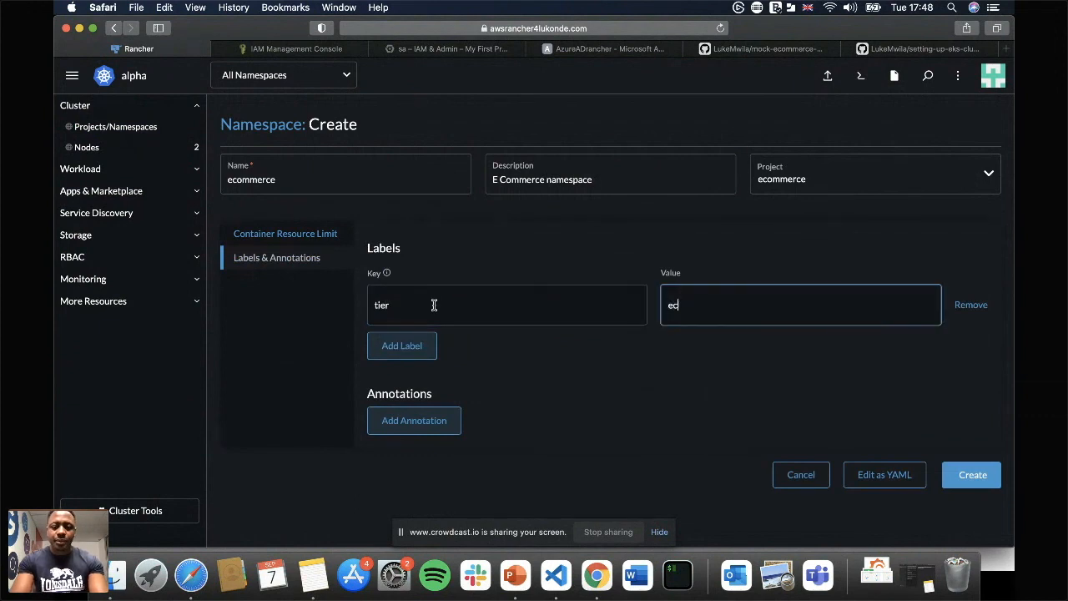
{"action": "type", "text": "ommerceBackend"}
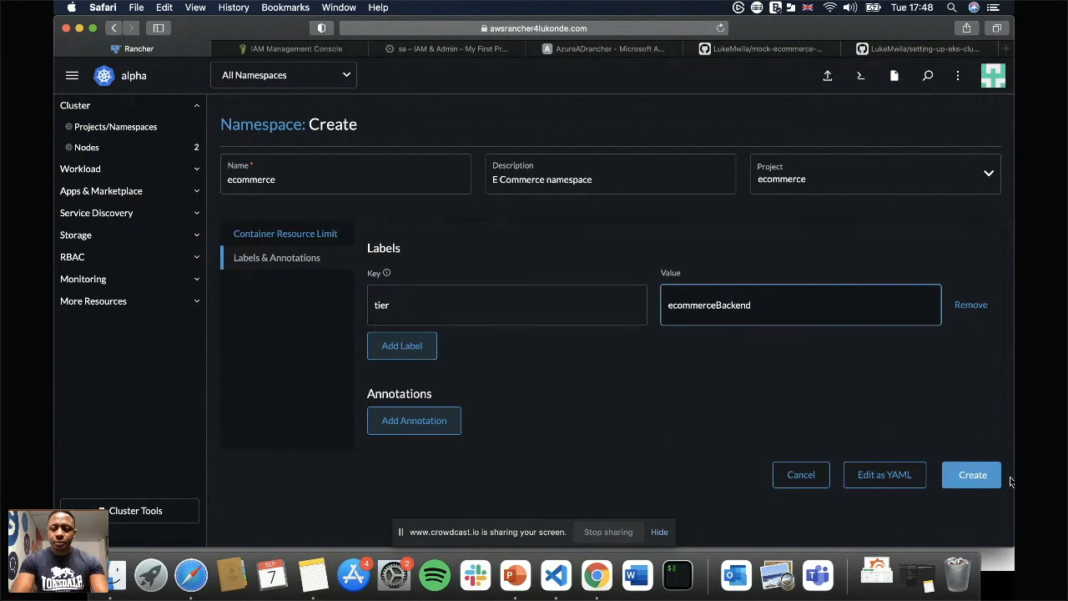
{"action": "left_click", "coordinate": [989, 477]}
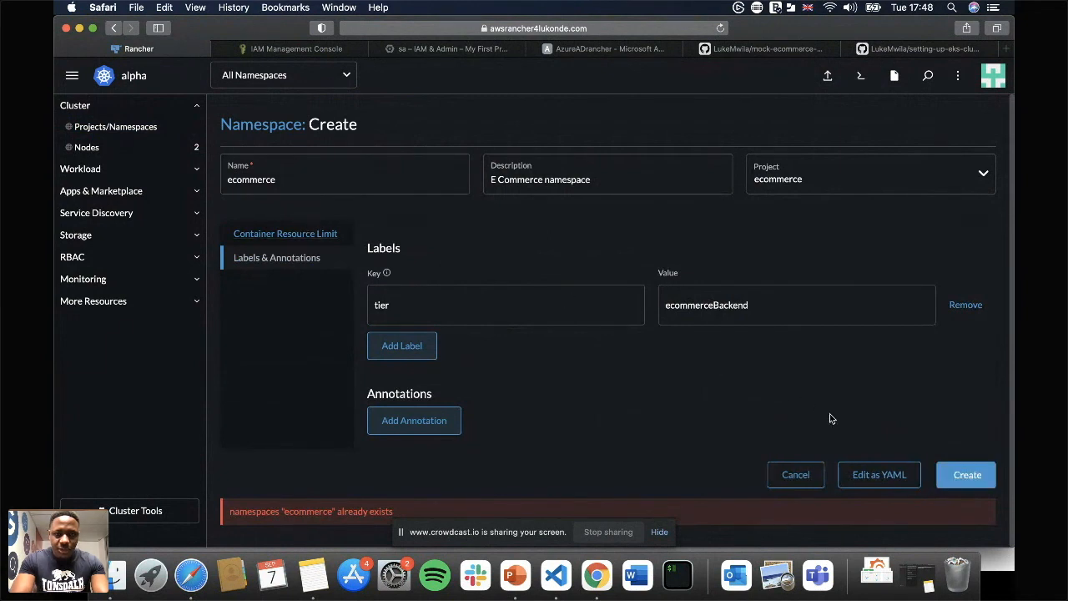
{"action": "left_click", "coordinate": [795, 474]}
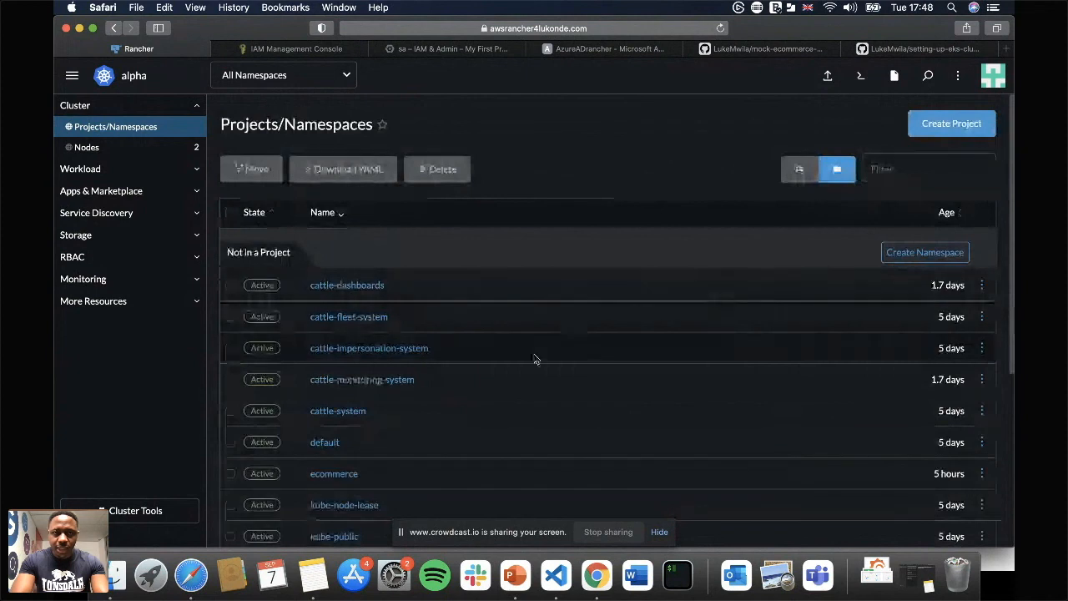
Delete the existing ecommerce namespace that is not in a project, confirming with its name.
{"action": "scroll", "coordinate": [535, 359], "scroll_direction": "down", "scroll_amount": 5}
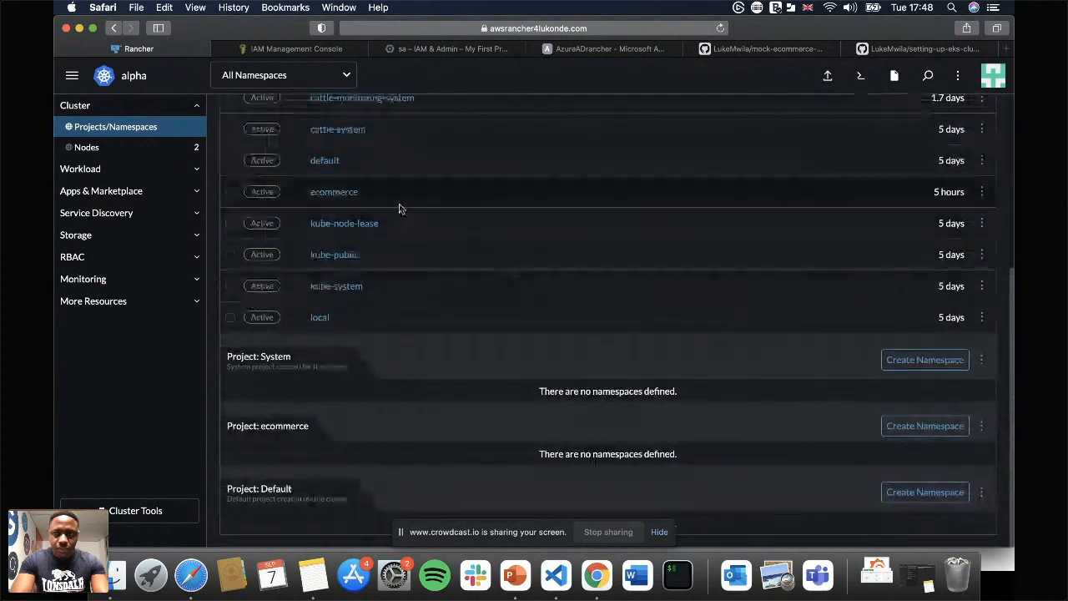
{"action": "scroll", "coordinate": [406, 231], "scroll_direction": "up", "scroll_amount": 4}
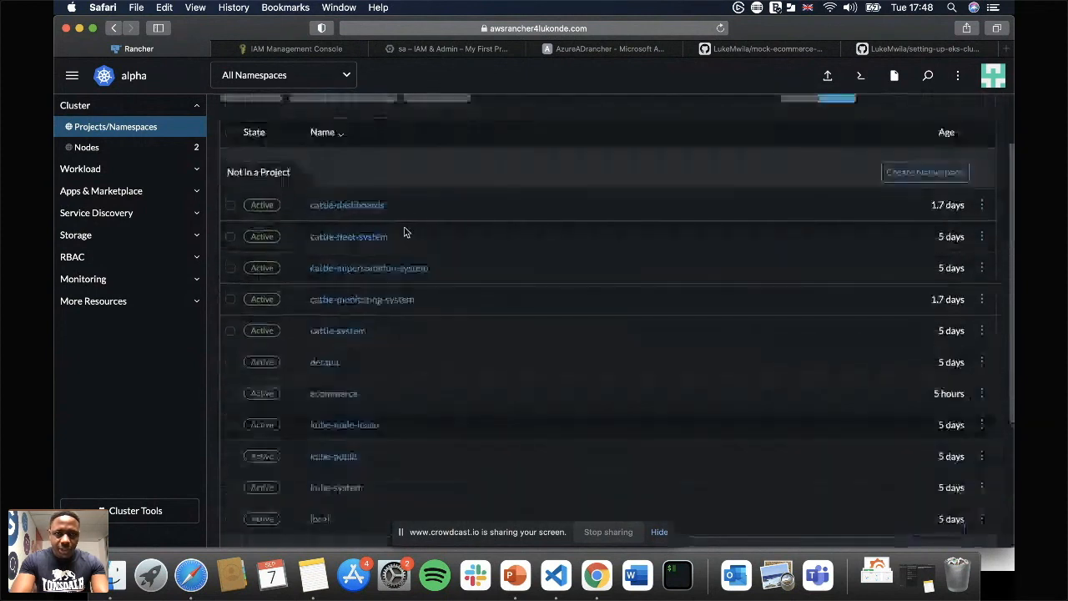
{"action": "scroll", "coordinate": [405, 231], "scroll_direction": "down", "scroll_amount": 3}
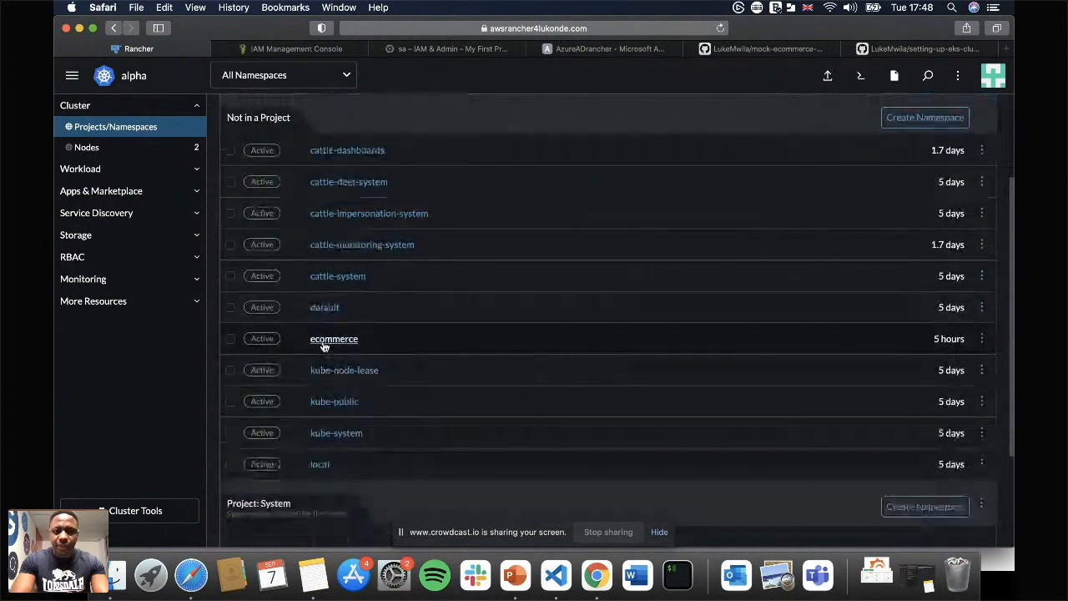
{"action": "left_click", "coordinate": [981, 340]}
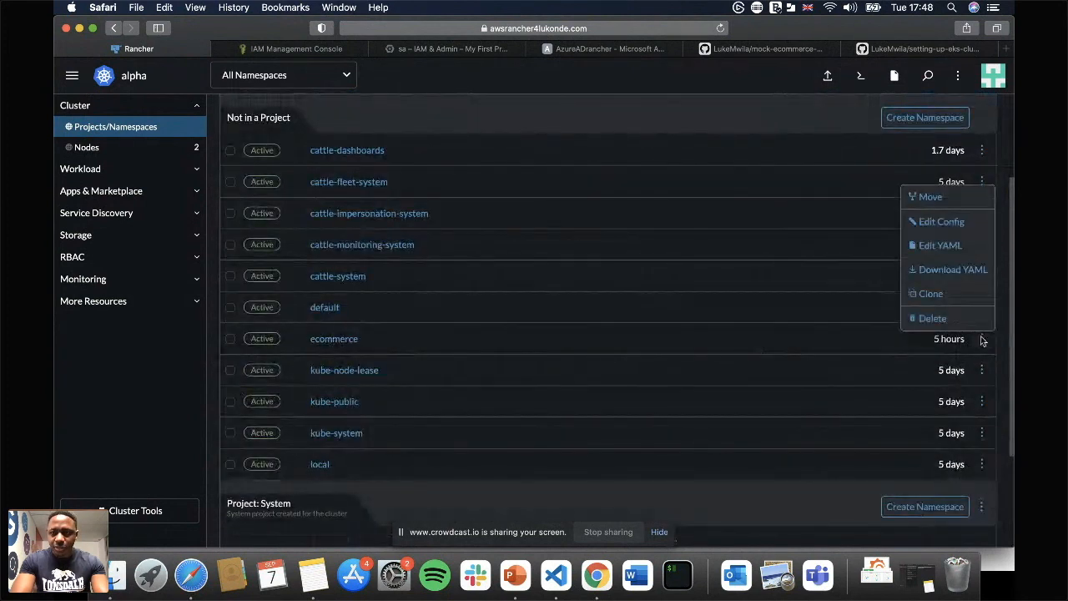
{"action": "left_click", "coordinate": [932, 318]}
{"action": "left_click", "coordinate": [527, 316]}
{"action": "type", "text": "eco"}
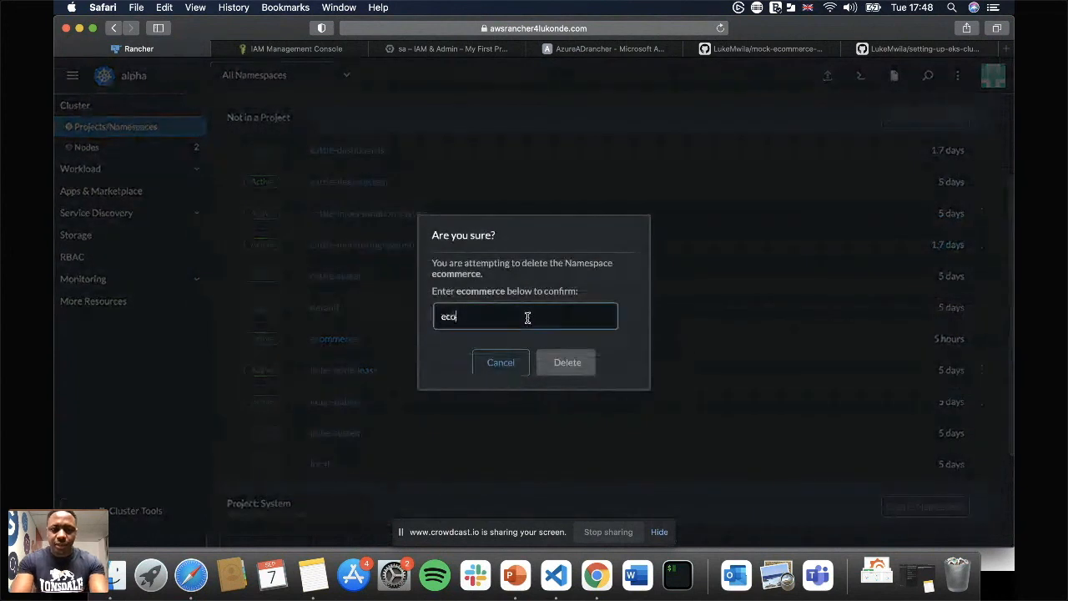
{"action": "type", "text": "mmerce"}
{"action": "left_click", "coordinate": [569, 357]}
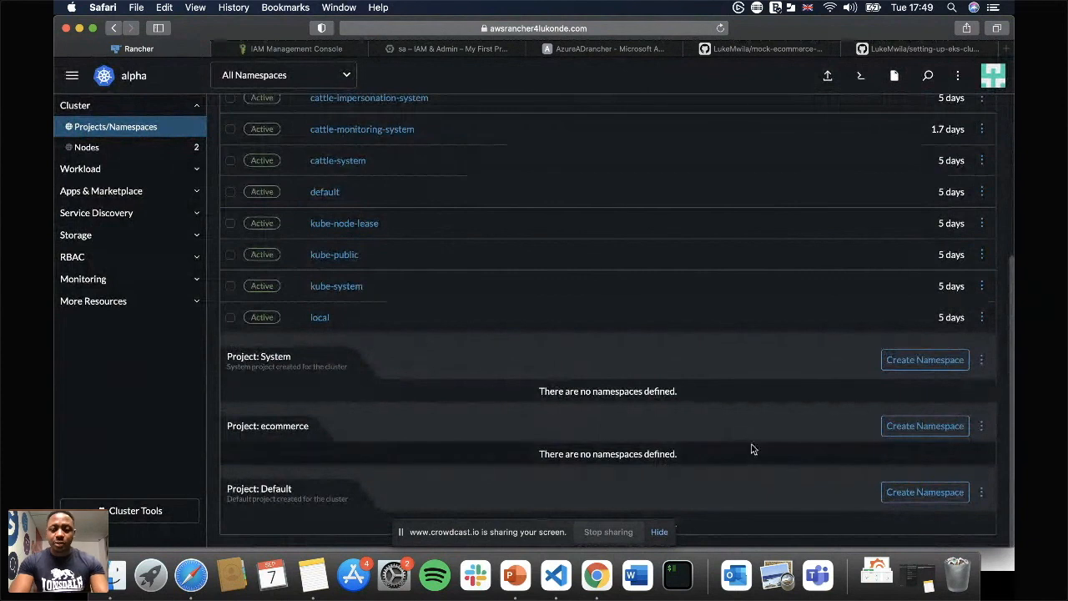
Try to create an ecommerce namespace in the ecommerce project with the label tier set to "ecommerce Backend".
{"action": "left_click", "coordinate": [942, 427]}
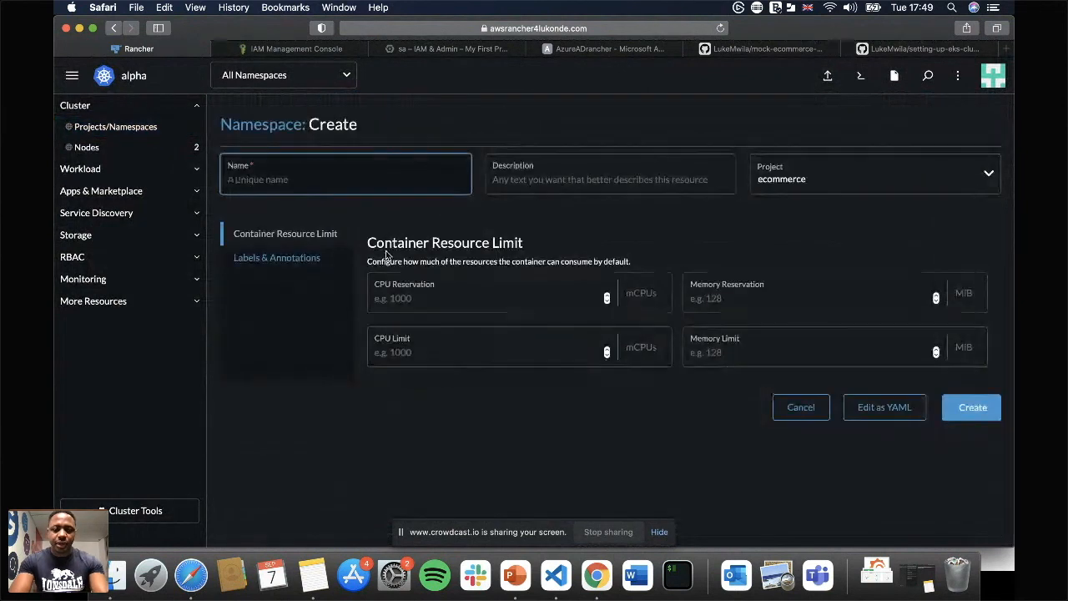
{"action": "type", "text": "ecommerce"}
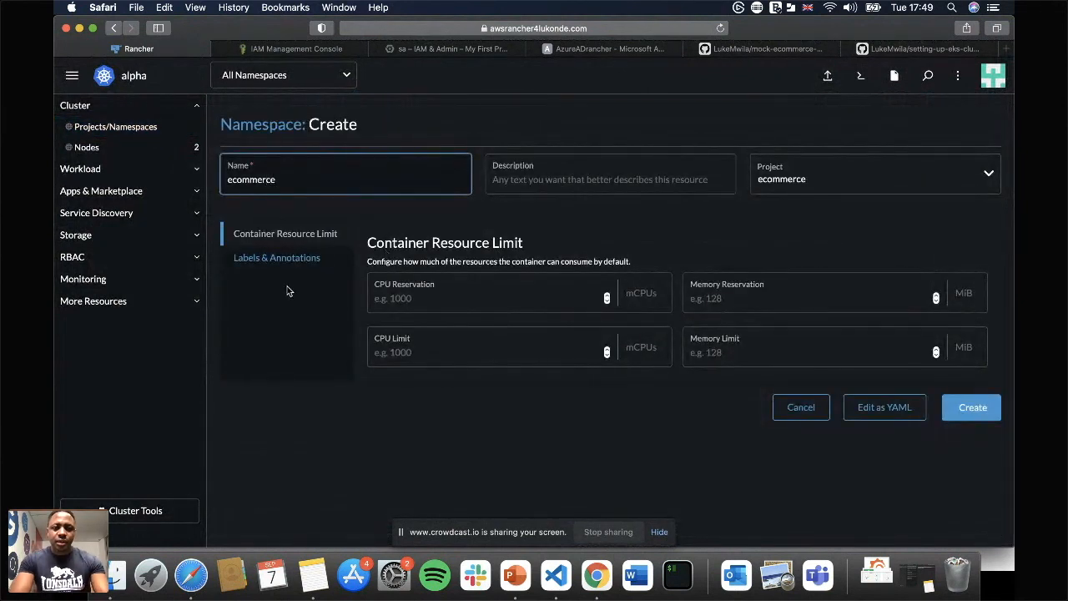
{"action": "left_click", "coordinate": [283, 258]}
{"action": "left_click", "coordinate": [417, 276]}
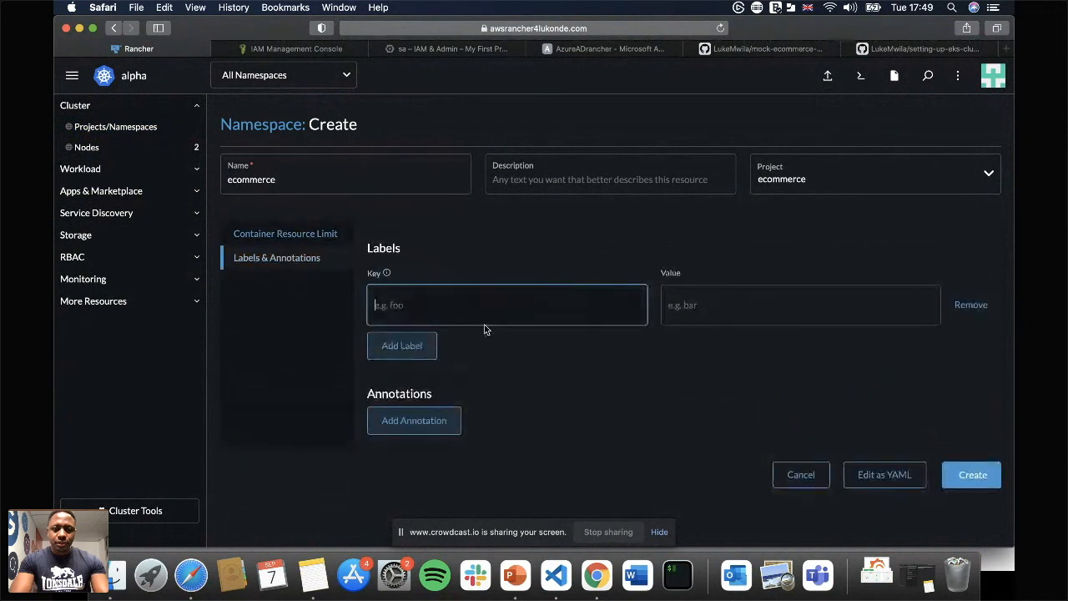
{"action": "type", "text": "tier"}
{"action": "key", "text": "Tab"}
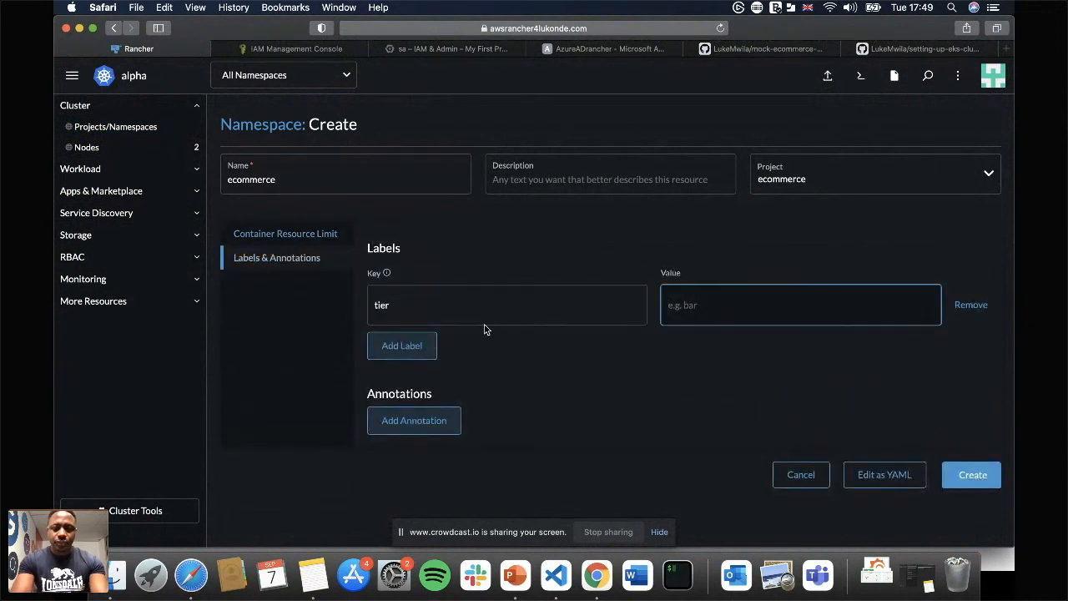
{"action": "type", "text": "ecc"}
{"action": "type", "text": "omme"}
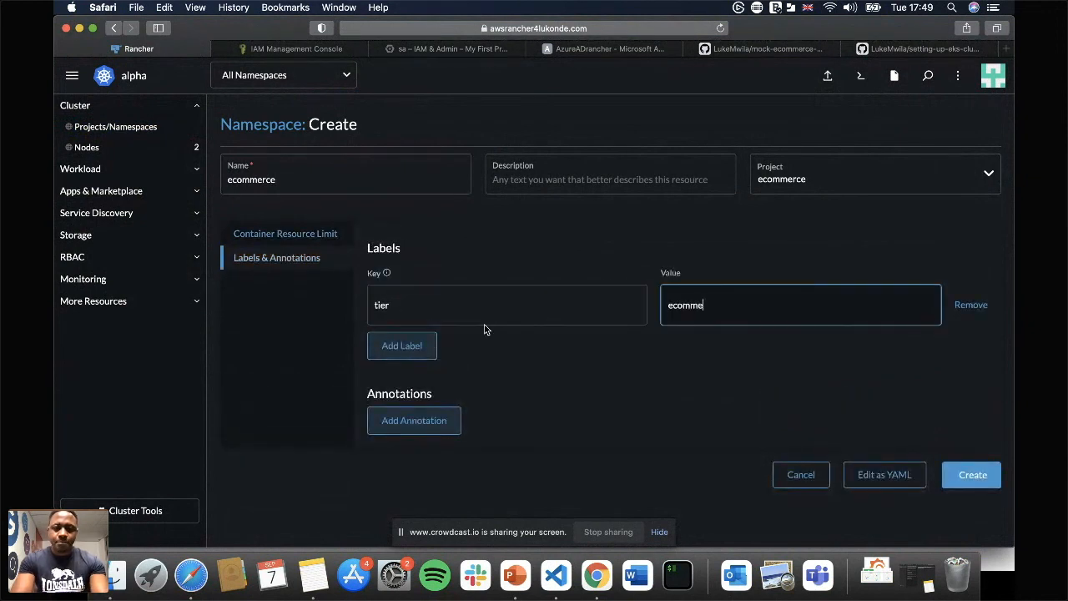
{"action": "type", "text": "rce Backend"}
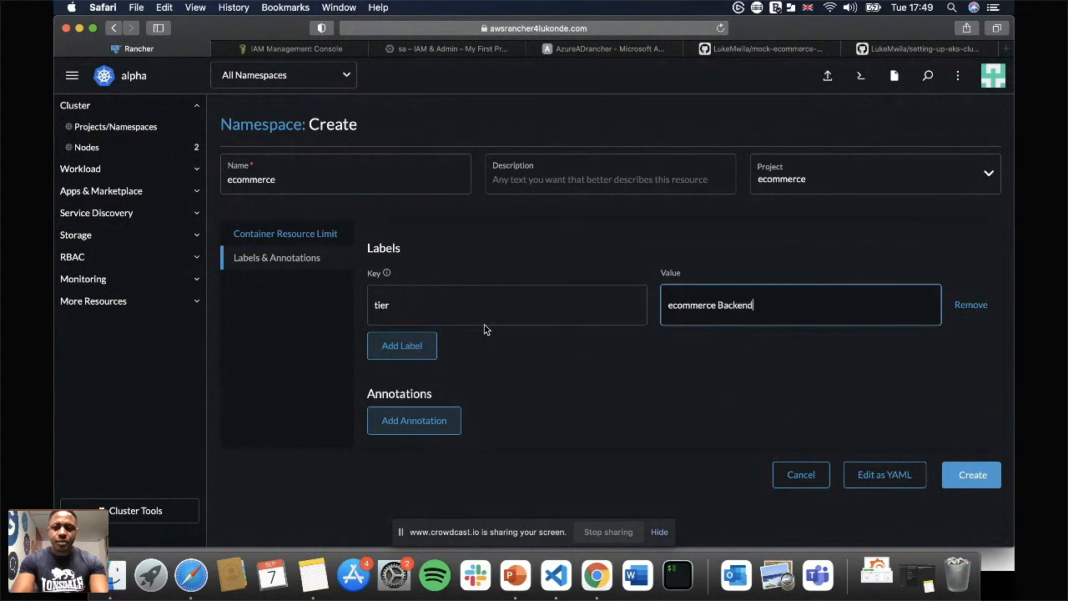
{"action": "key", "text": "Return"}
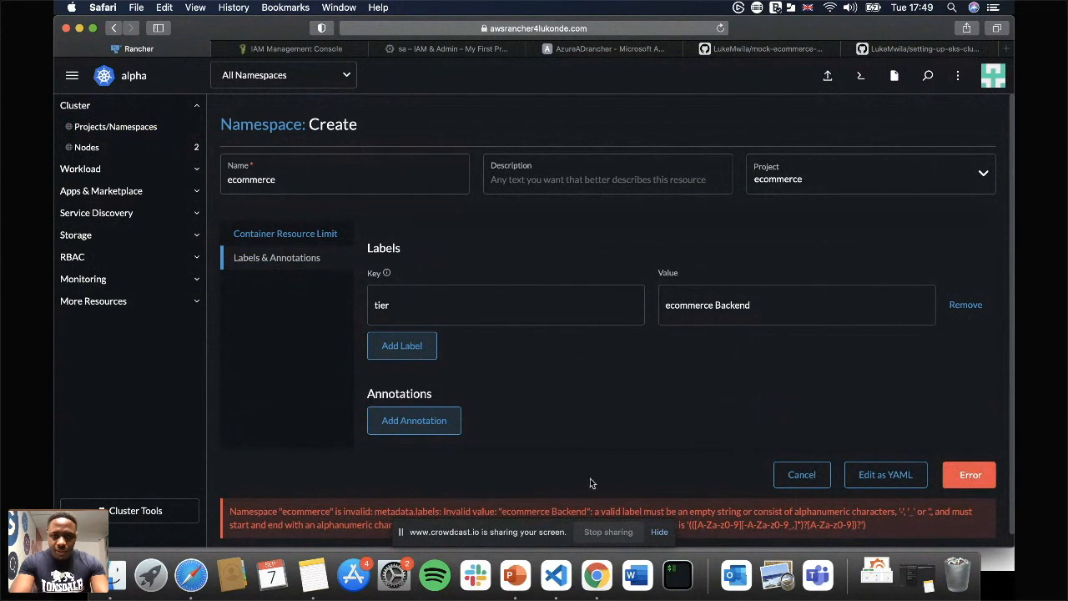
Correct the tier label's value to ecommerceBackend and create the namespace.
{"action": "left_click", "coordinate": [715, 305]}
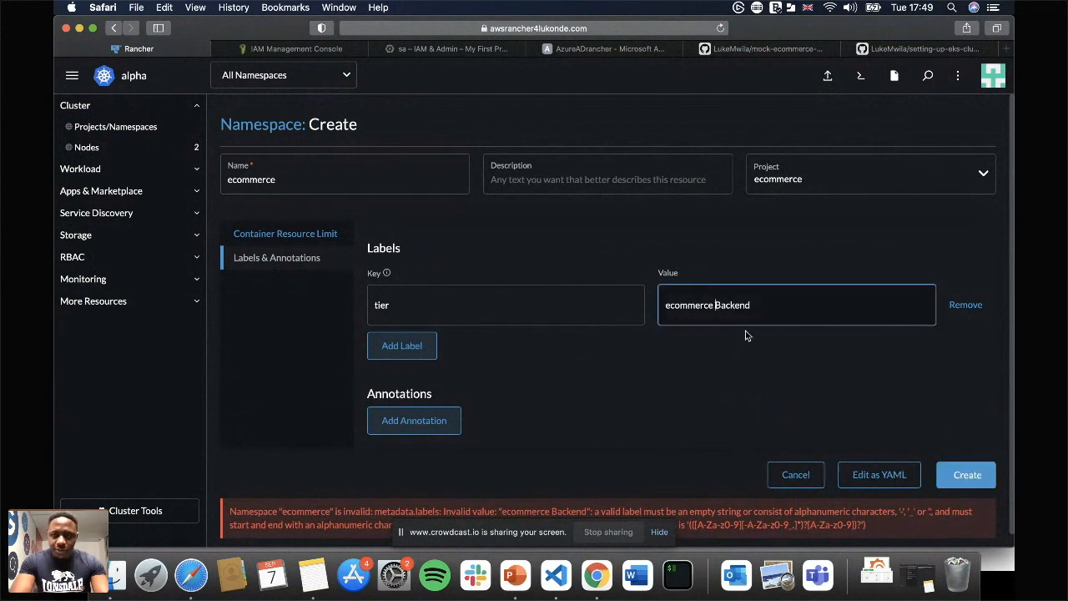
{"action": "key", "text": "BackSpace"}
{"action": "left_click", "coordinate": [792, 330]}
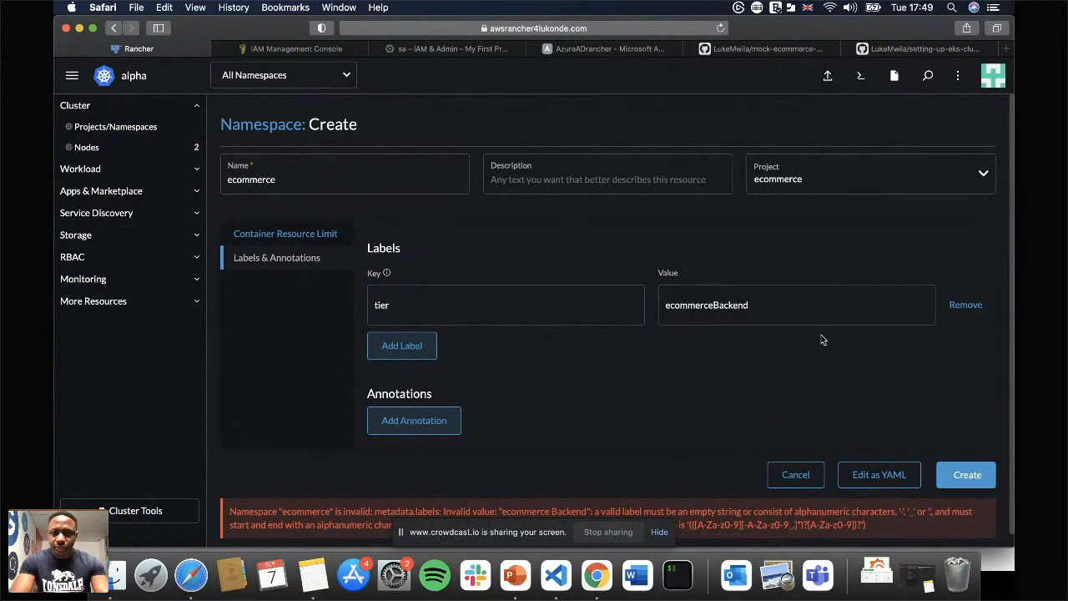
{"action": "left_click", "coordinate": [965, 475]}
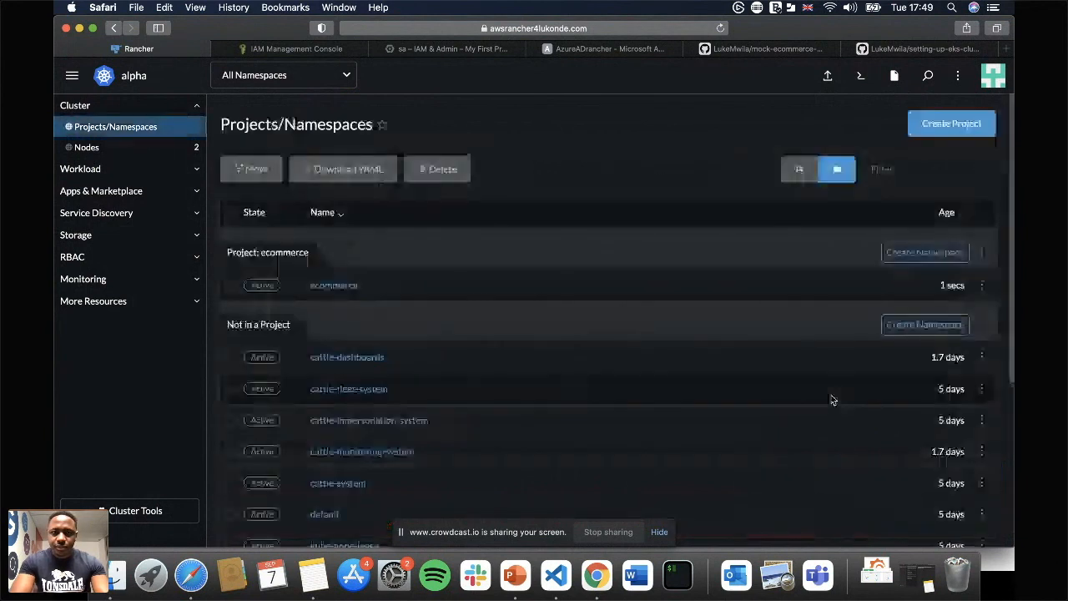
Look through the projects and namespaces list and open the details of the new ecommerce namespace.
{"action": "scroll", "coordinate": [831, 399], "scroll_direction": "down", "scroll_amount": 5}
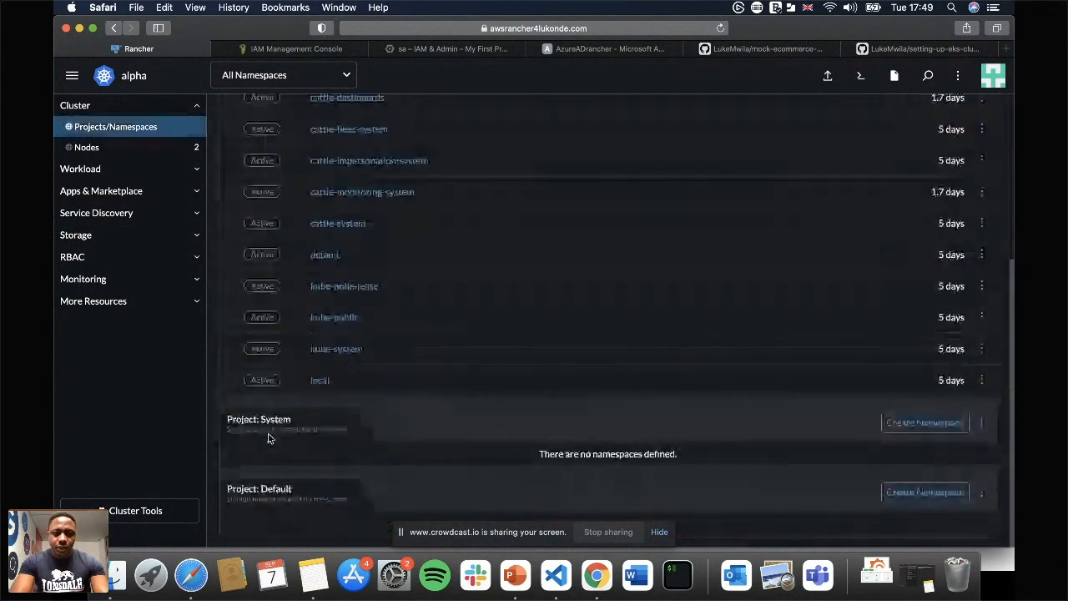
{"action": "scroll", "coordinate": [428, 416], "scroll_direction": "up", "scroll_amount": 4}
{"action": "scroll", "coordinate": [429, 416], "scroll_direction": "up", "scroll_amount": 1}
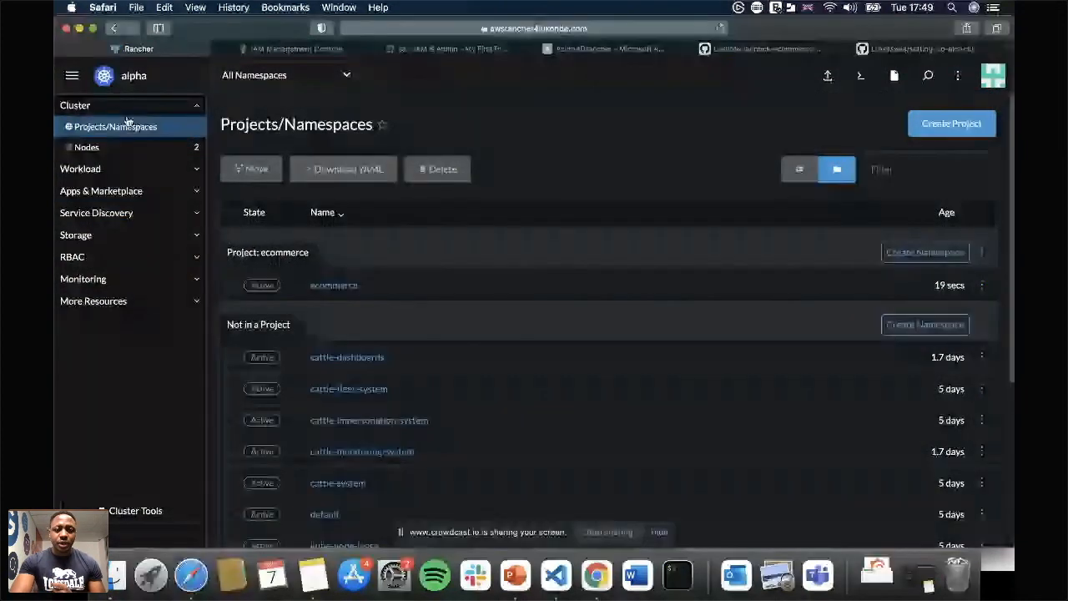
{"action": "left_click", "coordinate": [335, 286]}
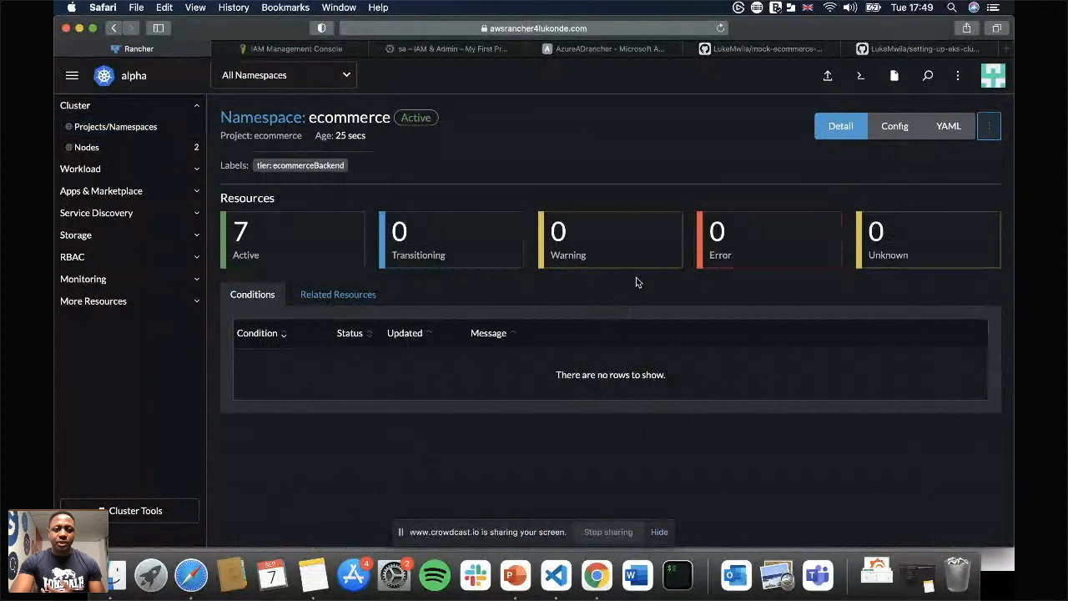
Return to the projects and namespaces list and open the ecommerce project's configuration for editing.
{"action": "left_click", "coordinate": [141, 127]}
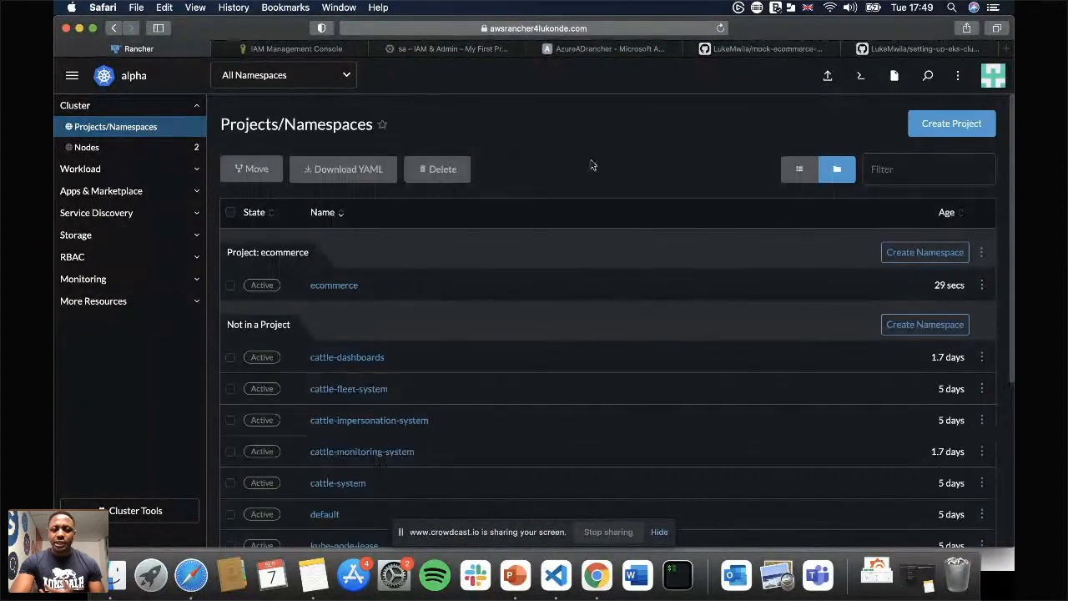
{"action": "left_click", "coordinate": [982, 252]}
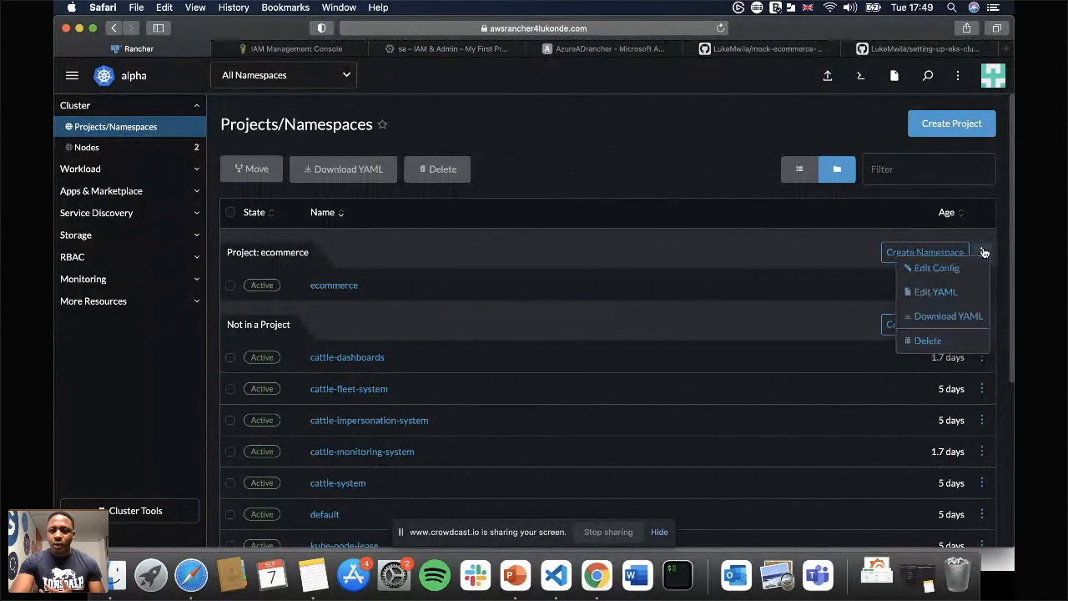
{"action": "left_click", "coordinate": [937, 268]}
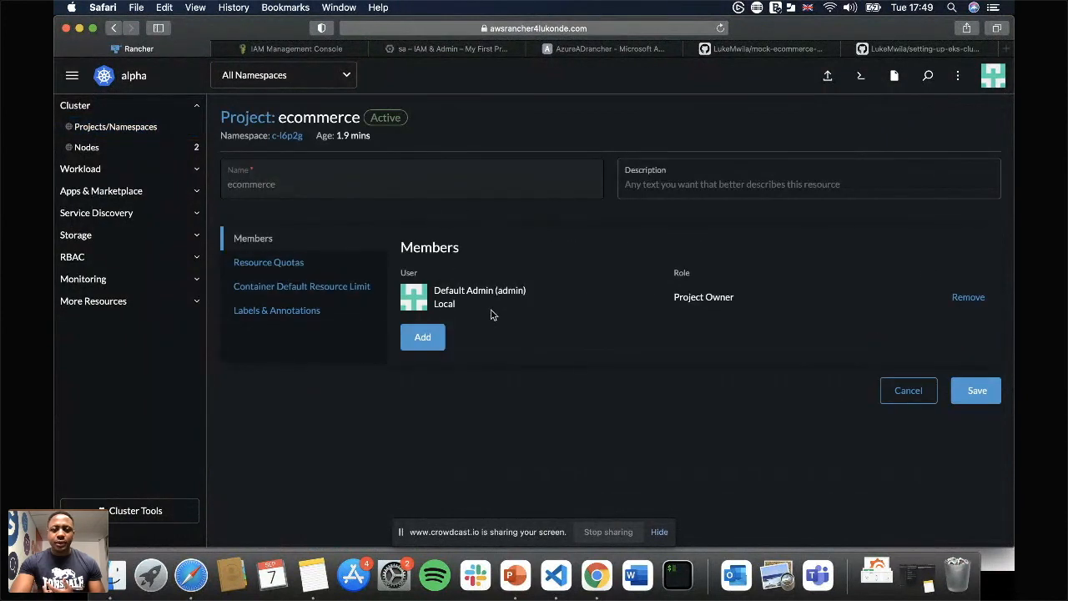
Start adding a member to the ecommerce project with the Owner permission.
{"action": "left_click", "coordinate": [423, 338]}
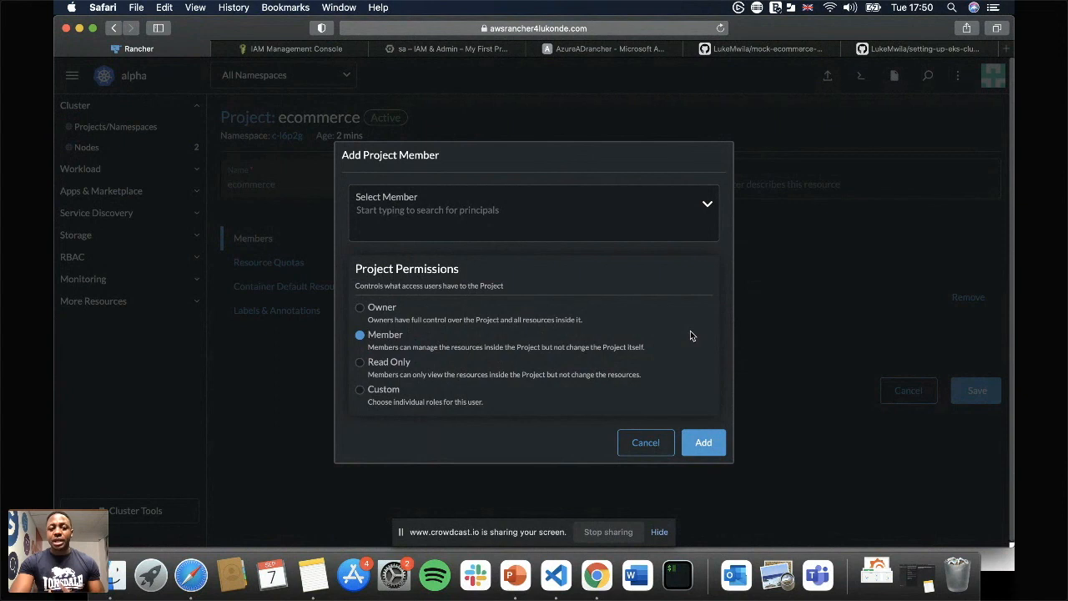
{"action": "left_click", "coordinate": [380, 311]}
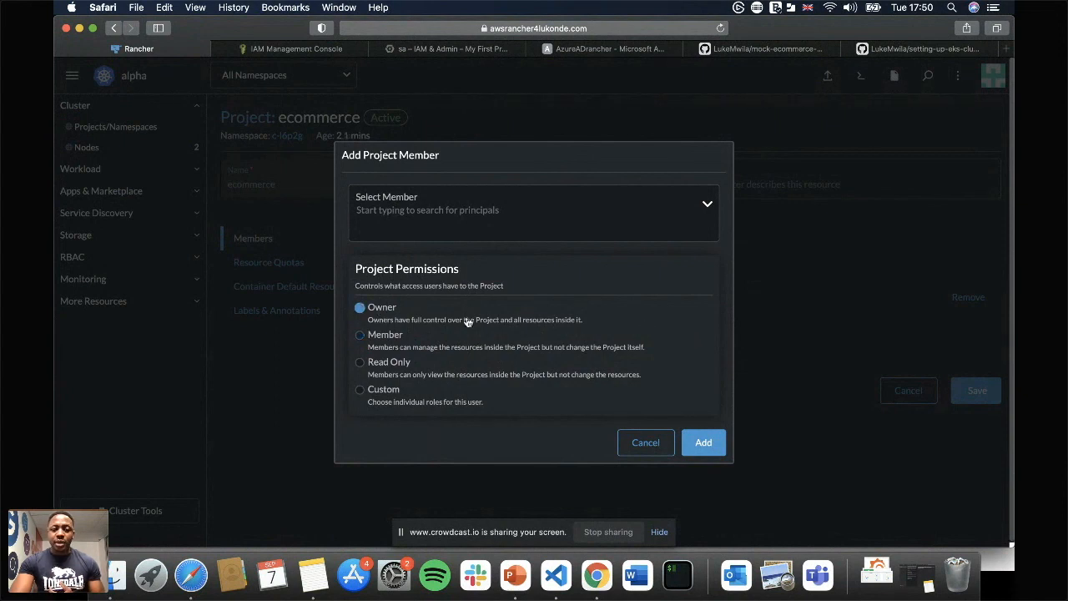
Try to find and select the local user obiwan as the new project member.
{"action": "left_click", "coordinate": [602, 216]}
{"action": "type", "text": "obiwan"}
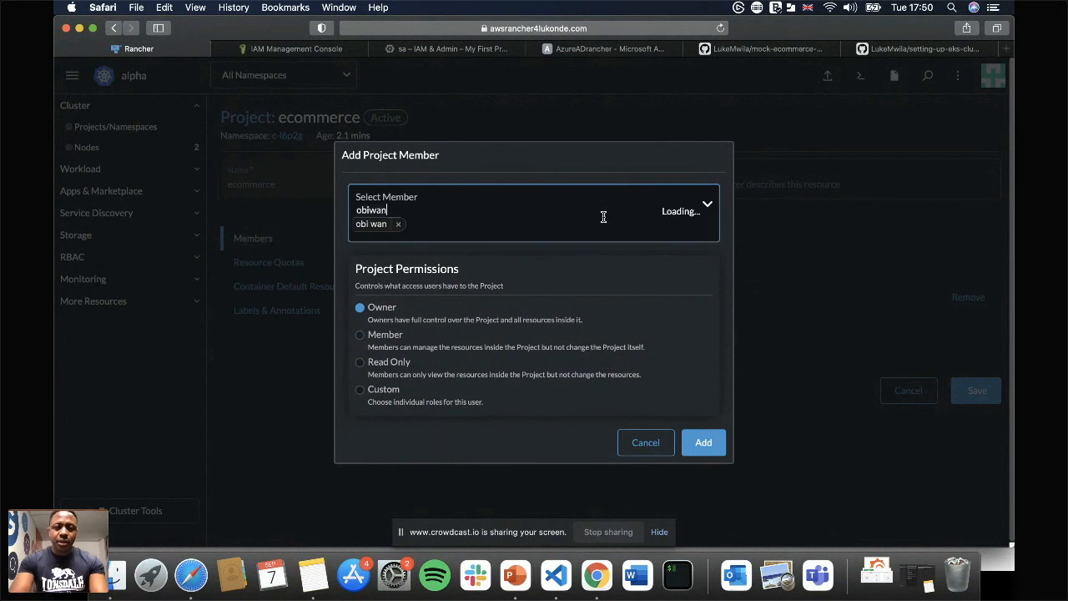
{"action": "left_click", "coordinate": [454, 241]}
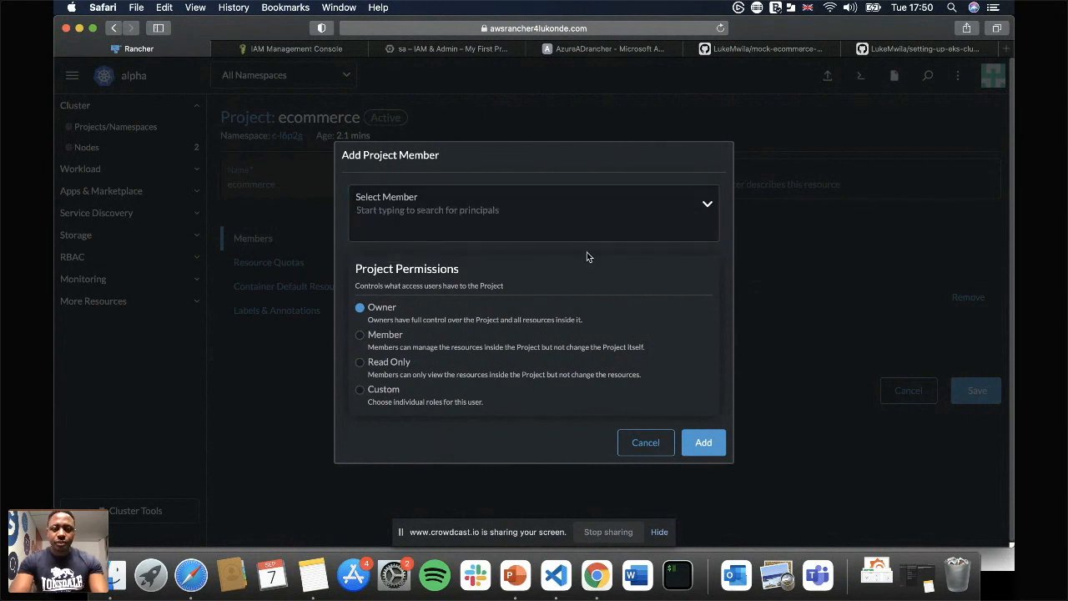
{"action": "left_click", "coordinate": [535, 222]}
{"action": "type", "text": "obi"}
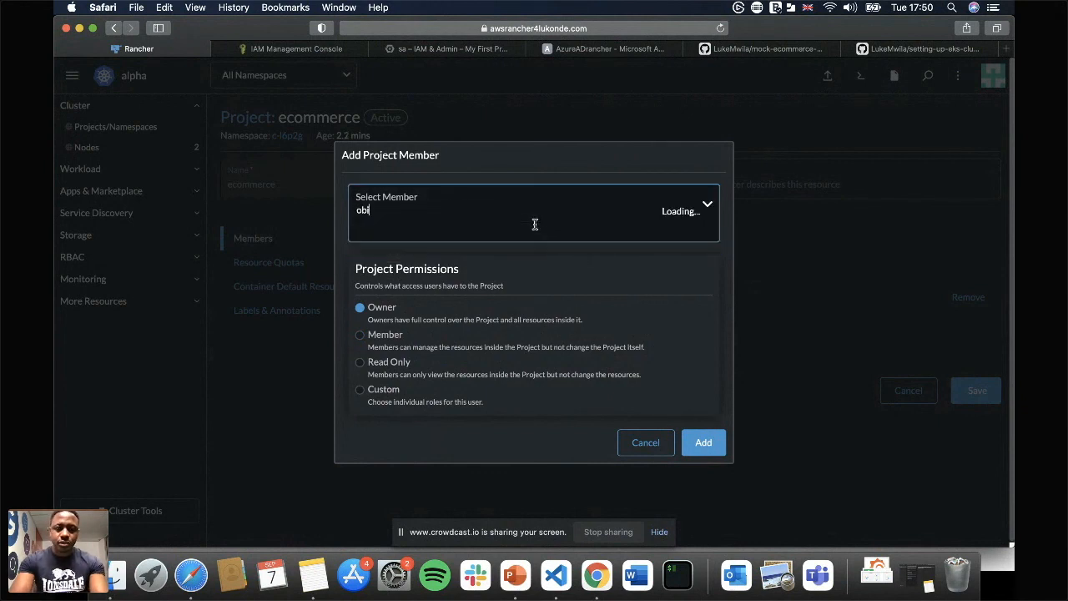
{"action": "type", "text": "wa"}
{"action": "left_click", "coordinate": [425, 240]}
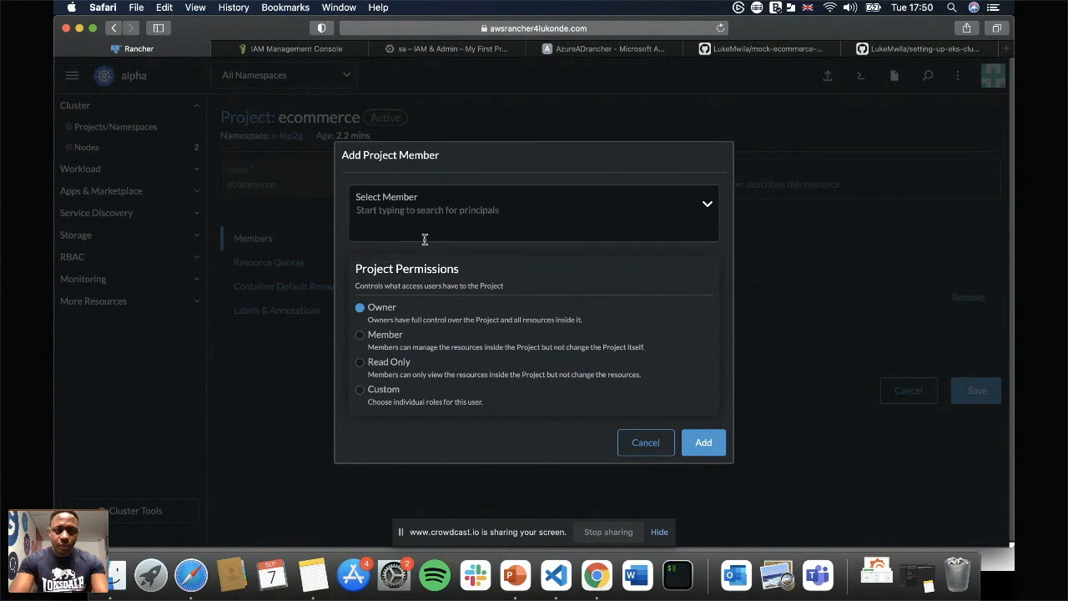
Search for "obi", add the local user obiwan as a project member, and save the ecommerce project.
{"action": "left_click", "coordinate": [398, 219]}
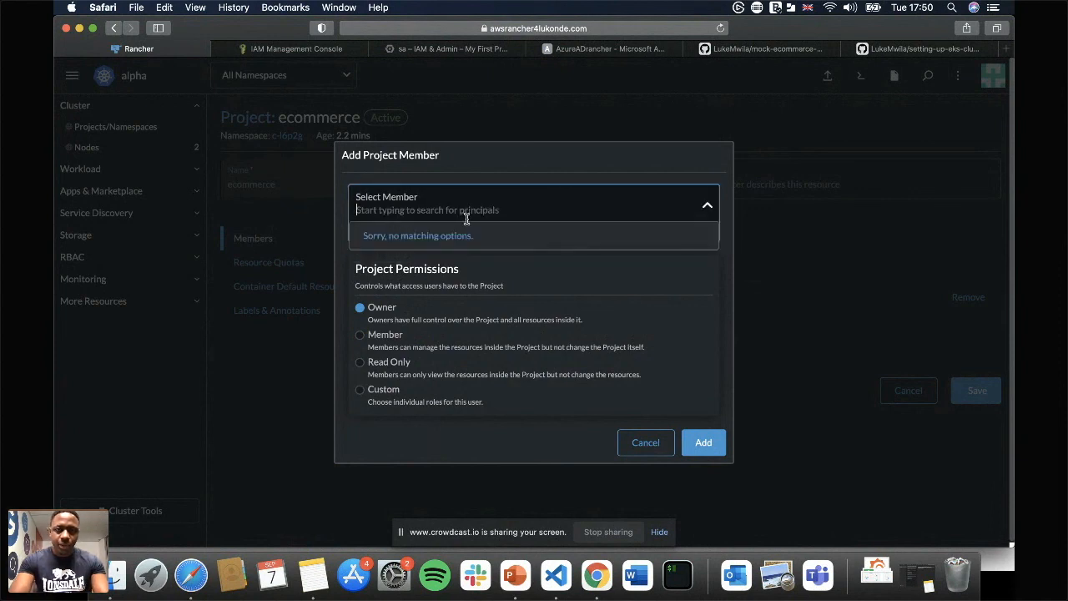
{"action": "type", "text": "obi"}
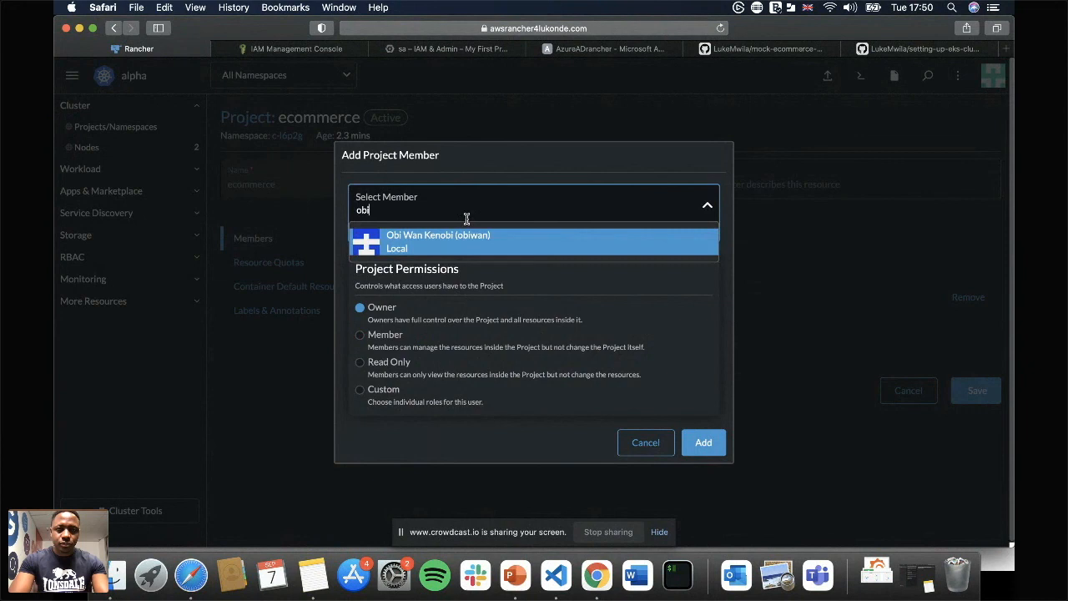
{"action": "left_click", "coordinate": [388, 248]}
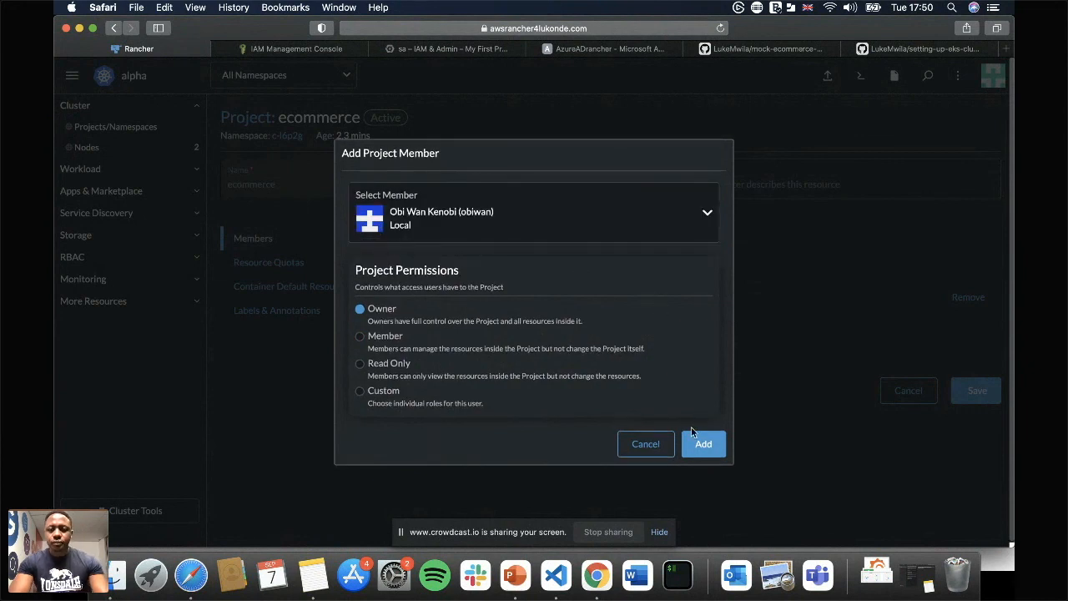
{"action": "left_click", "coordinate": [703, 445]}
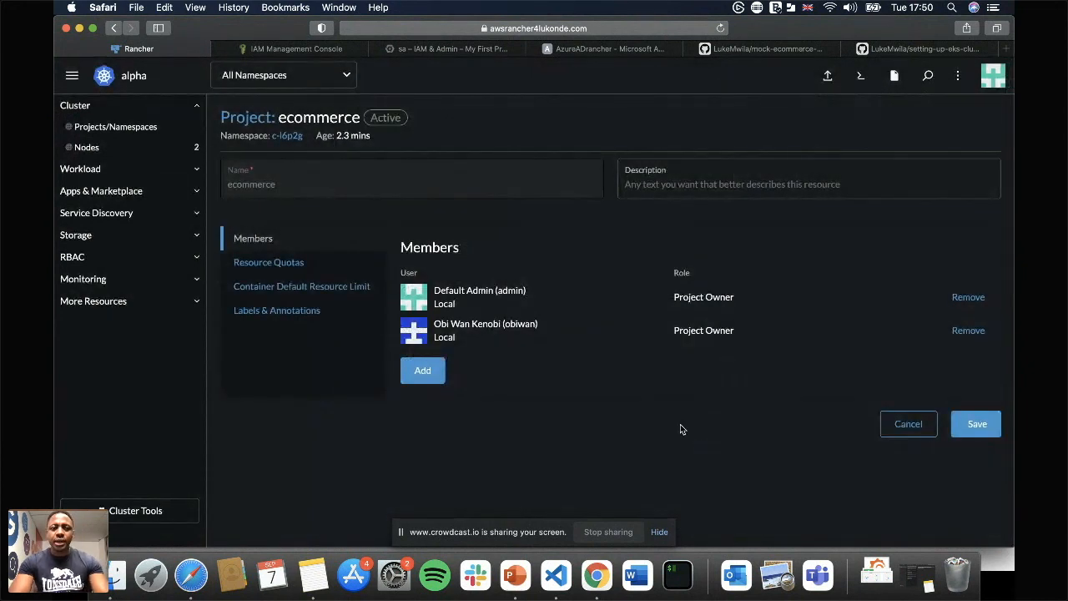
{"action": "left_click", "coordinate": [978, 426]}
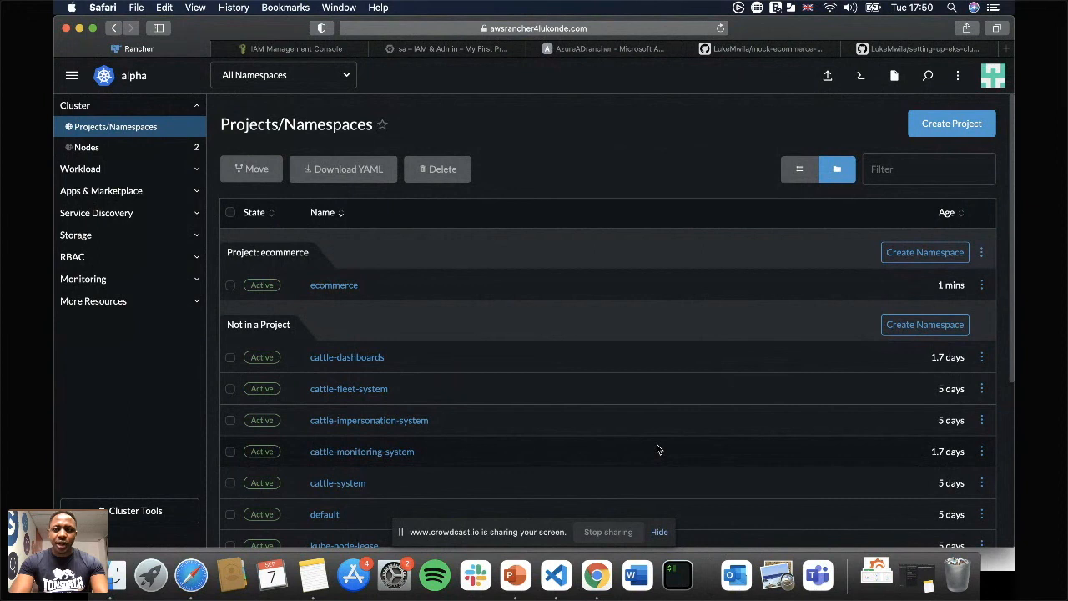
Log out of the admin account and log in as the local user obiwan with the account password.
{"action": "left_click", "coordinate": [995, 77]}
{"action": "left_click", "coordinate": [930, 199]}
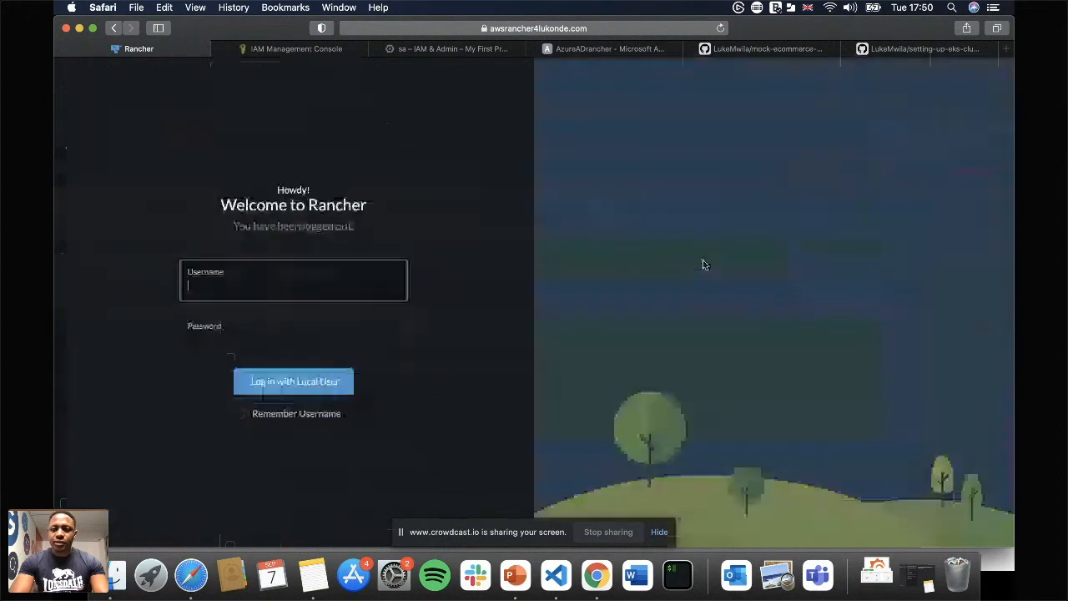
{"action": "type", "text": "obiwan"}
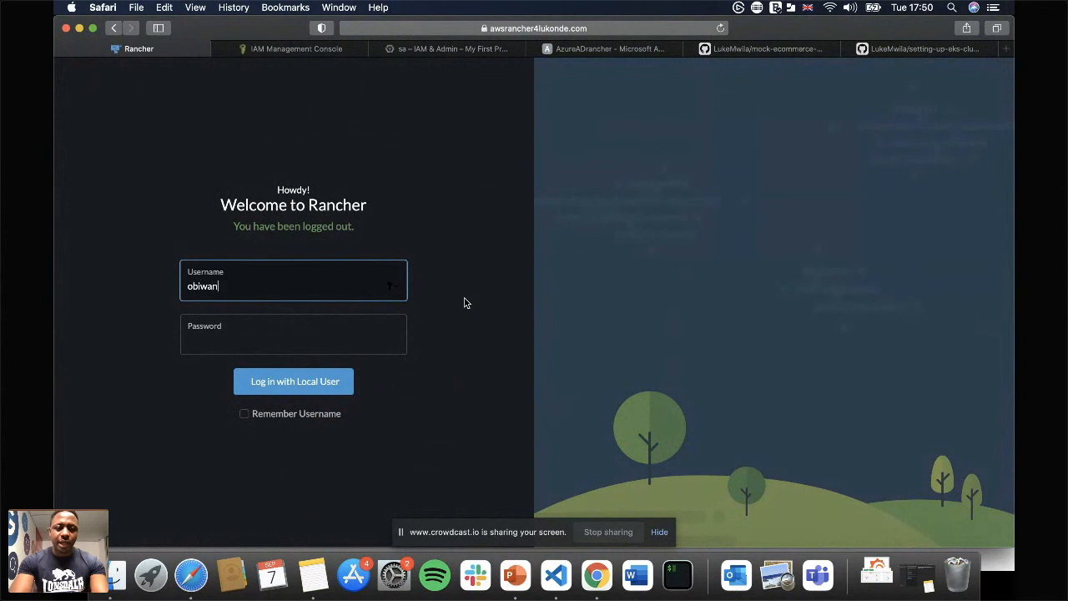
{"action": "key", "text": "Tab"}
{"action": "type", "text": "*****"}
{"action": "key", "text": "Return"}
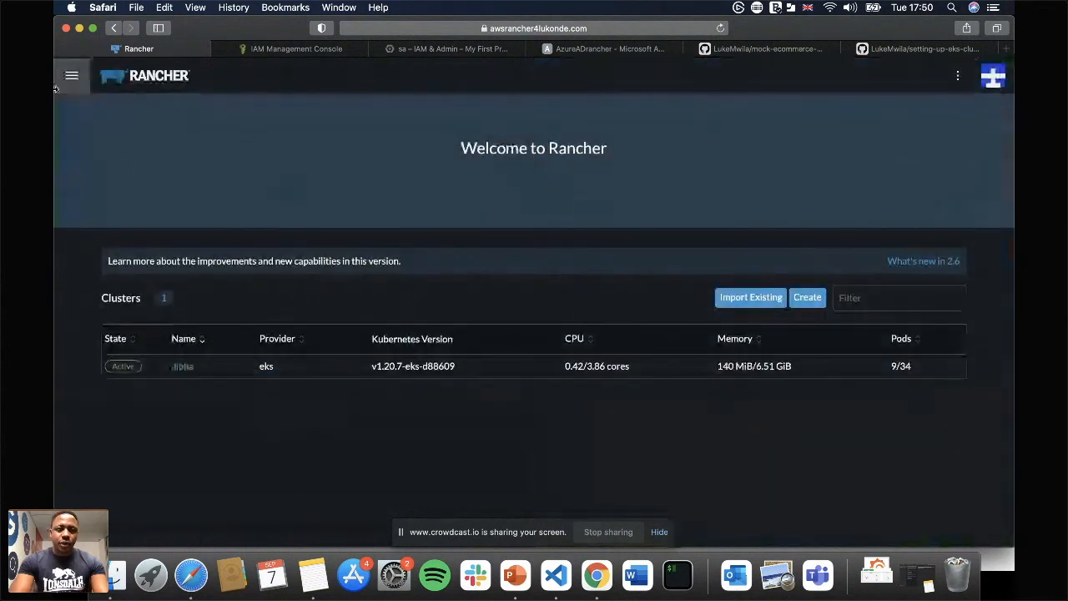
Open the alpha cluster, look over its dashboard, and go to its projects and namespaces.
{"action": "left_click", "coordinate": [71, 75]}
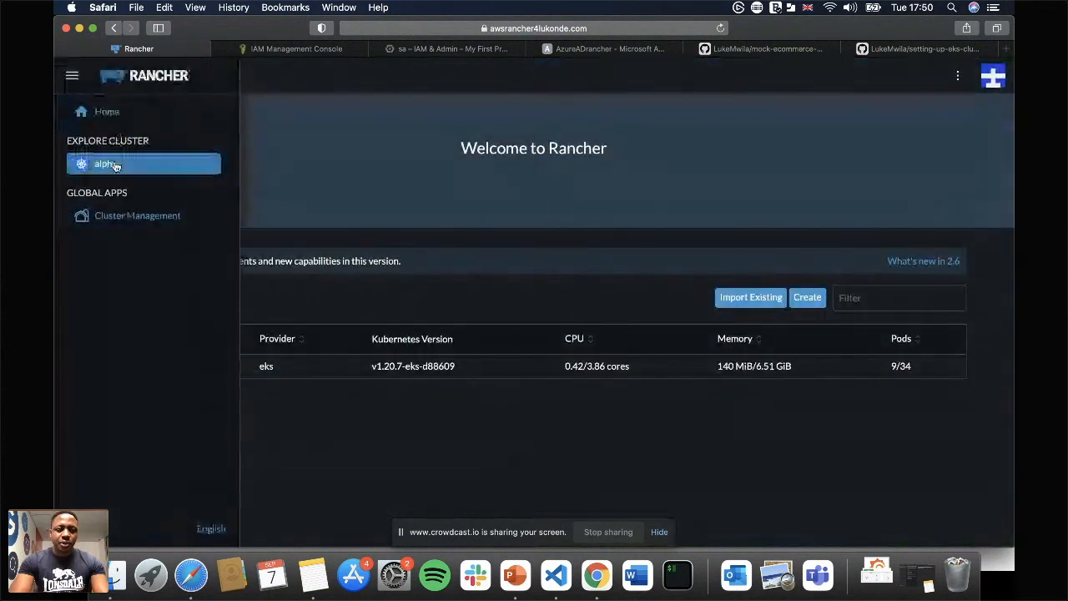
{"action": "left_click", "coordinate": [117, 164]}
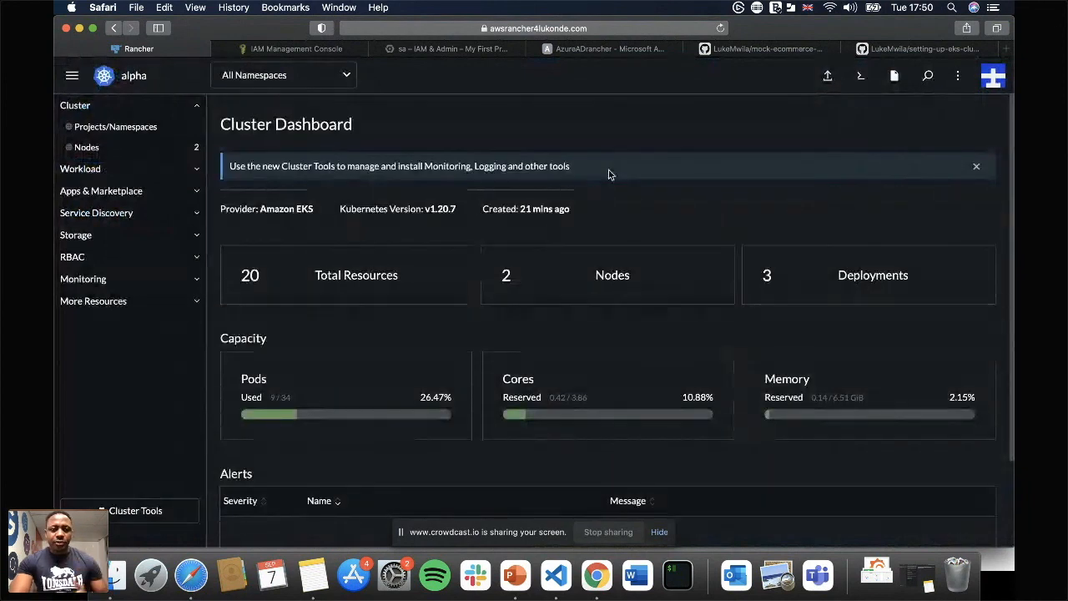
{"action": "scroll", "coordinate": [660, 280], "scroll_direction": "down", "scroll_amount": 1}
{"action": "scroll", "coordinate": [660, 286], "scroll_direction": "down", "scroll_amount": 3}
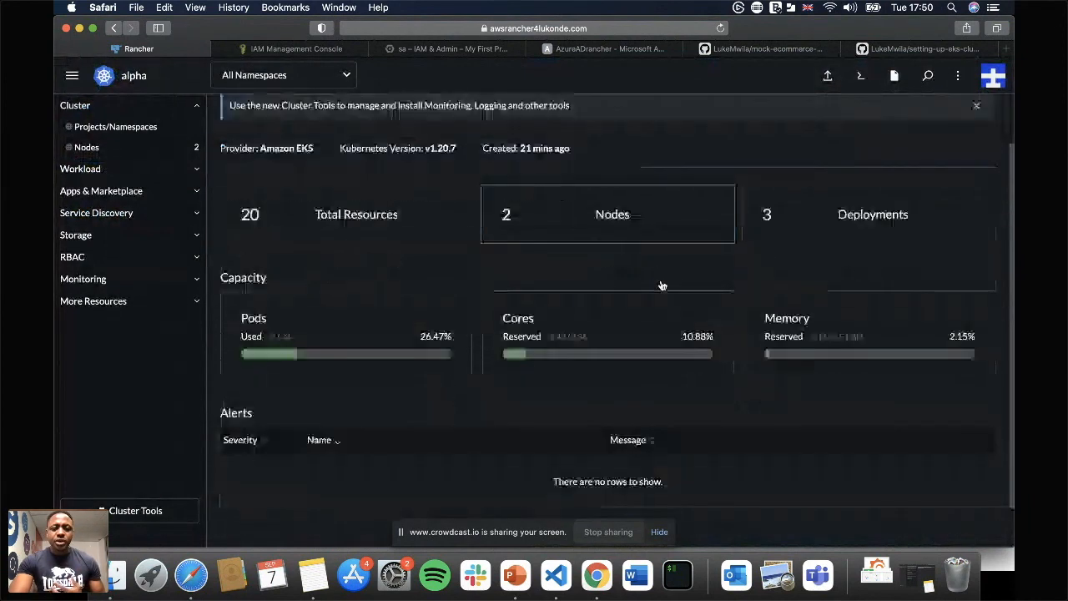
{"action": "scroll", "coordinate": [660, 286], "scroll_direction": "up", "scroll_amount": 4}
{"action": "left_click", "coordinate": [131, 147]}
{"action": "left_click", "coordinate": [117, 127]}
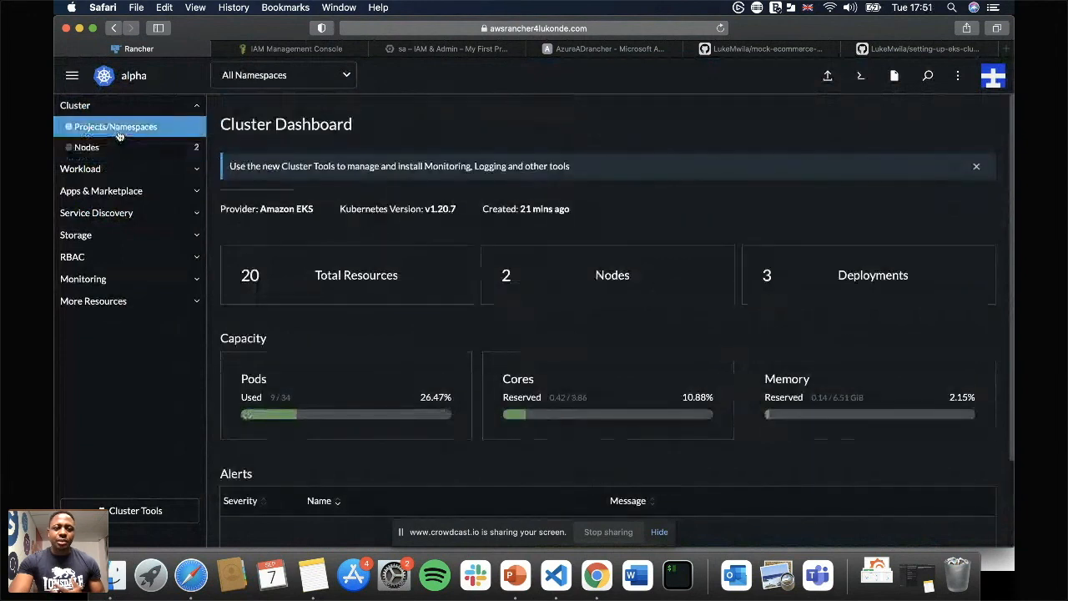
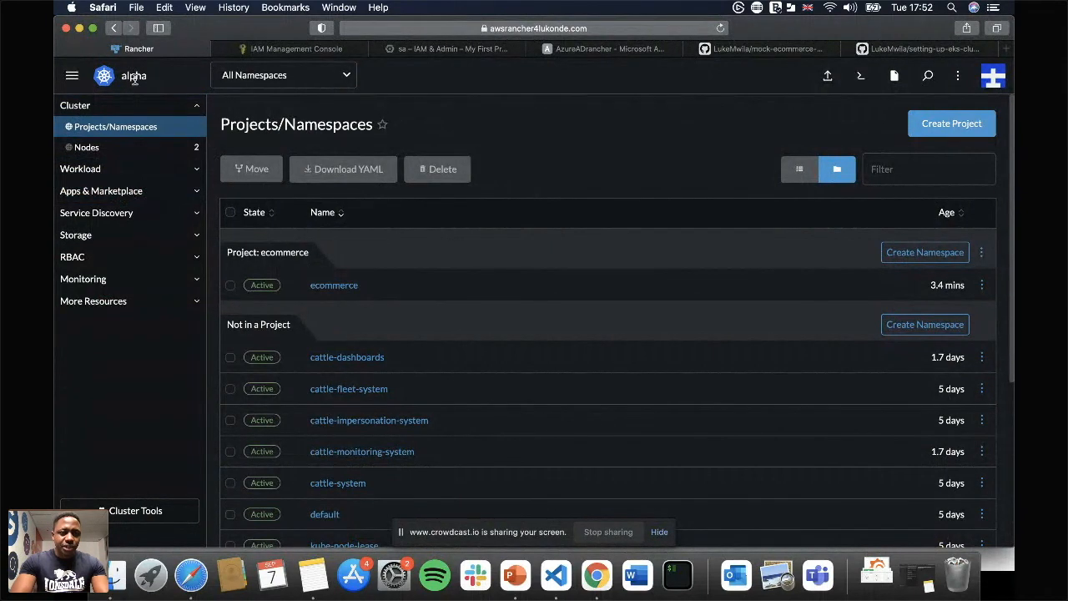
Review the Monitoring chart's resource requirements for the alpha cluster and view the cluster's node list.
{"action": "left_click", "coordinate": [150, 195]}
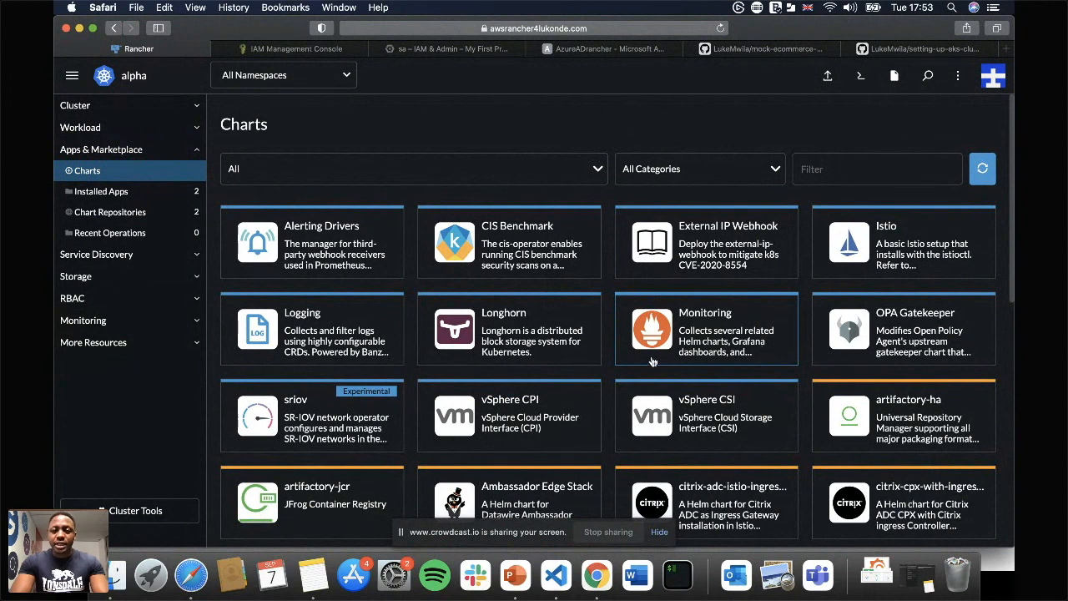
{"action": "left_click", "coordinate": [710, 326]}
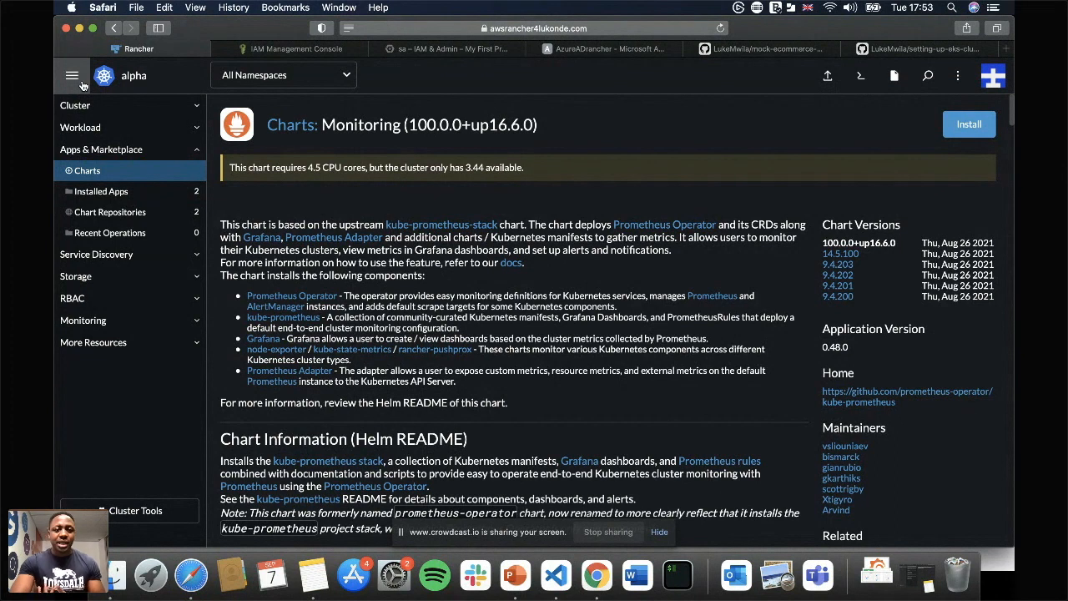
{"action": "left_click", "coordinate": [88, 106]}
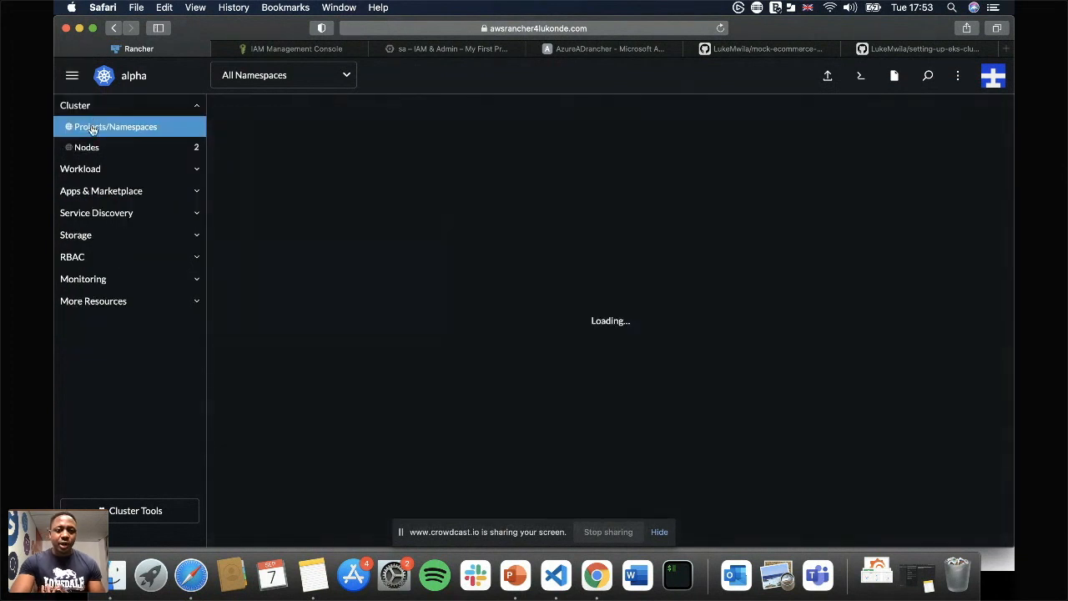
{"action": "left_click", "coordinate": [628, 277]}
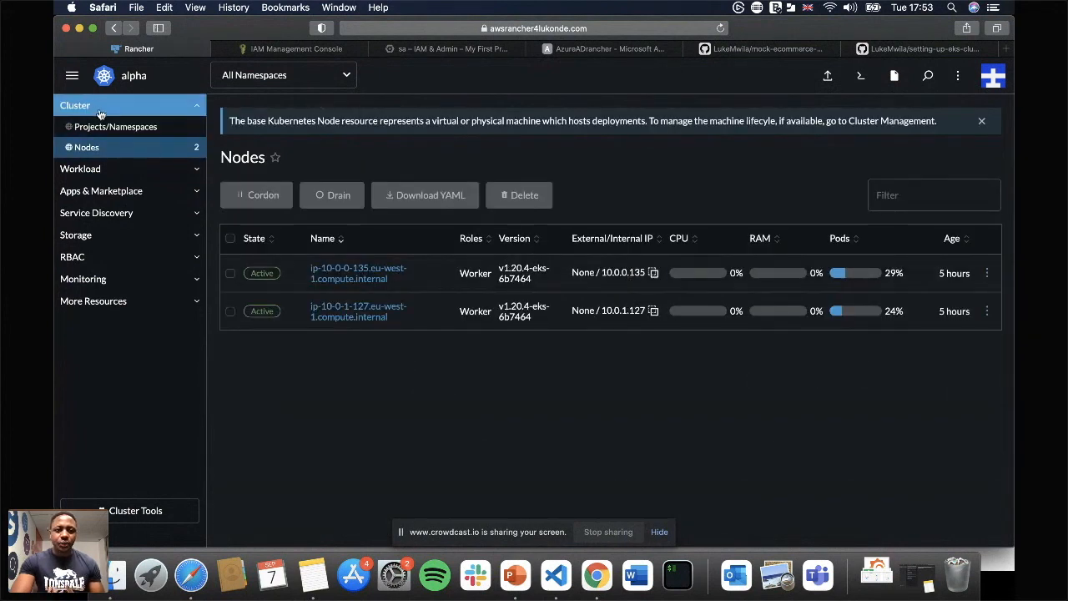
Open the alpha cluster's configuration for editing from cluster management and proceed to its cluster settings.
{"action": "left_click", "coordinate": [72, 75]}
{"action": "left_click", "coordinate": [140, 214]}
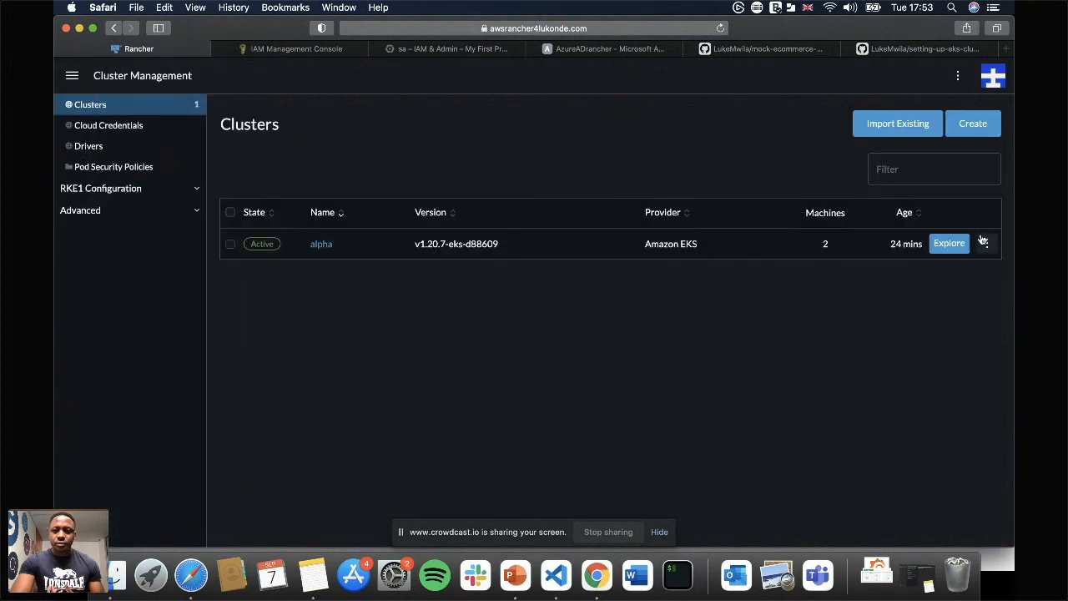
{"action": "left_click", "coordinate": [987, 242]}
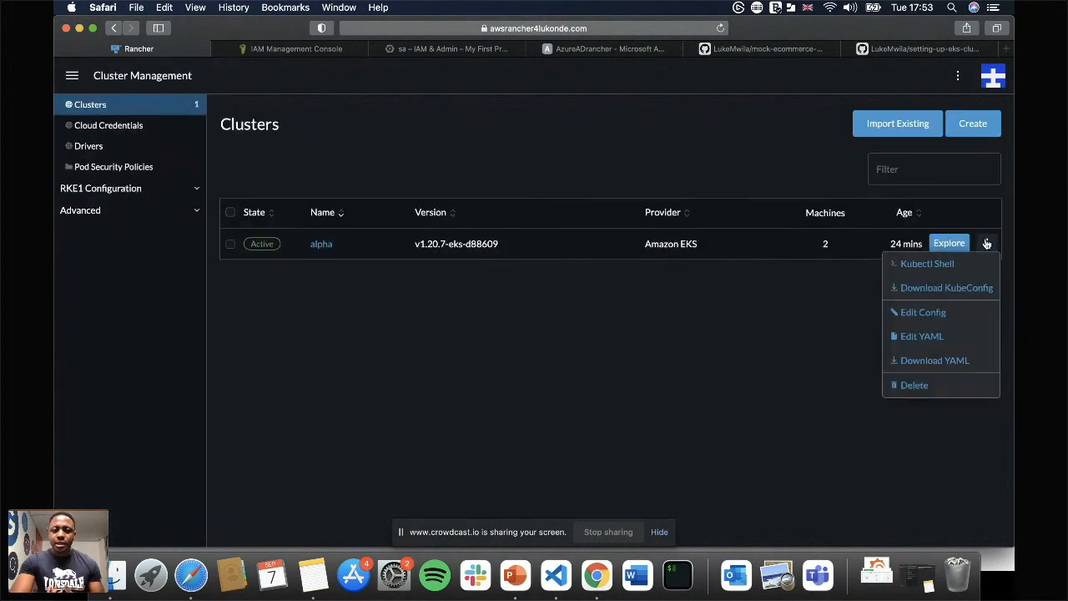
{"action": "left_click", "coordinate": [922, 312]}
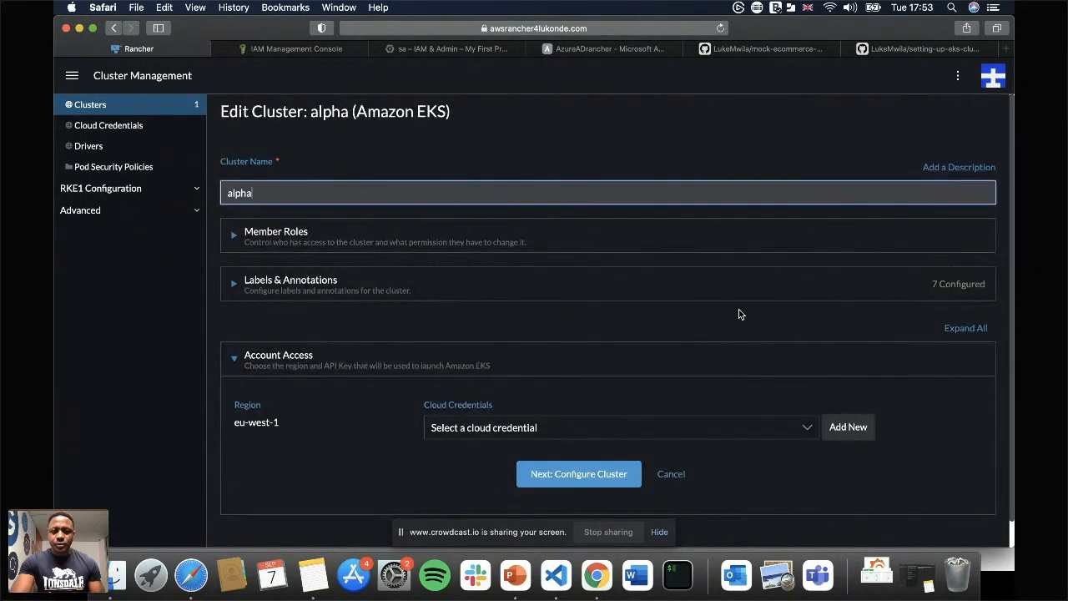
{"action": "scroll", "coordinate": [775, 296], "scroll_direction": "down", "scroll_amount": 1}
{"action": "left_click", "coordinate": [572, 449]}
Set the desired ASG size of alpha-node-group to 5 and save the cluster configuration.
{"action": "scroll", "coordinate": [697, 357], "scroll_direction": "down", "scroll_amount": 10}
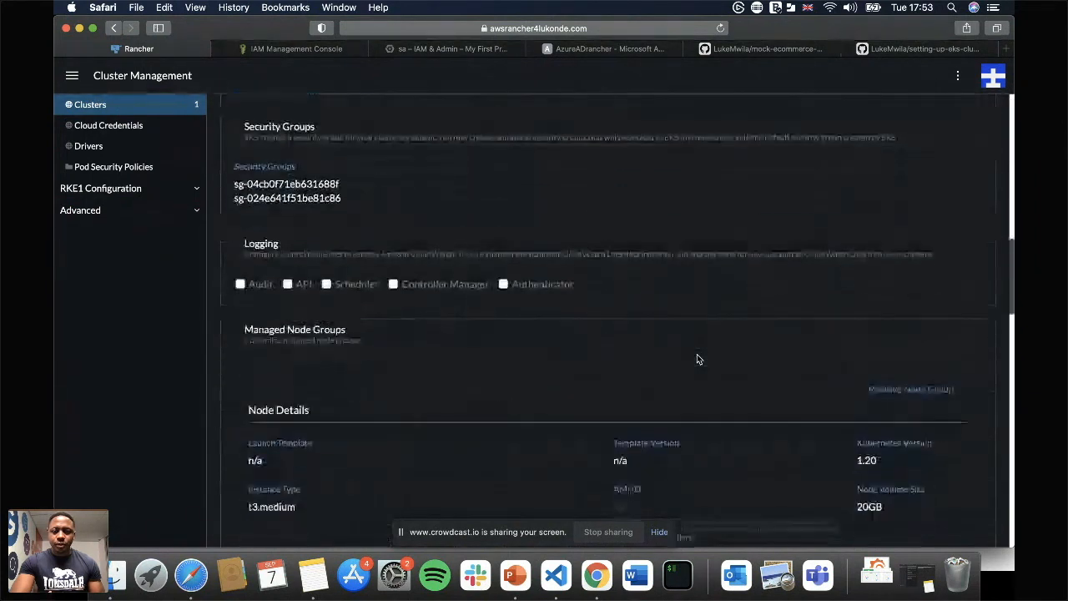
{"action": "scroll", "coordinate": [697, 359], "scroll_direction": "down", "scroll_amount": 6}
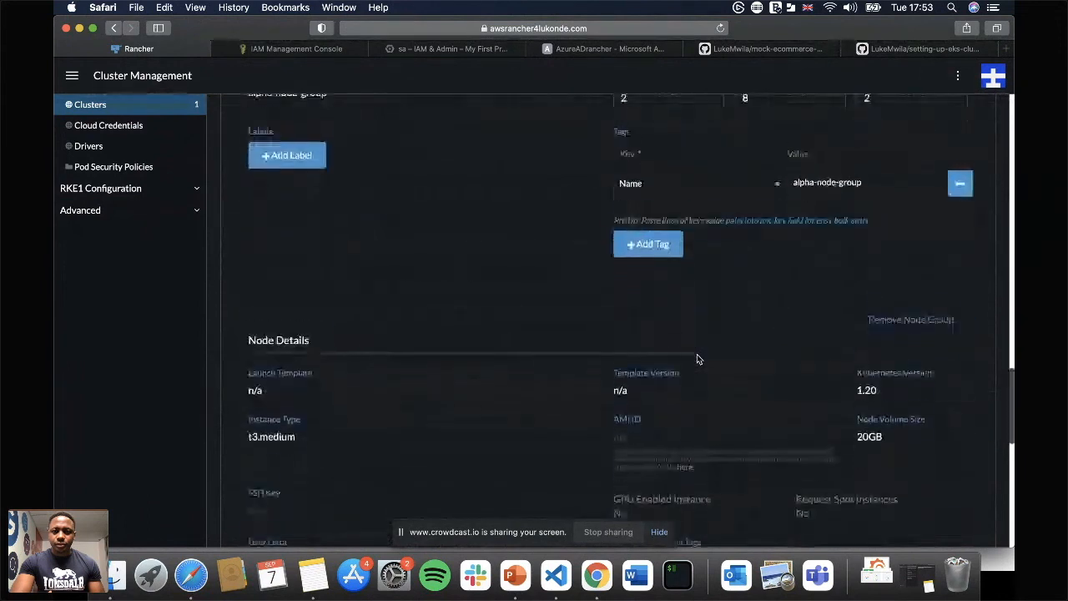
{"action": "scroll", "coordinate": [697, 359], "scroll_direction": "up", "scroll_amount": 3}
{"action": "left_click", "coordinate": [679, 277]}
{"action": "key", "text": "BackSpace"}
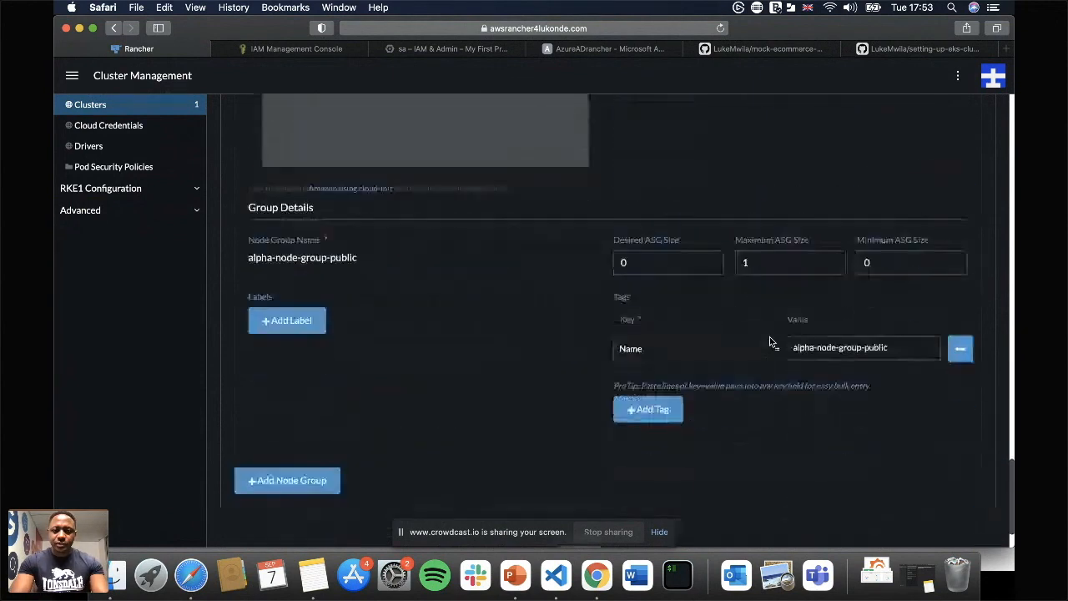
{"action": "scroll", "coordinate": [764, 367], "scroll_direction": "down", "scroll_amount": 3}
{"action": "left_click", "coordinate": [584, 473]}
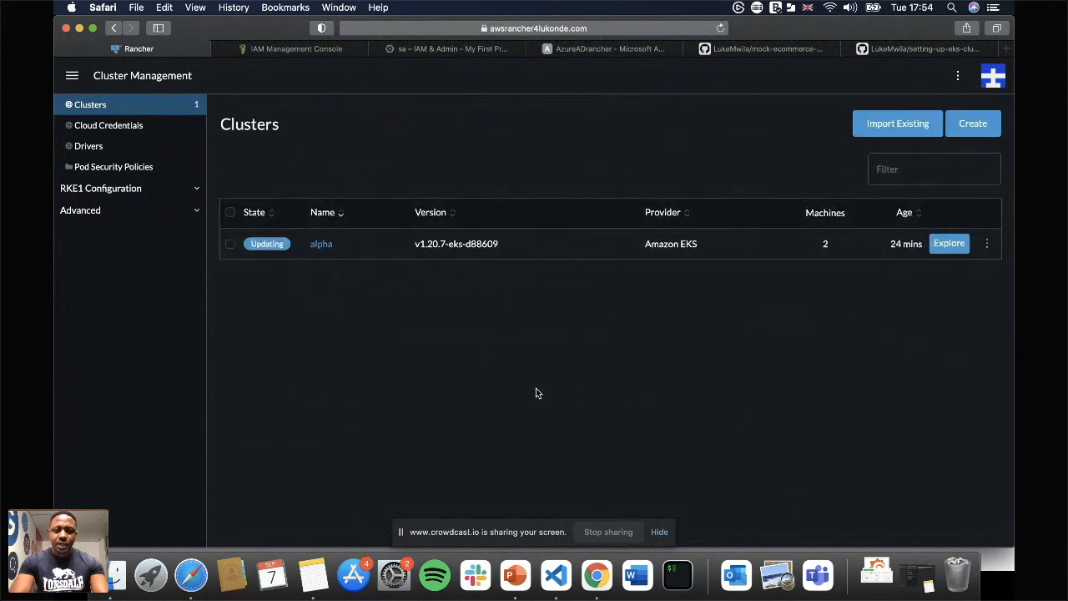
Open the alpha cluster's dashboard, view its node list, and reload the page to check the scaling.
{"action": "left_click", "coordinate": [72, 76]}
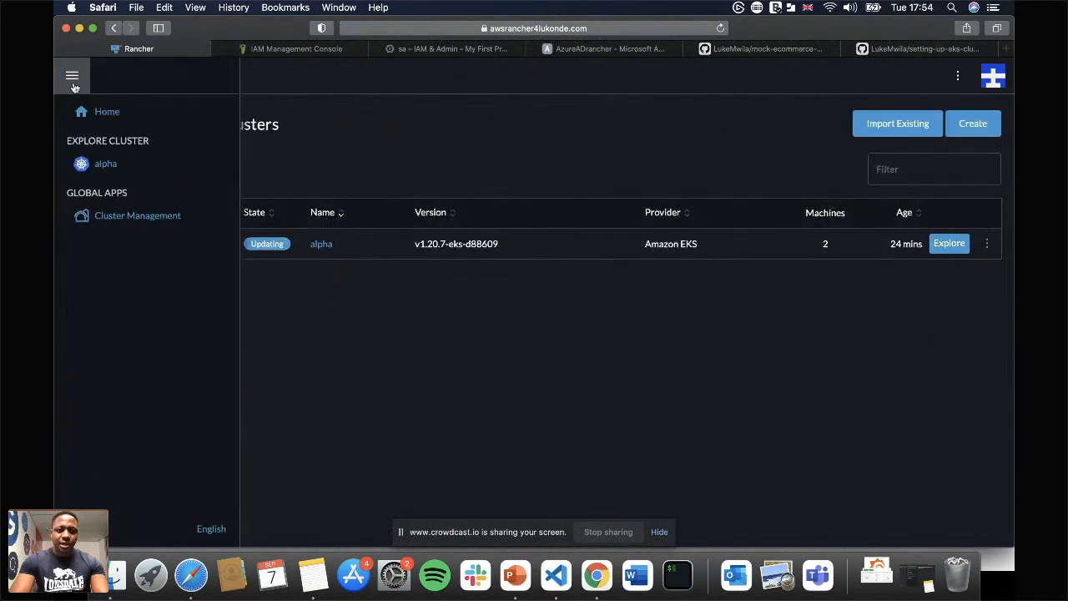
{"action": "left_click", "coordinate": [104, 164]}
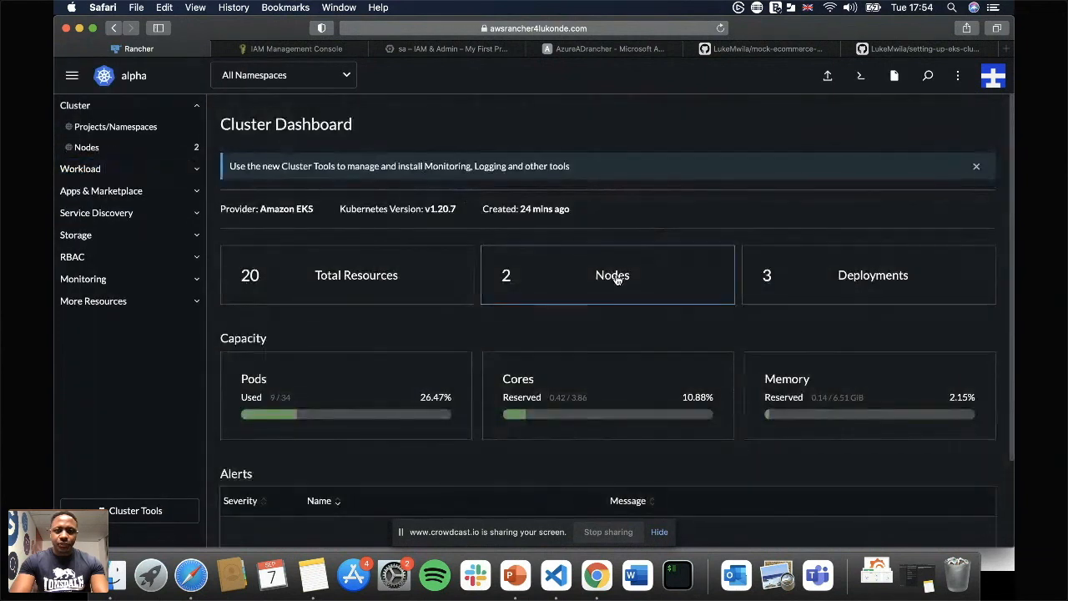
{"action": "left_click", "coordinate": [616, 278]}
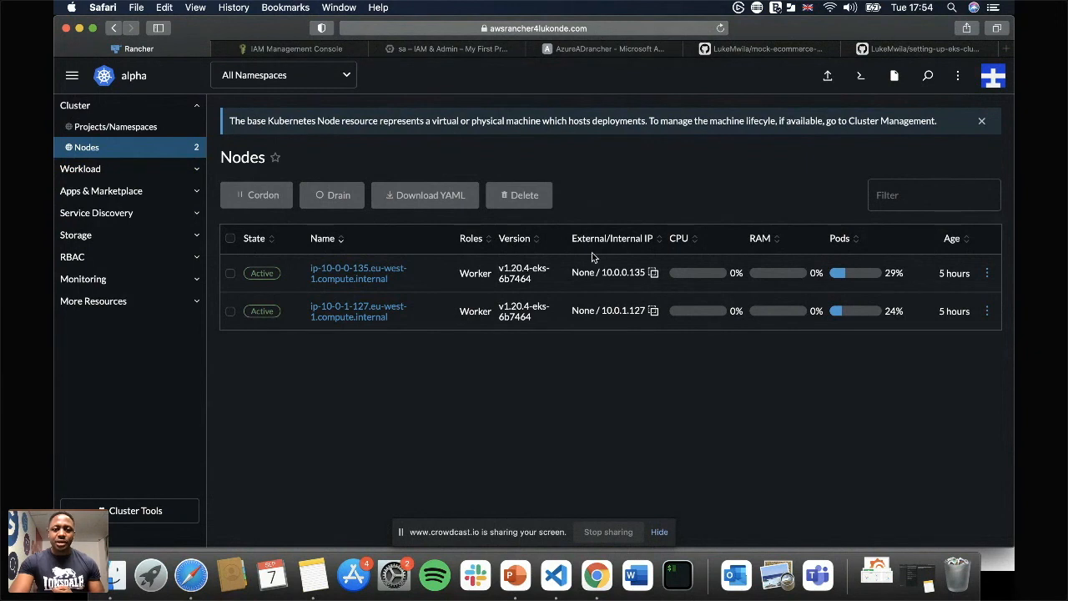
{"action": "left_click", "coordinate": [720, 27]}
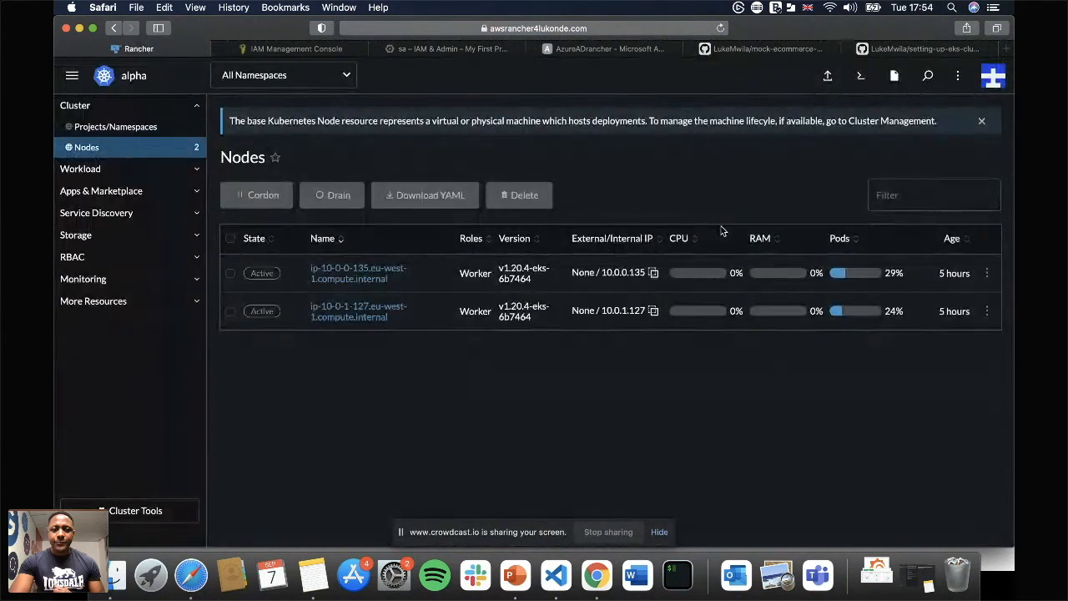
Log out of the current account and log in as the local user admin with the account password.
{"action": "left_click", "coordinate": [993, 76]}
{"action": "left_click", "coordinate": [906, 197]}
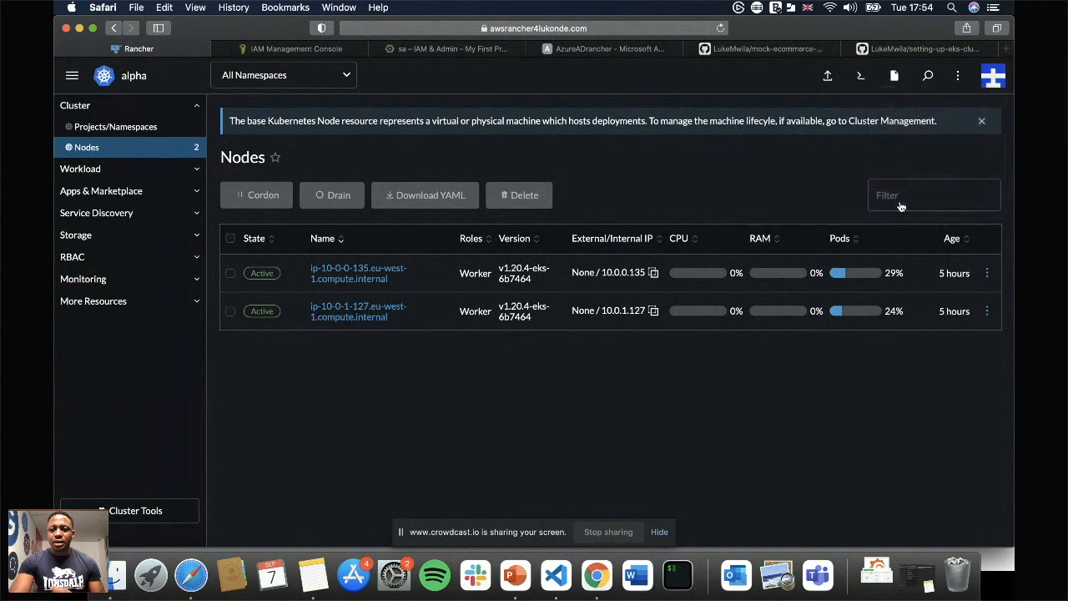
{"action": "type", "text": "admin"}
{"action": "key", "text": "Tab"}
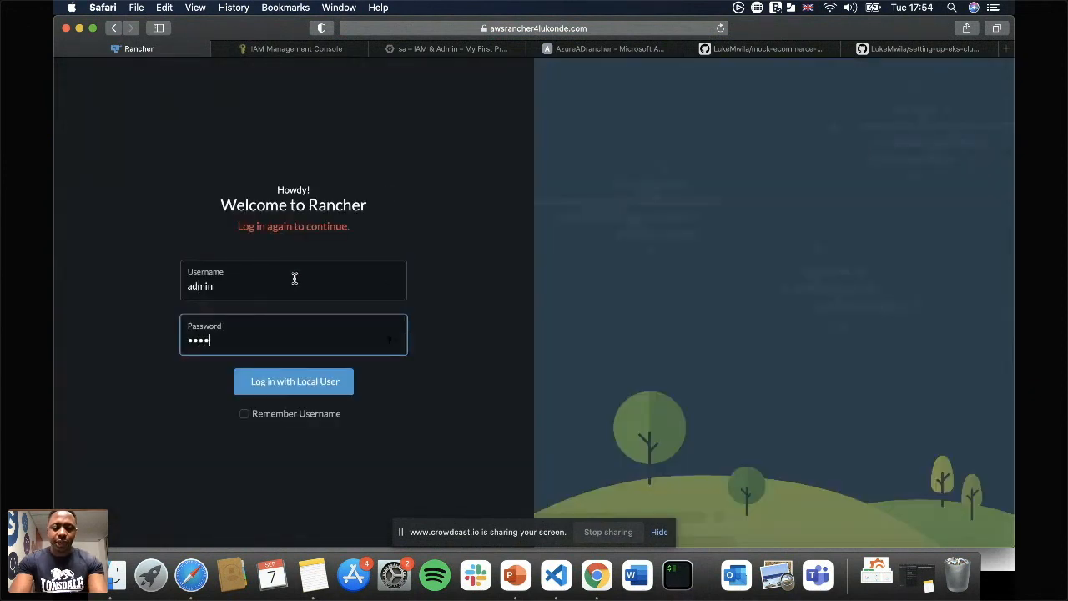
{"action": "key", "text": "Return"}
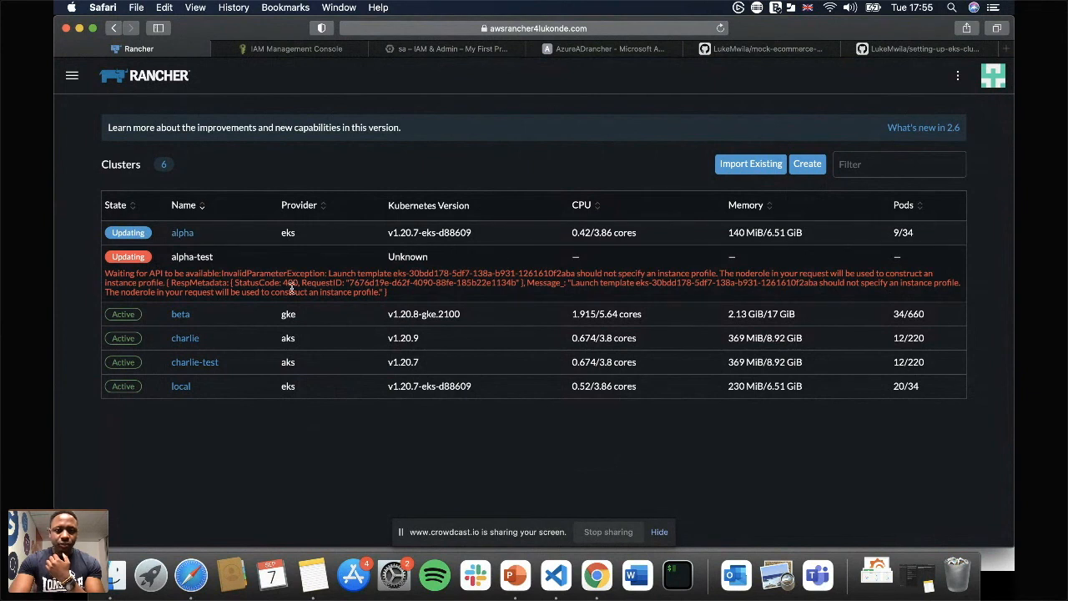
Look over the charlie and beta cluster dashboards and check the Monitoring chart's requirements for the beta cluster.
{"action": "left_click", "coordinate": [185, 338]}
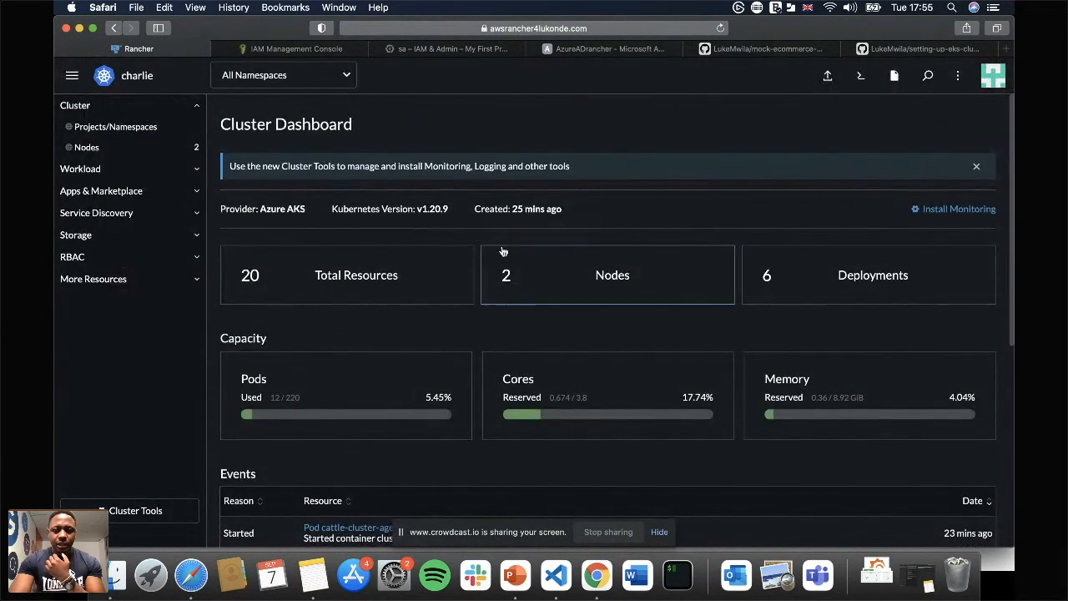
{"action": "left_click", "coordinate": [113, 29]}
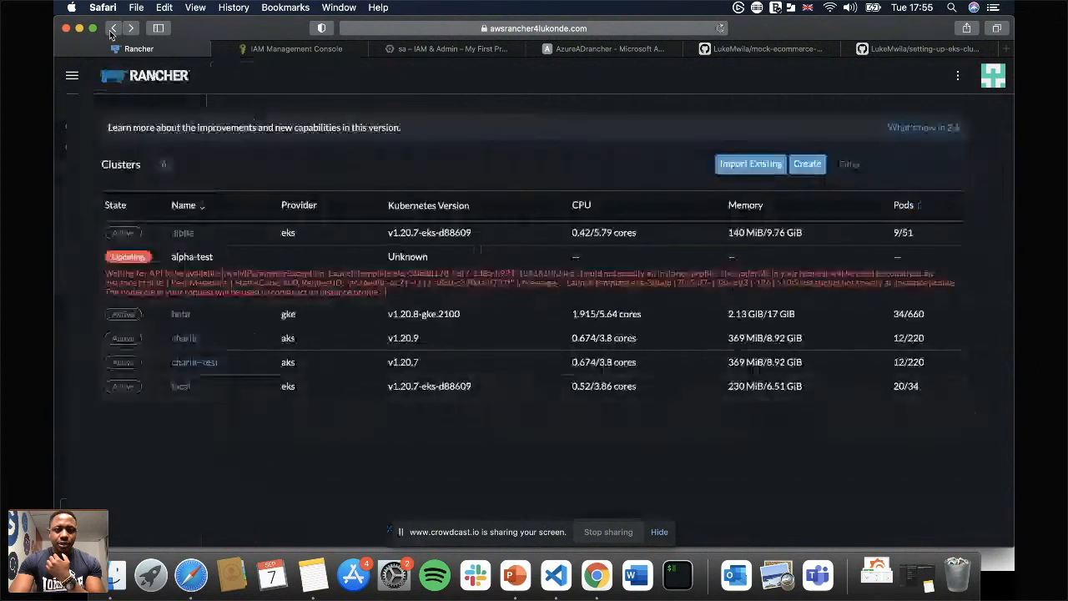
{"action": "left_click", "coordinate": [180, 315]}
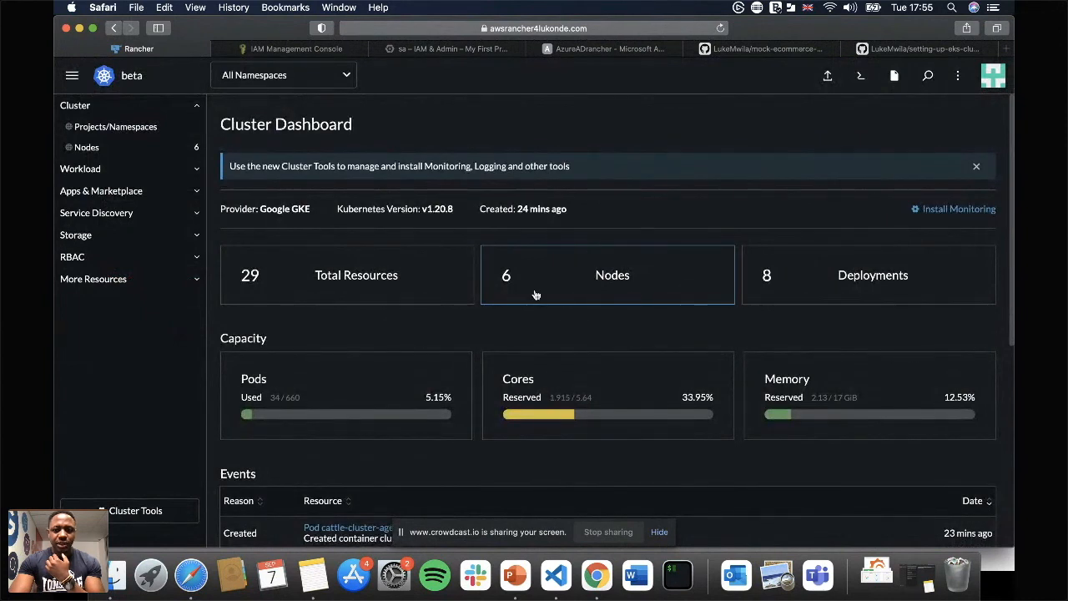
{"action": "left_click", "coordinate": [125, 190]}
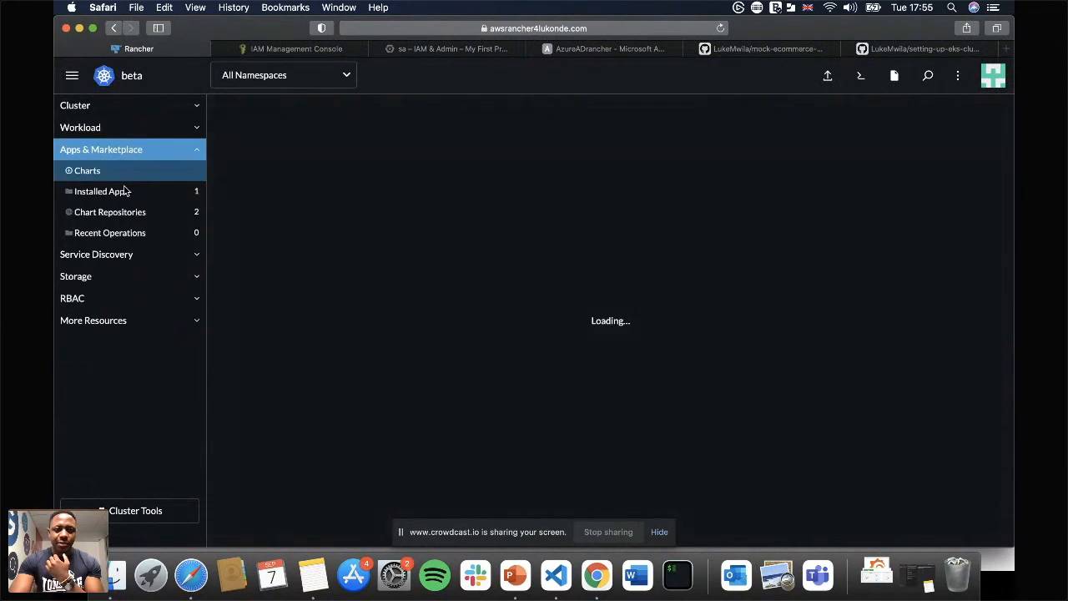
{"action": "left_click", "coordinate": [708, 338]}
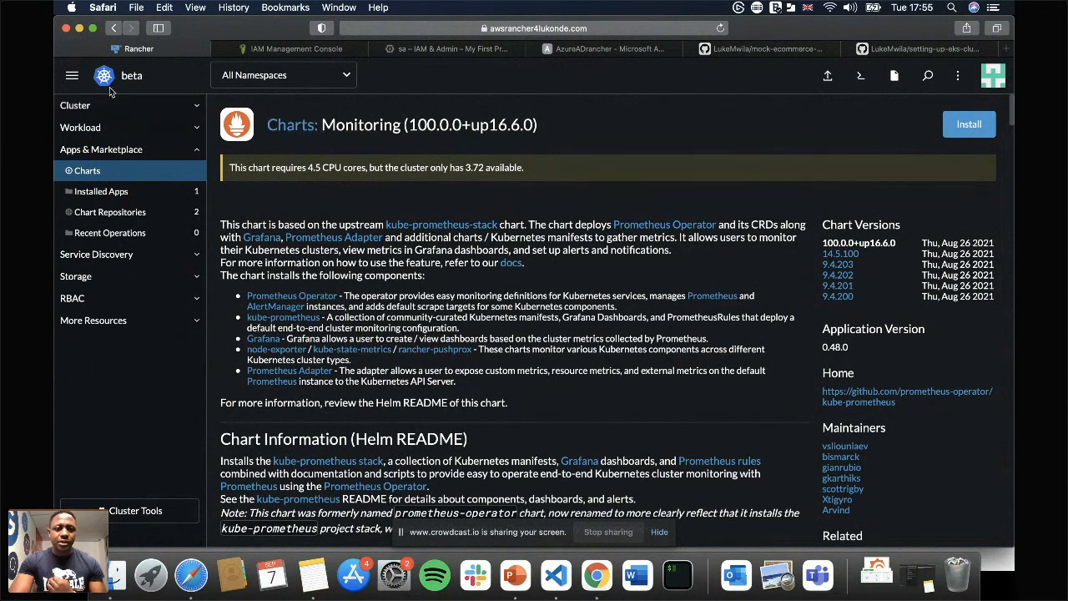
Install the Monitoring chart 100.0.0+up16.6.0 on the alpha cluster, keeping the default options, and review the installation log.
{"action": "left_click", "coordinate": [72, 75]}
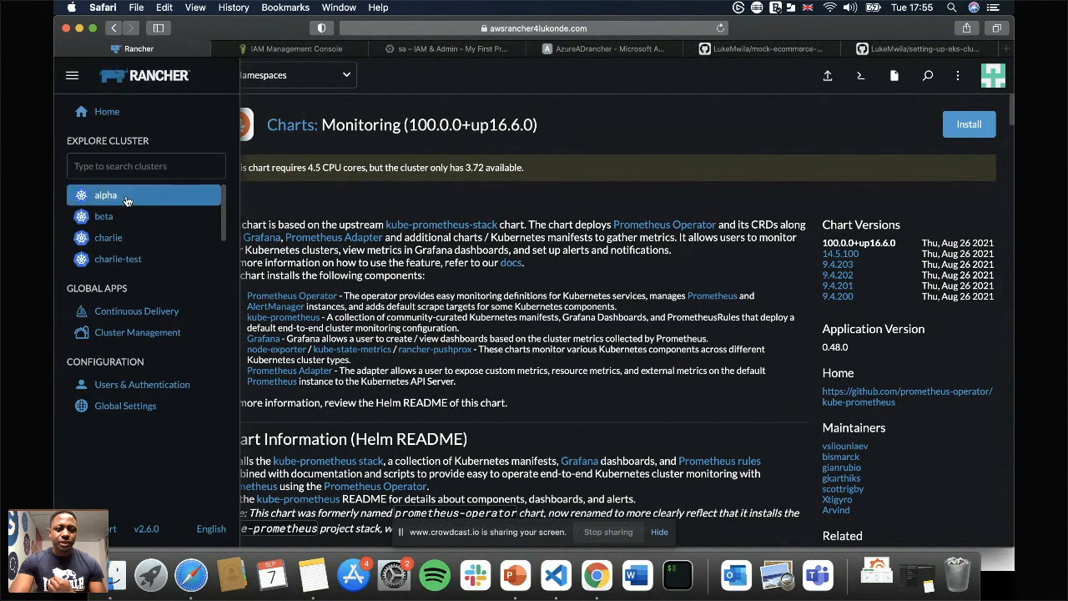
{"action": "left_click", "coordinate": [126, 198]}
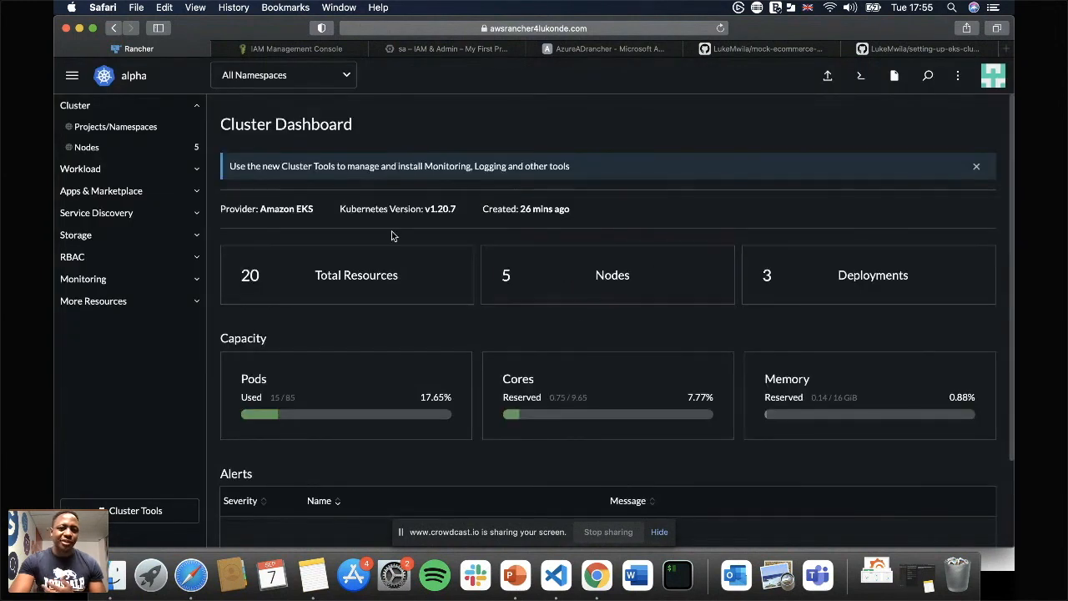
{"action": "left_click", "coordinate": [127, 192]}
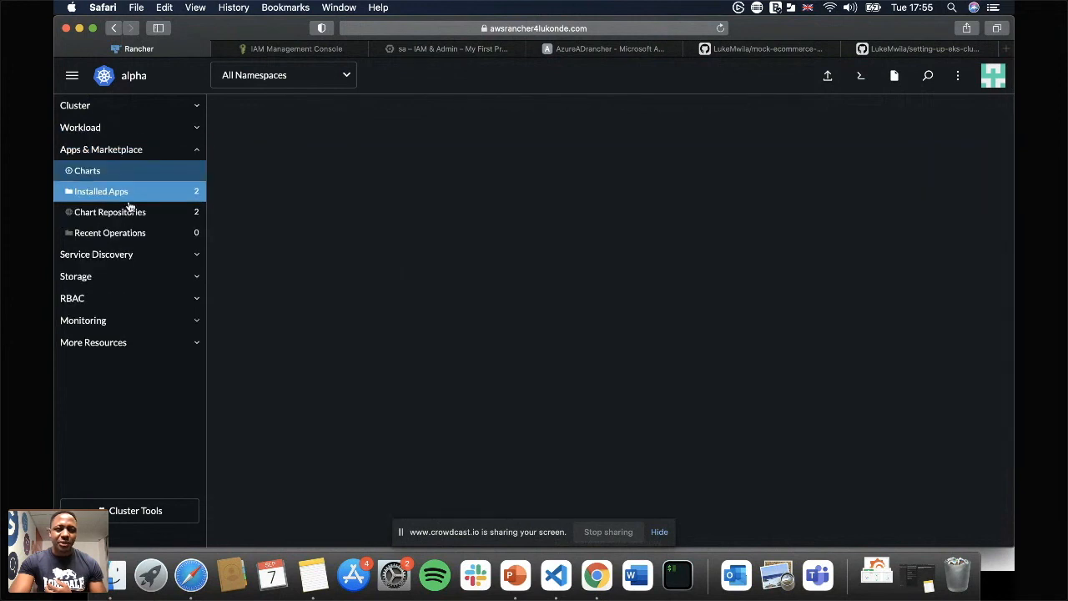
{"action": "left_click", "coordinate": [631, 311]}
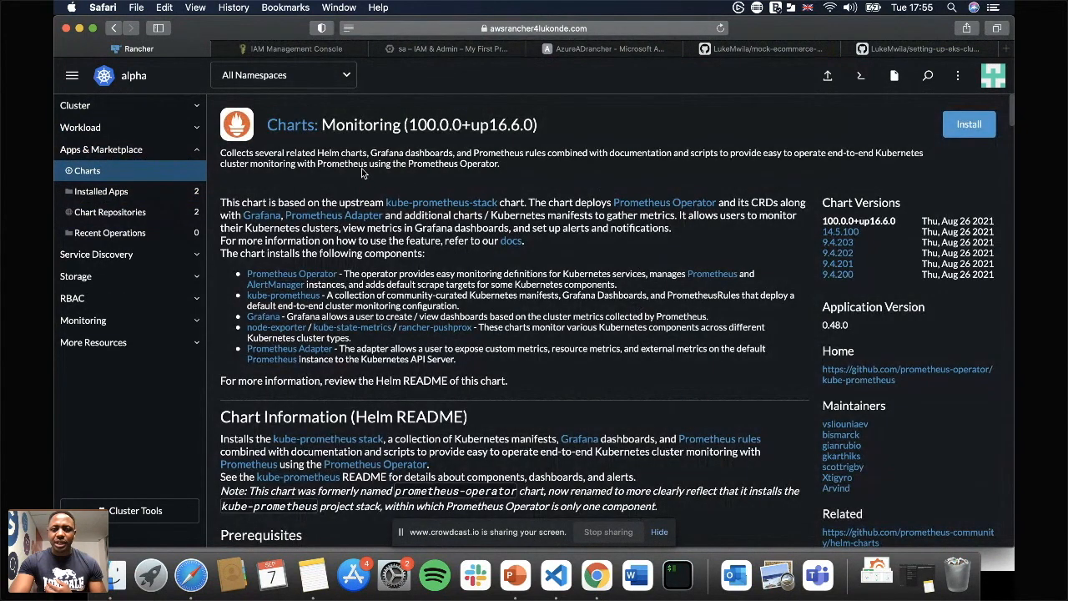
{"action": "left_click", "coordinate": [965, 126]}
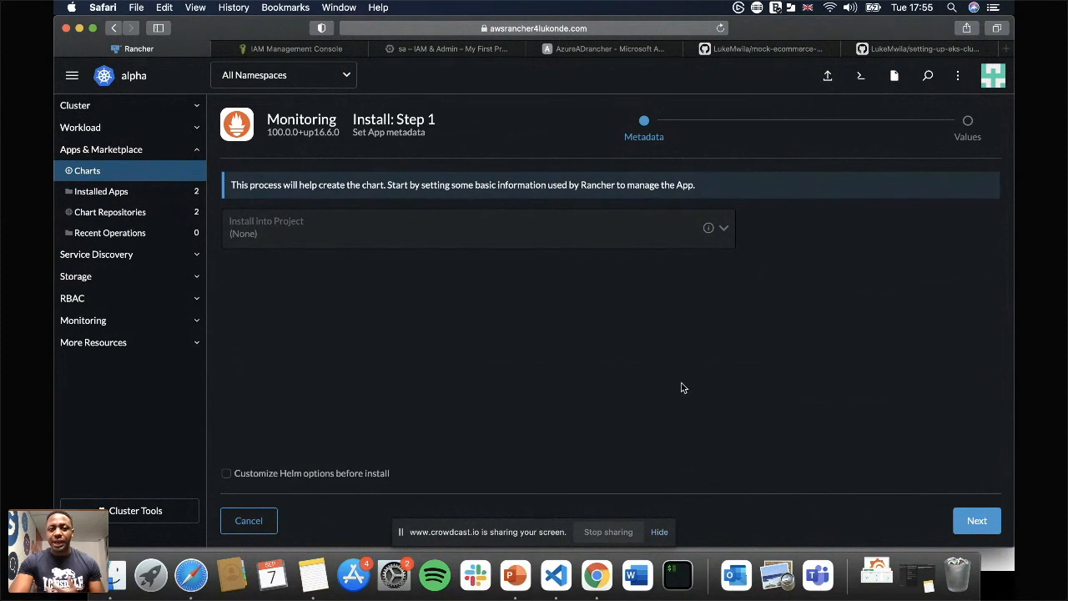
{"action": "left_click", "coordinate": [974, 521]}
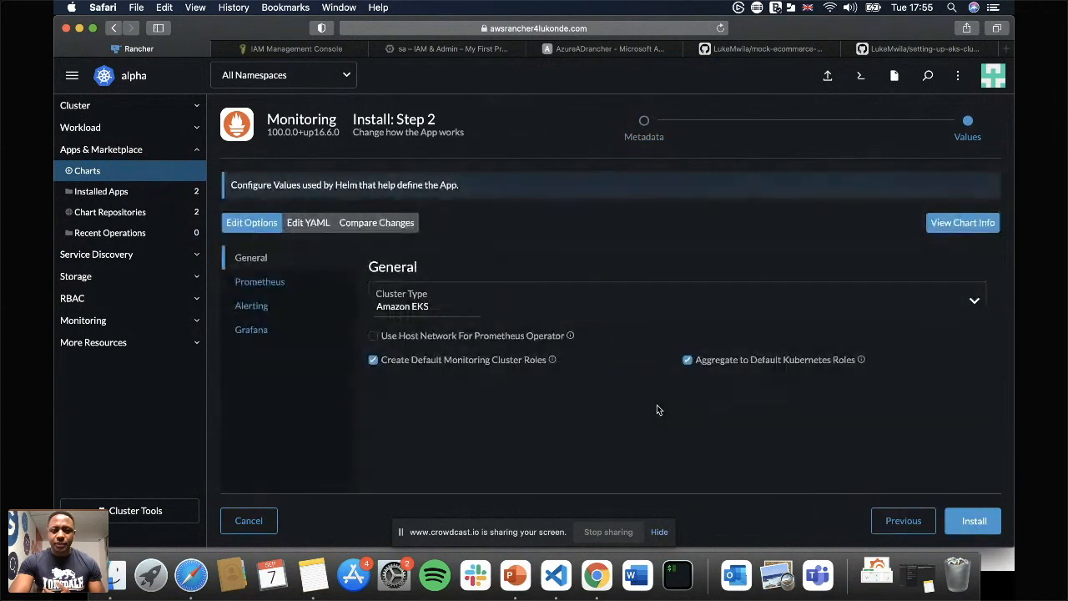
{"action": "left_click", "coordinate": [973, 523]}
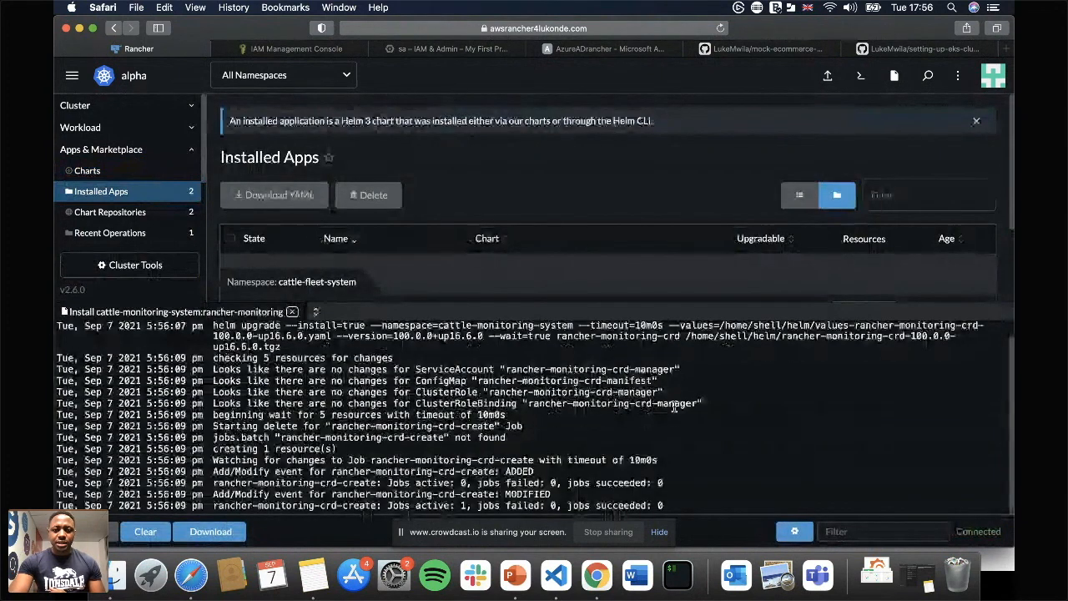
{"action": "scroll", "coordinate": [676, 409], "scroll_direction": "up", "scroll_amount": 1}
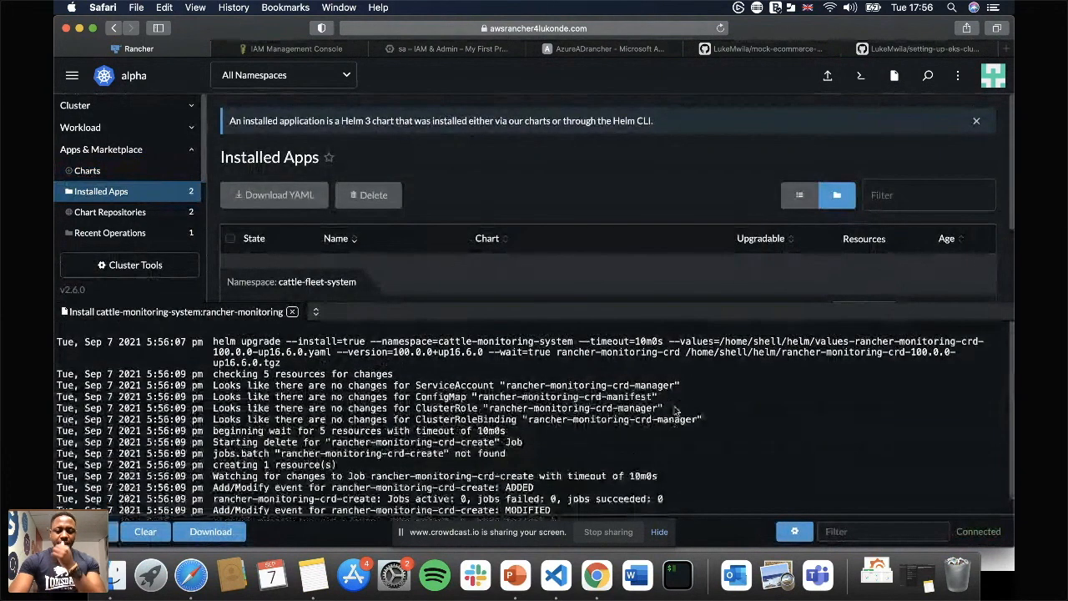
{"action": "key", "text": "super+Tab"}
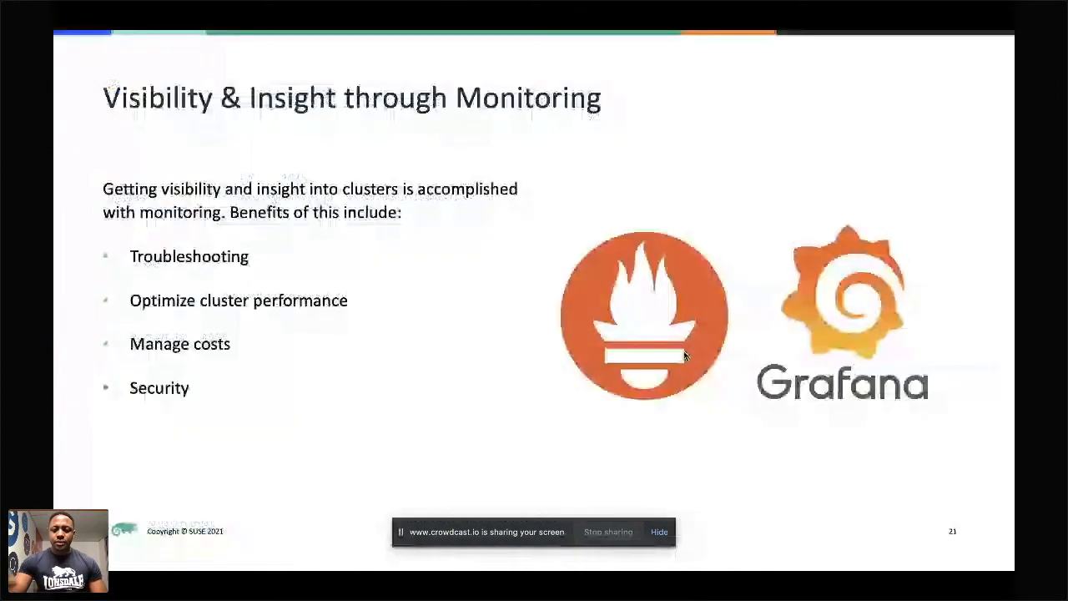
{"action": "key", "text": "Right"}
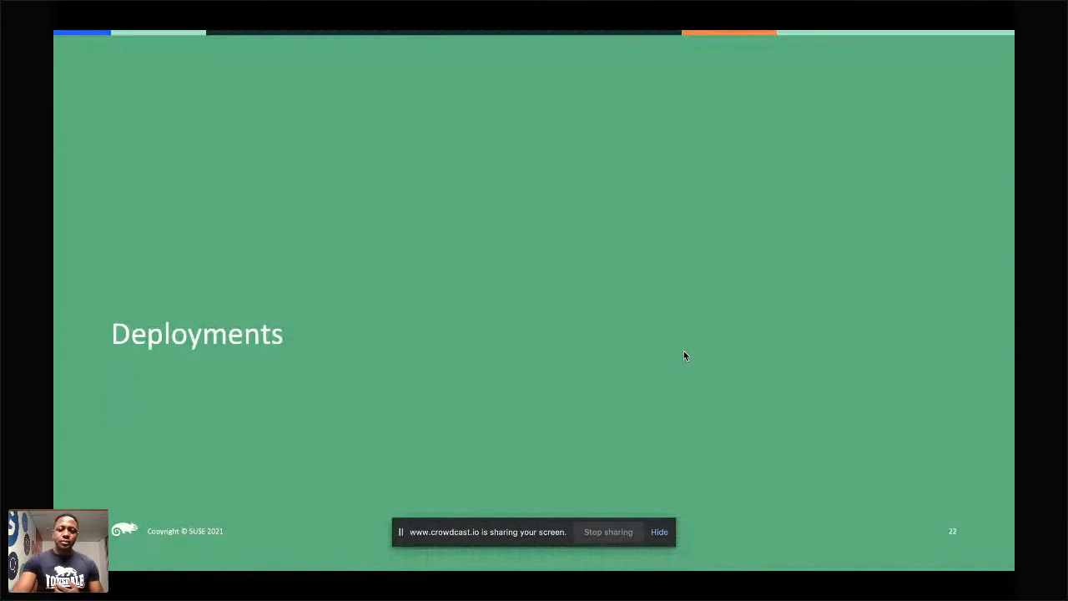
{"action": "key", "text": "Right"}
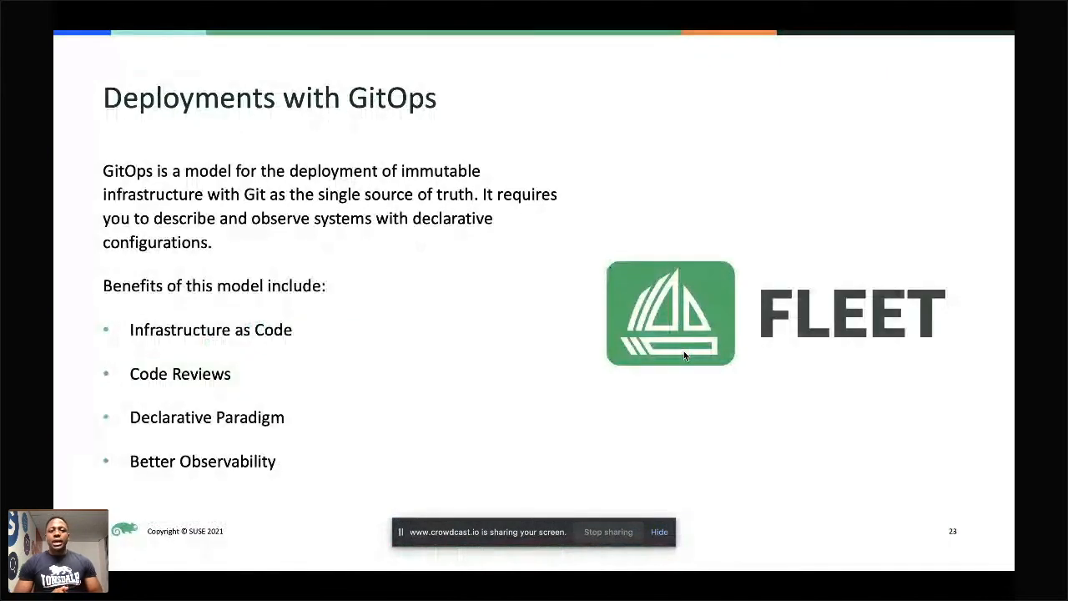
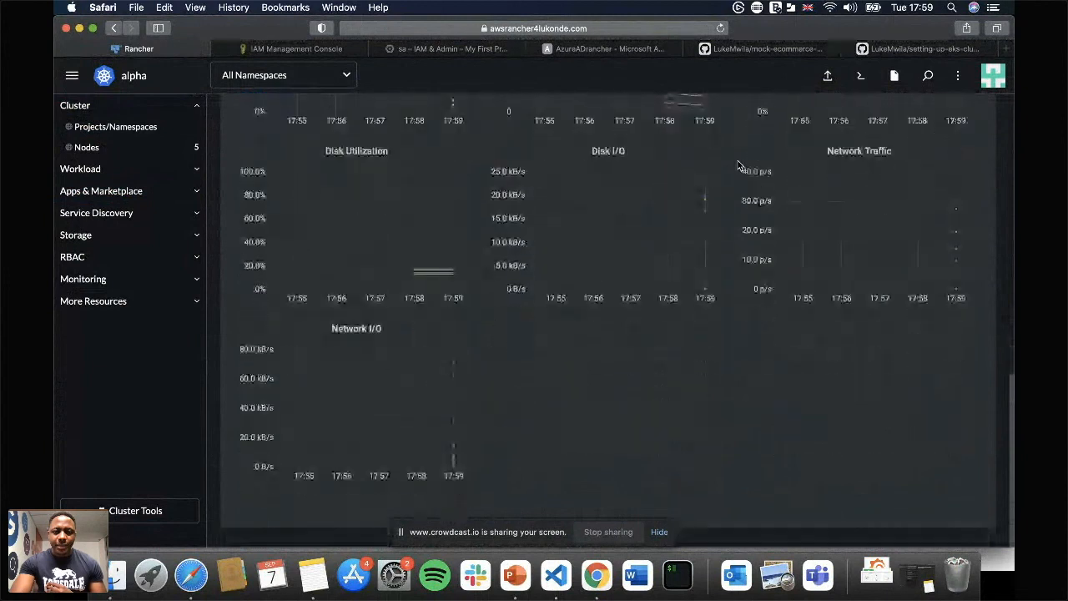
View the alpha cluster's metrics charts, open them in Grafana, and return to the Rancher dashboard.
{"action": "scroll", "coordinate": [738, 165], "scroll_direction": "up", "scroll_amount": 10}
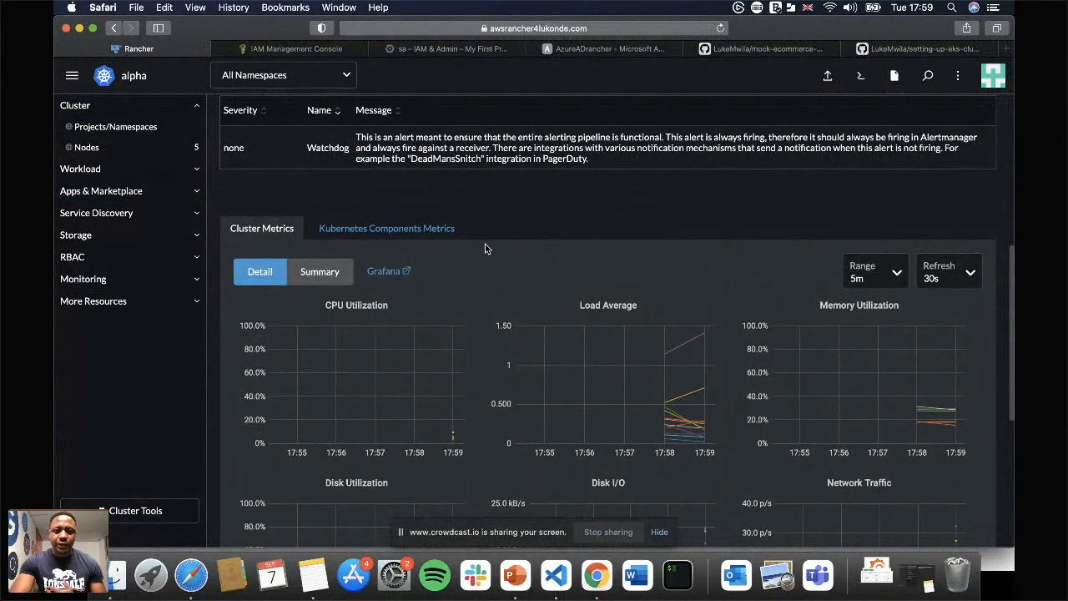
{"action": "left_click", "coordinate": [399, 277]}
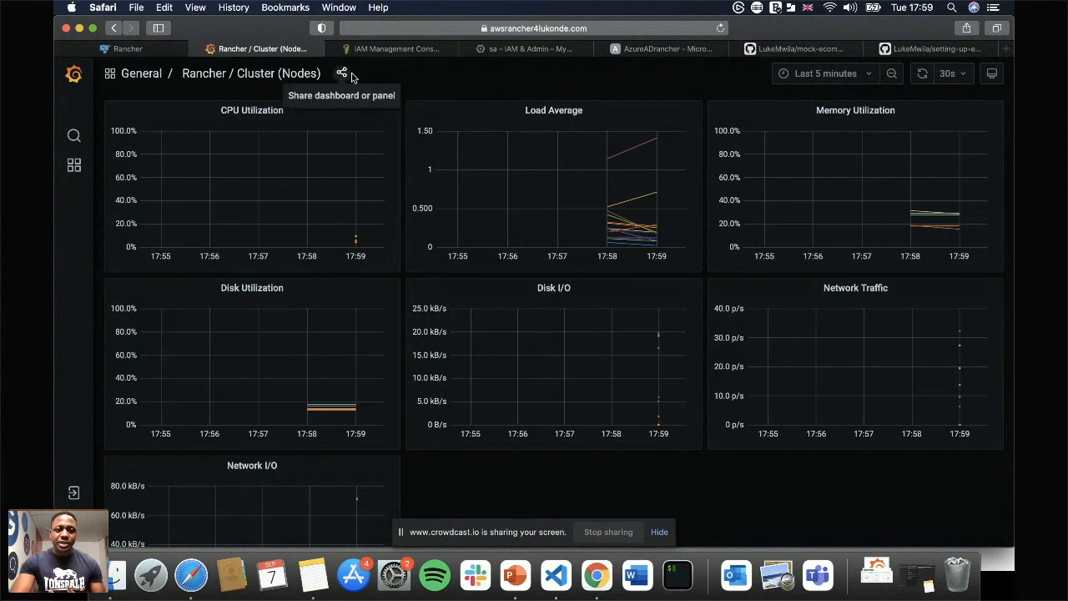
{"action": "left_click", "coordinate": [142, 50]}
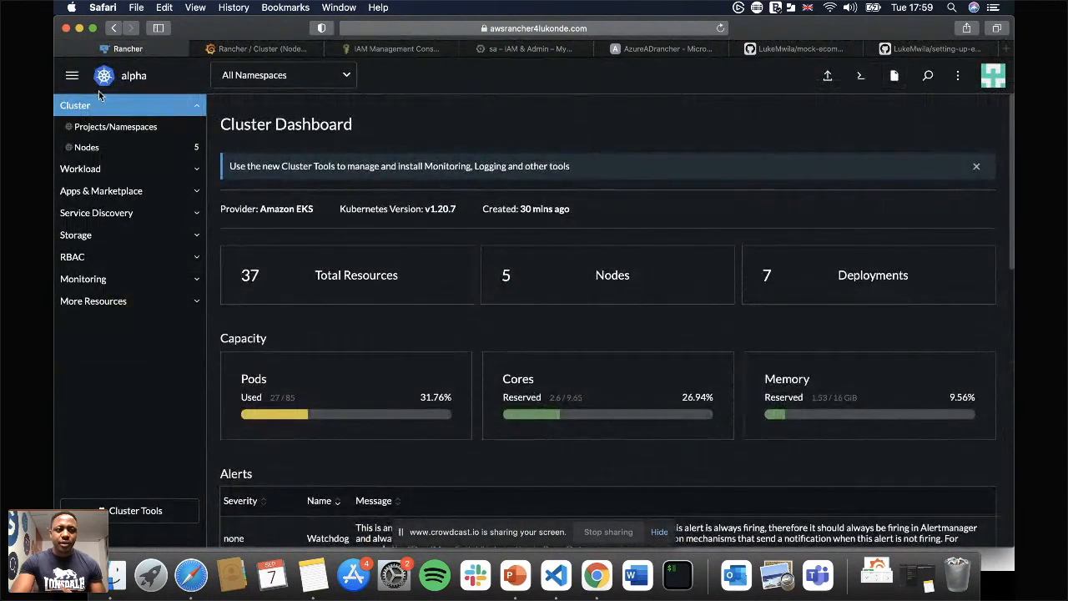
Open Continuous Delivery and delete the existing ecommerce Git repo from the fleet-default workspace.
{"action": "left_click", "coordinate": [72, 75]}
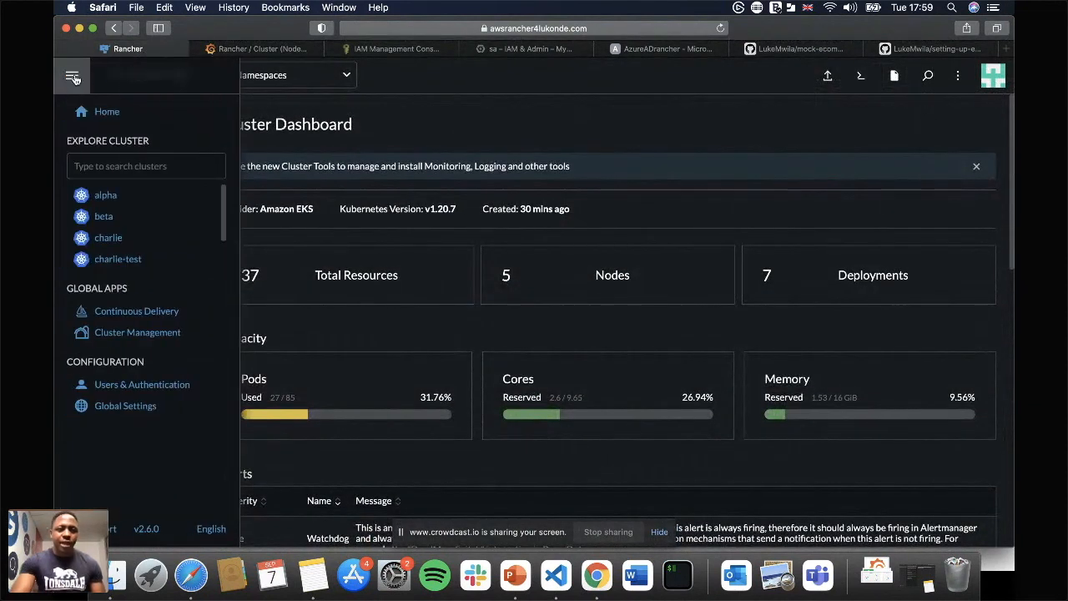
{"action": "left_click", "coordinate": [133, 312]}
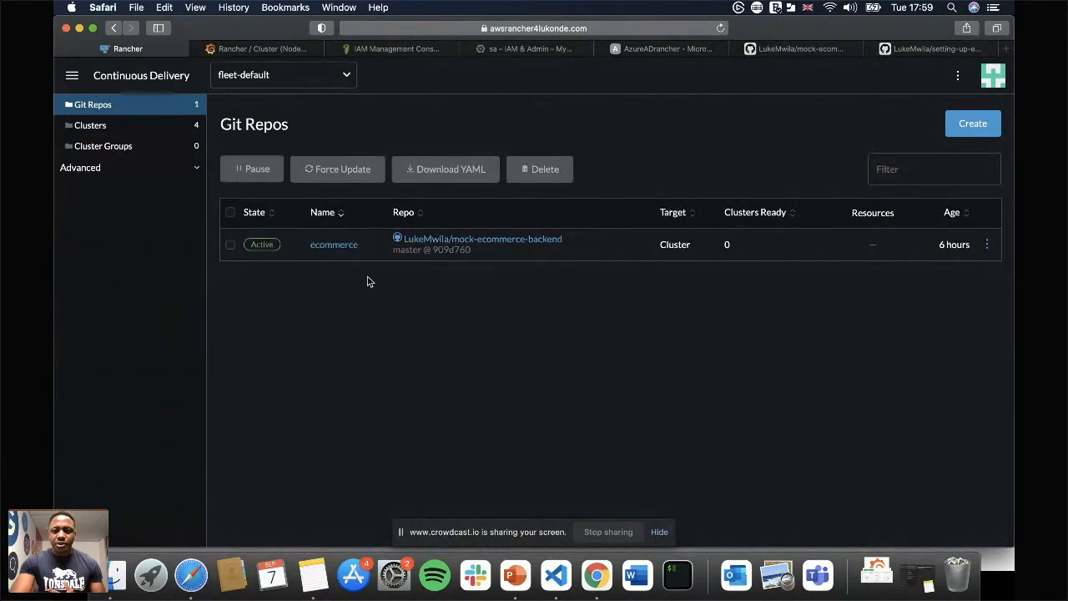
{"action": "left_click", "coordinate": [230, 249]}
{"action": "left_click", "coordinate": [547, 172]}
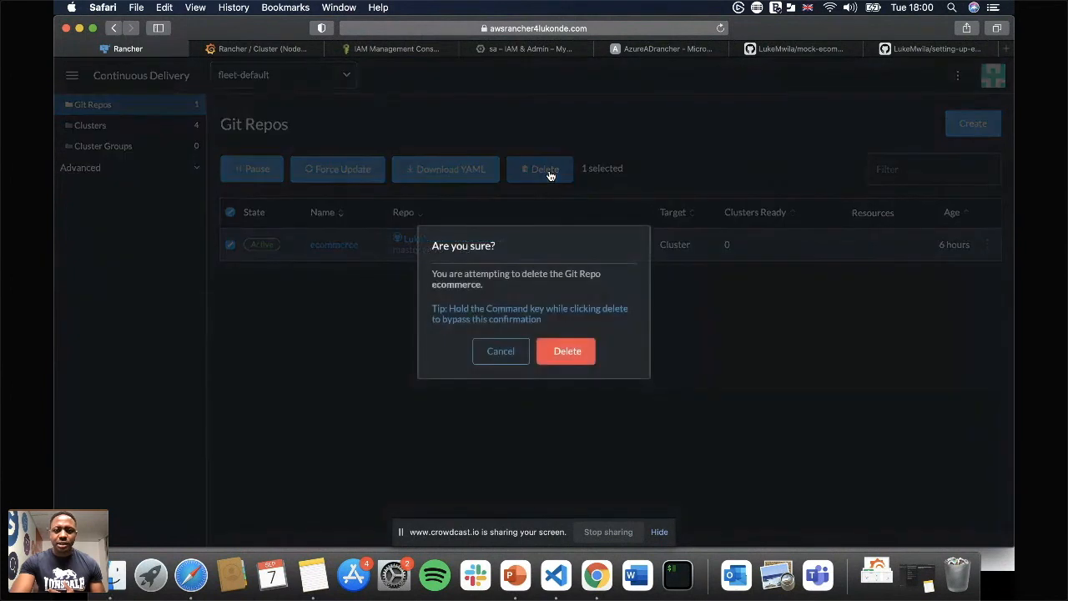
{"action": "left_click", "coordinate": [564, 354]}
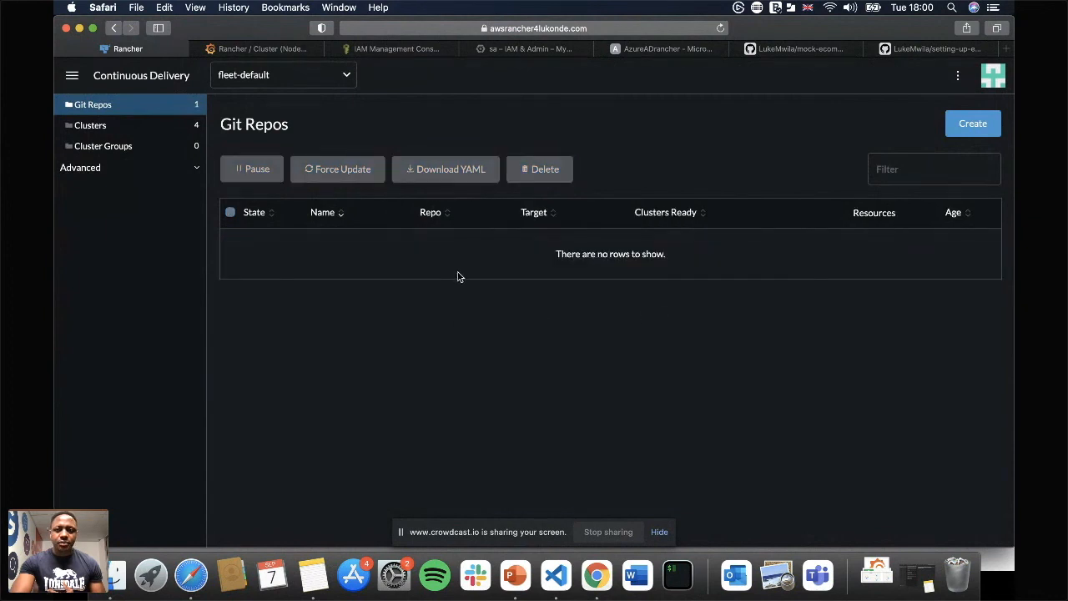
Start a new Git repo named ecommerce, using the HTTPS clone URL copied from the mock-ecommerce-backend GitHub repository.
{"action": "left_click", "coordinate": [971, 125]}
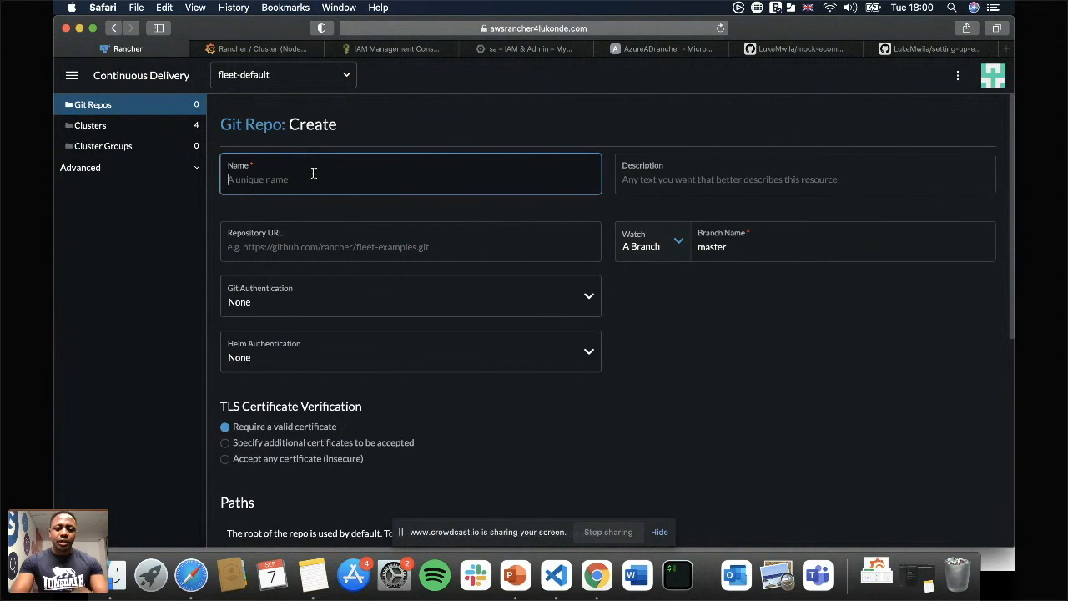
{"action": "type", "text": "ecommerce"}
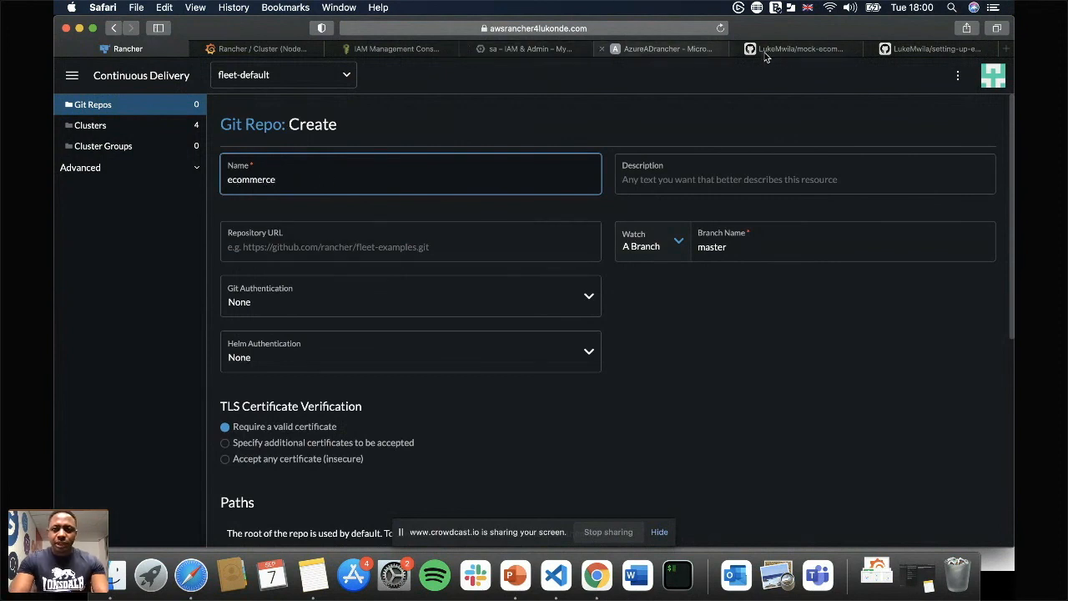
{"action": "left_click", "coordinate": [801, 48]}
{"action": "left_click", "coordinate": [718, 213]}
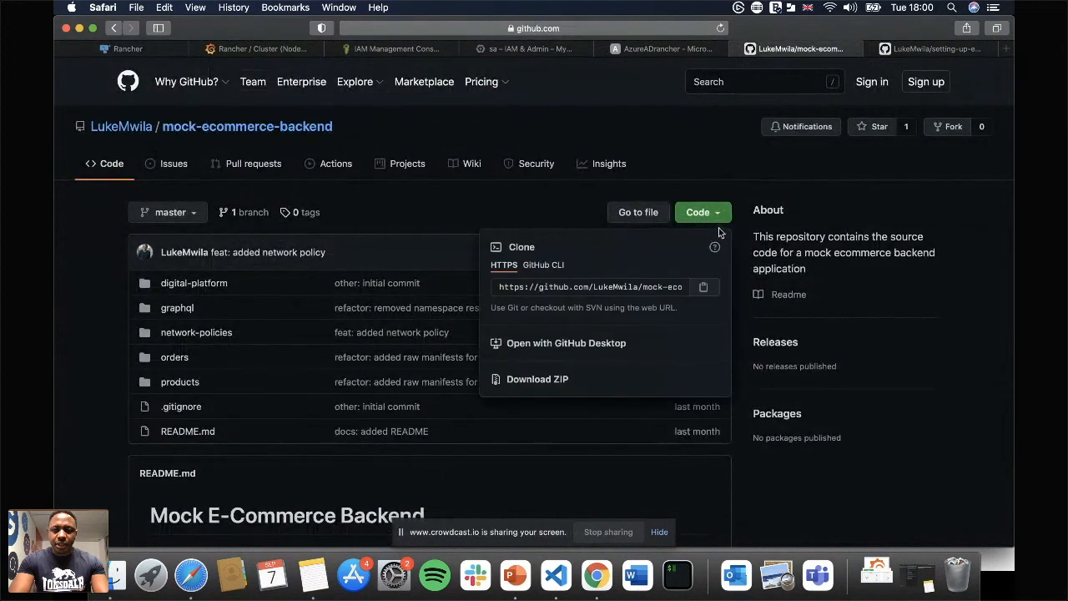
{"action": "left_click", "coordinate": [703, 287]}
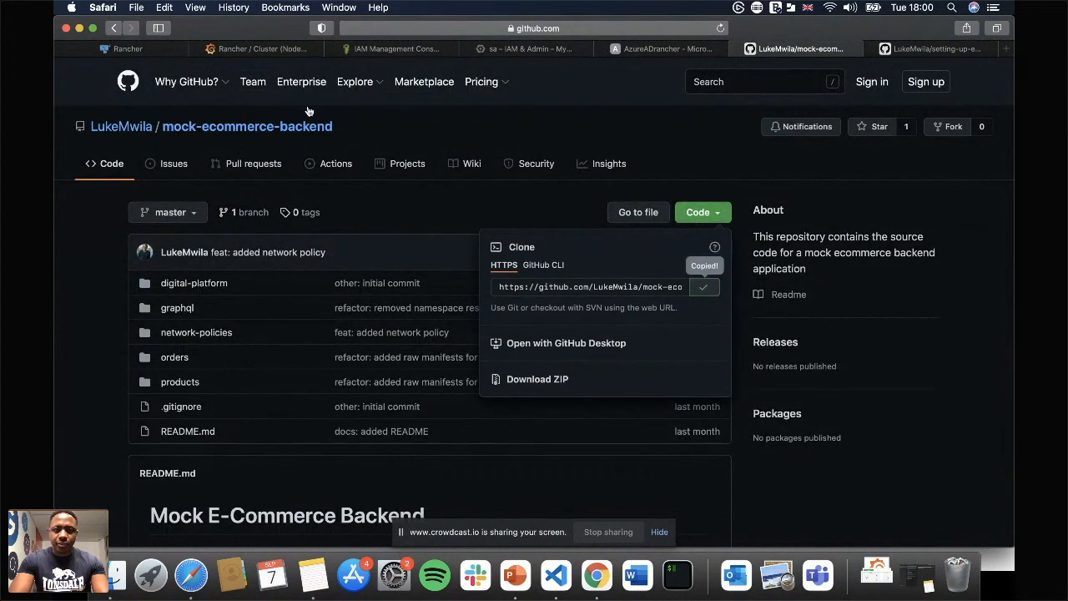
{"action": "left_click", "coordinate": [121, 48]}
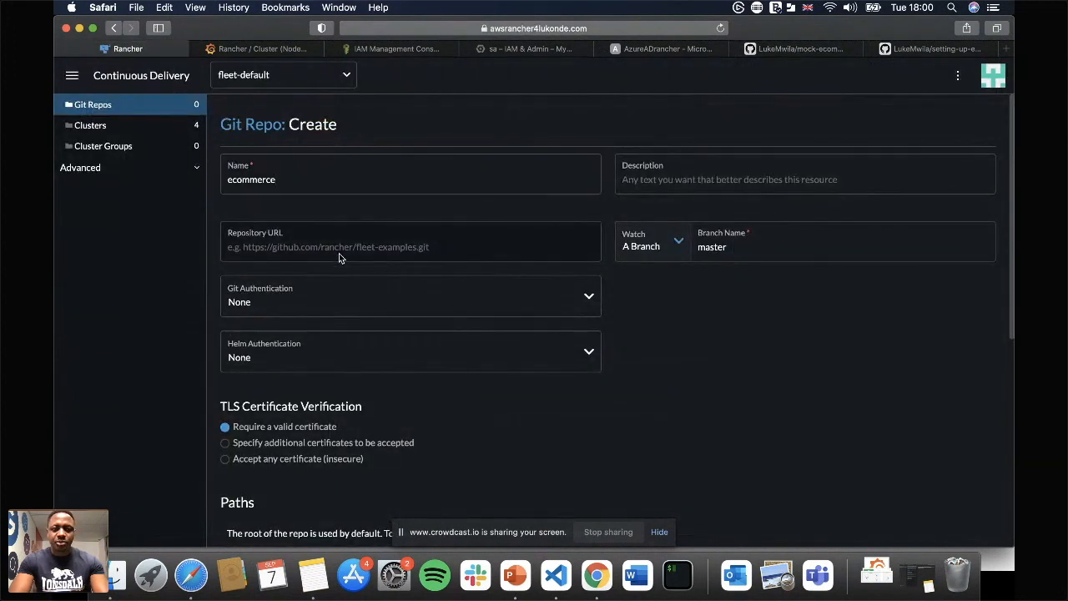
{"action": "left_click", "coordinate": [317, 247]}
{"action": "key", "text": "super+v"}
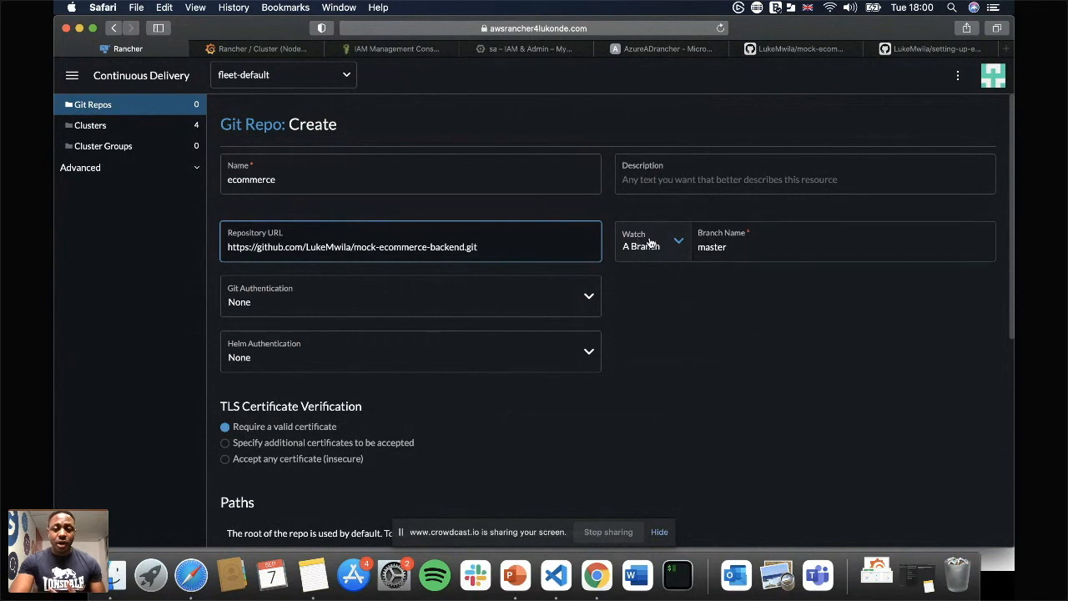
{"action": "scroll", "coordinate": [643, 422], "scroll_direction": "down", "scroll_amount": 4}
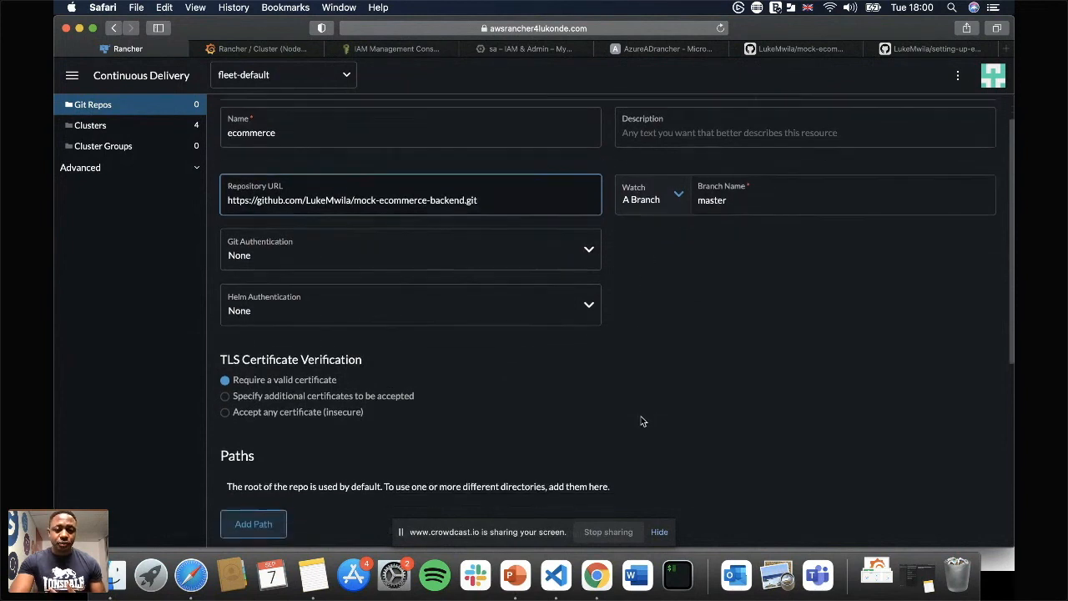
{"action": "scroll", "coordinate": [702, 392], "scroll_direction": "down", "scroll_amount": 4}
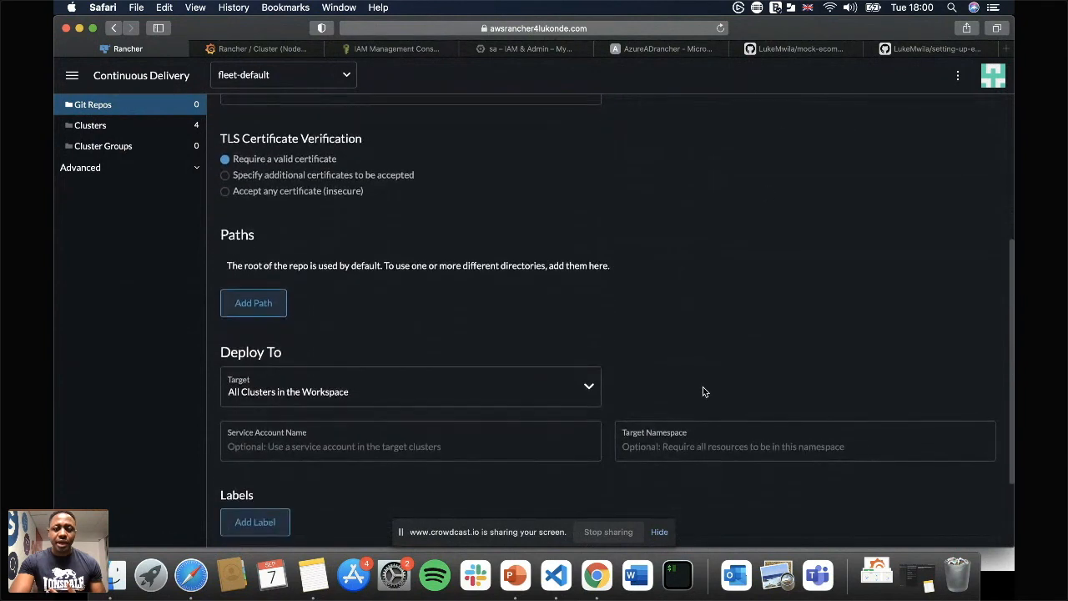
Examine the orders.yaml manifest in the orders/raw-manifests folder of the mock-ecommerce-backend GitHub repository.
{"action": "left_click", "coordinate": [770, 49]}
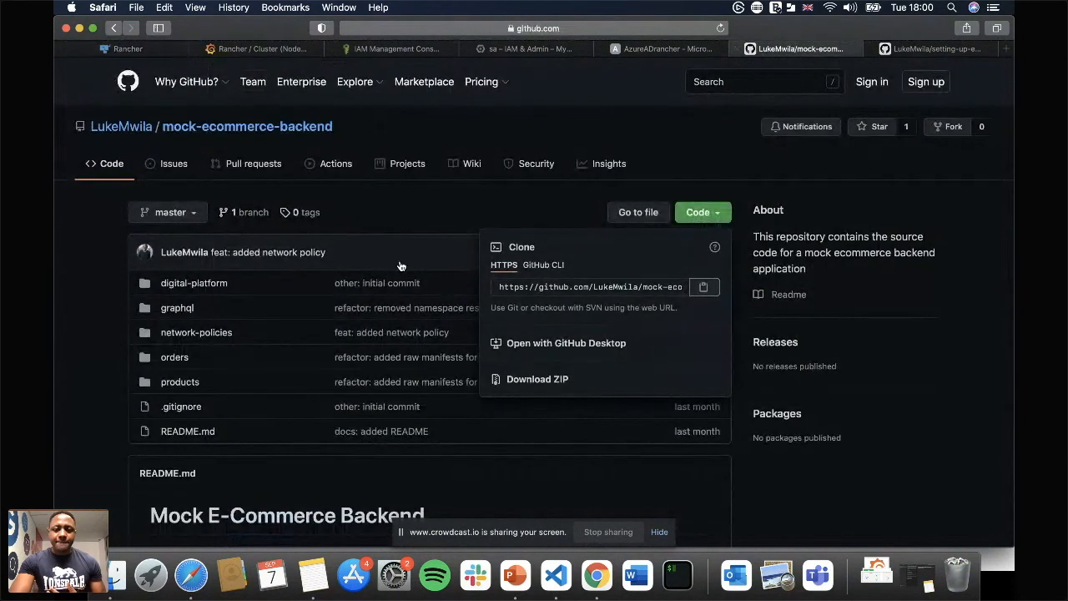
{"action": "left_click", "coordinate": [752, 178]}
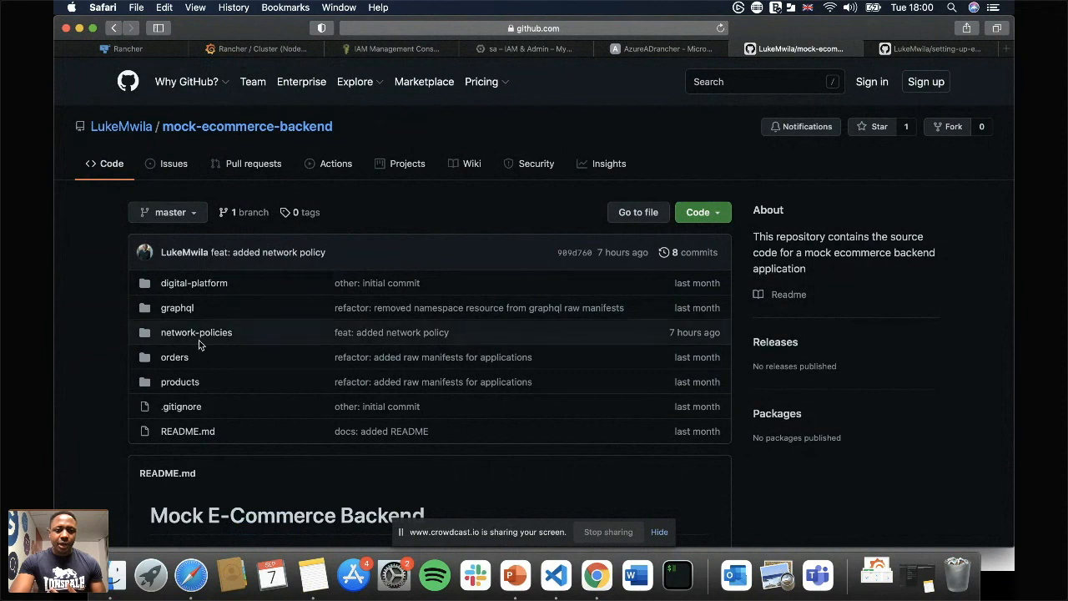
{"action": "scroll", "coordinate": [198, 340], "scroll_direction": "down", "scroll_amount": 2}
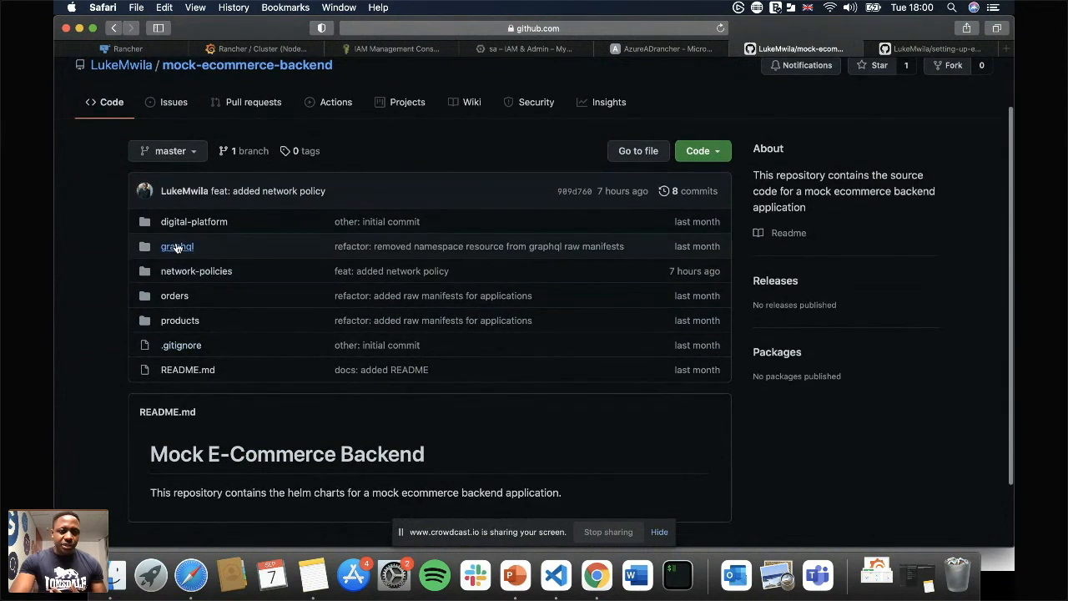
{"action": "left_click", "coordinate": [179, 297]}
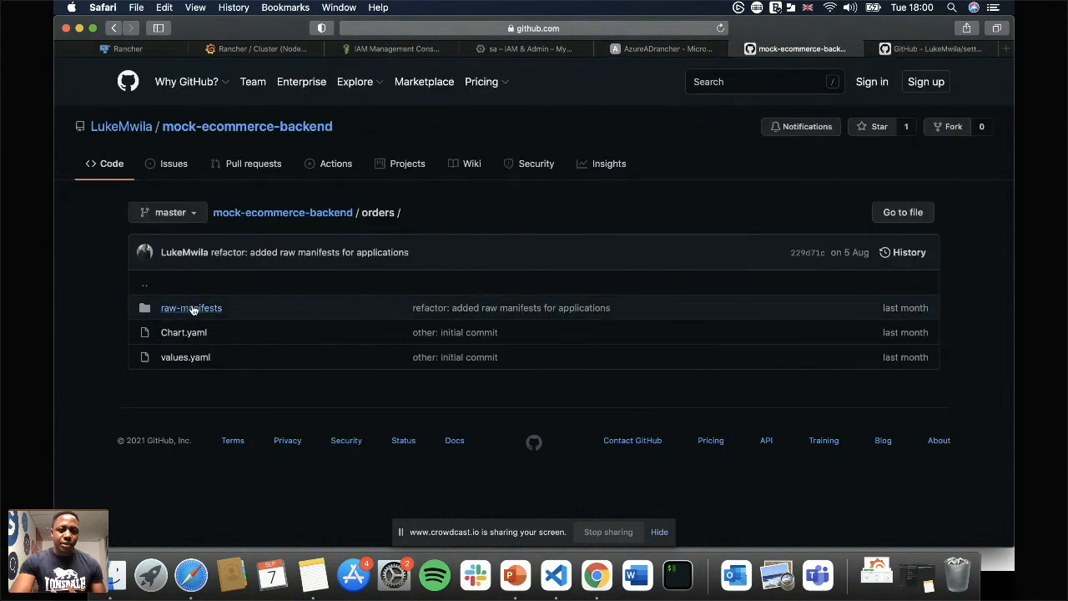
{"action": "left_click", "coordinate": [192, 308]}
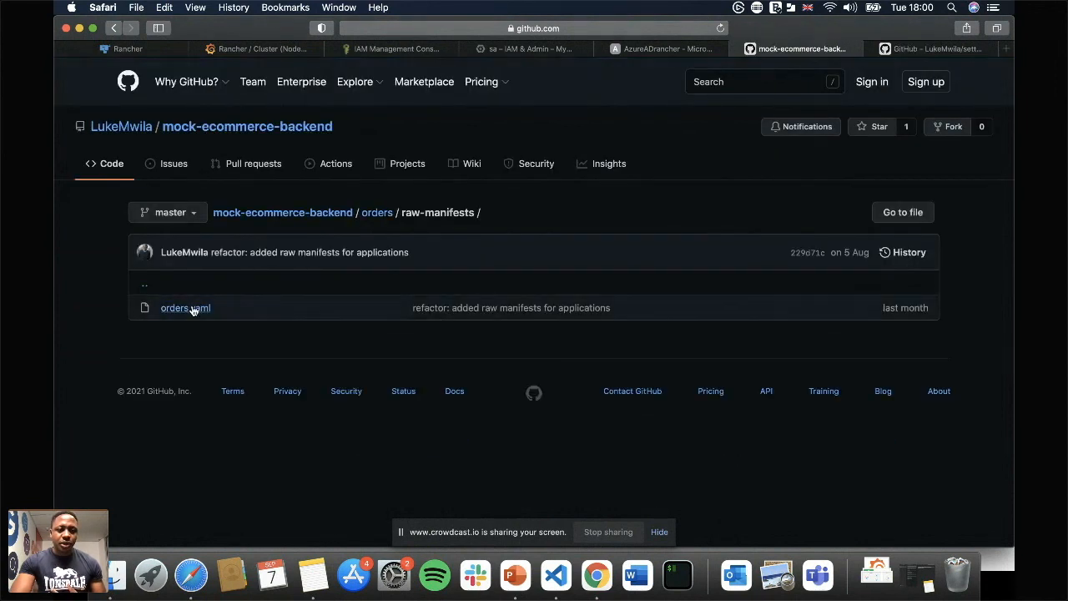
{"action": "scroll", "coordinate": [351, 381], "scroll_direction": "down", "scroll_amount": 8}
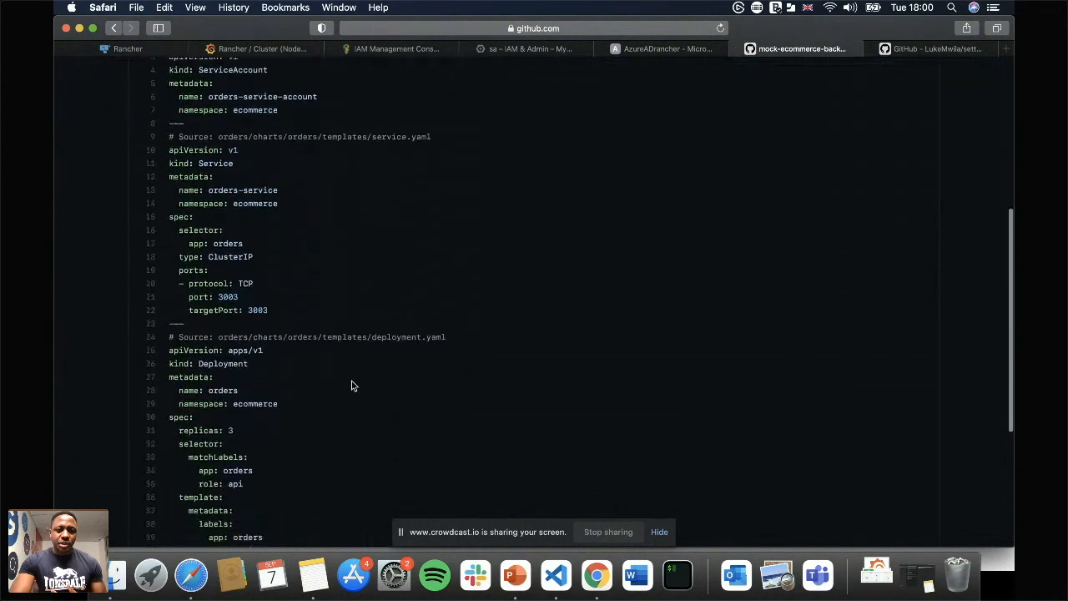
{"action": "scroll", "coordinate": [351, 385], "scroll_direction": "down", "scroll_amount": 5}
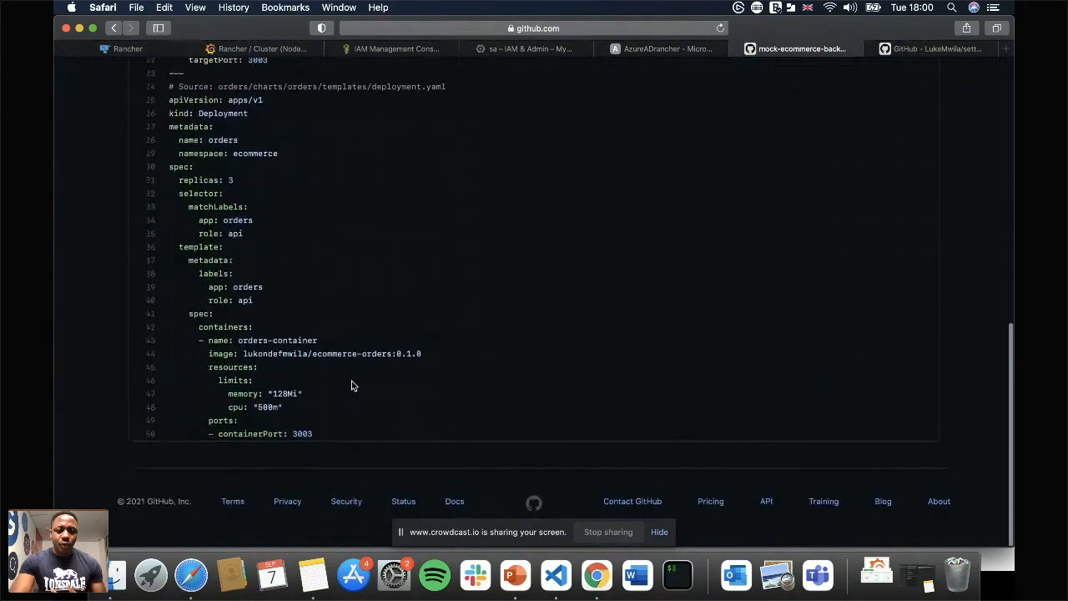
{"action": "scroll", "coordinate": [352, 386], "scroll_direction": "up", "scroll_amount": 3}
{"action": "scroll", "coordinate": [352, 385], "scroll_direction": "up", "scroll_amount": 10}
{"action": "scroll", "coordinate": [351, 384], "scroll_direction": "down", "scroll_amount": 15}
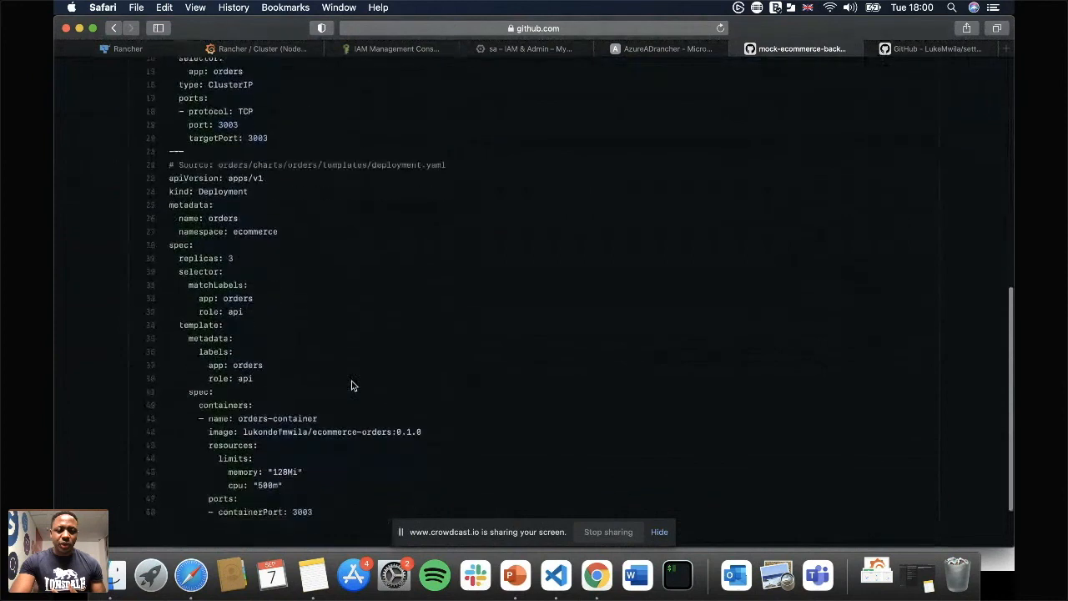
{"action": "scroll", "coordinate": [351, 385], "scroll_direction": "up", "scroll_amount": 15}
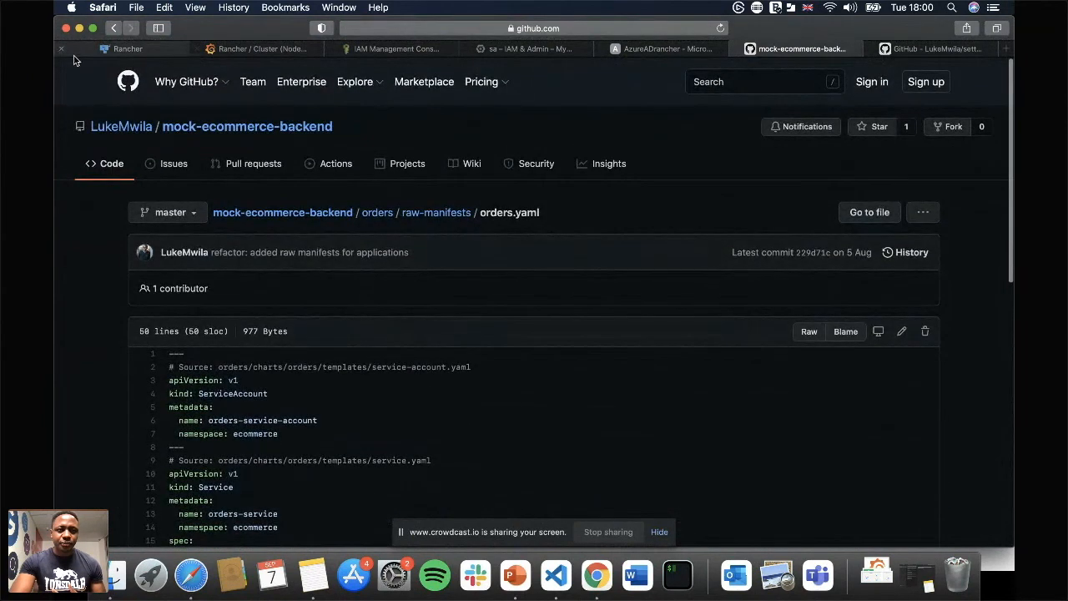
Check the contents of the network-policies folder and return to the repository's root.
{"action": "left_click", "coordinate": [112, 28]}
{"action": "left_click", "coordinate": [112, 29]}
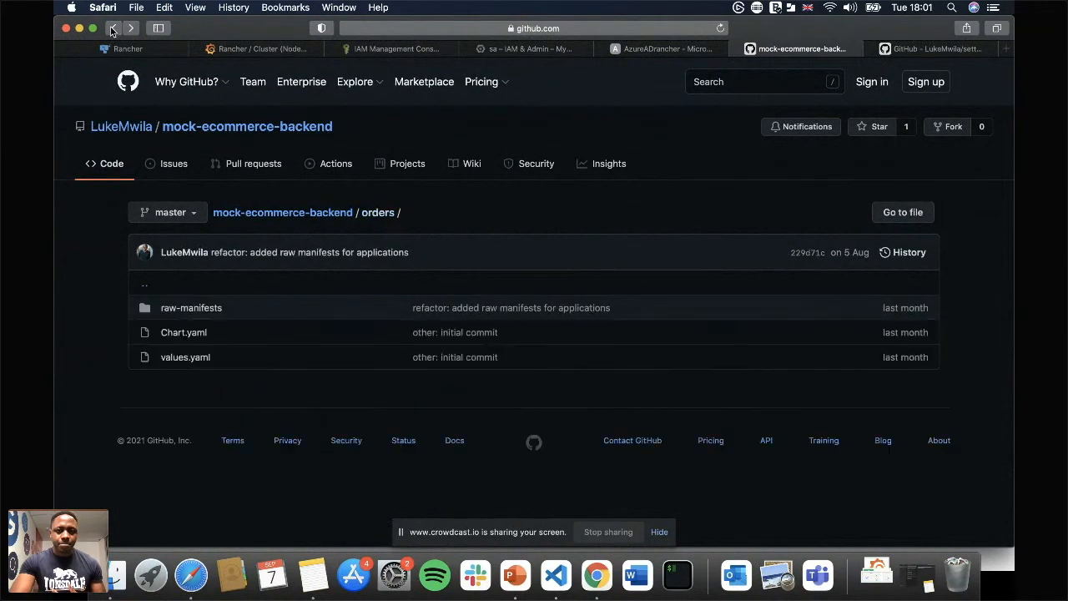
{"action": "left_click", "coordinate": [112, 29]}
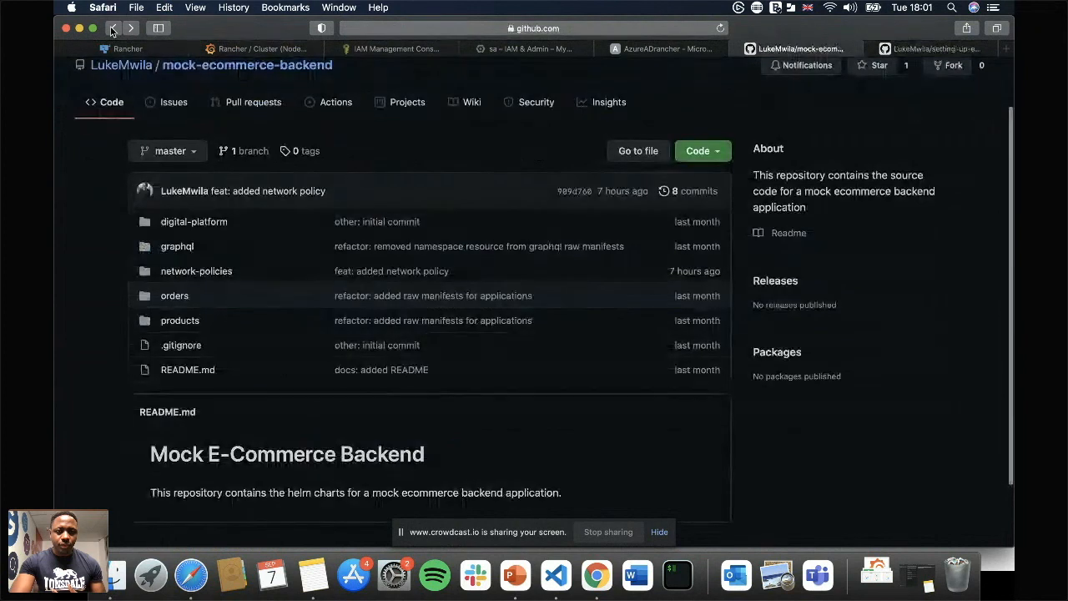
{"action": "left_click", "coordinate": [186, 272]}
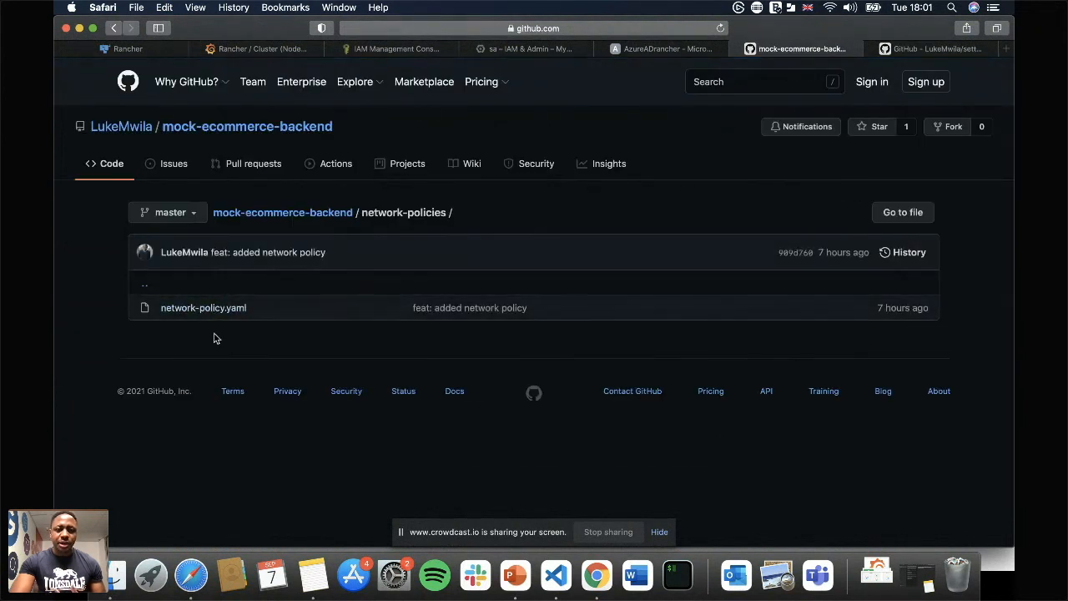
{"action": "mouse_move", "coordinate": [208, 94]}
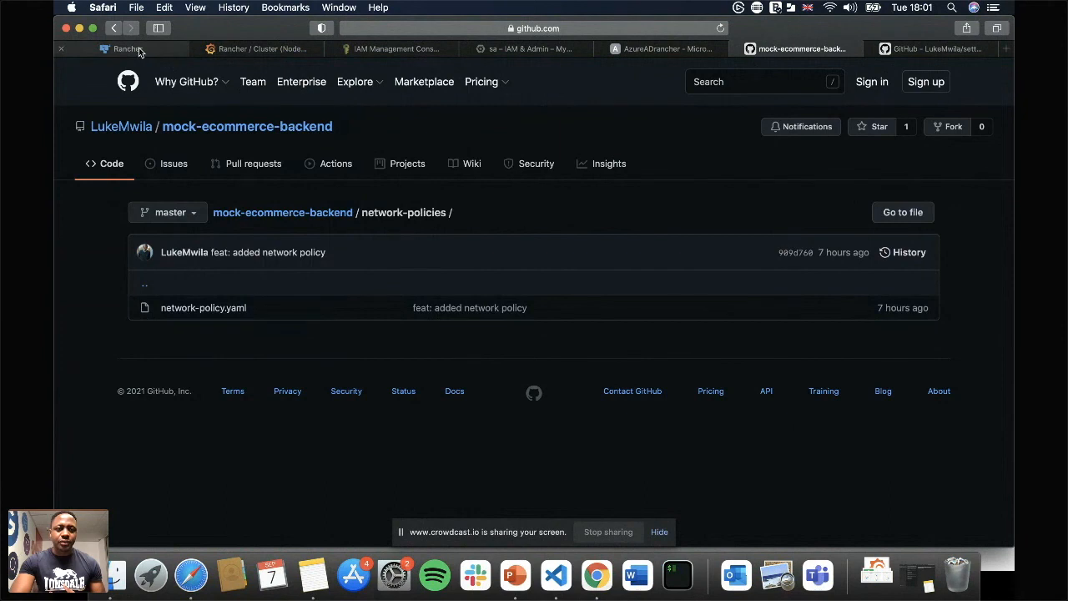
{"action": "left_click", "coordinate": [296, 212]}
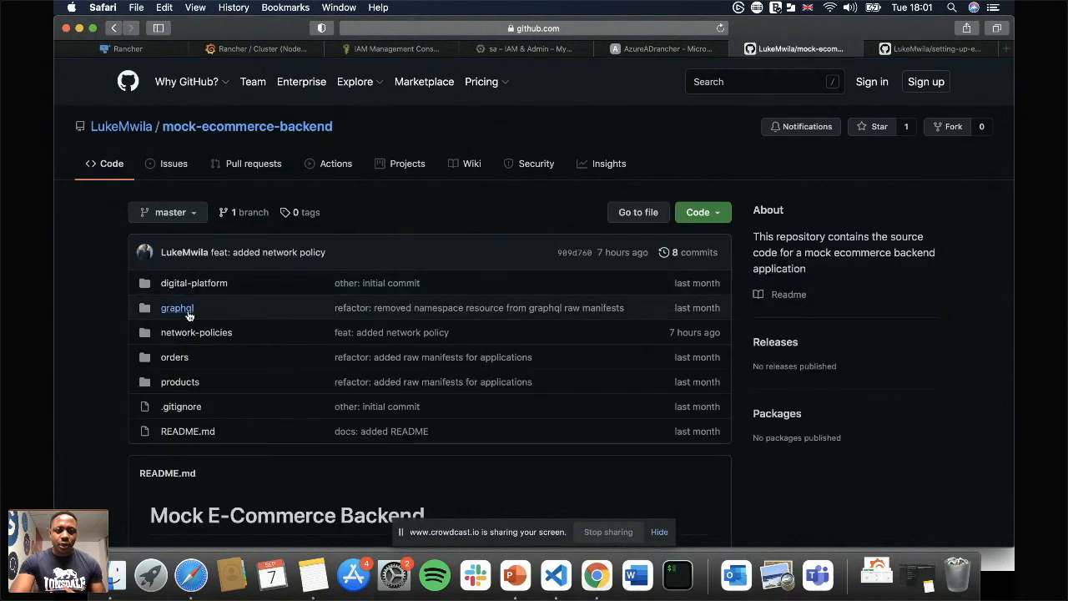
Return to the Git repo form in Rancher and add the path /graphql/raw-manifests.
{"action": "left_click", "coordinate": [127, 50]}
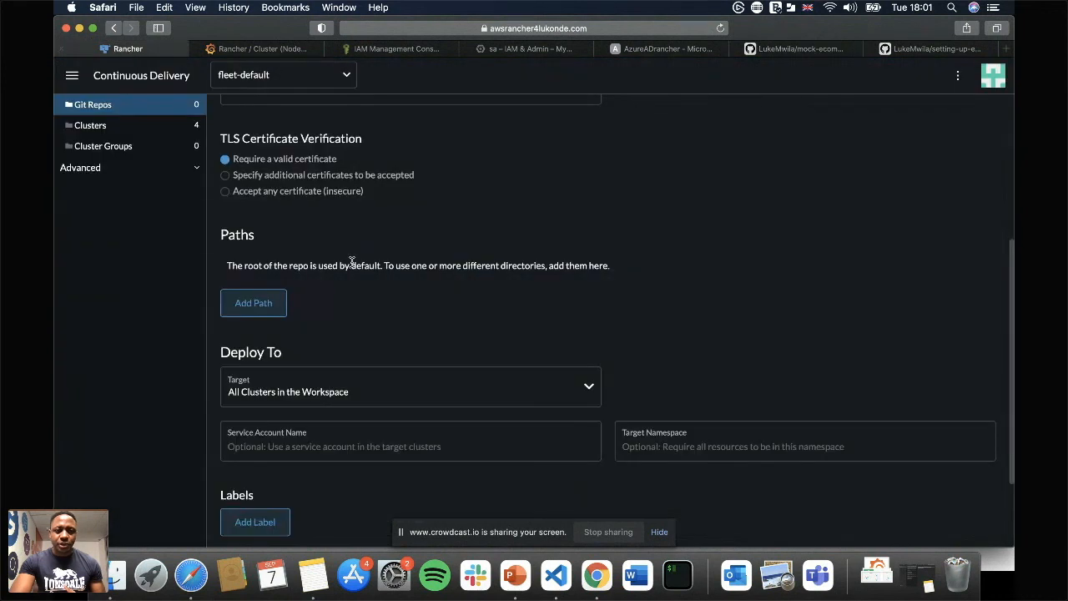
{"action": "scroll", "coordinate": [442, 364], "scroll_direction": "down", "scroll_amount": 3}
{"action": "scroll", "coordinate": [442, 365], "scroll_direction": "up", "scroll_amount": 2}
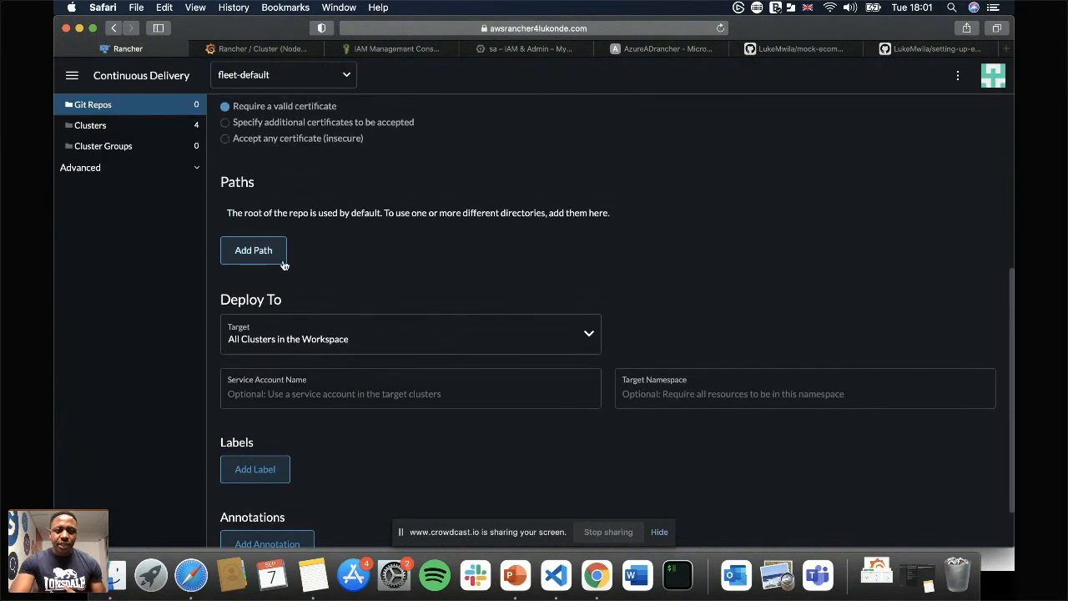
{"action": "left_click", "coordinate": [253, 251]}
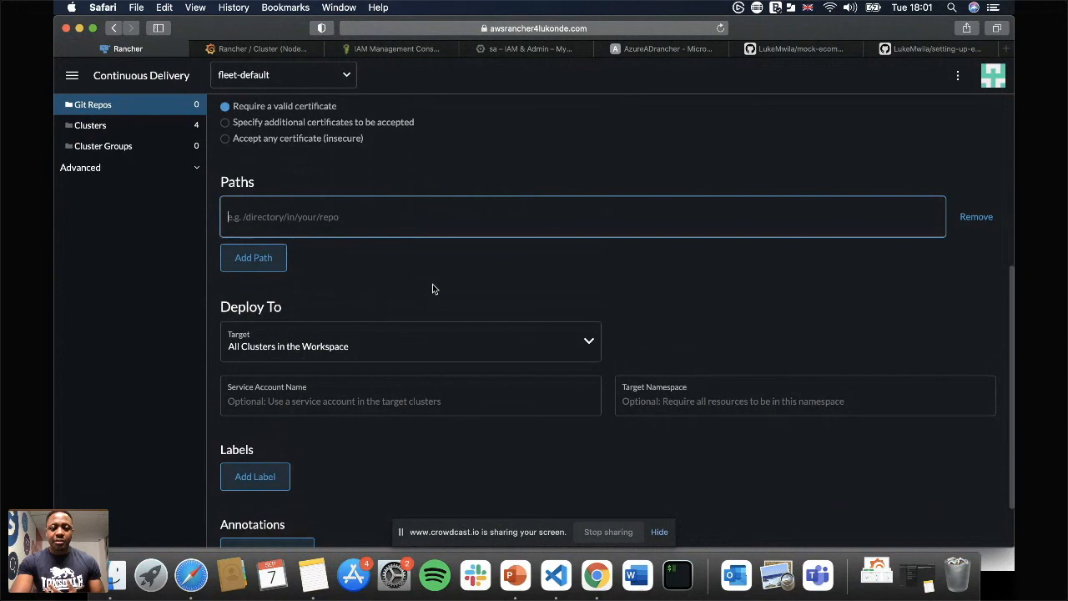
{"action": "type", "text": "/"}
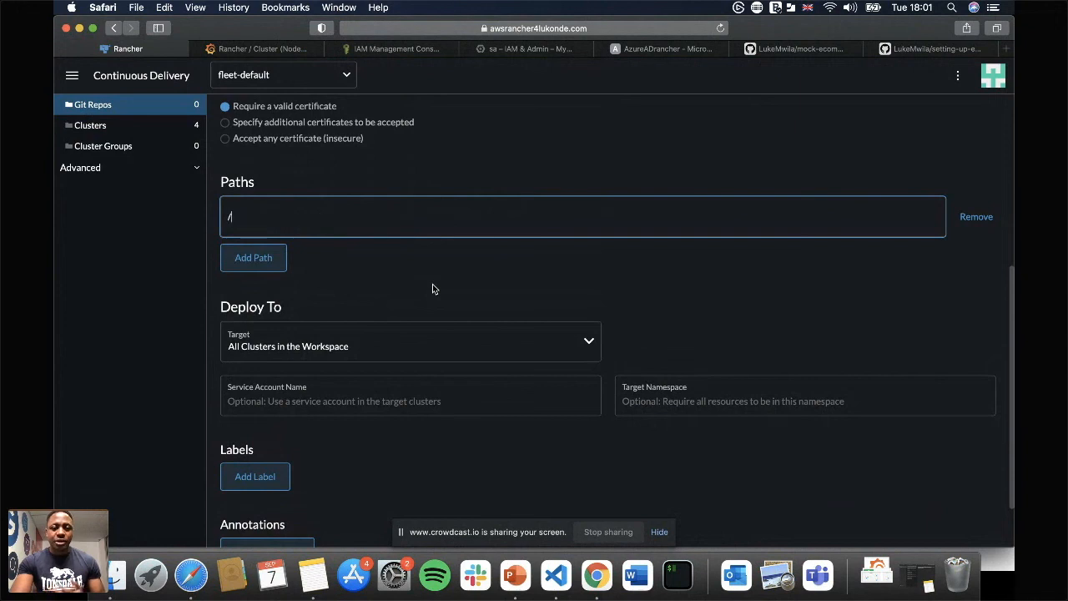
{"action": "type", "text": "graphq"}
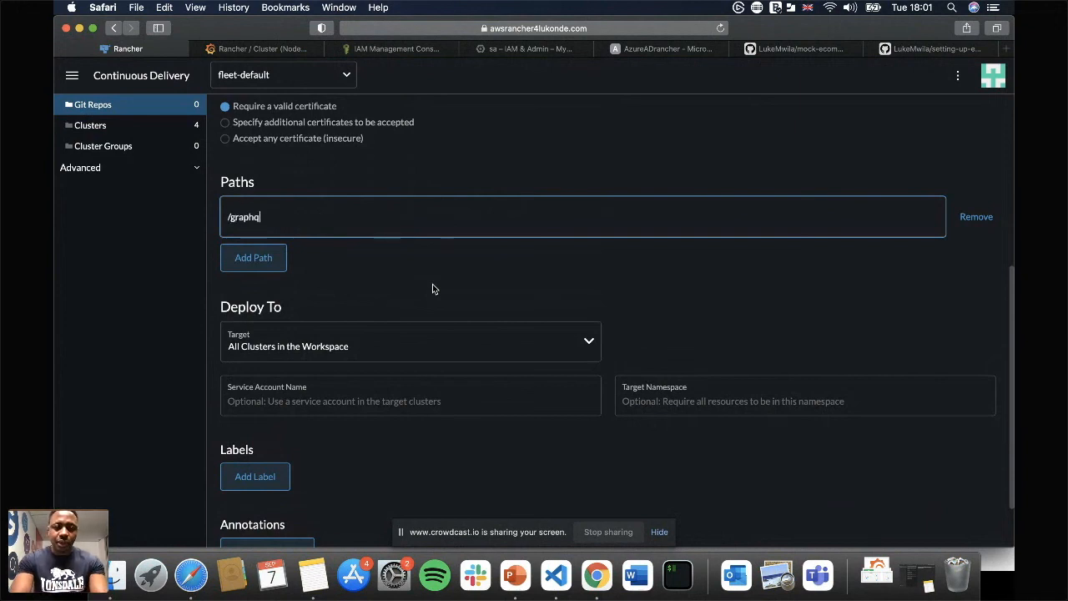
{"action": "type", "text": "l/raw-men"}
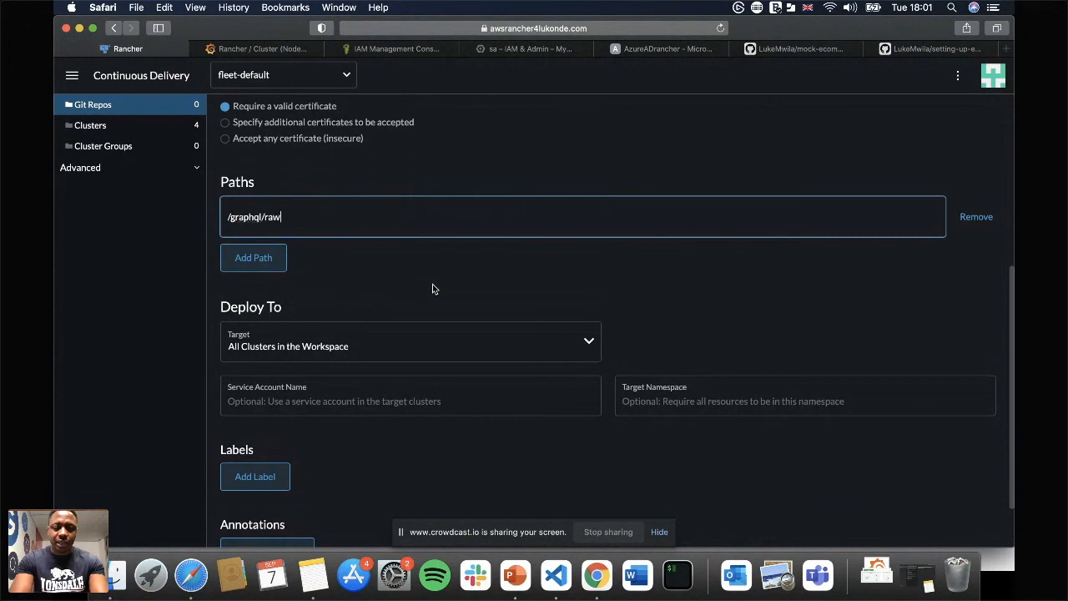
{"action": "key", "text": "BackSpace"}
{"action": "key", "text": "BackSpace"}
{"action": "type", "text": "a"}
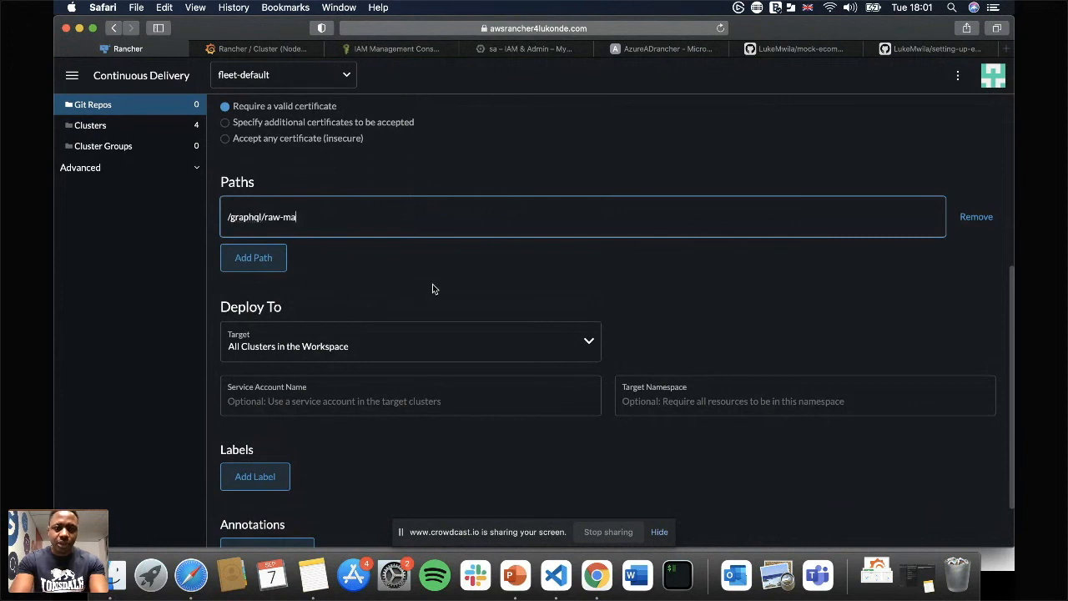
{"action": "type", "text": "nifests/"}
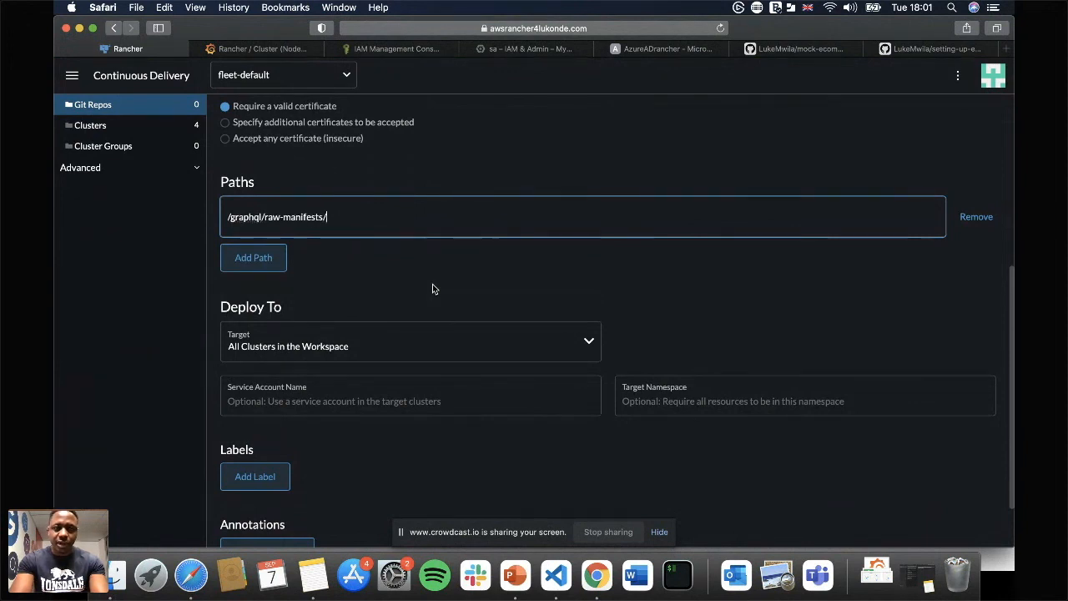
{"action": "key", "text": "super+a"}
{"action": "key", "text": "super+x"}
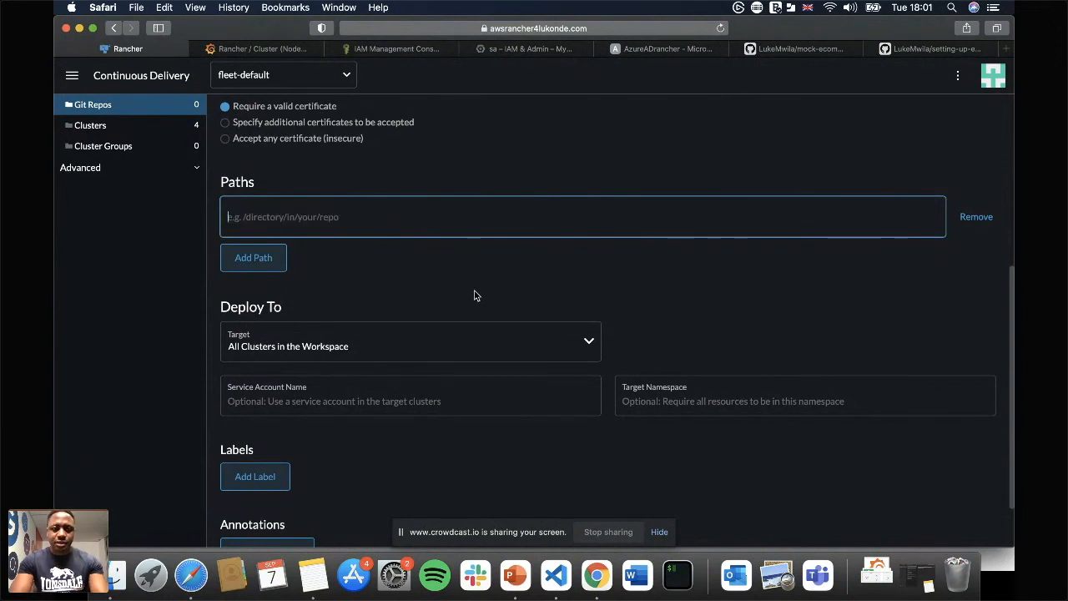
{"action": "key", "text": "super+v"}
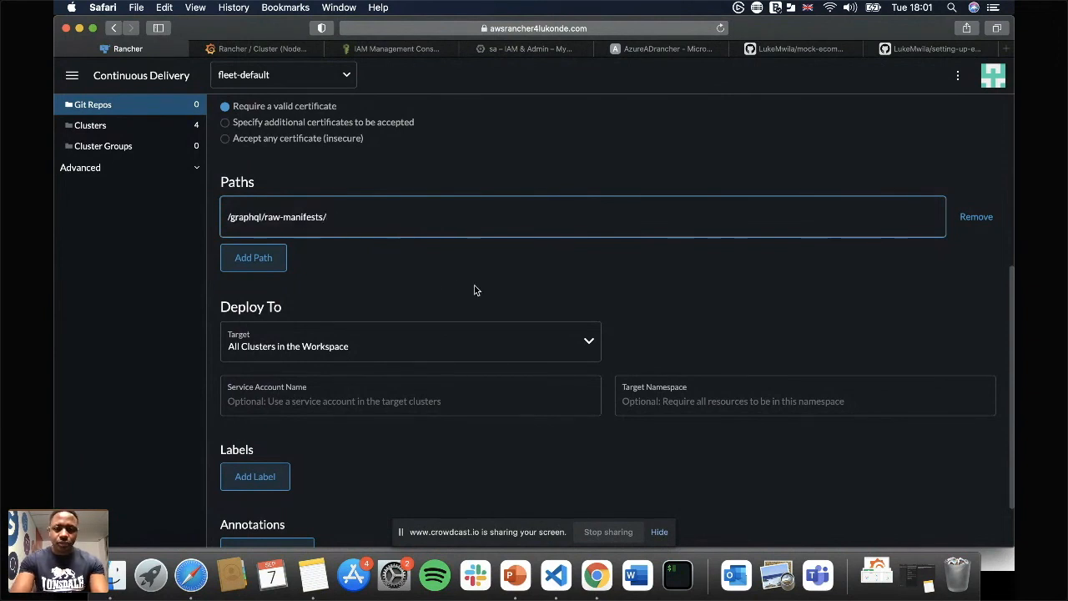
Add a second path, /orders/raw-manifests, based on the graphql path, after checking the network-policies folder in the GitHub repository.
{"action": "left_click", "coordinate": [253, 258]}
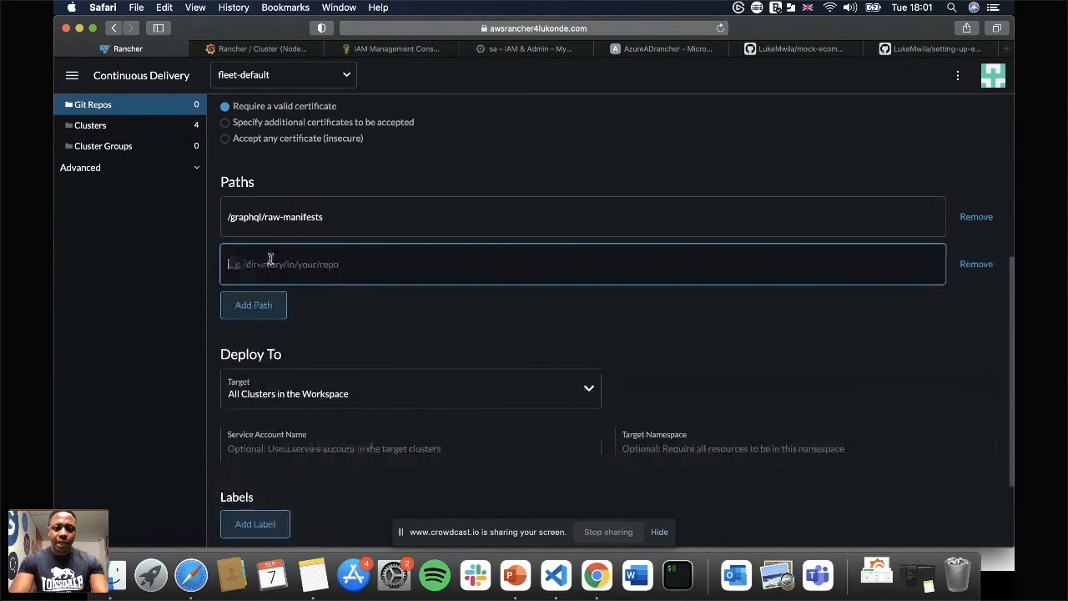
{"action": "left_click", "coordinate": [787, 48]}
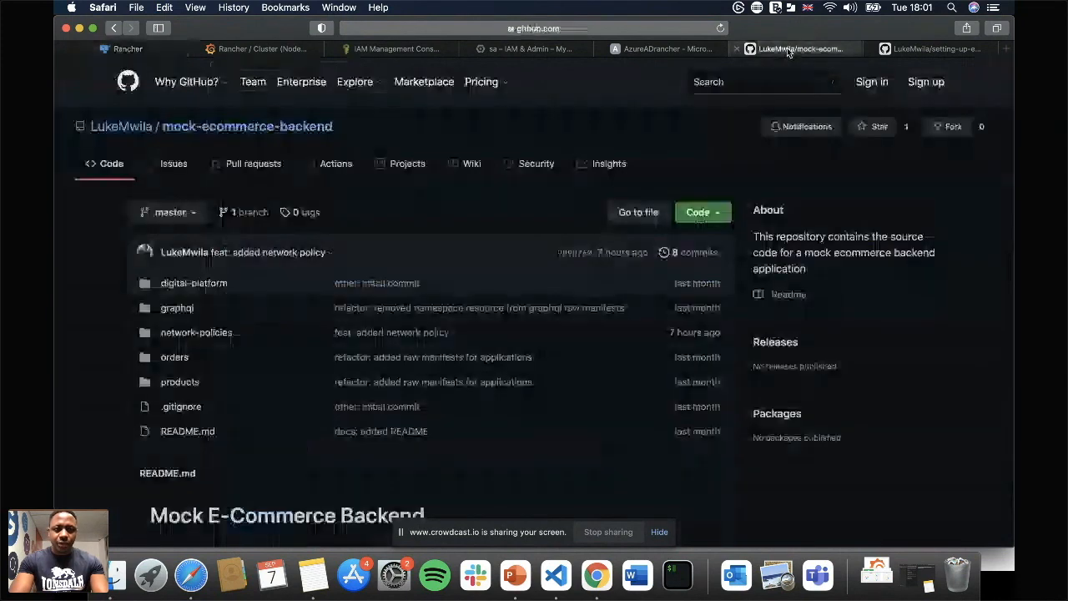
{"action": "left_click", "coordinate": [177, 333]}
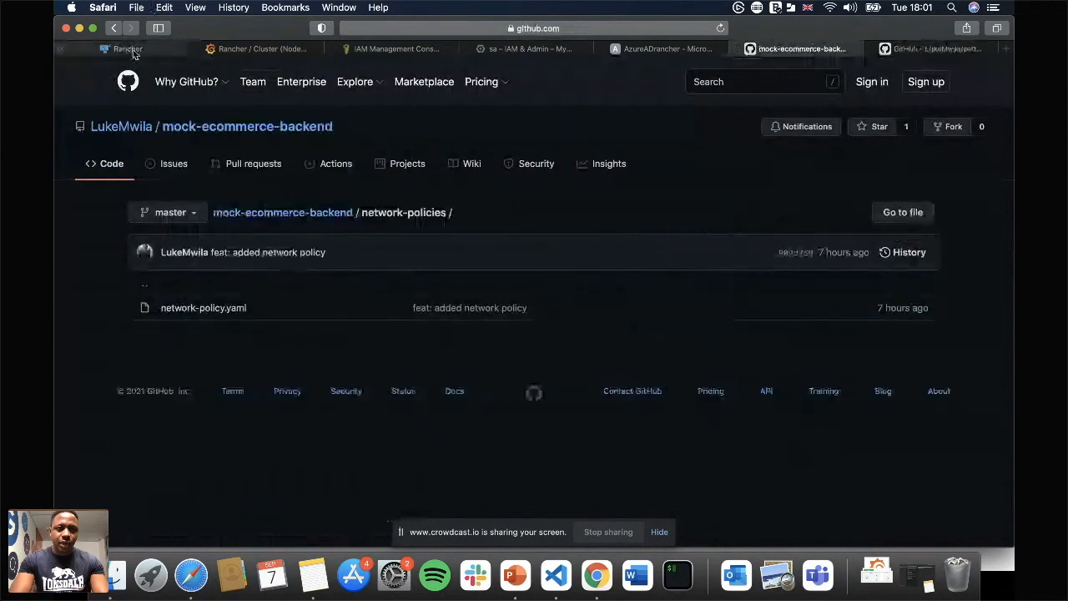
{"action": "left_click", "coordinate": [132, 50]}
{"action": "left_click", "coordinate": [372, 231]}
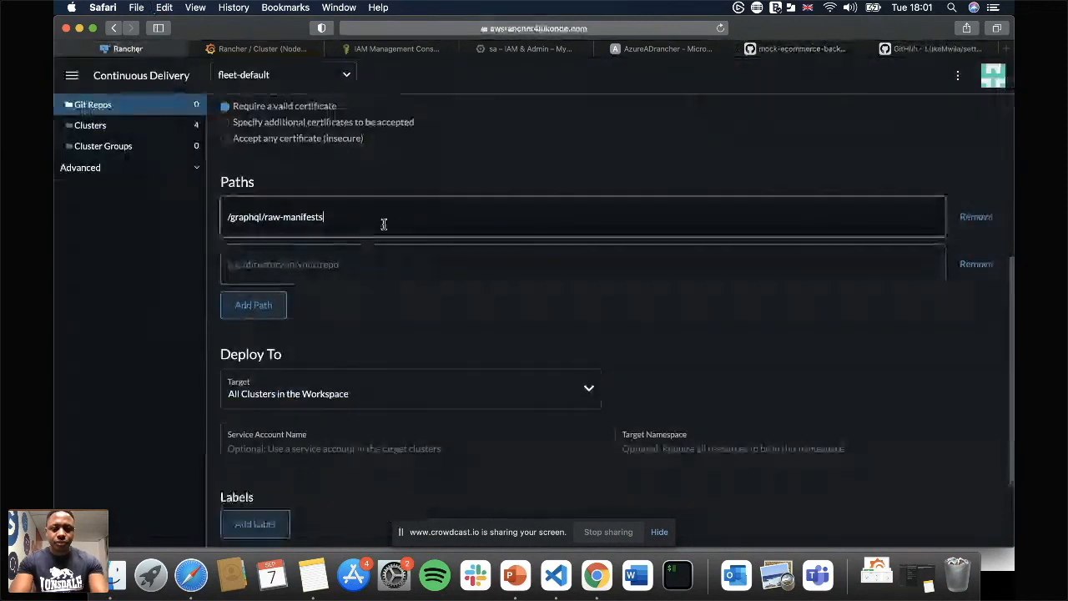
{"action": "key", "text": "super+a"}
{"action": "key", "text": "super+c"}
{"action": "left_click", "coordinate": [319, 264]}
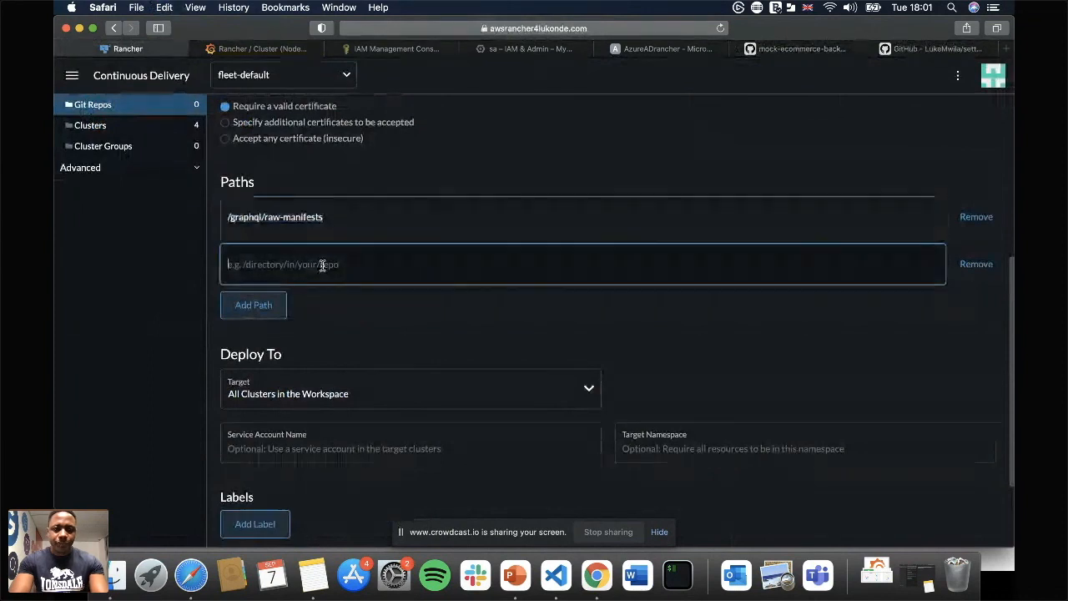
{"action": "key", "text": "super+v"}
{"action": "double_click", "coordinate": [236, 264]}
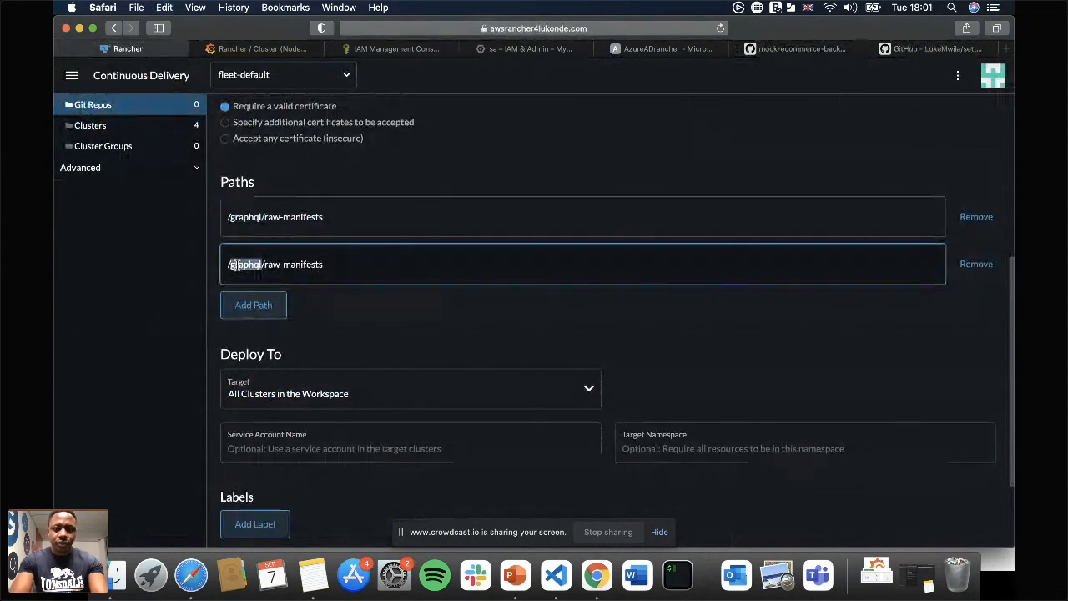
{"action": "type", "text": "orders"}
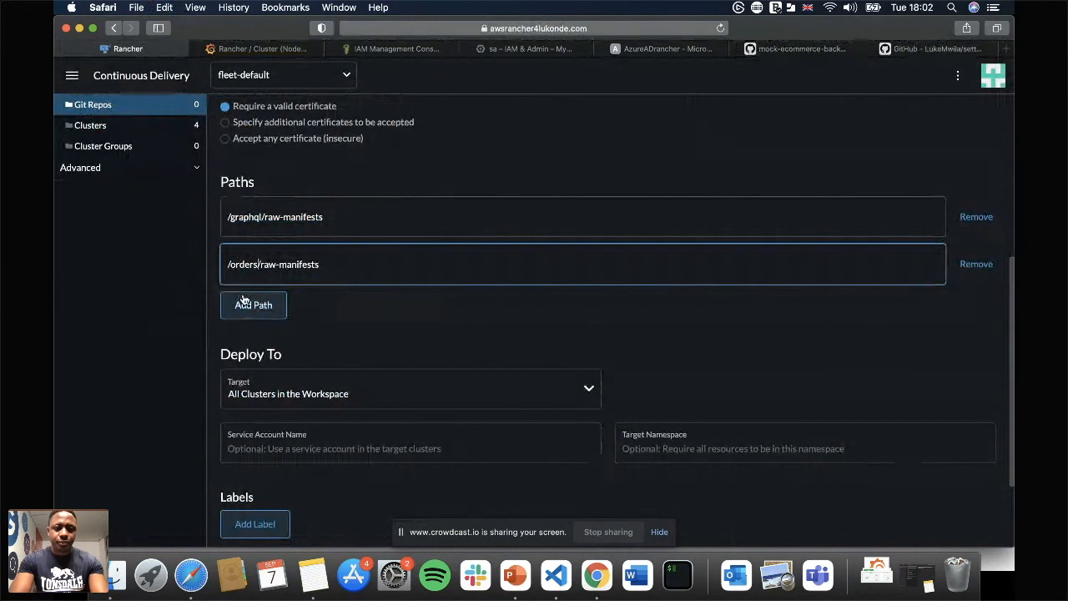
Add two more paths to the Git repo: /products/raw-manifests and /network-policies.
{"action": "left_click", "coordinate": [242, 305]}
{"action": "key", "text": "super+v"}
{"action": "double_click", "coordinate": [240, 311]}
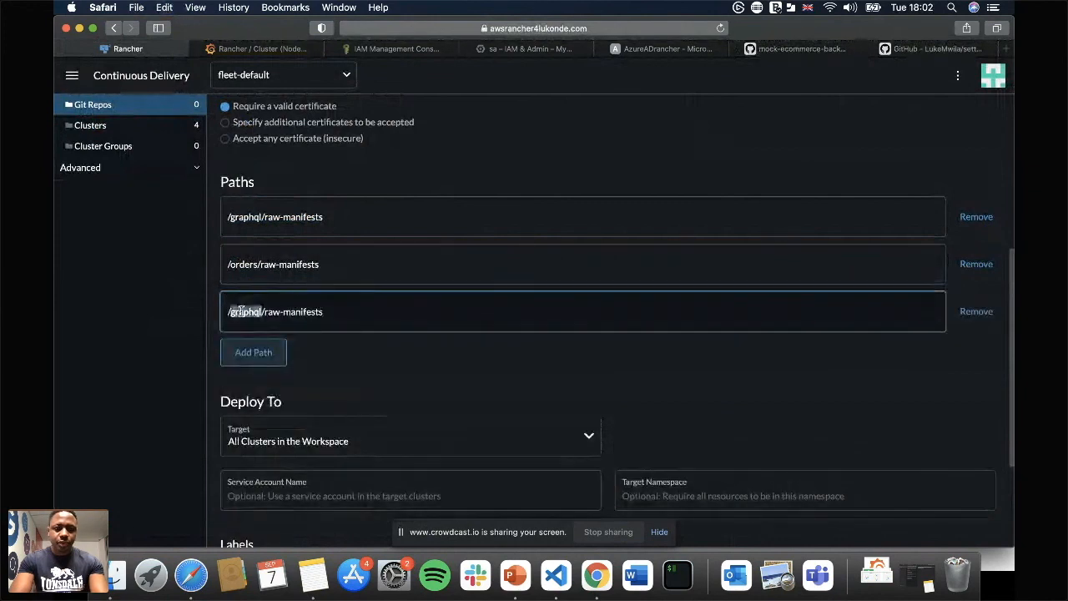
{"action": "type", "text": "products"}
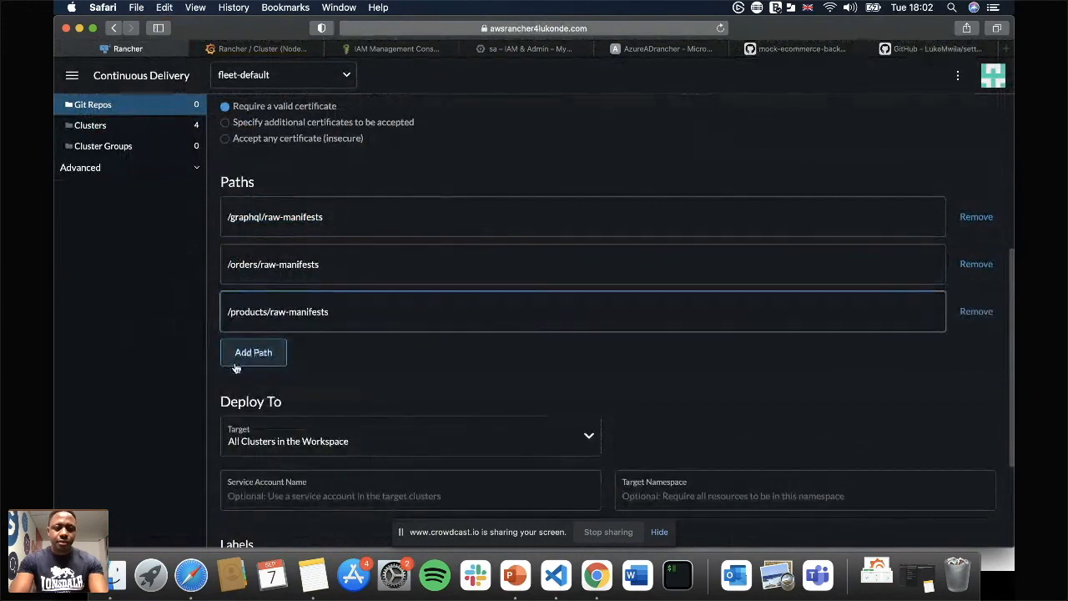
{"action": "left_click", "coordinate": [250, 357]}
{"action": "left_click", "coordinate": [291, 358]}
{"action": "type", "text": "/network-policies"}
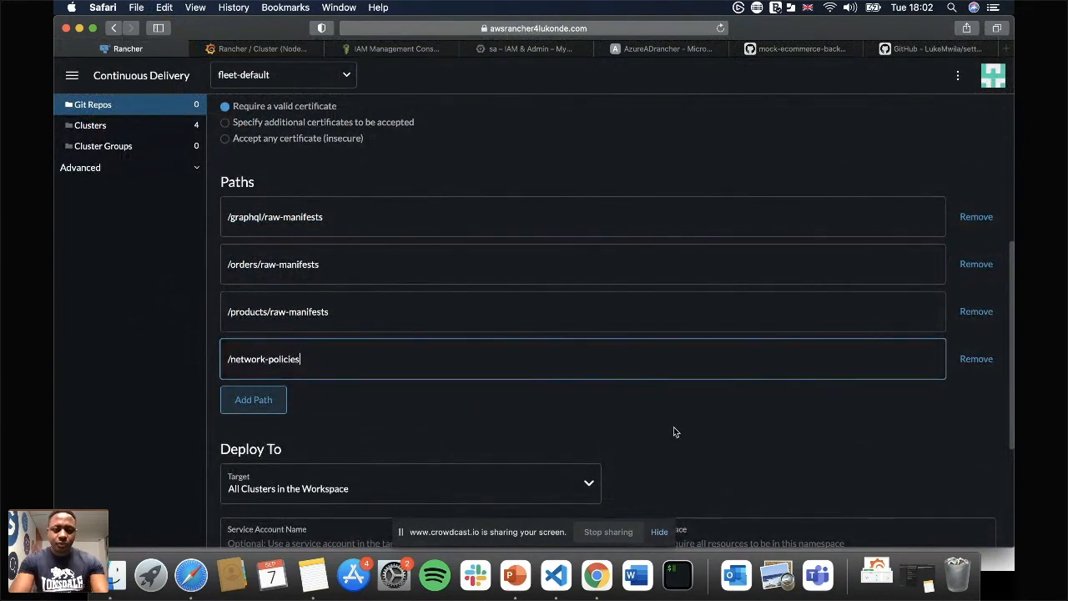
Set the deployment target of the Git repo to the alpha cluster.
{"action": "scroll", "coordinate": [673, 426], "scroll_direction": "down", "scroll_amount": 4}
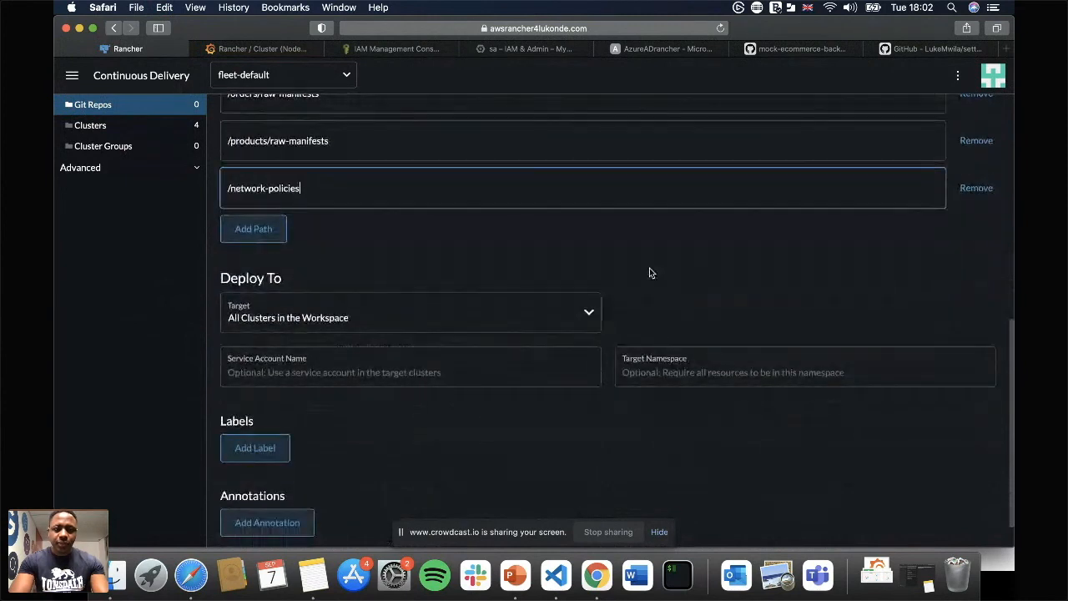
{"action": "left_click", "coordinate": [574, 317]}
{"action": "left_click", "coordinate": [687, 314]}
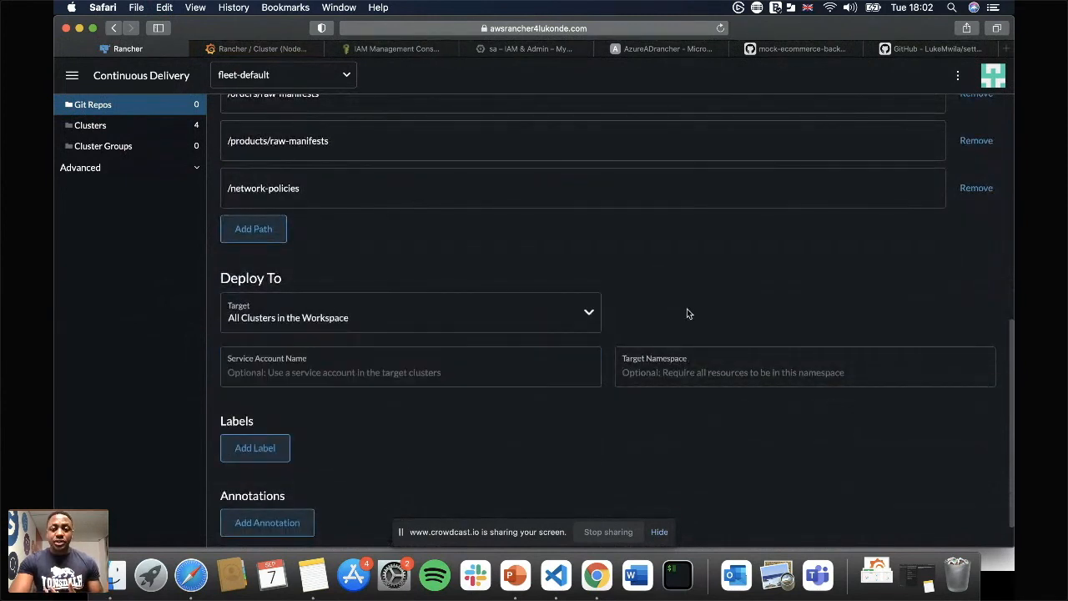
{"action": "left_click", "coordinate": [531, 320]}
{"action": "scroll", "coordinate": [535, 324], "scroll_direction": "down", "scroll_amount": 1}
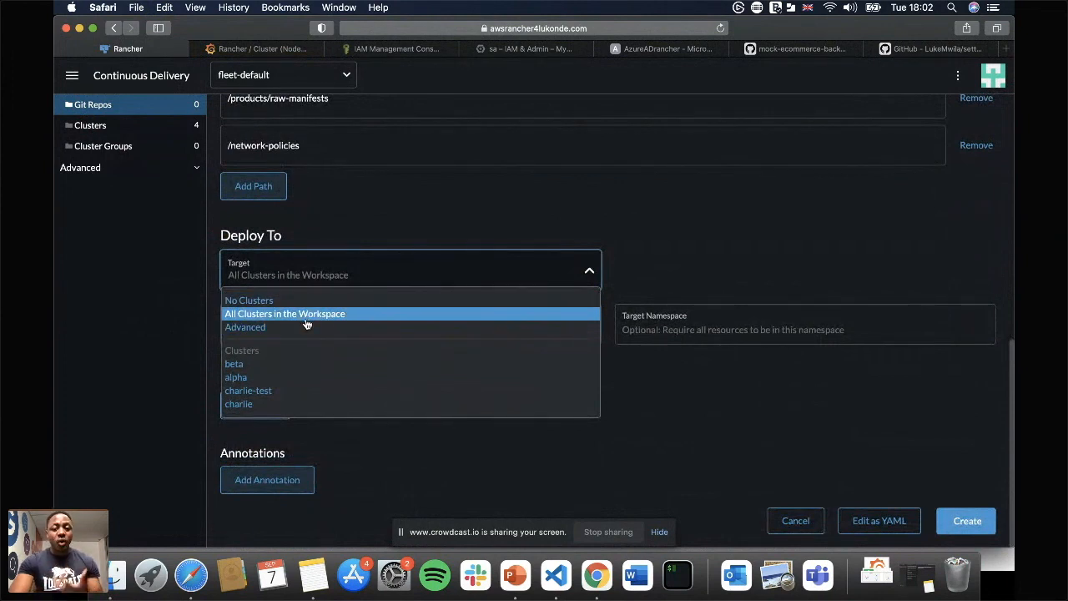
{"action": "left_click", "coordinate": [267, 377]}
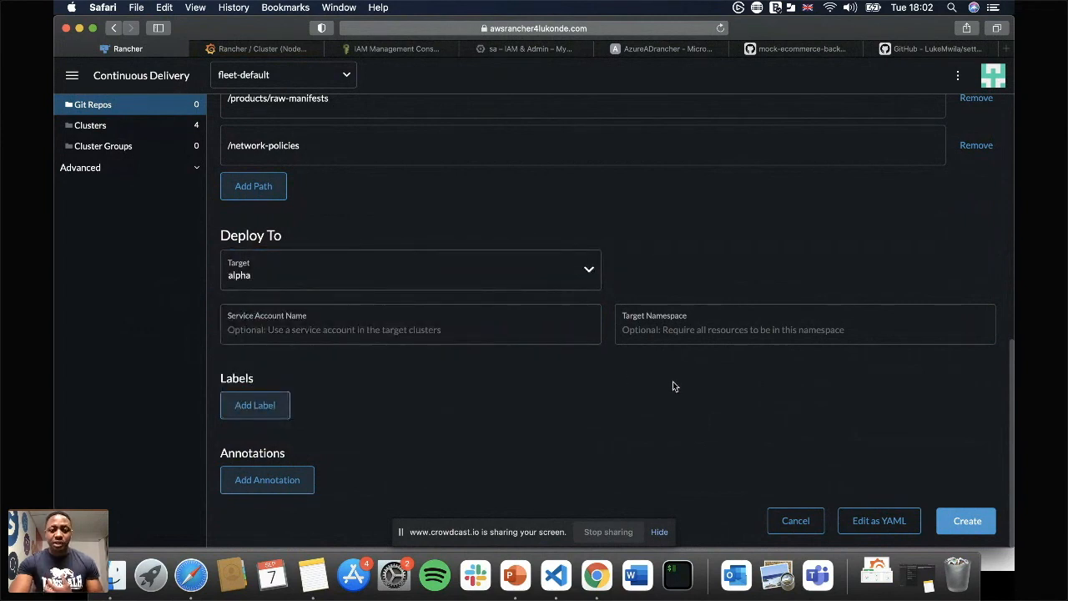
Set the target namespace to ecommerce and create the Git repo.
{"action": "left_click", "coordinate": [724, 331]}
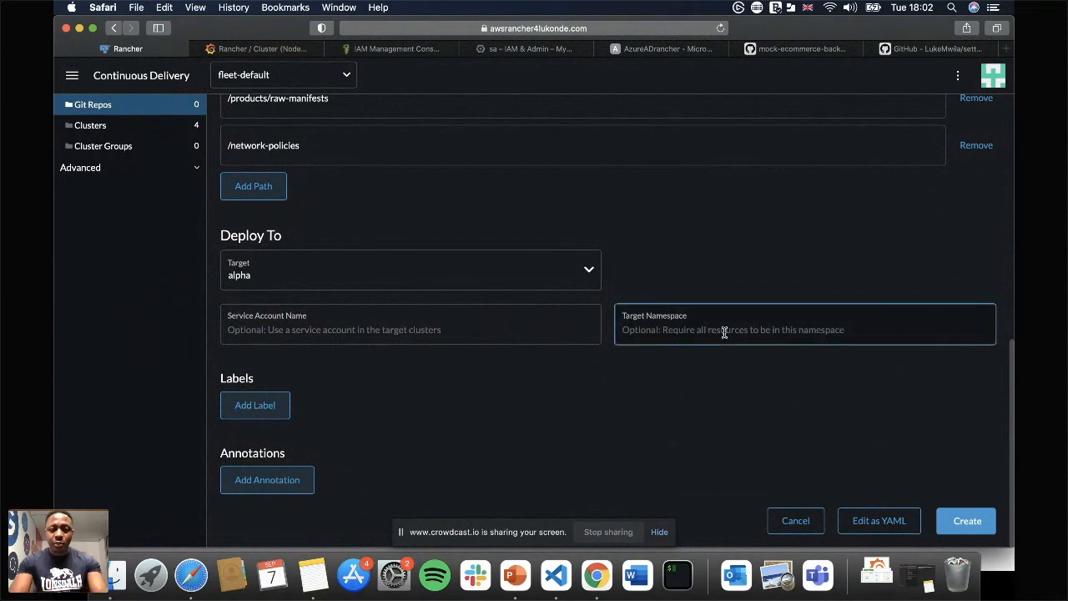
{"action": "type", "text": "ecommerce"}
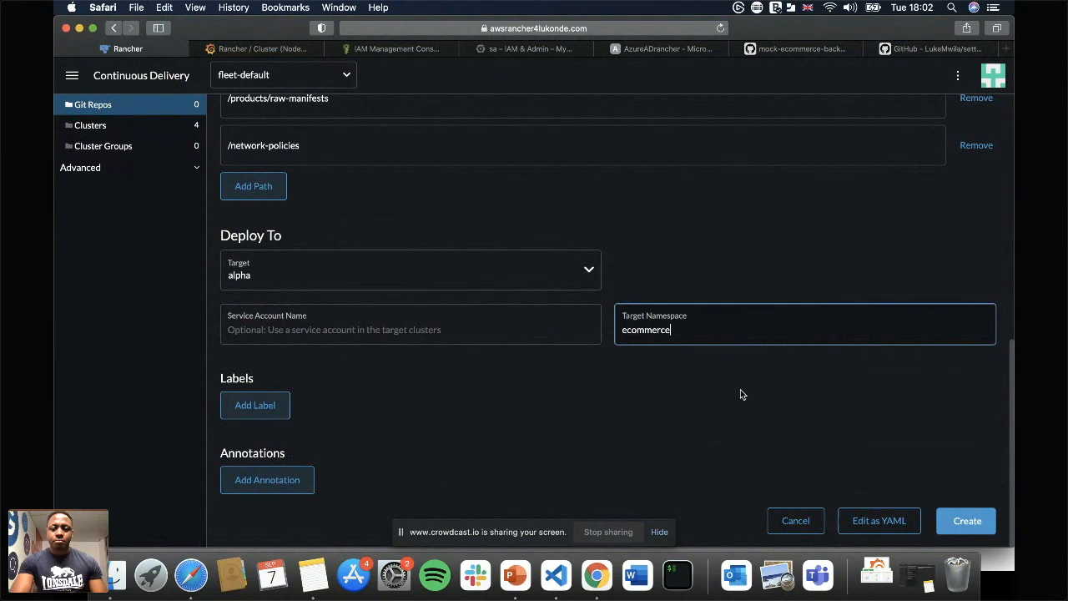
{"action": "left_click", "coordinate": [741, 390]}
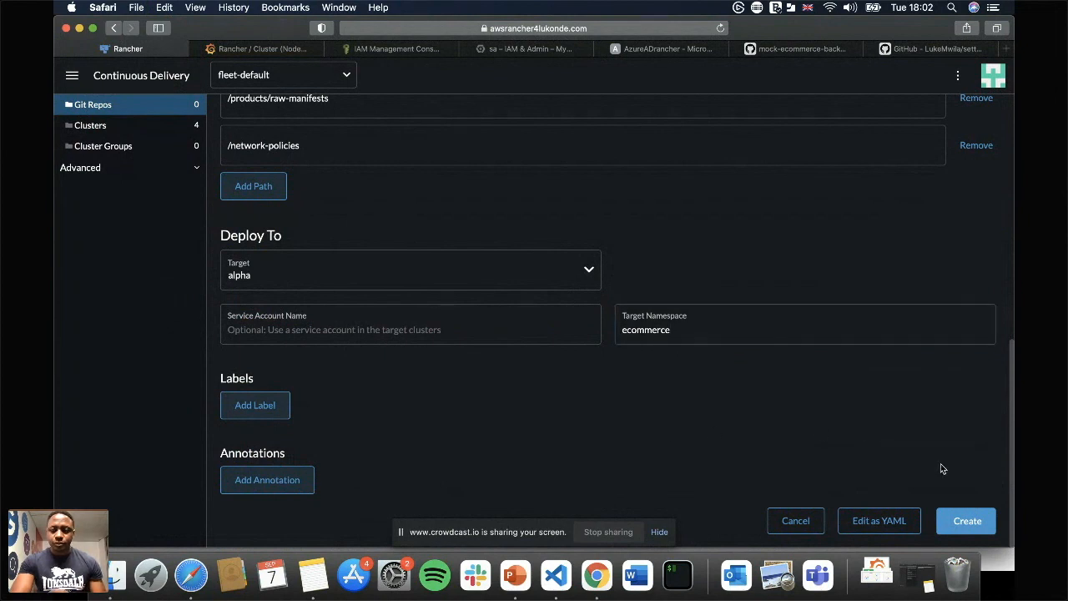
{"action": "left_click", "coordinate": [966, 520]}
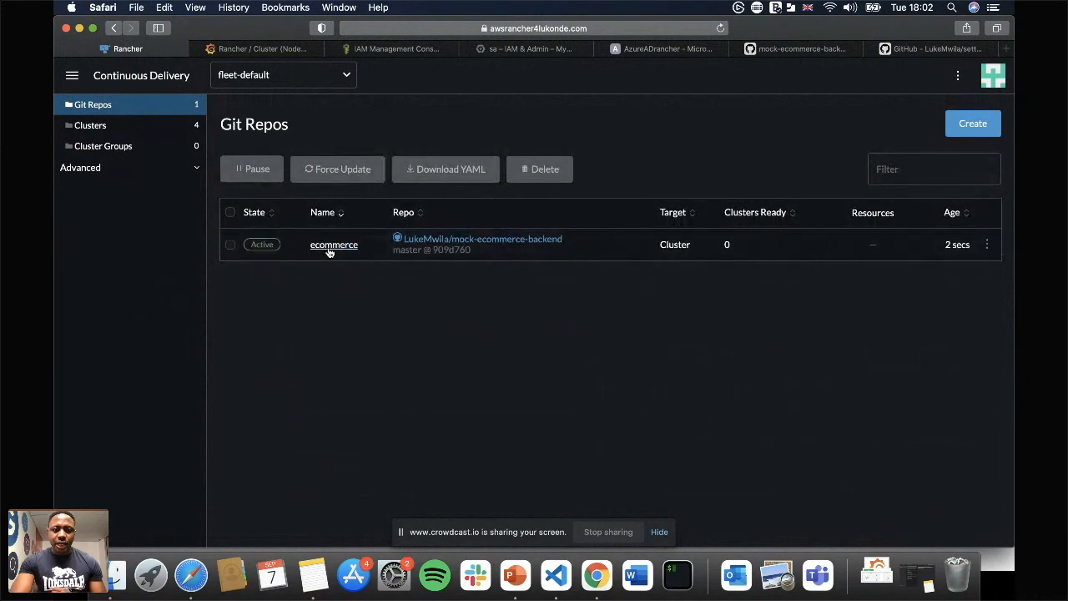
Check the state of the resources deployed by the ecommerce Git repo, then return to the Git repo list.
{"action": "left_click", "coordinate": [332, 244]}
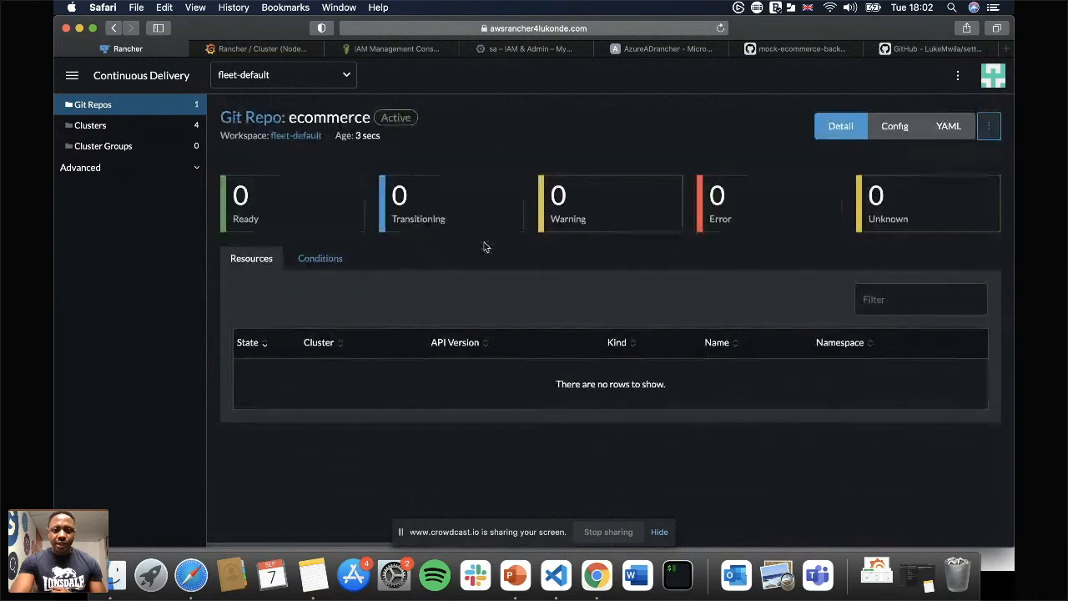
{"action": "scroll", "coordinate": [559, 304], "scroll_direction": "down", "scroll_amount": 2}
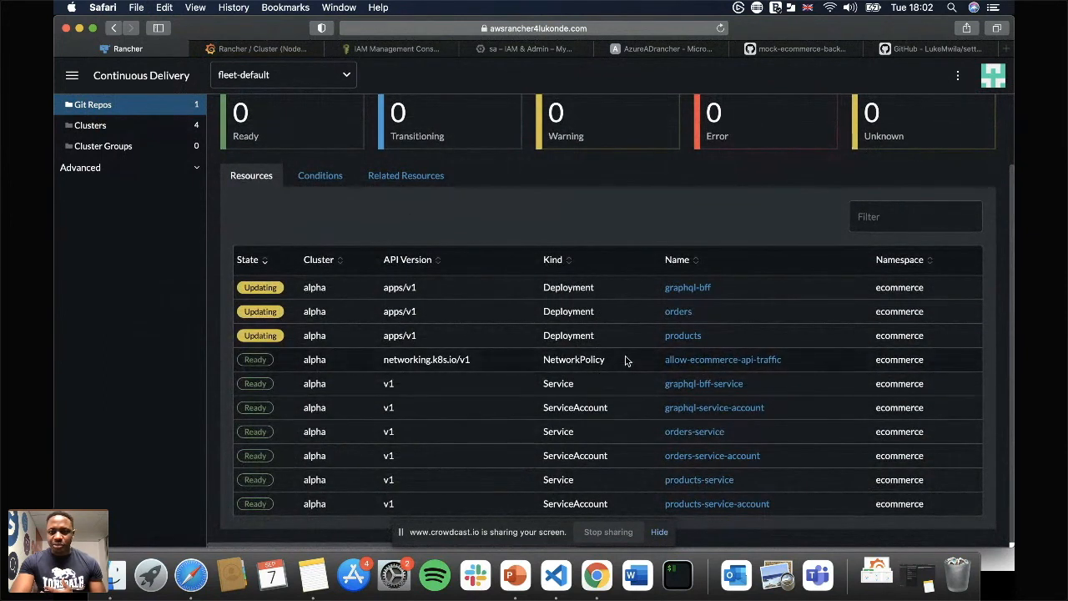
{"action": "scroll", "coordinate": [624, 355], "scroll_direction": "up", "scroll_amount": 2}
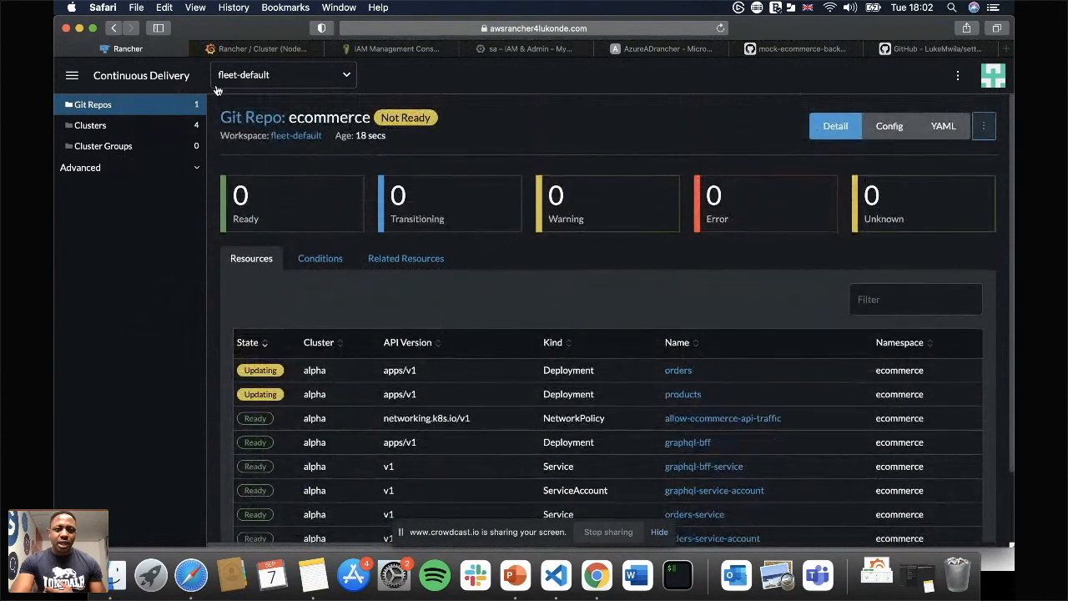
{"action": "left_click", "coordinate": [114, 29]}
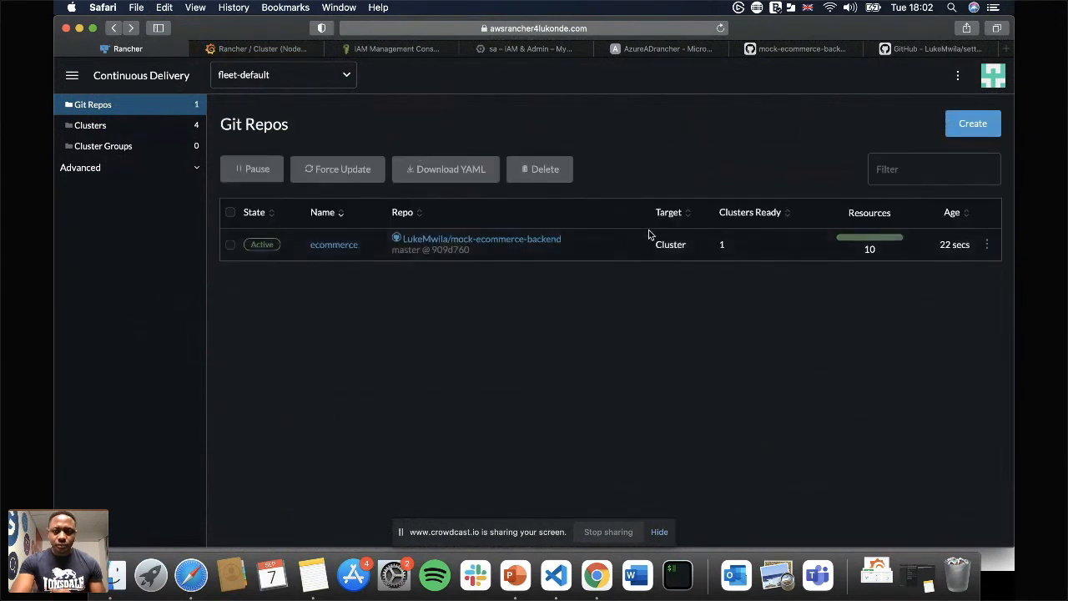
Start a new Git repo named express-test and set its repository URL to the HTTPS clone link of GitHub's setting-up-eks-cluster-dojo.
{"action": "left_click", "coordinate": [972, 125]}
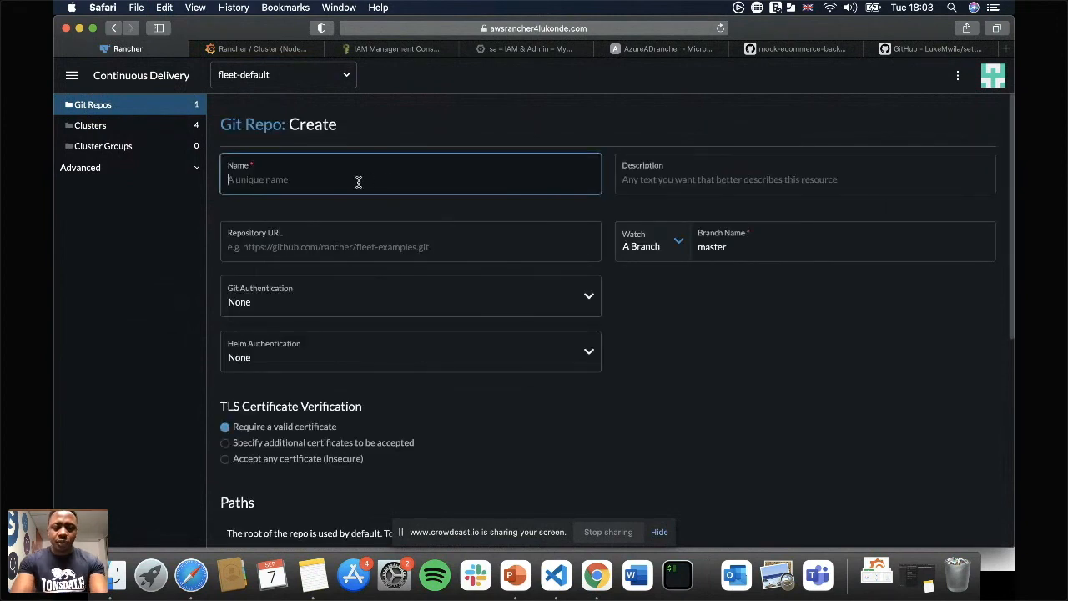
{"action": "type", "text": "express-test"}
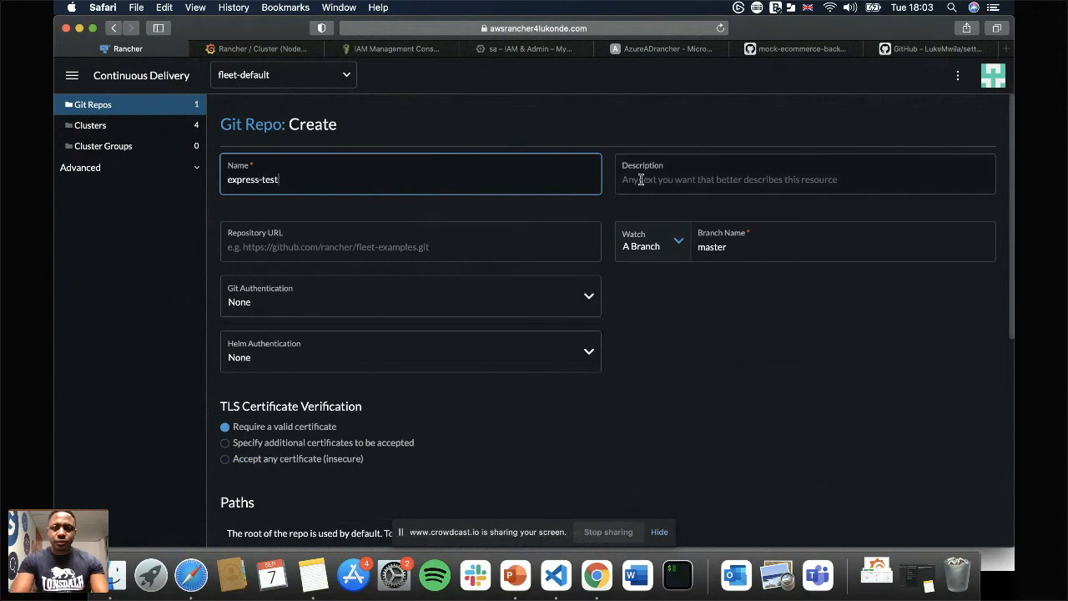
{"action": "left_click", "coordinate": [886, 50]}
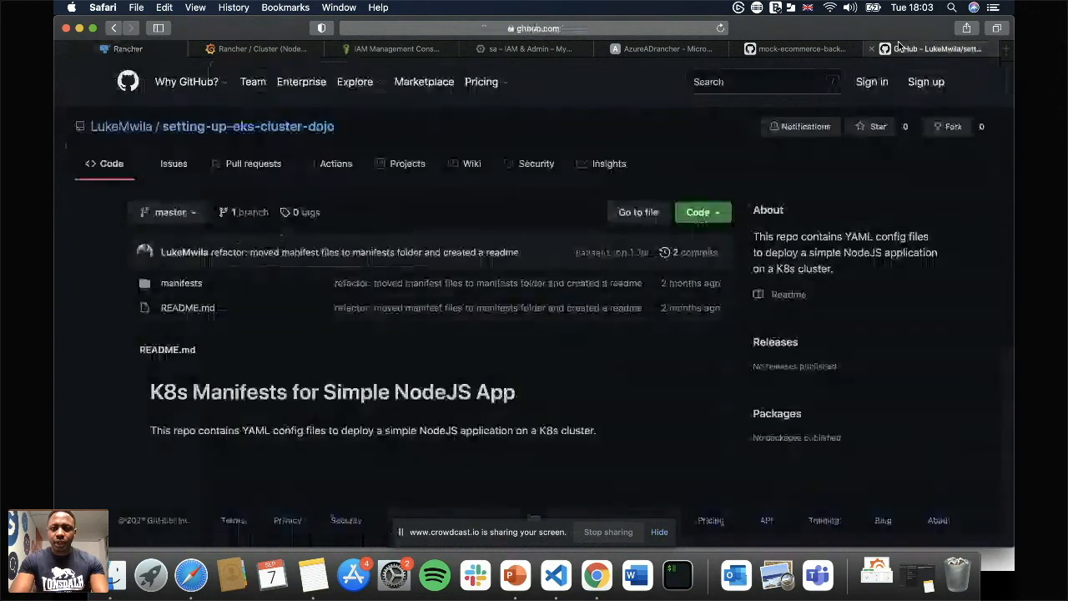
{"action": "left_click", "coordinate": [721, 213]}
{"action": "left_click", "coordinate": [703, 287]}
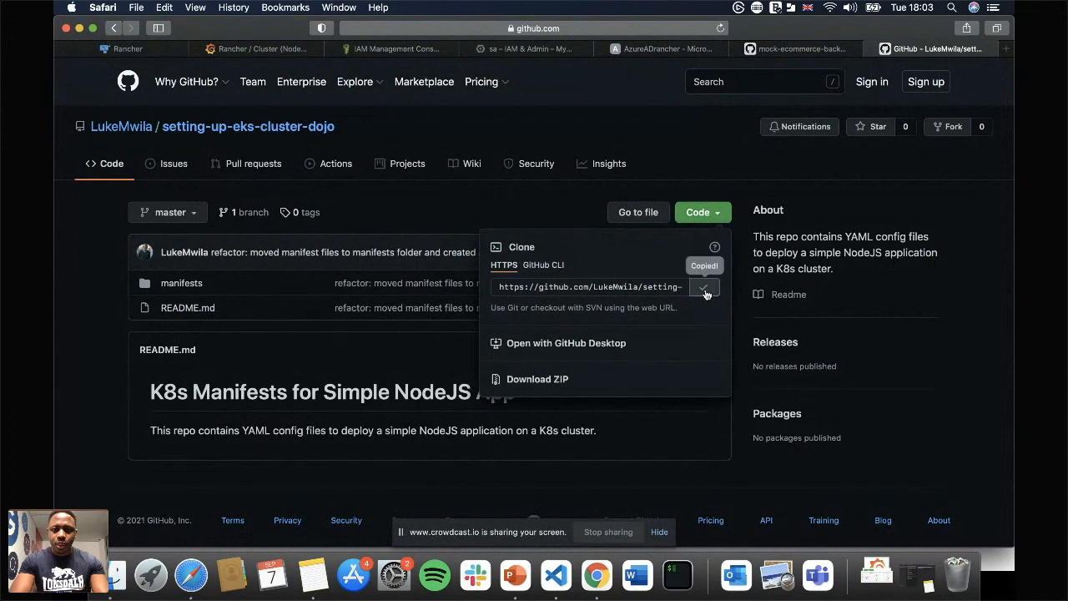
{"action": "left_click", "coordinate": [134, 50]}
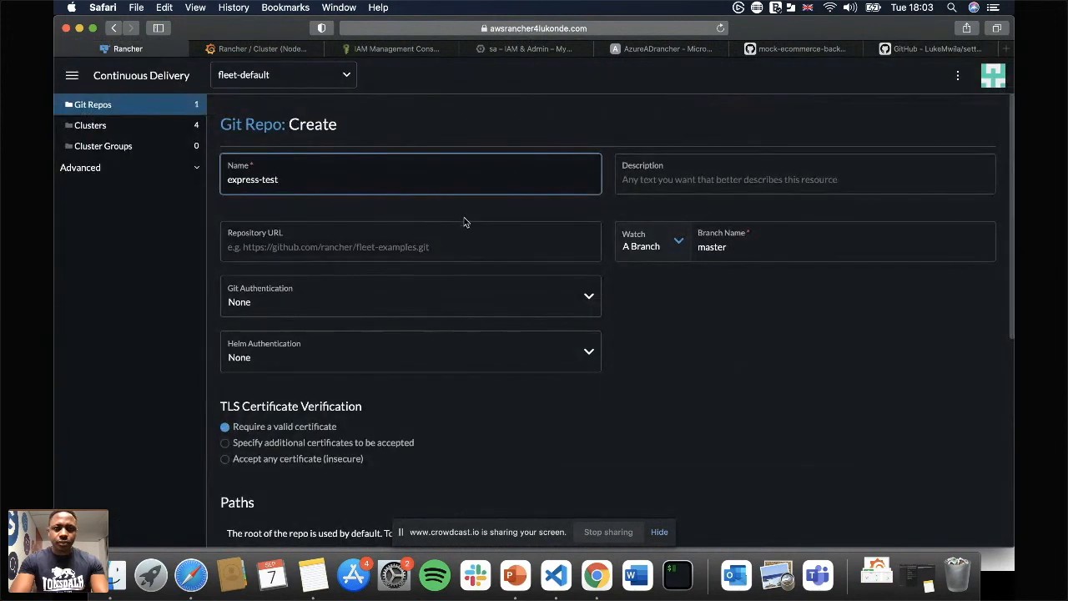
{"action": "left_click", "coordinate": [354, 244]}
{"action": "key", "text": "super+v"}
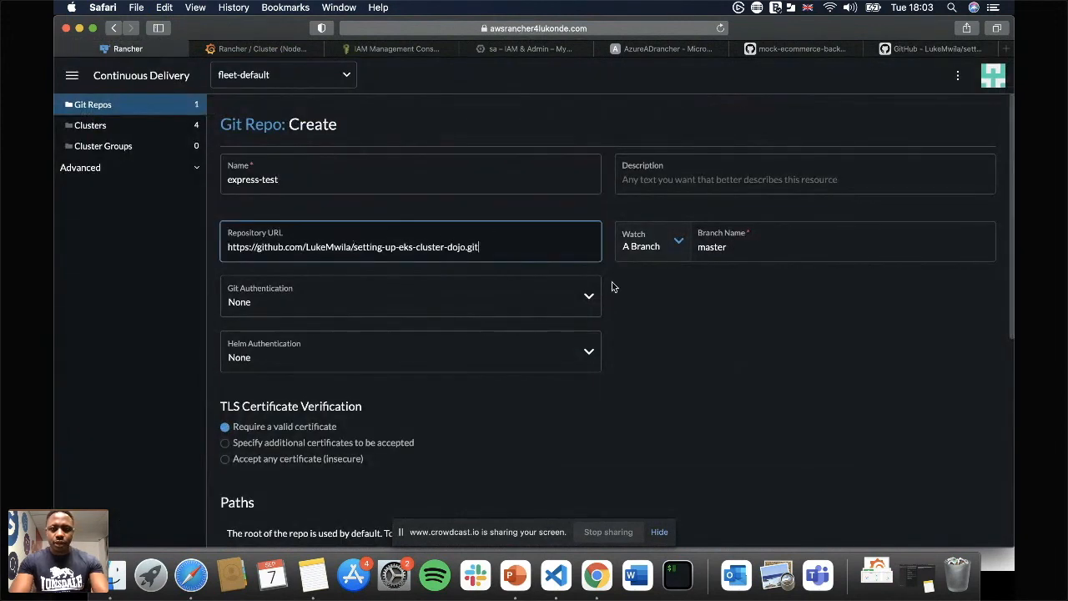
Add the path /manifests to the express-test Git repo.
{"action": "scroll", "coordinate": [697, 365], "scroll_direction": "down", "scroll_amount": 10}
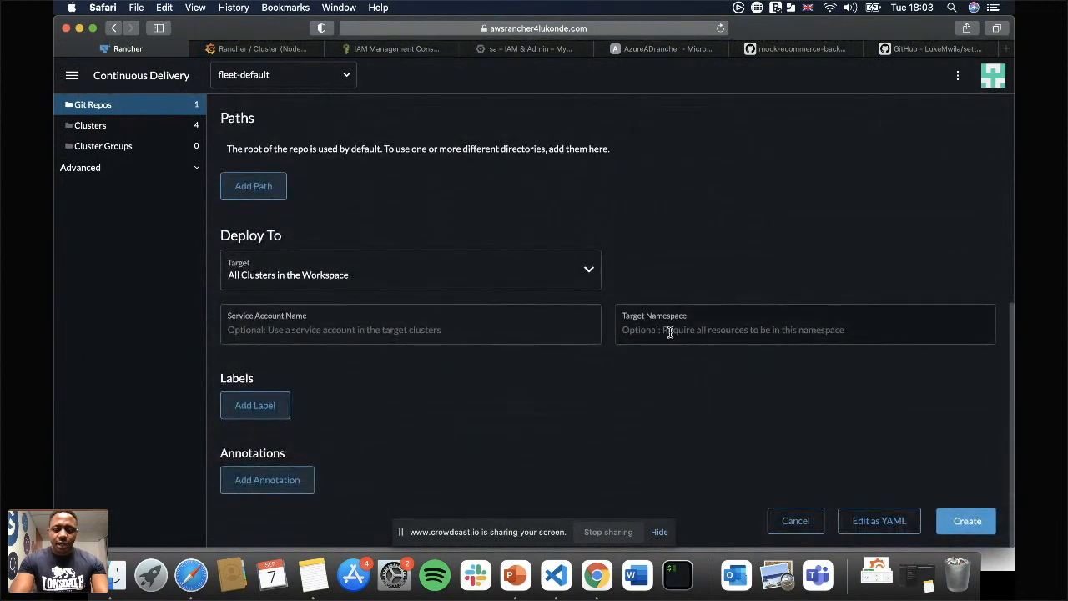
{"action": "scroll", "coordinate": [740, 274], "scroll_direction": "up", "scroll_amount": 5}
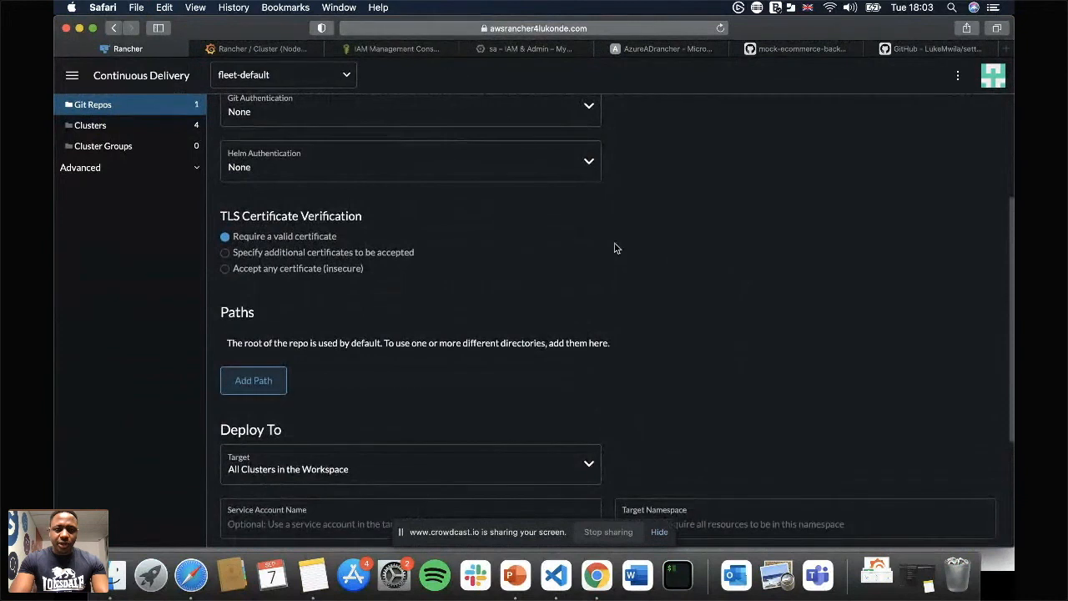
{"action": "scroll", "coordinate": [621, 247], "scroll_direction": "up", "scroll_amount": 3}
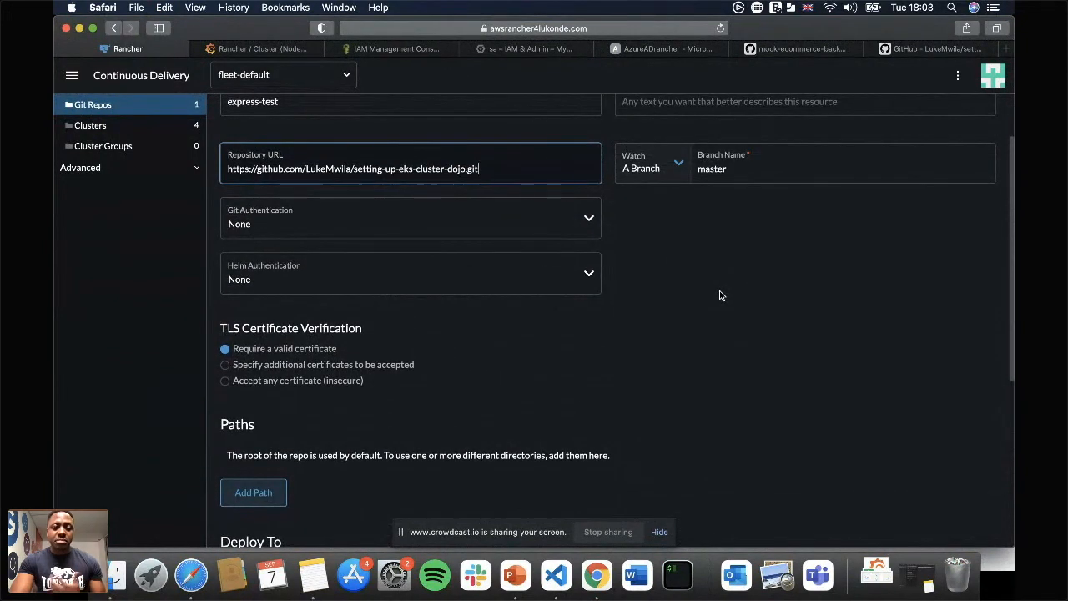
{"action": "scroll", "coordinate": [721, 295], "scroll_direction": "down", "scroll_amount": 2}
{"action": "left_click", "coordinate": [268, 404]}
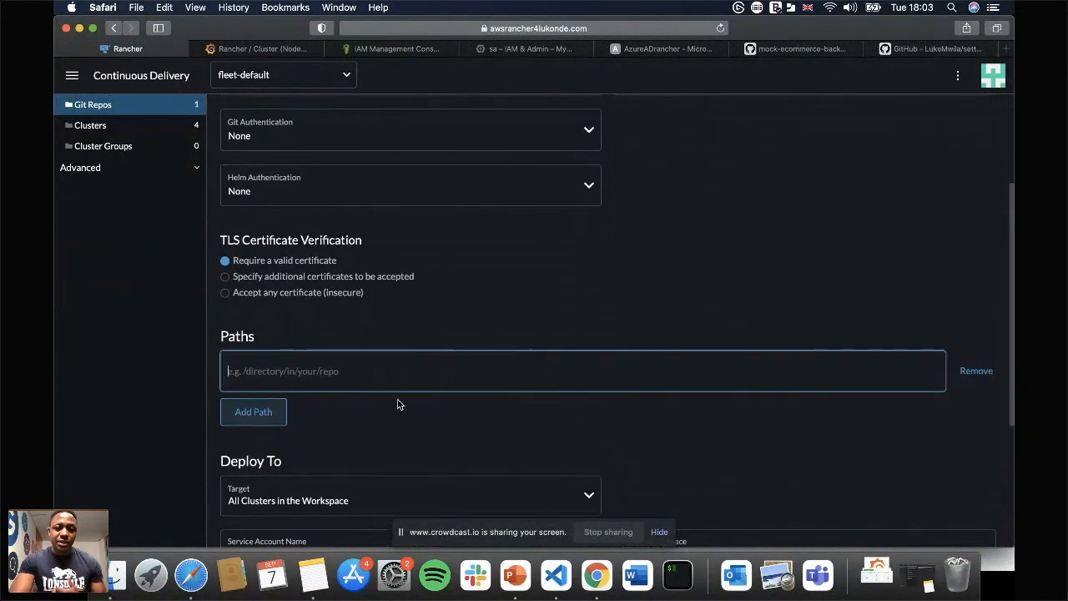
{"action": "type", "text": "/"}
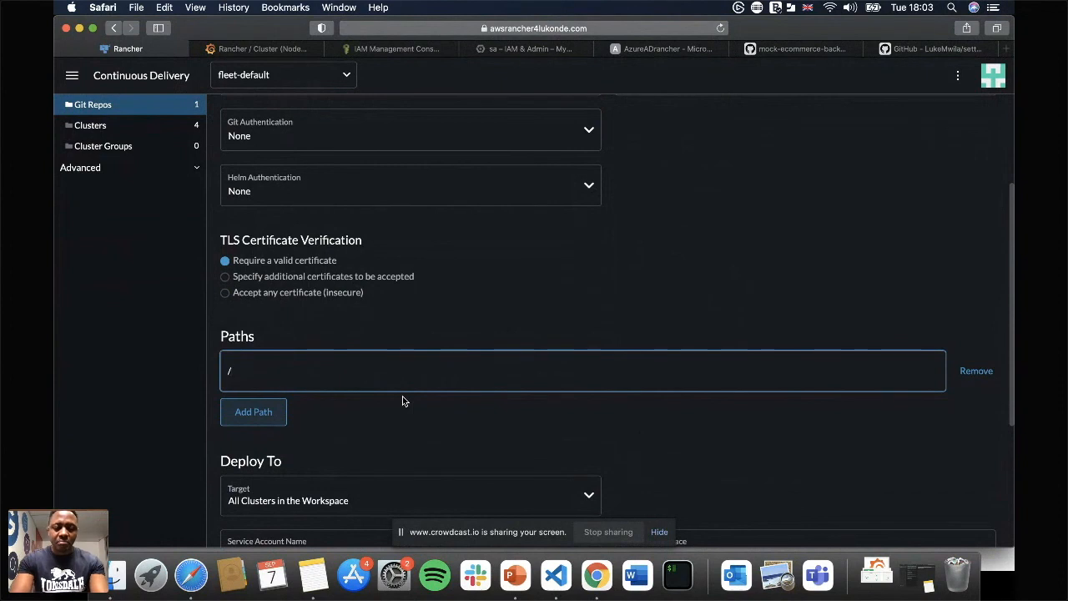
{"action": "type", "text": "manifests"}
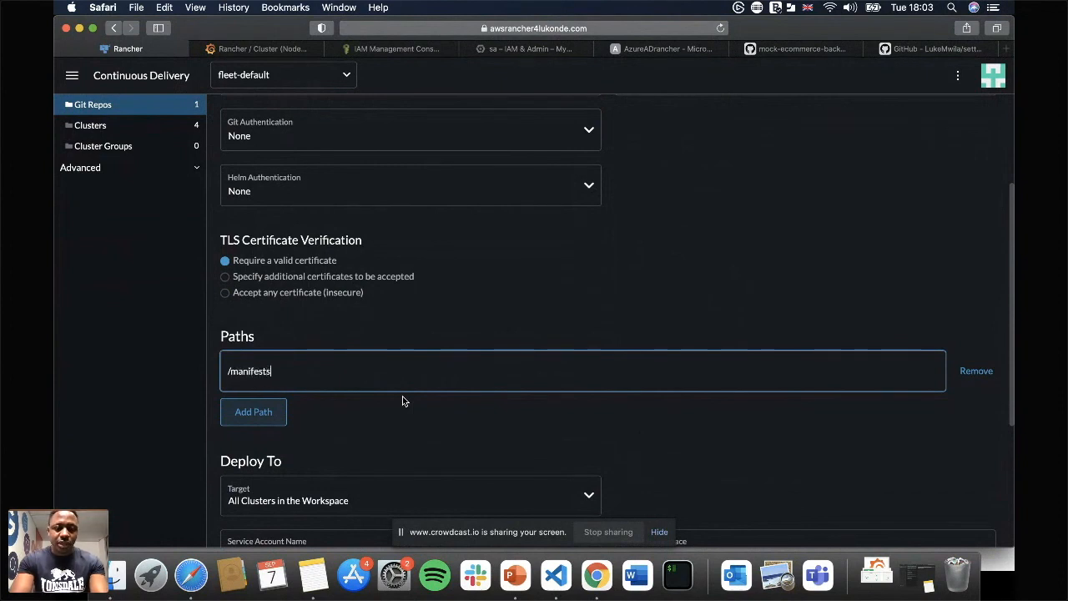
Look up the manifests folder in the setting-up-eks-cluster-dojo repository on GitHub, then return to the Rancher form.
{"action": "left_click", "coordinate": [932, 49]}
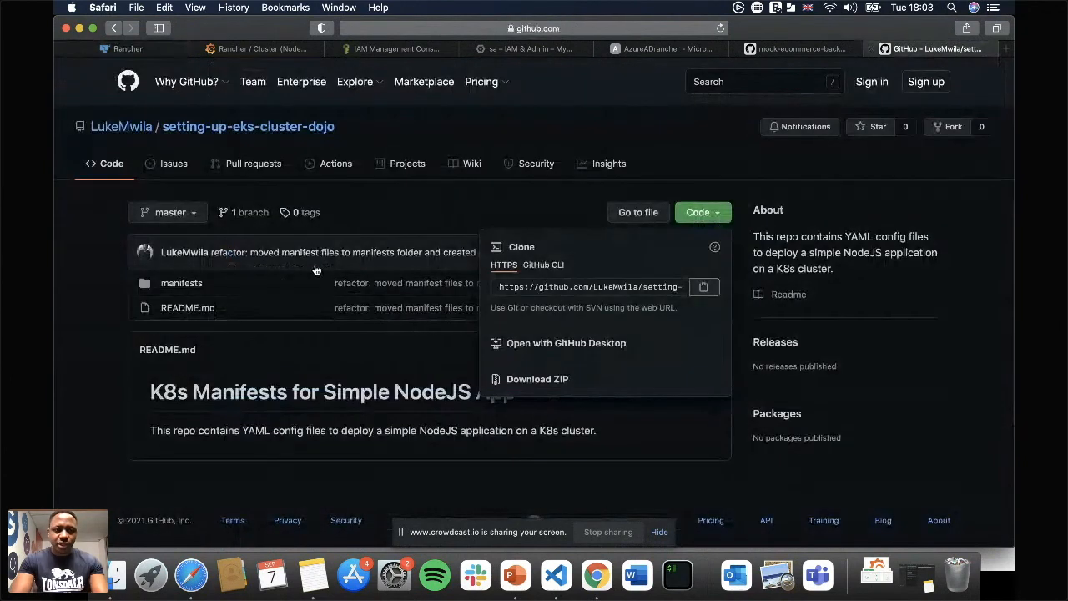
{"action": "left_click", "coordinate": [200, 282]}
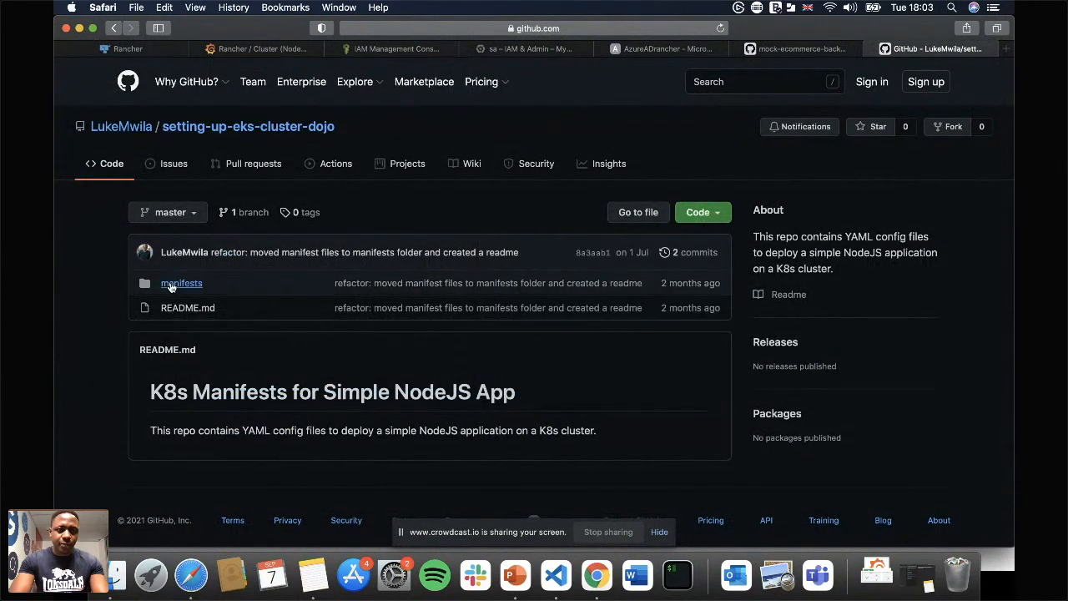
{"action": "left_click", "coordinate": [171, 285]}
{"action": "left_click", "coordinate": [123, 49]}
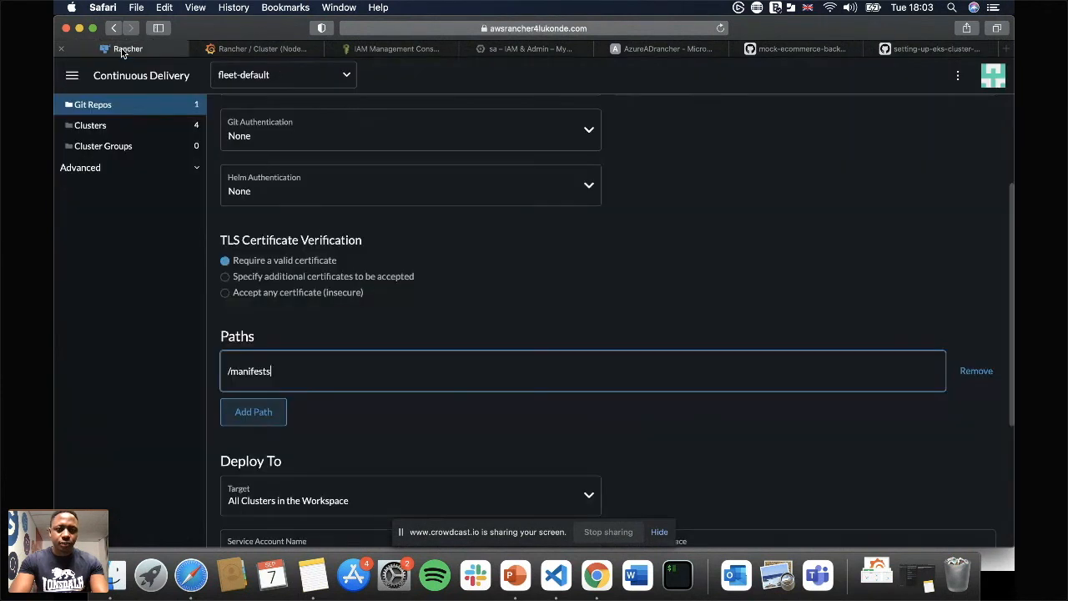
Set the deployment target of express-test to the beta cluster and create the Git repo.
{"action": "scroll", "coordinate": [785, 291], "scroll_direction": "down", "scroll_amount": 5}
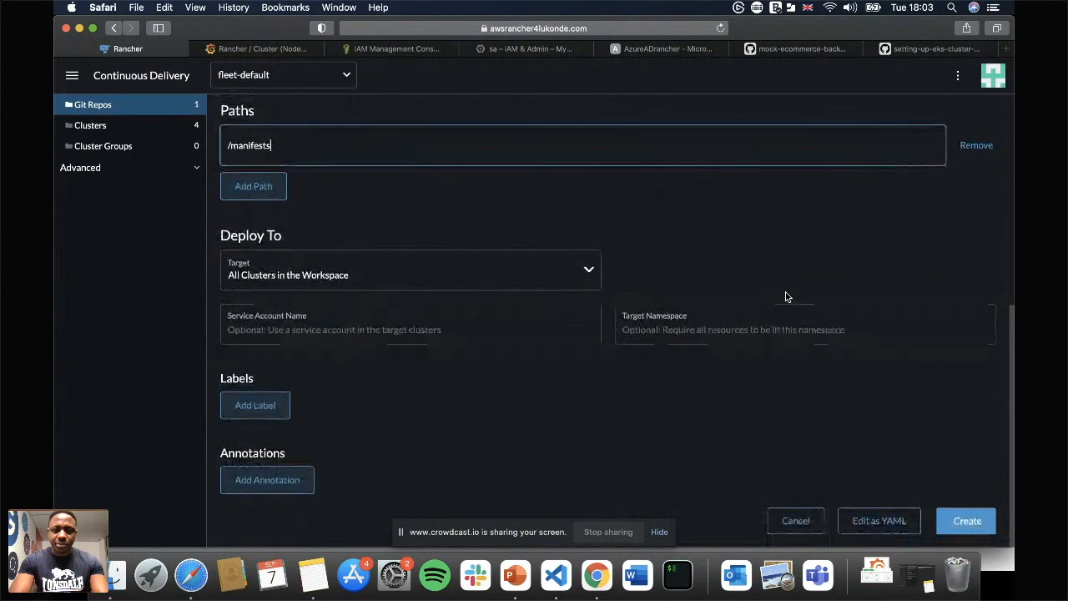
{"action": "scroll", "coordinate": [785, 291], "scroll_direction": "up", "scroll_amount": 10}
{"action": "scroll", "coordinate": [785, 296], "scroll_direction": "down", "scroll_amount": 5}
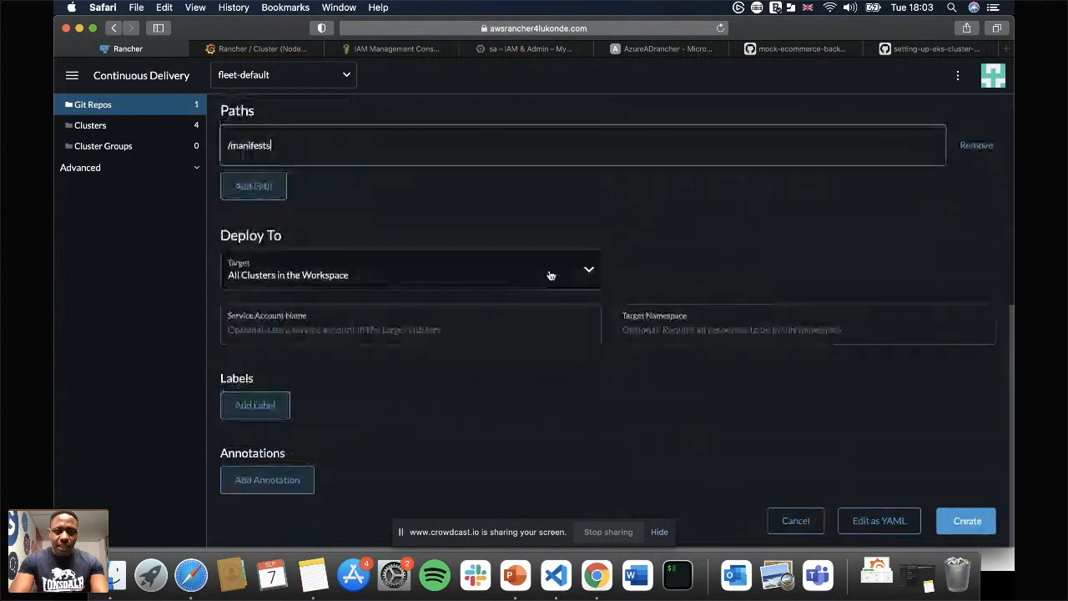
{"action": "left_click", "coordinate": [551, 274]}
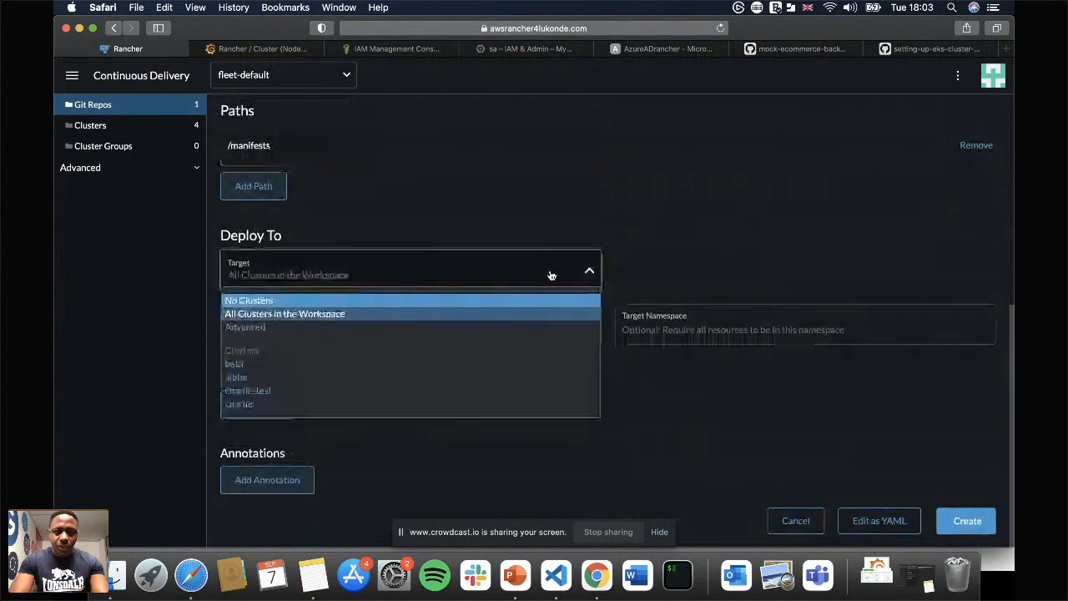
{"action": "left_click", "coordinate": [251, 366]}
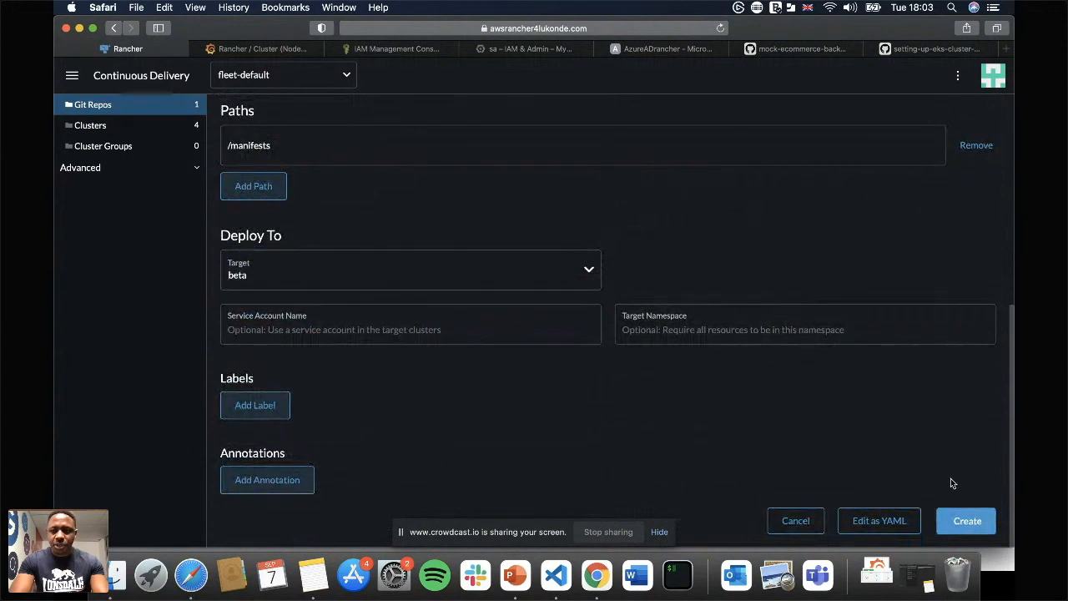
{"action": "left_click", "coordinate": [968, 520]}
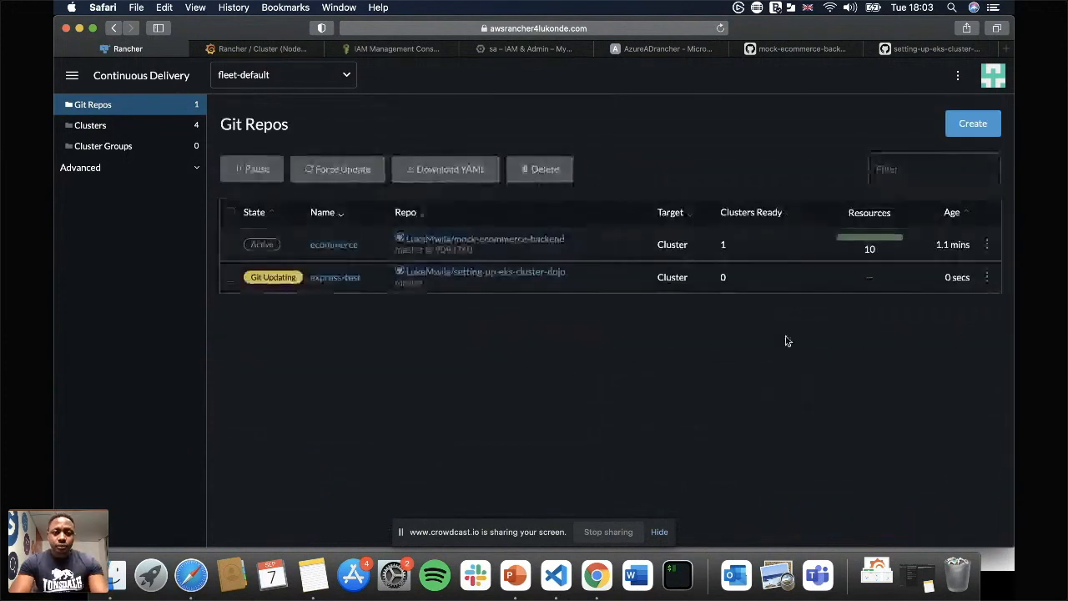
Check the state of the resources deployed by the ecommerce and express-test Git repos, then return to the repo list.
{"action": "left_click", "coordinate": [335, 245]}
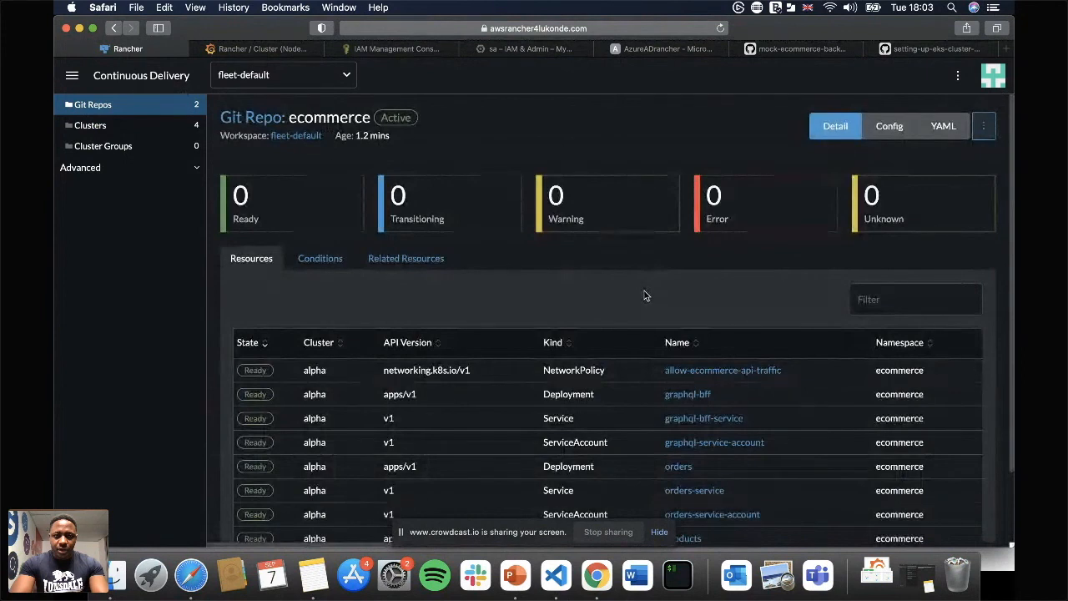
{"action": "scroll", "coordinate": [506, 307], "scroll_direction": "down", "scroll_amount": 2}
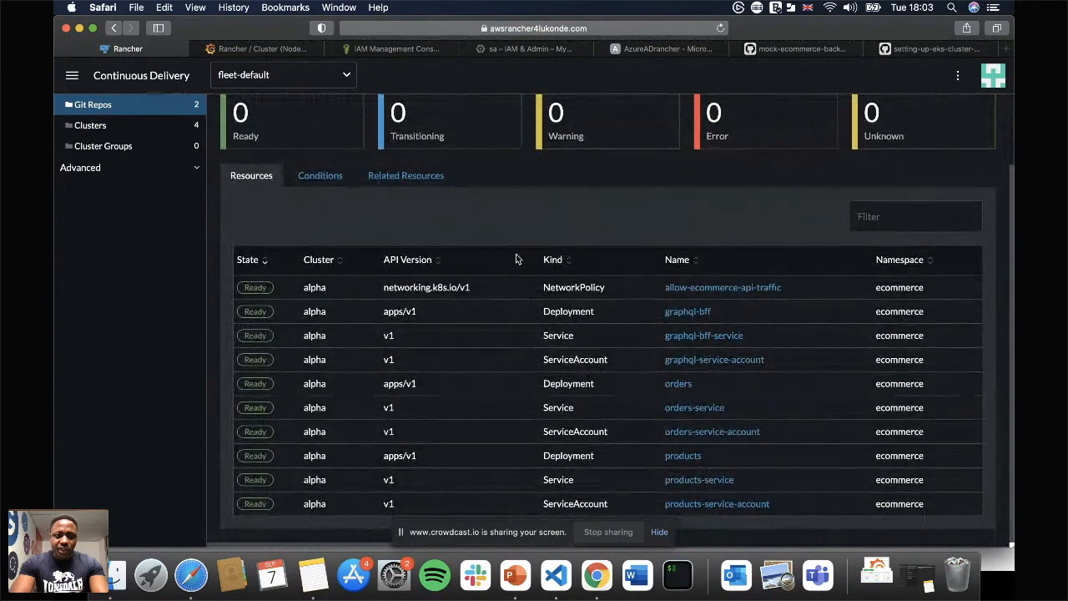
{"action": "scroll", "coordinate": [516, 254], "scroll_direction": "up", "scroll_amount": 2}
{"action": "left_click", "coordinate": [114, 27]}
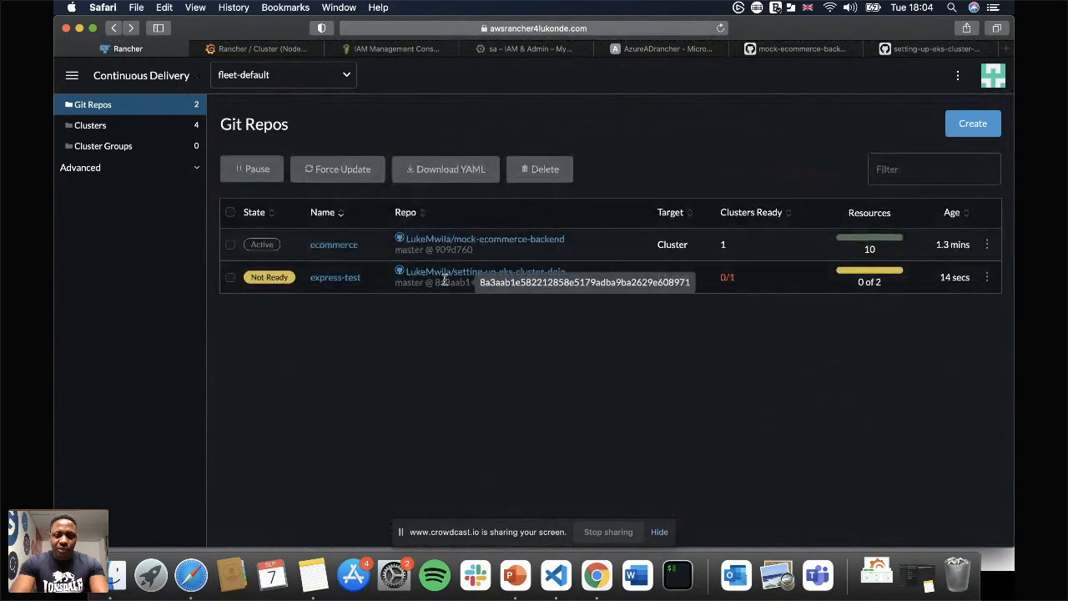
{"action": "left_click", "coordinate": [330, 278]}
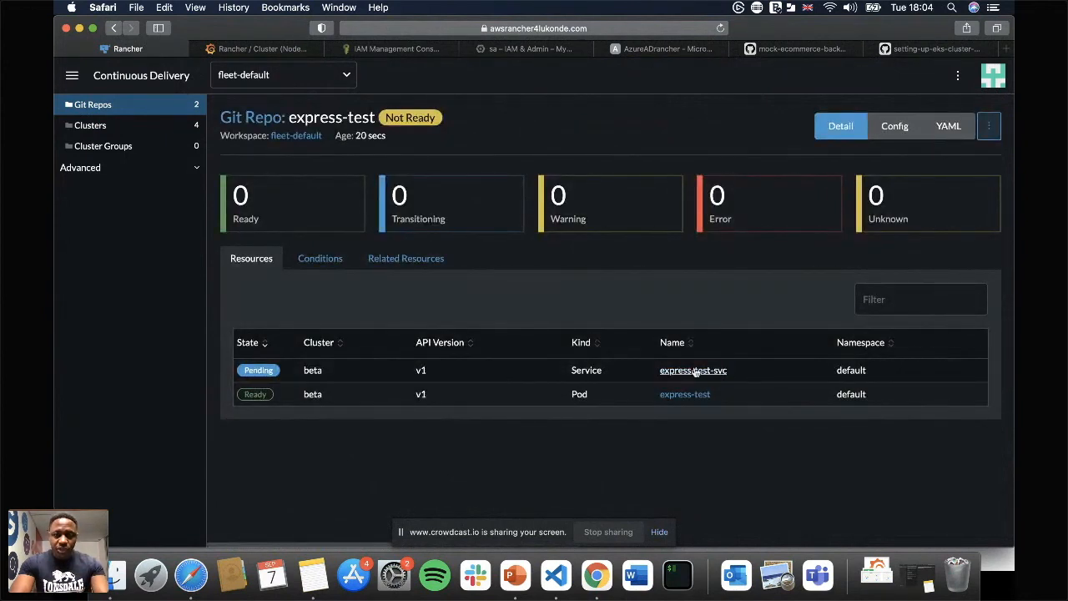
{"action": "left_click", "coordinate": [116, 30]}
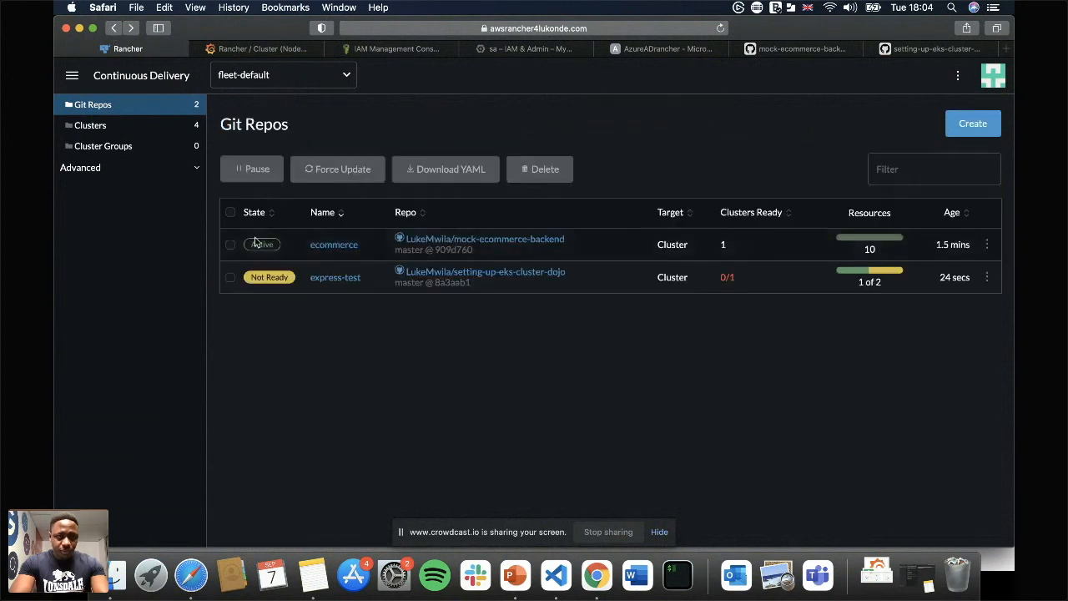
Open the alpha cluster's services and find those in the ecommerce namespace.
{"action": "left_click", "coordinate": [72, 75]}
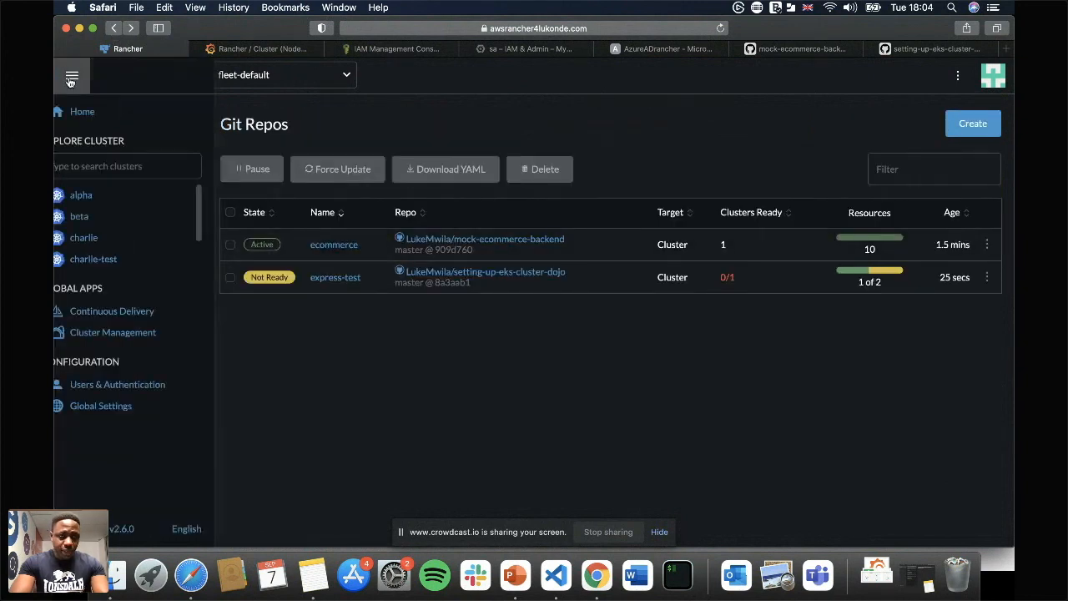
{"action": "left_click", "coordinate": [118, 194]}
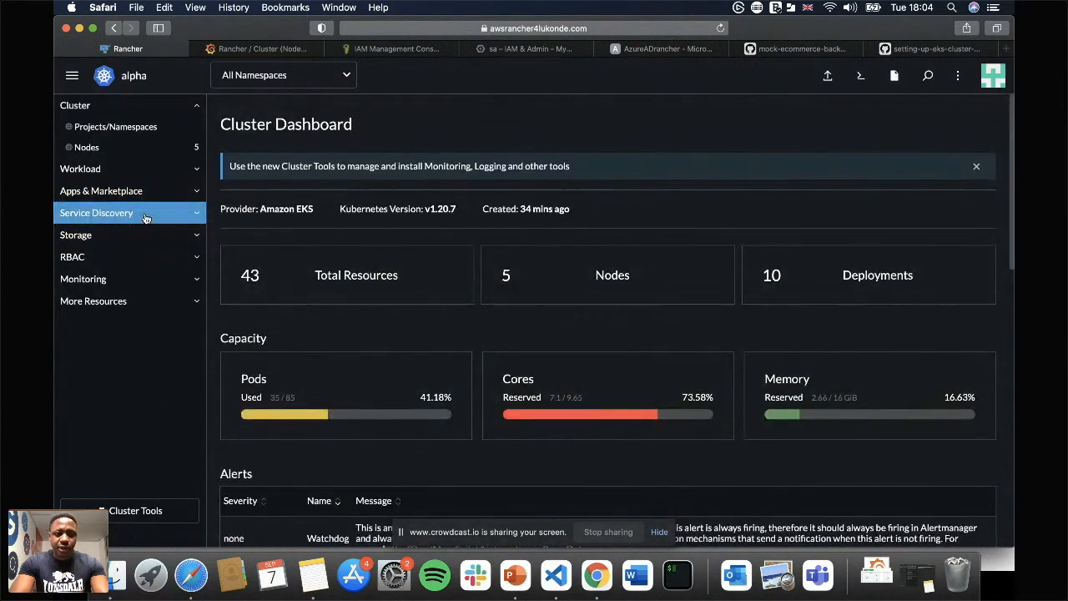
{"action": "left_click", "coordinate": [146, 215]}
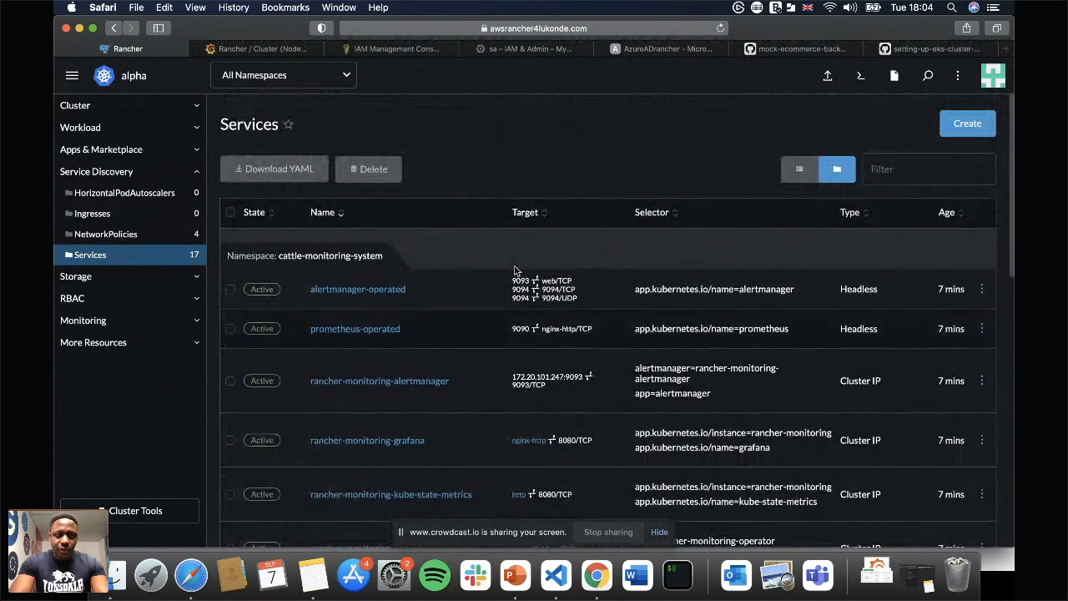
{"action": "scroll", "coordinate": [506, 336], "scroll_direction": "down", "scroll_amount": 10}
{"action": "scroll", "coordinate": [505, 336], "scroll_direction": "down", "scroll_amount": 1}
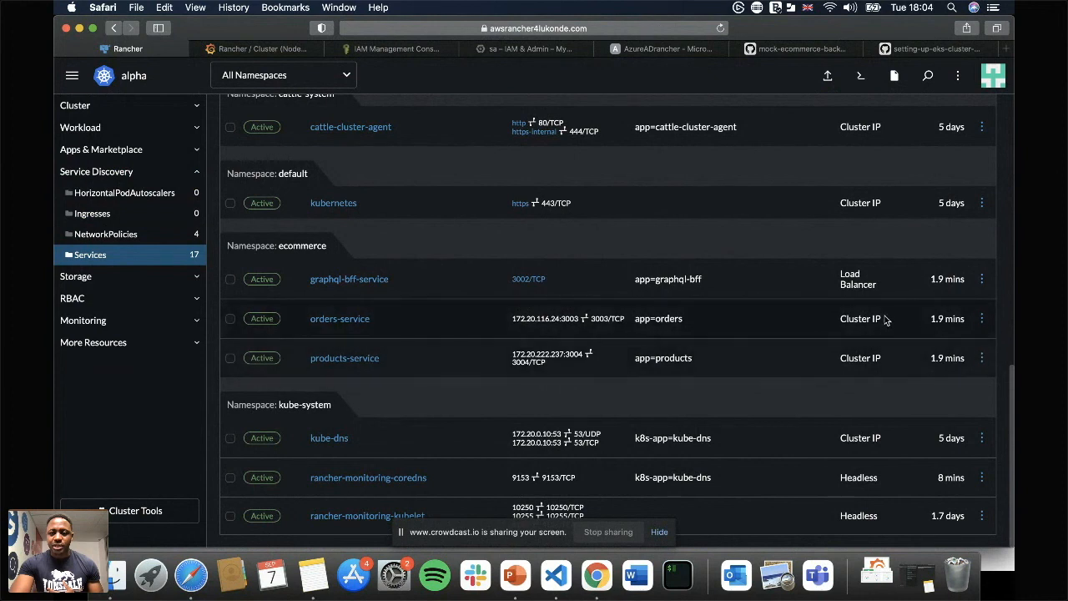
Try to open the 3002/TCP load balancer endpoint of graphql-bff-service in the browser and reload it.
{"action": "left_click", "coordinate": [532, 282]}
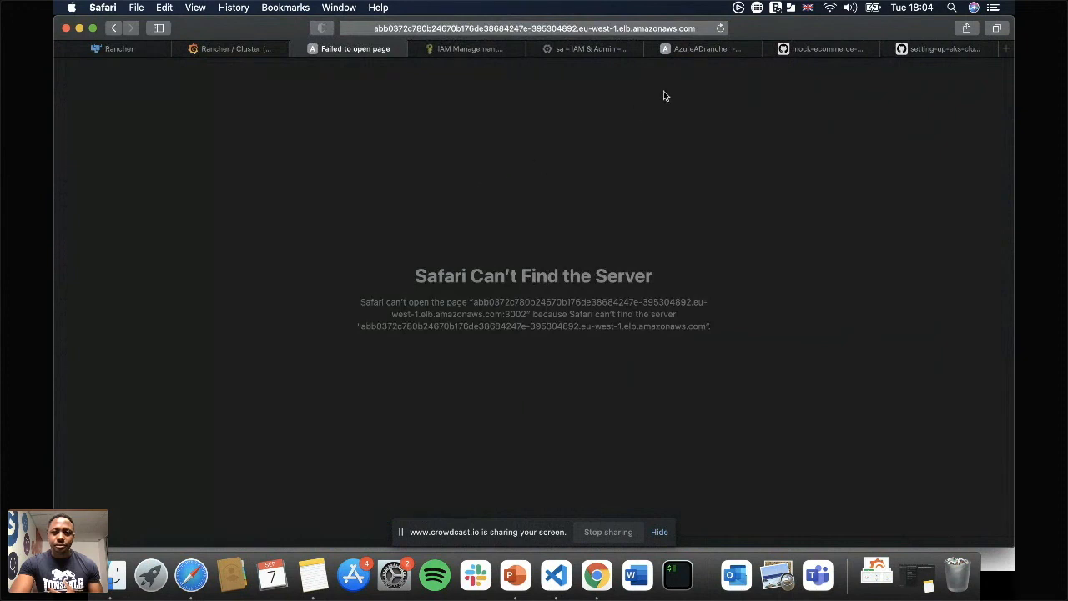
{"action": "left_click", "coordinate": [720, 29]}
{"action": "left_click", "coordinate": [692, 29]}
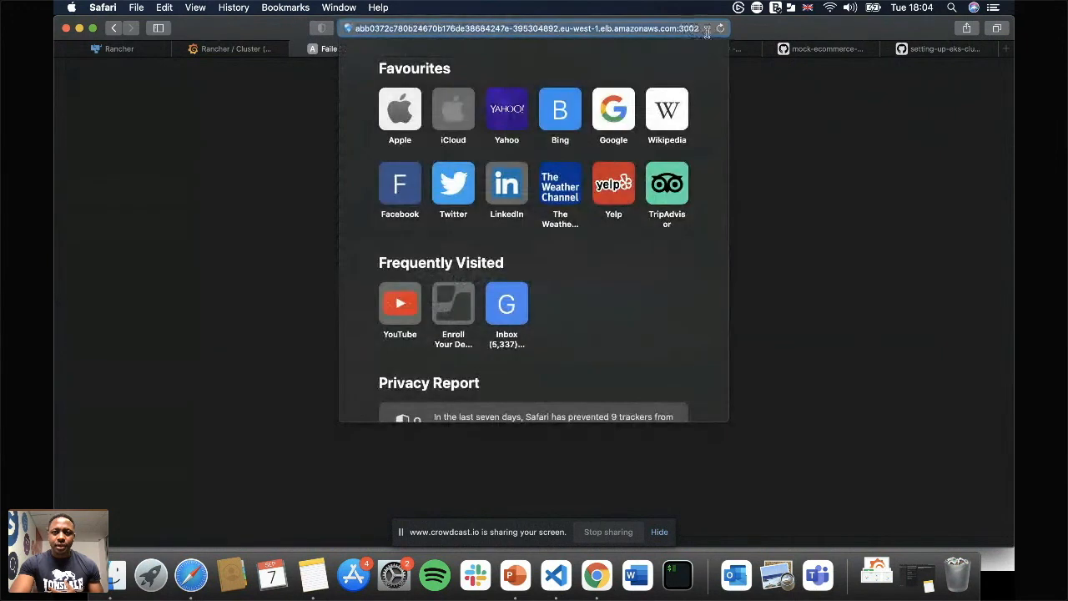
{"action": "key", "text": "Return"}
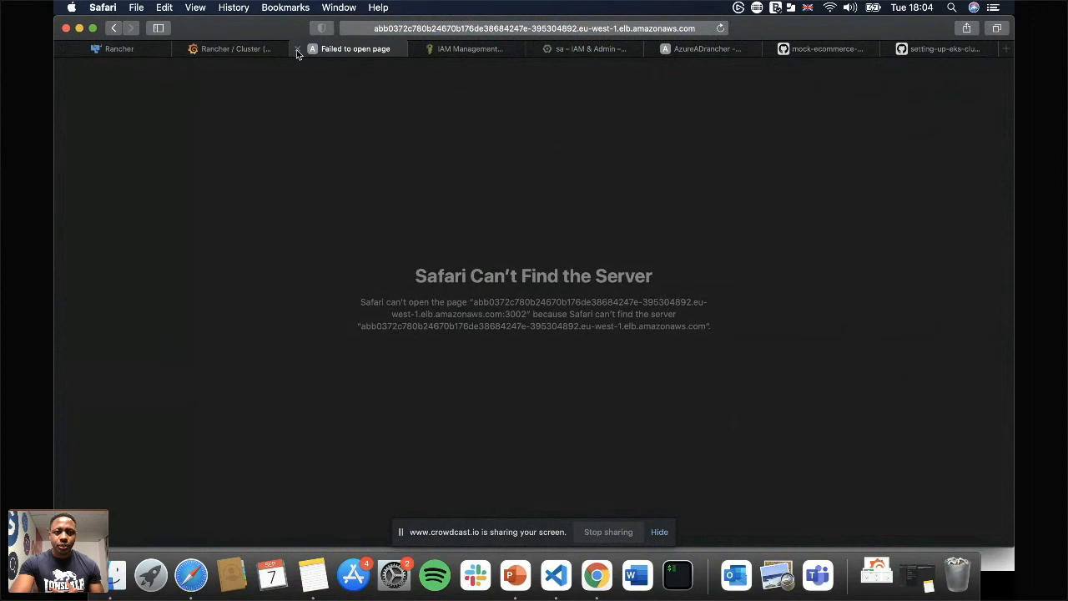
Return to the alpha cluster's services list and deselect graphql-bff-service.
{"action": "left_click", "coordinate": [121, 49]}
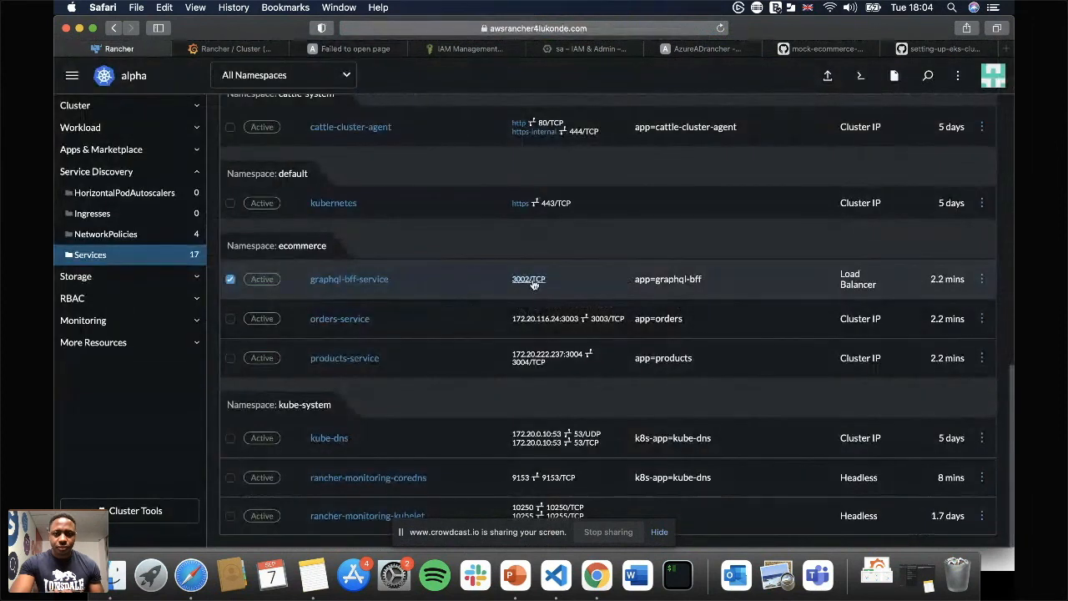
{"action": "left_click", "coordinate": [231, 281]}
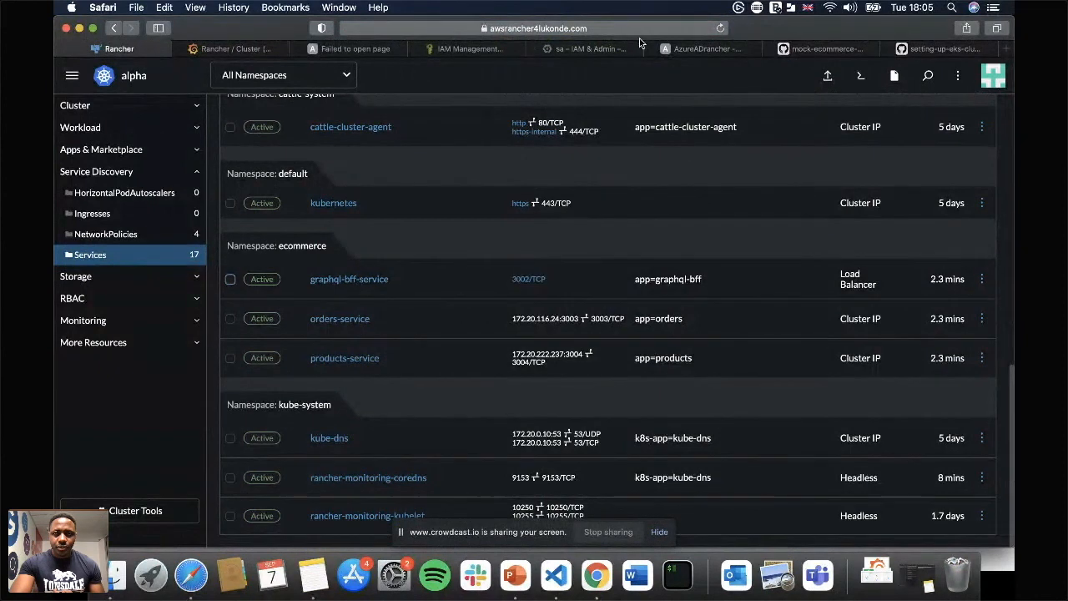
{"action": "left_click", "coordinate": [550, 29]}
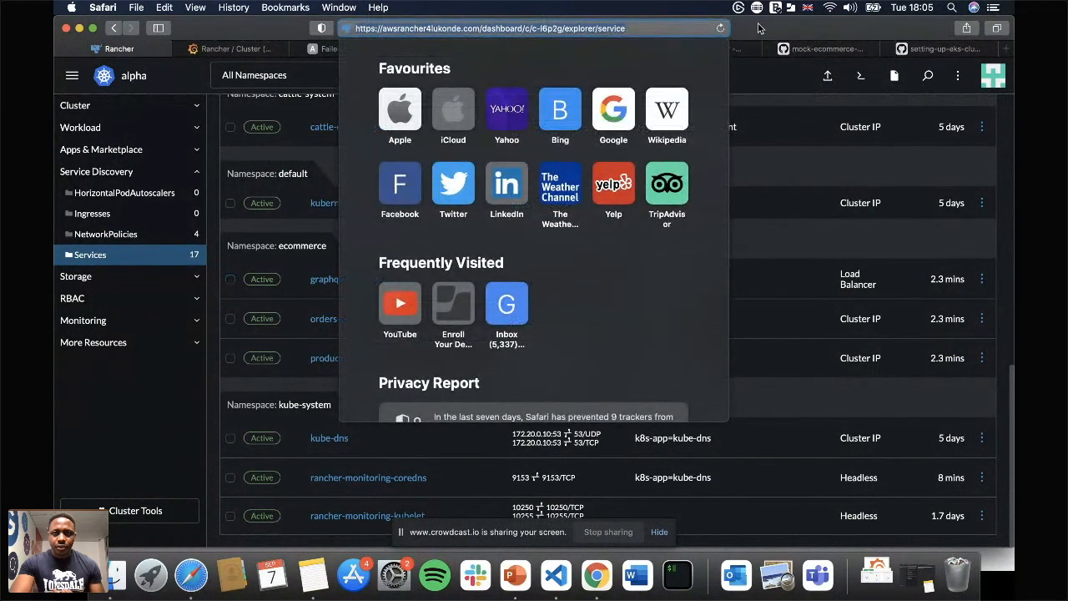
Recheck the graphql-bff-service endpoint page, then open the resources of the express-test Git repo in Continuous Delivery.
{"action": "key", "text": "Escape"}
{"action": "left_click", "coordinate": [368, 49]}
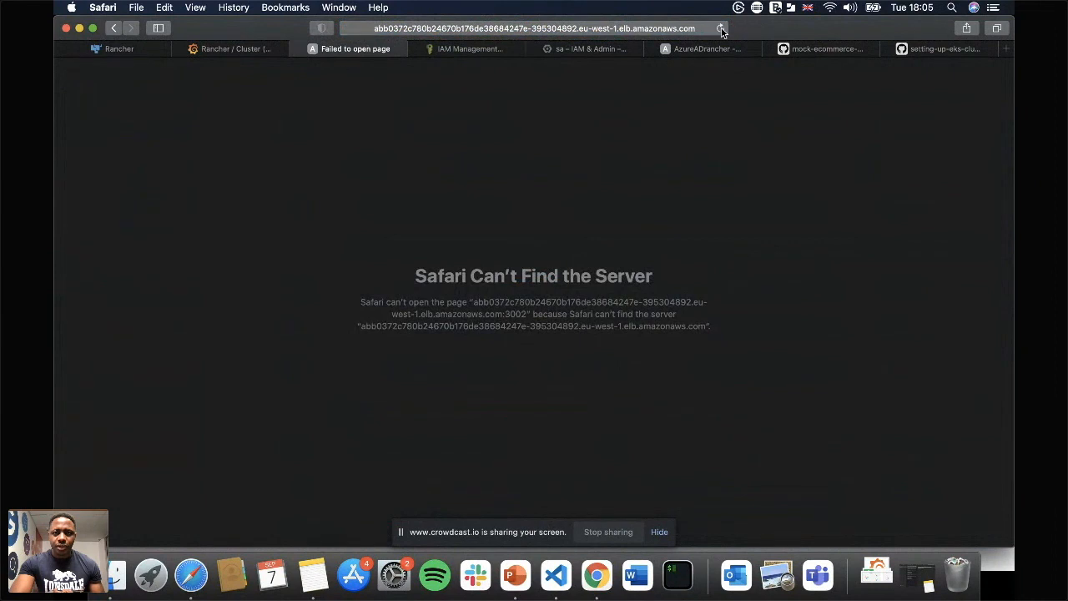
{"action": "left_click", "coordinate": [114, 48]}
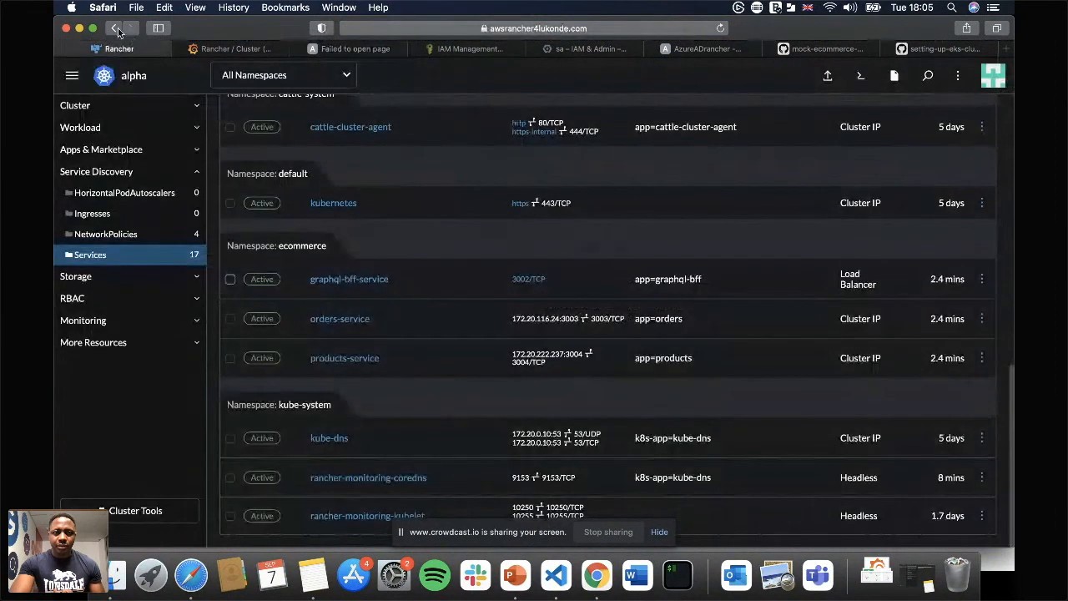
{"action": "left_click", "coordinate": [114, 28]}
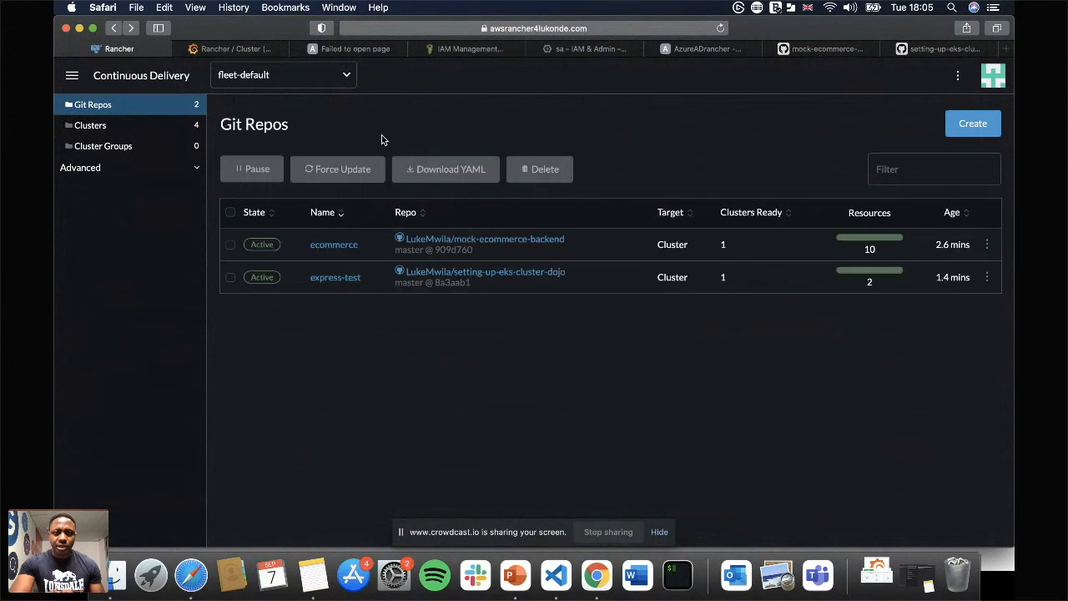
{"action": "left_click", "coordinate": [342, 279]}
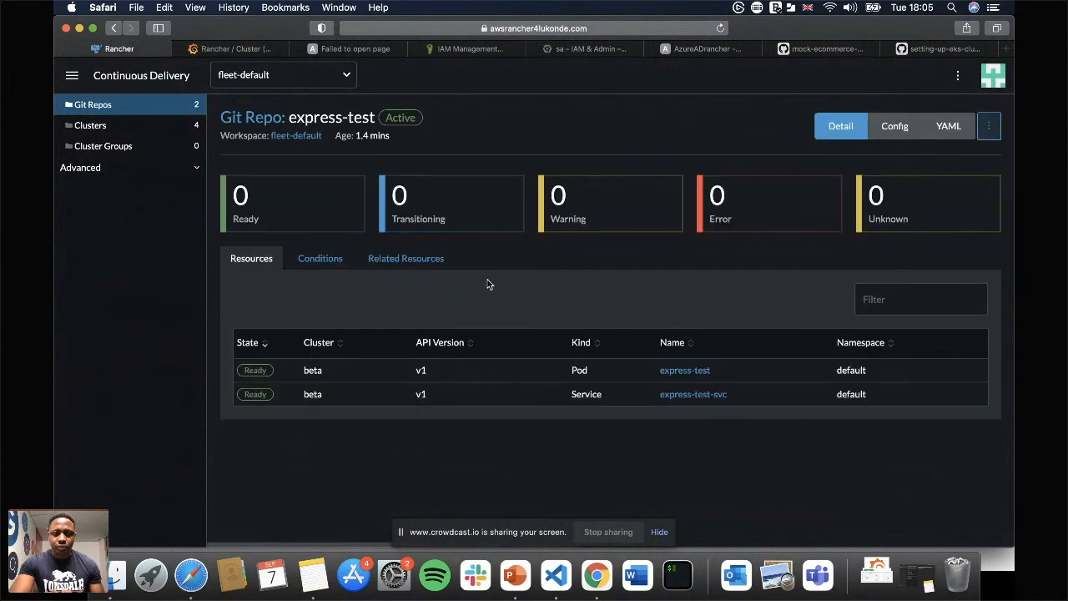
Find express-test-svc among the beta cluster's services and open its 8080/TCP load balancer endpoint in the browser.
{"action": "left_click", "coordinate": [71, 76]}
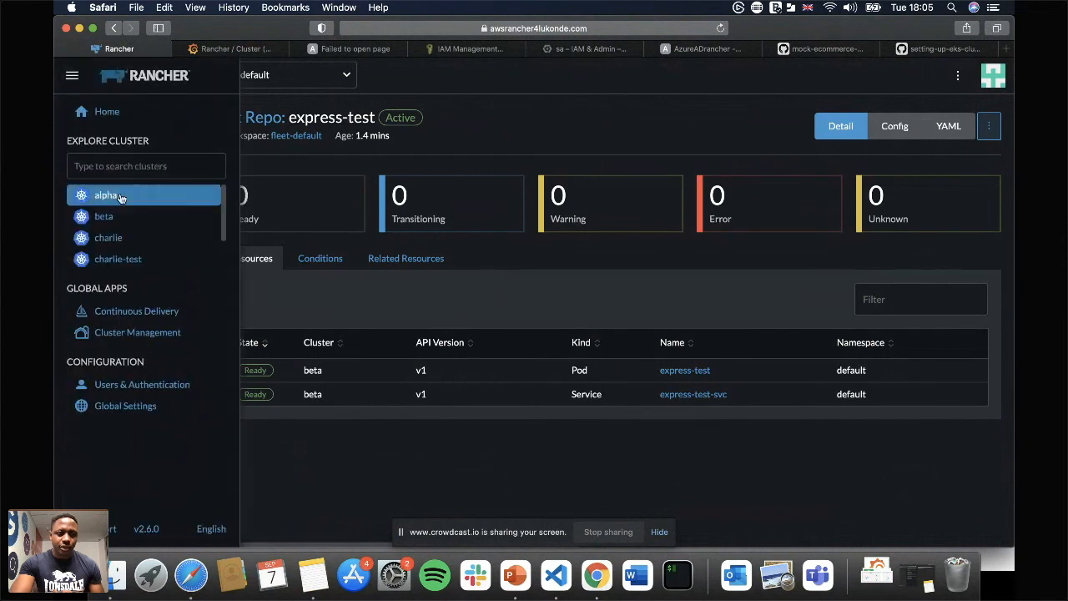
{"action": "left_click", "coordinate": [116, 216]}
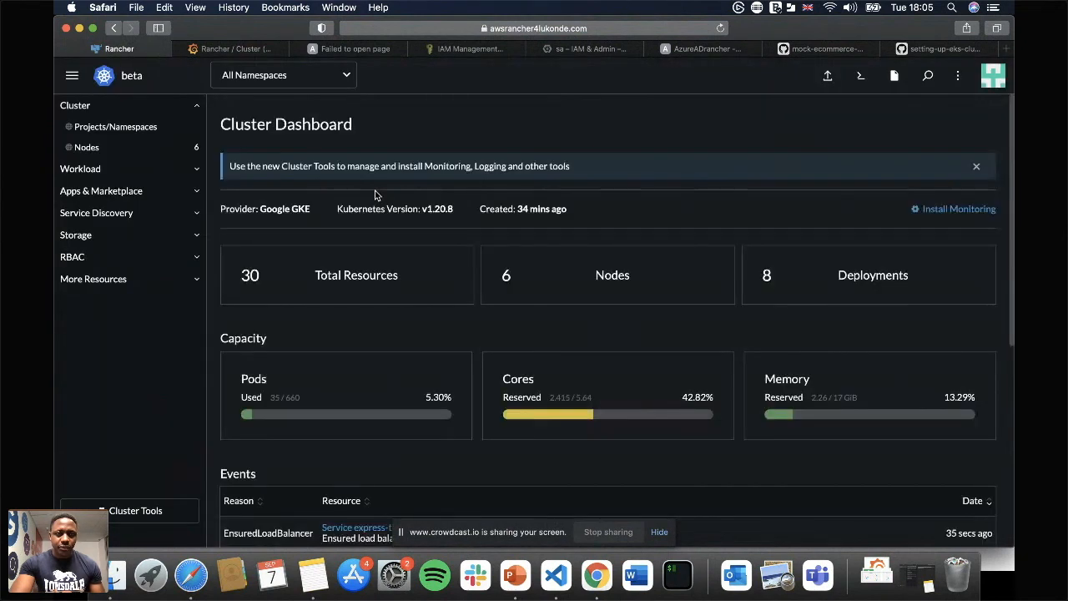
{"action": "left_click", "coordinate": [139, 215]}
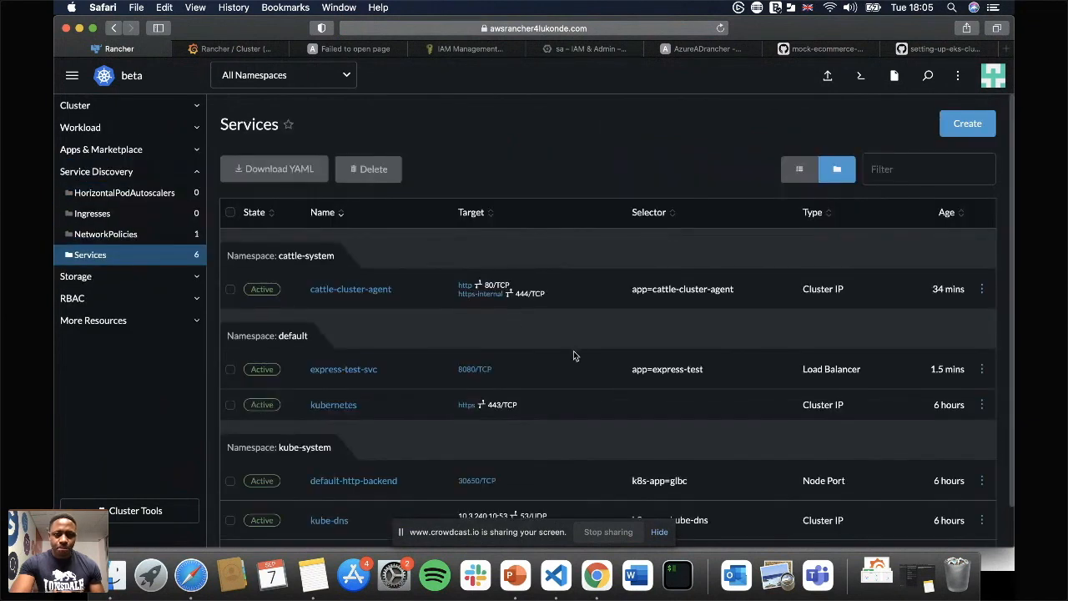
{"action": "scroll", "coordinate": [572, 372], "scroll_direction": "down", "scroll_amount": 1}
{"action": "left_click", "coordinate": [494, 348]}
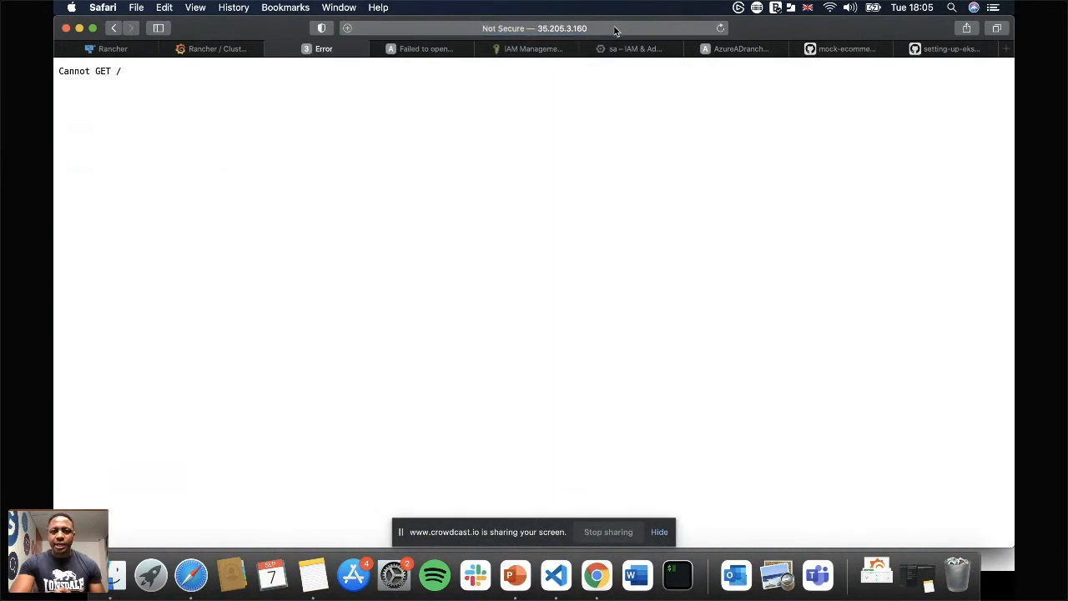
Load the /test path of the express-test endpoint on port 8080 and enlarge the page's text.
{"action": "left_click", "coordinate": [554, 27]}
{"action": "type", "text": "/"}
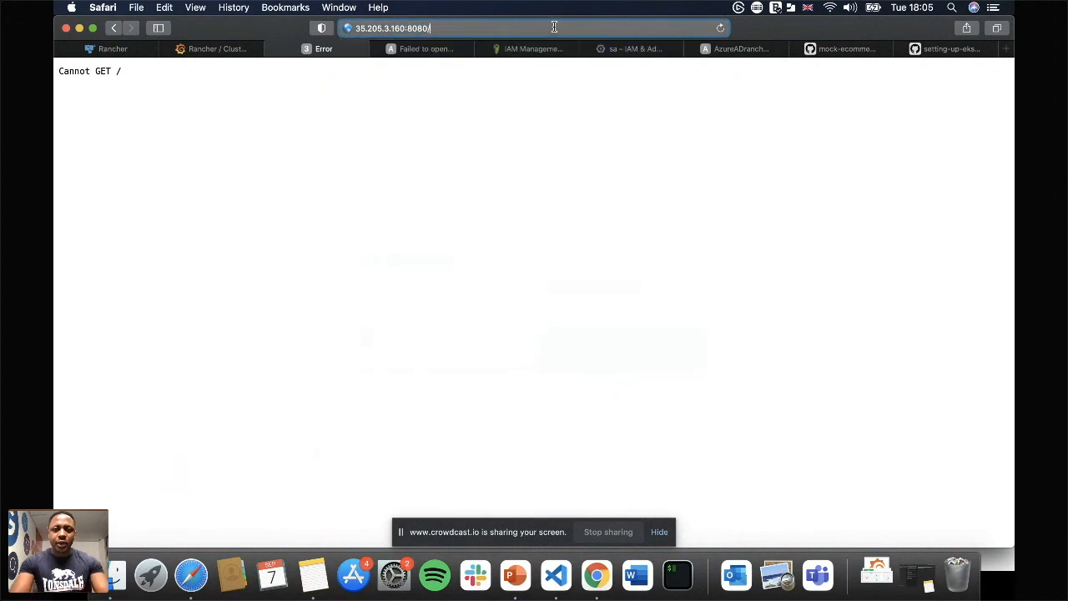
{"action": "type", "text": "test"}
{"action": "key", "text": "Return"}
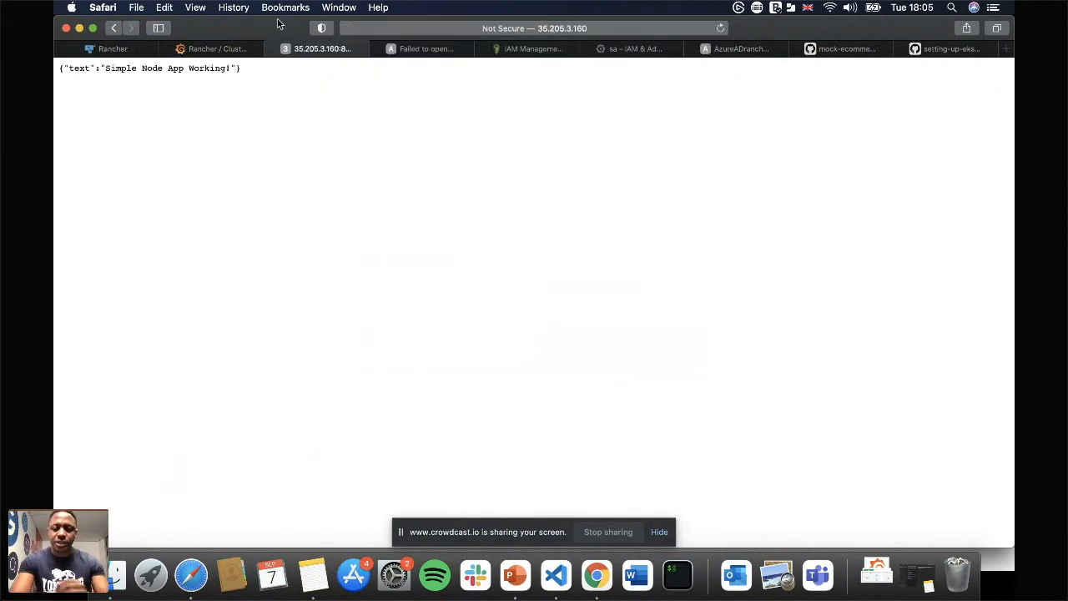
{"action": "key", "text": "super+equal"}
{"action": "key", "text": "super+equal"}
{"action": "key", "text": "super+equal"}
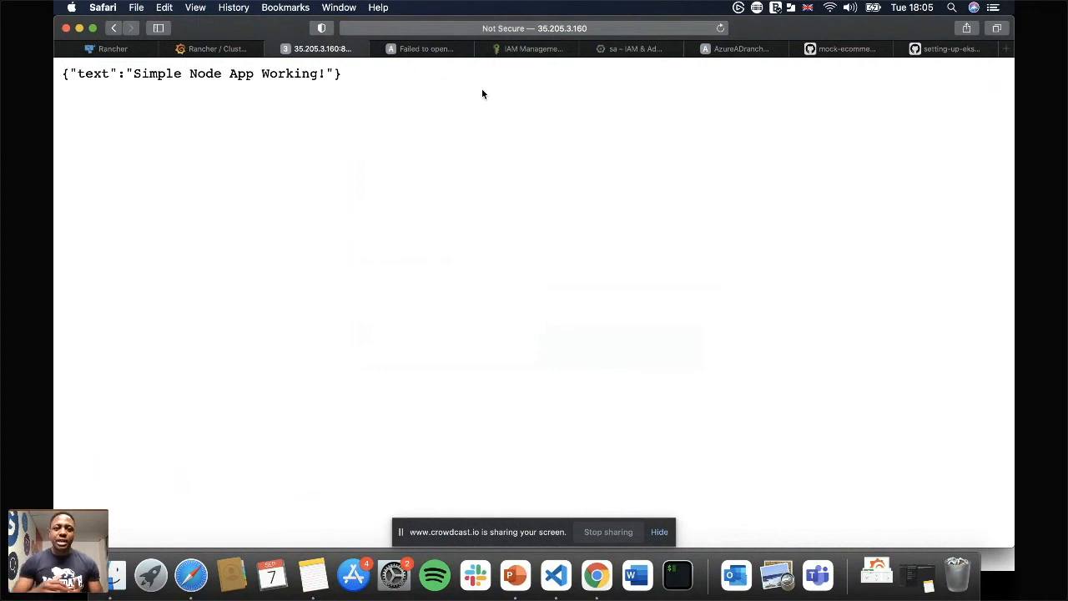
Check the graphql-bff-service endpoint page again, then return to the beginning of the beta cluster's services list.
{"action": "left_click", "coordinate": [424, 50]}
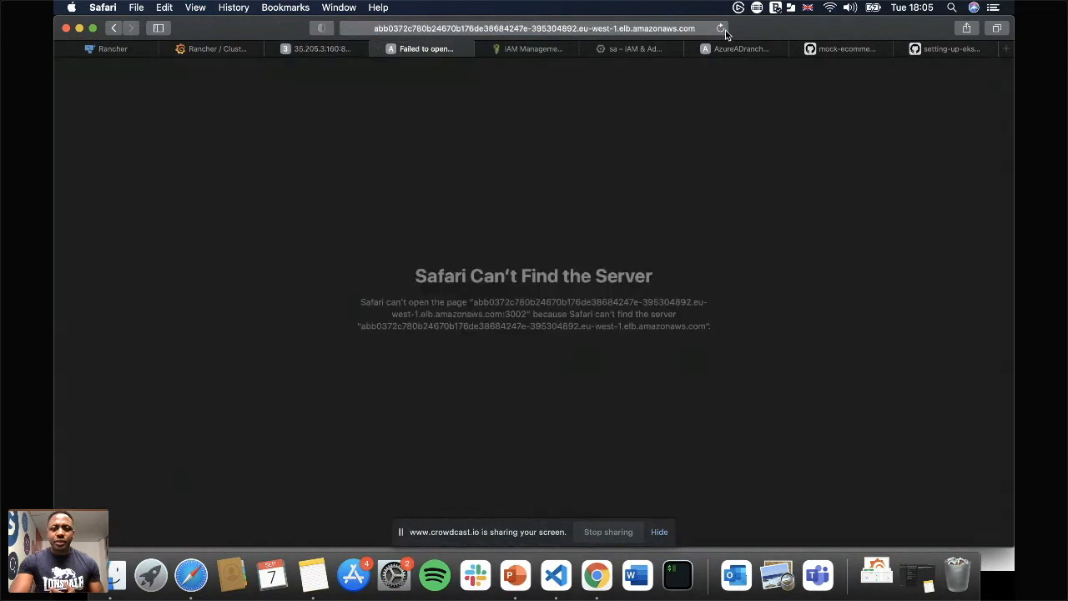
{"action": "left_click", "coordinate": [308, 47]}
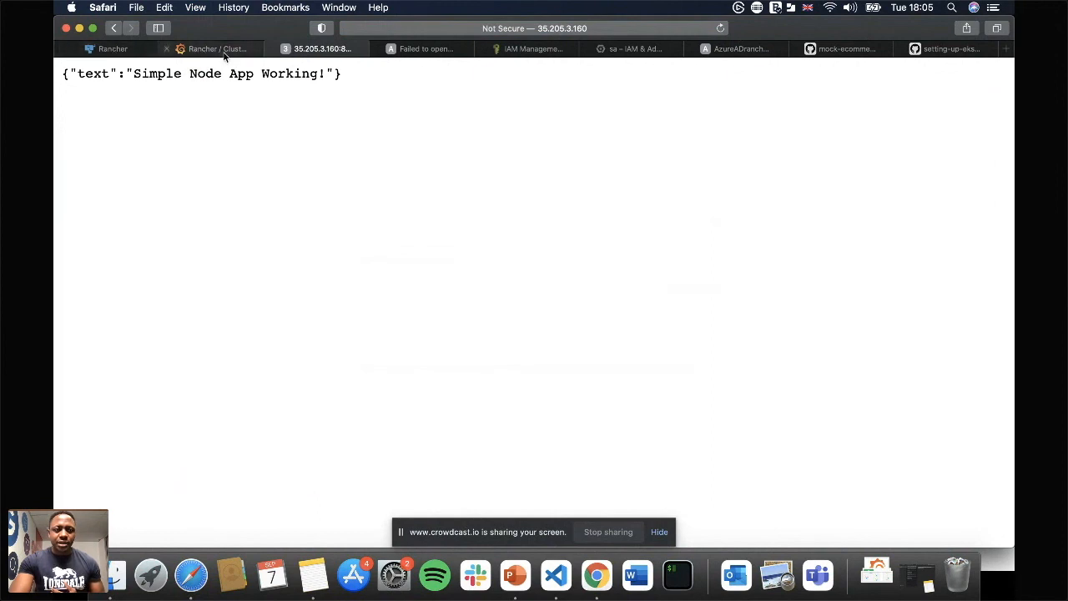
{"action": "left_click", "coordinate": [122, 52]}
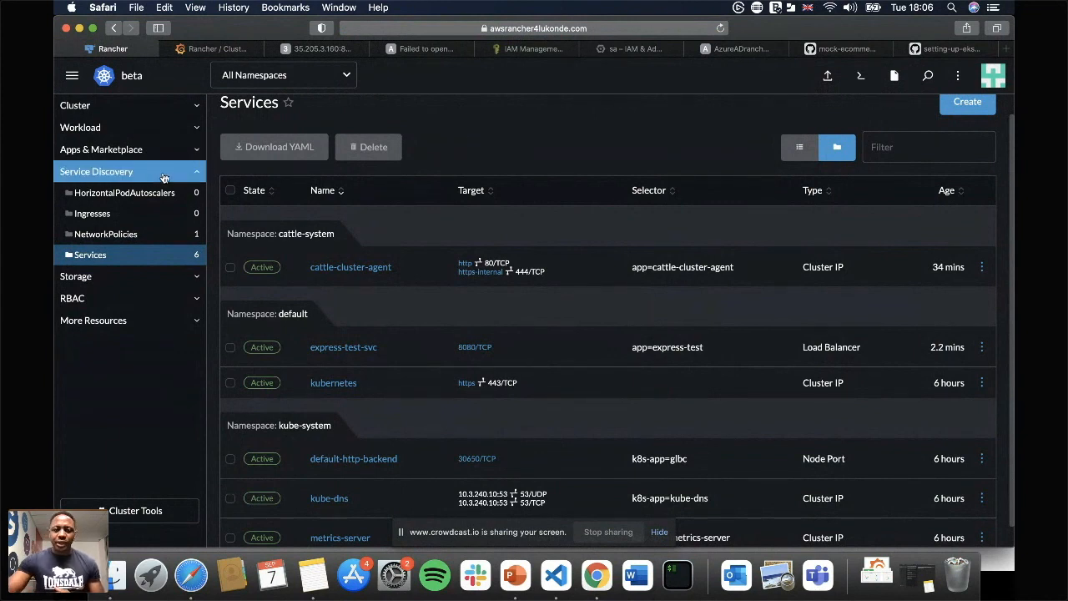
{"action": "scroll", "coordinate": [235, 221], "scroll_direction": "up", "scroll_amount": 1}
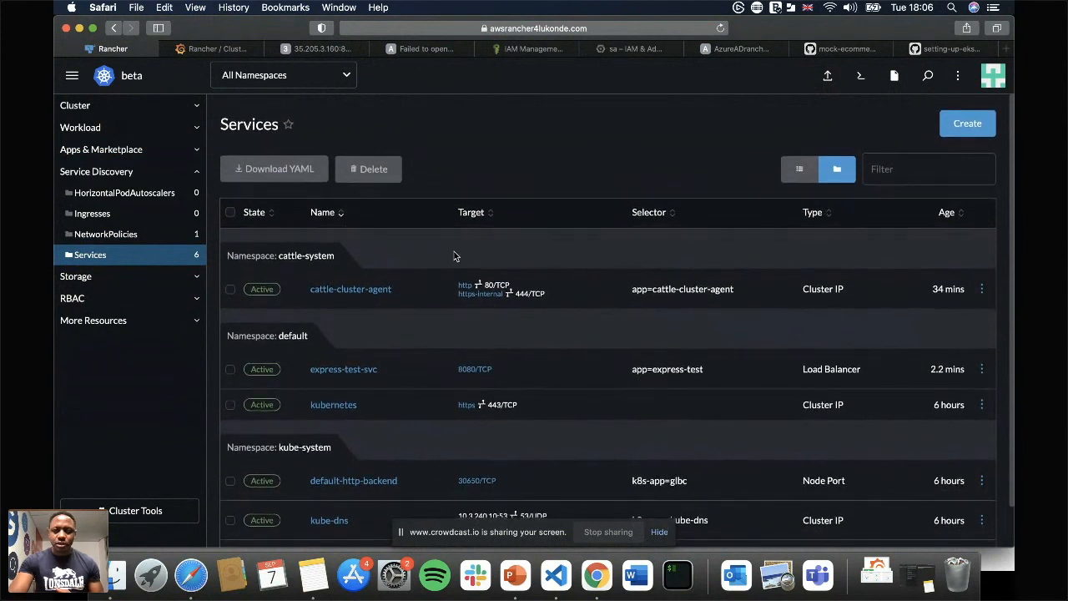
Switch to the PowerPoint slideshow, advance to the Q&A slide and hide the screen-sharing notice.
{"action": "key", "text": "super+Tab"}
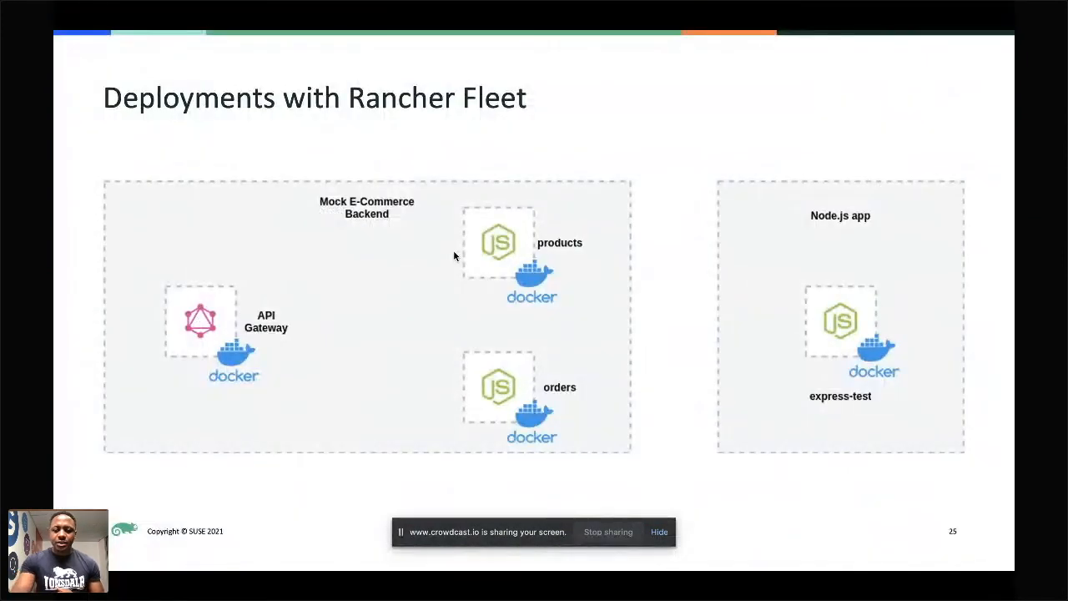
{"action": "key", "text": "Right"}
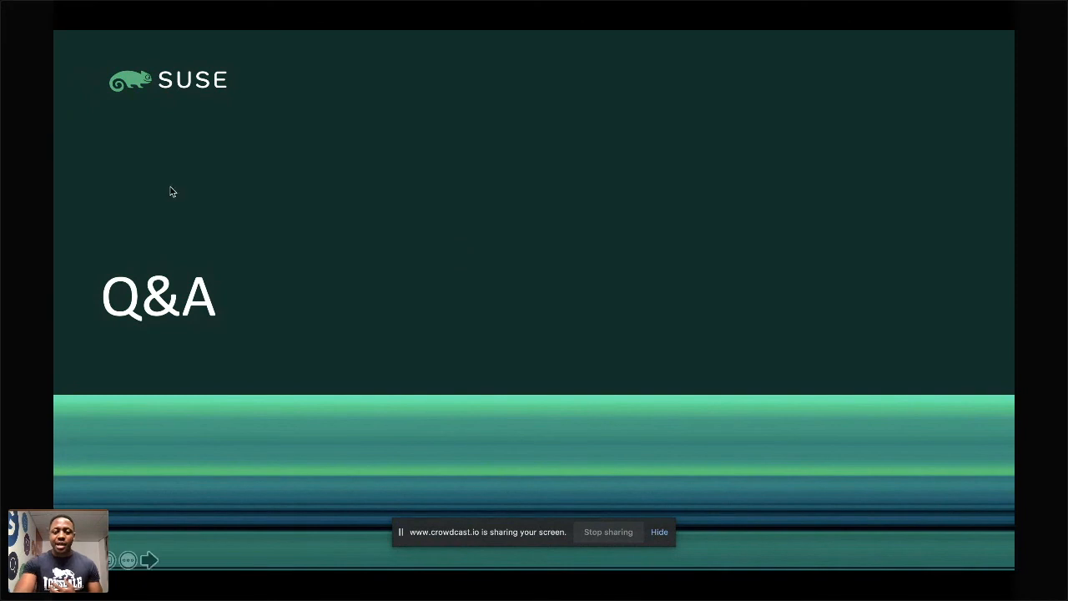
{"action": "left_click", "coordinate": [659, 533]}
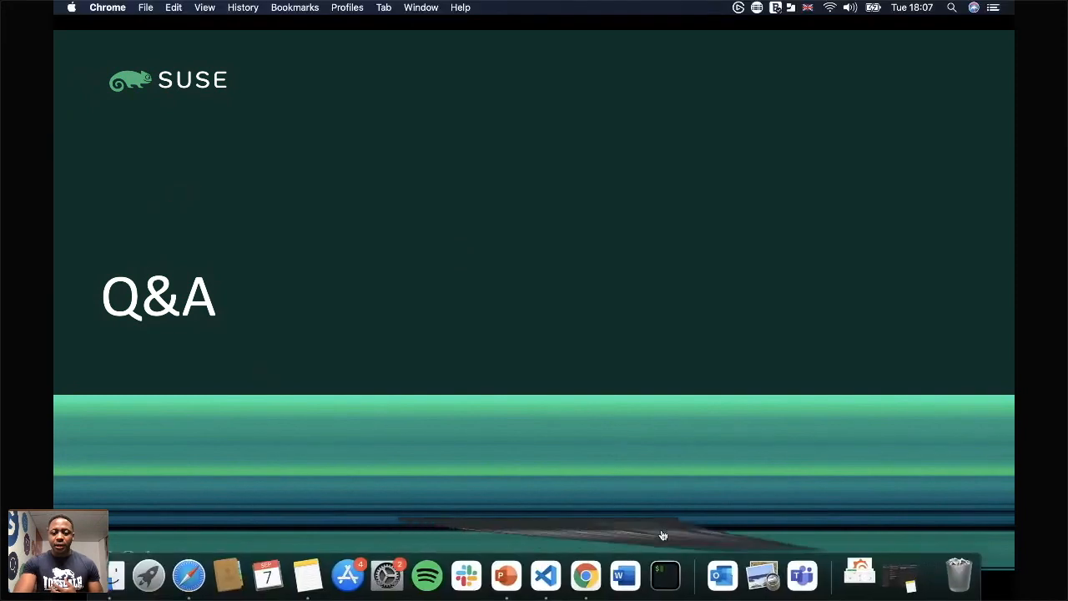